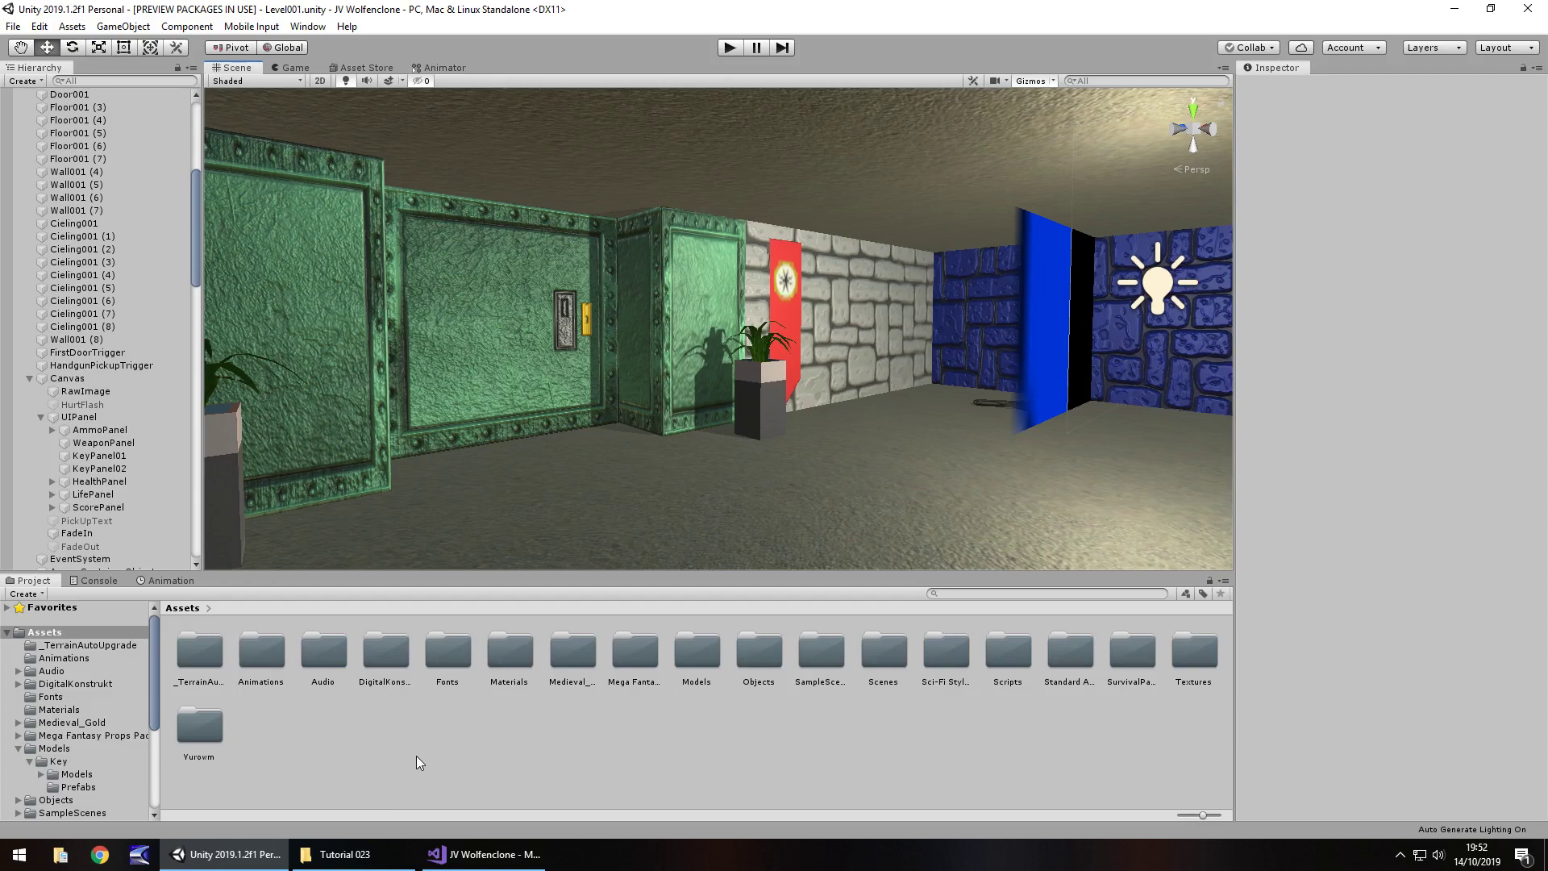
Step: Open the Textures folder and compare the KeySilhouette and PistolSilhouette import settings
right_click_drag(388, 354, 461, 358)
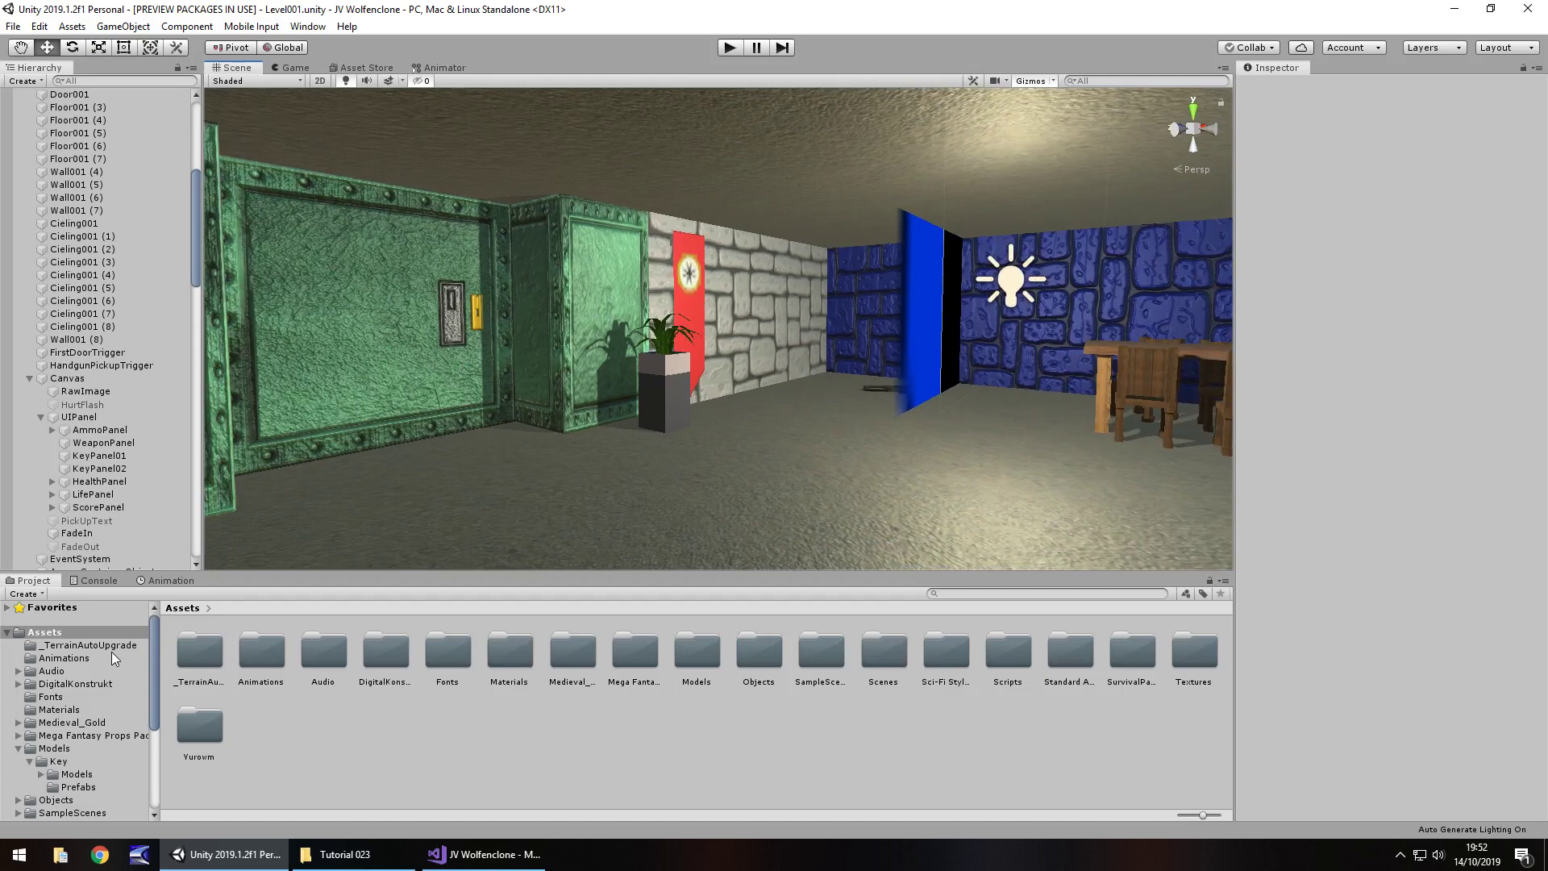
left_click_drag(153, 646, 147, 728)
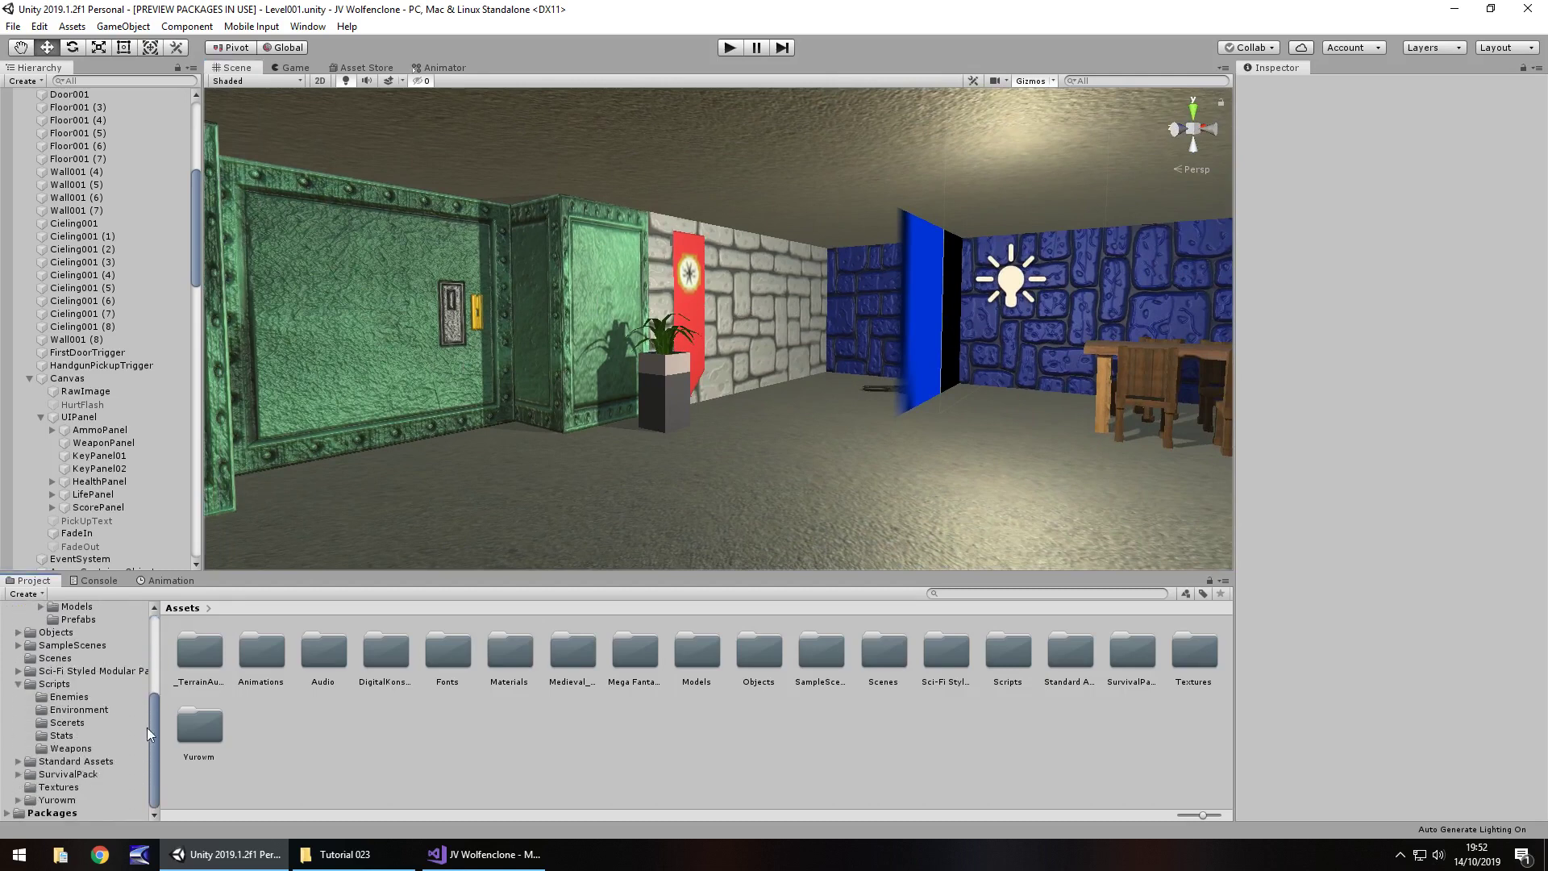
left_click(45, 788)
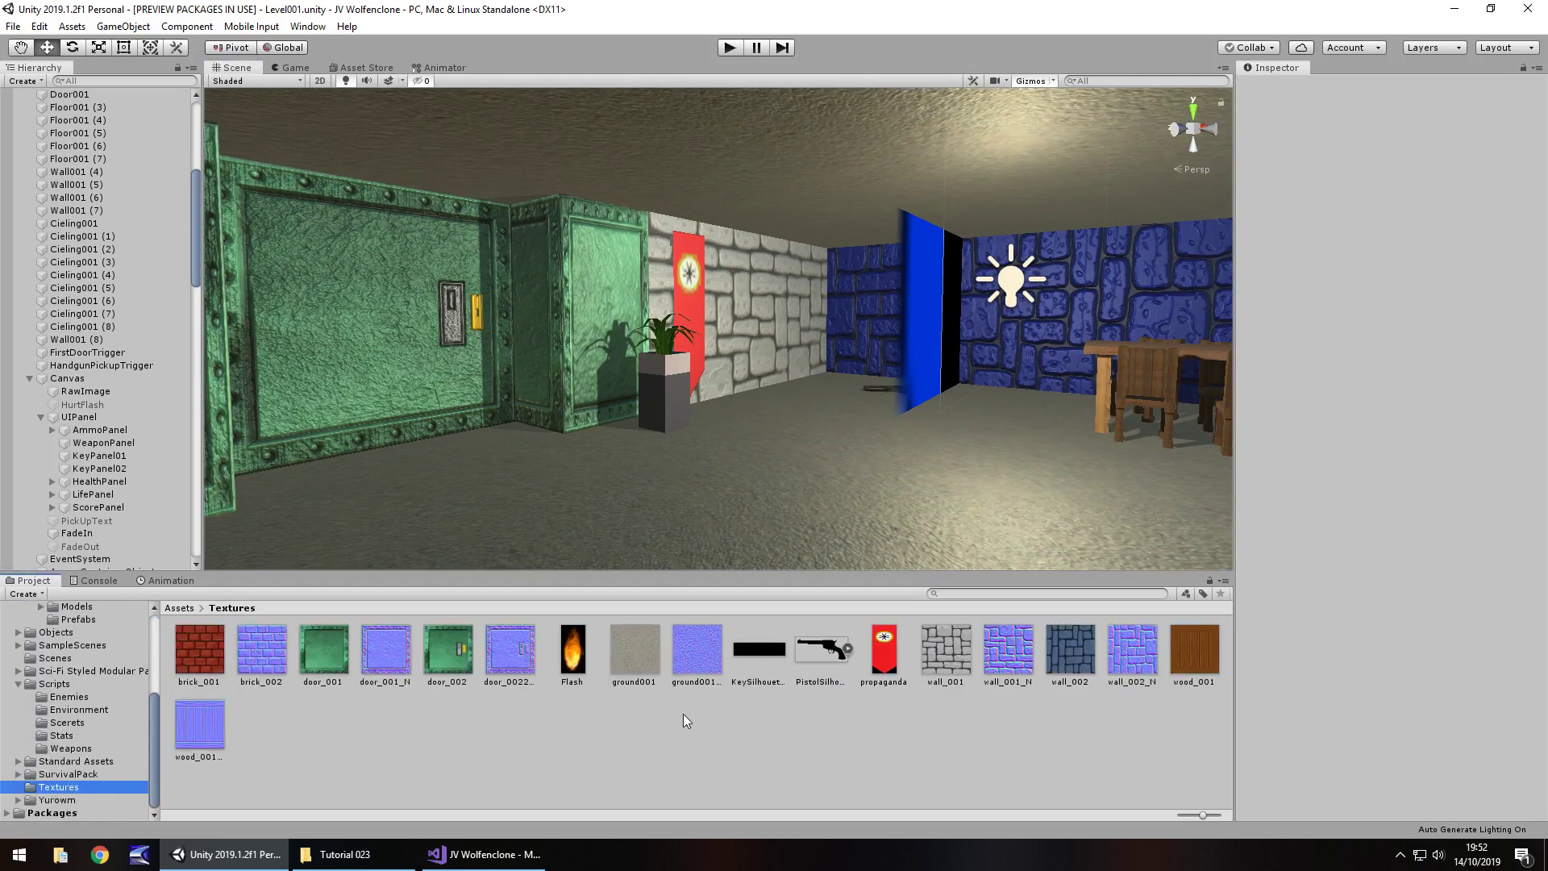
left_click(760, 655)
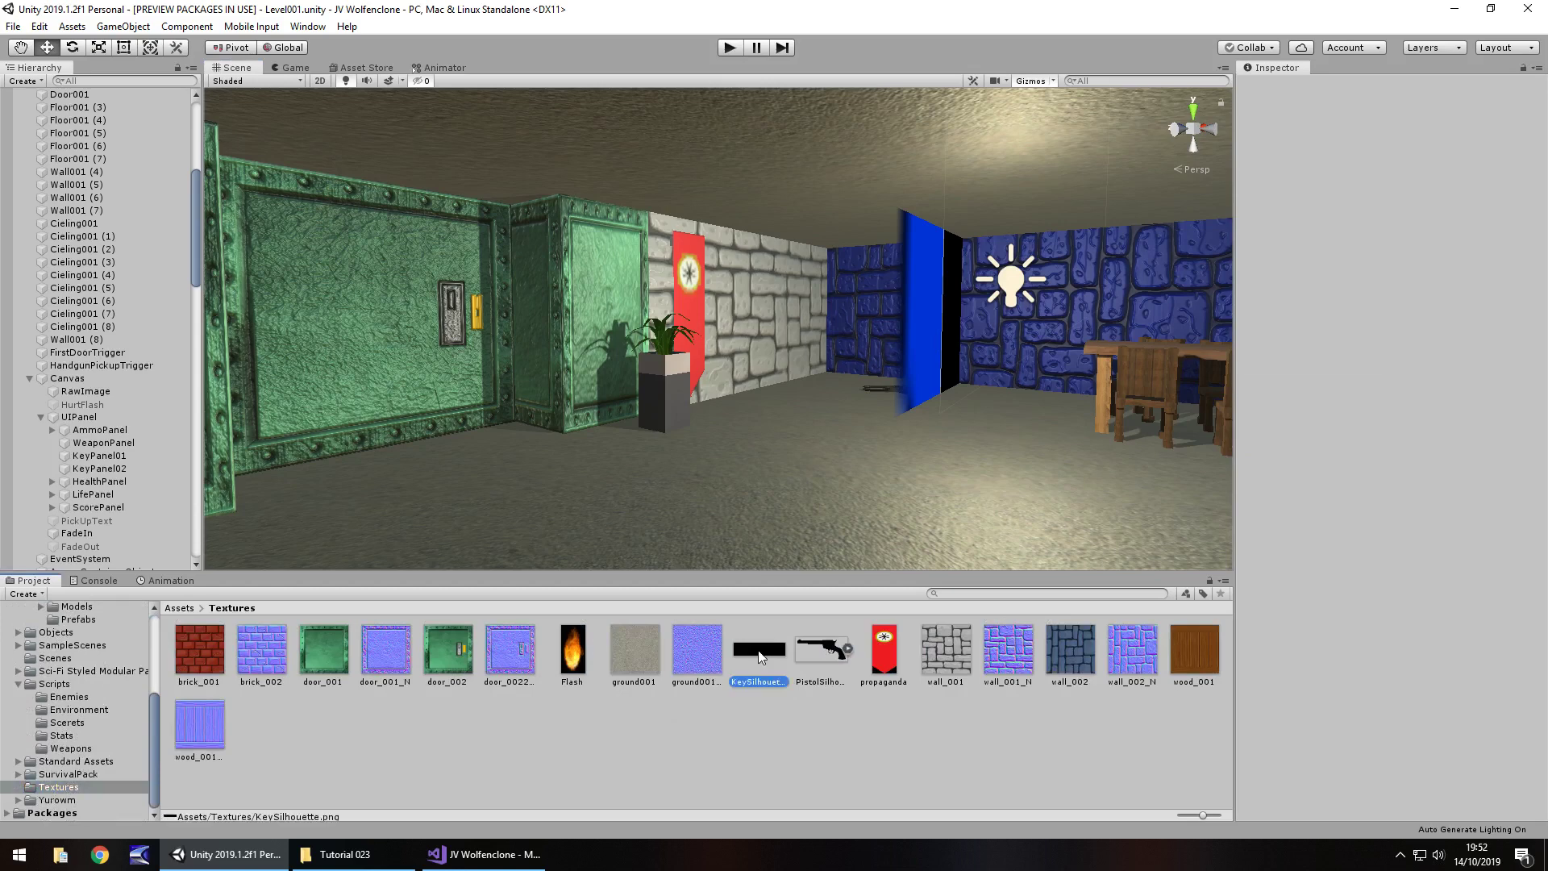
left_click(815, 650)
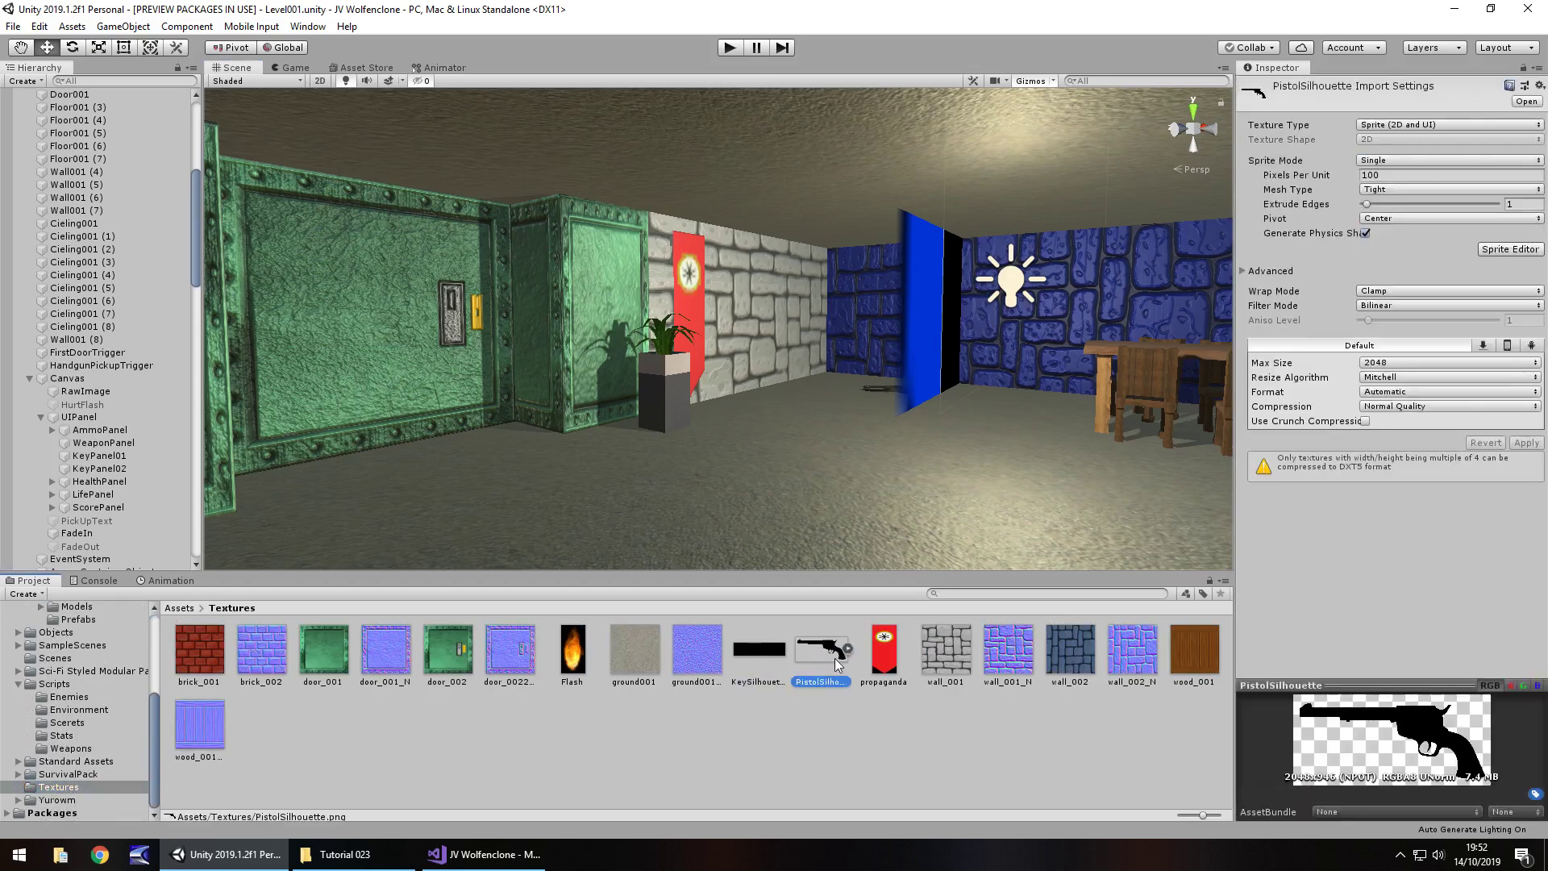
Step: Set KeySilhouette's Texture Type to Sprite (2D and UI) and apply it
left_click(757, 656)
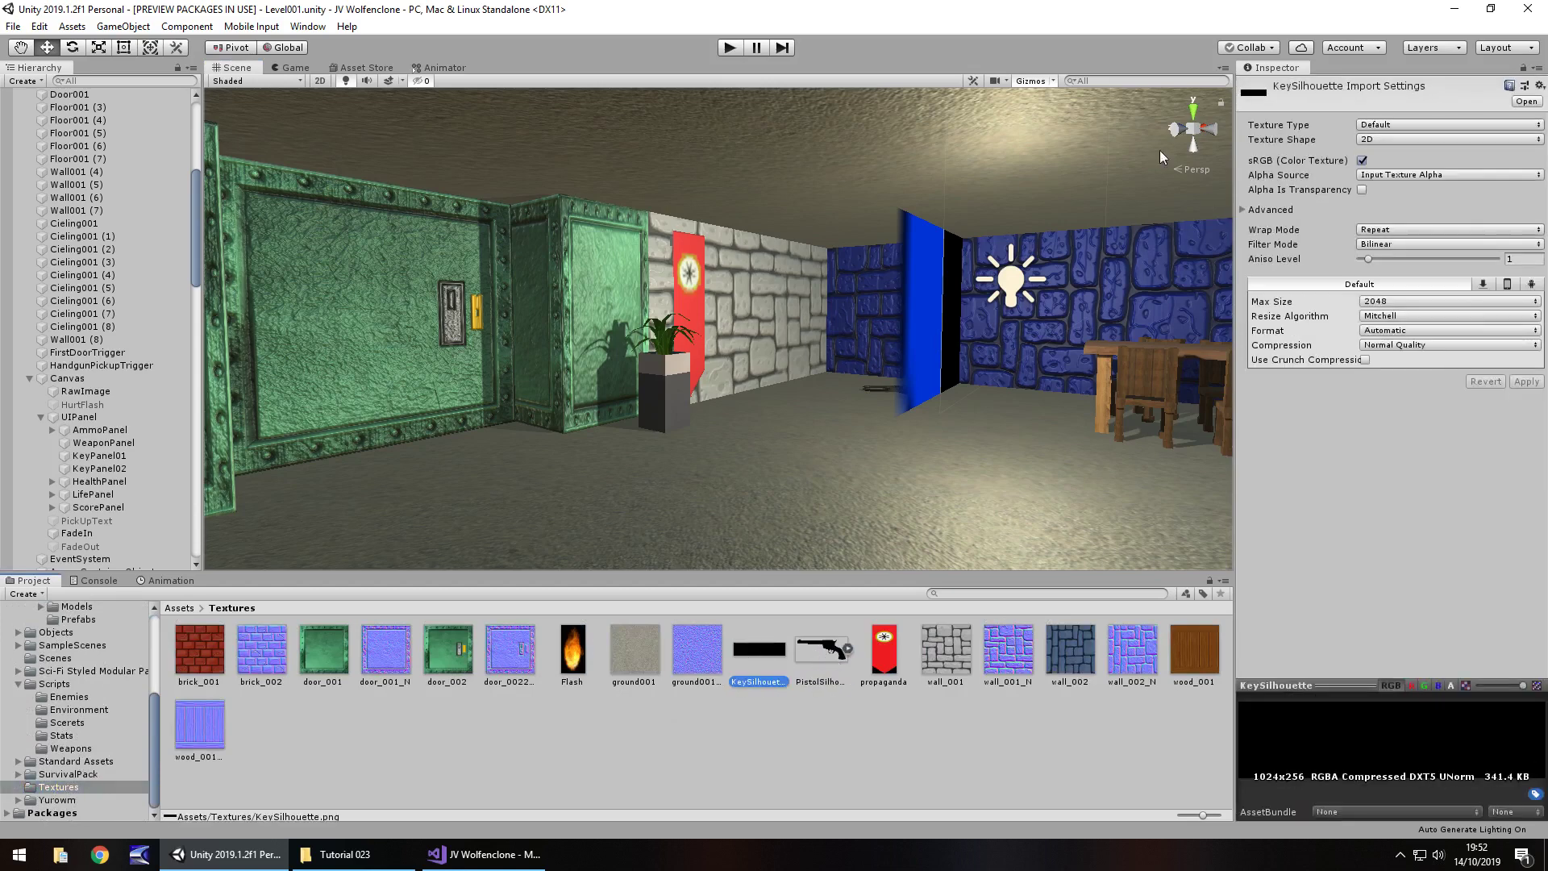
left_click(1395, 123)
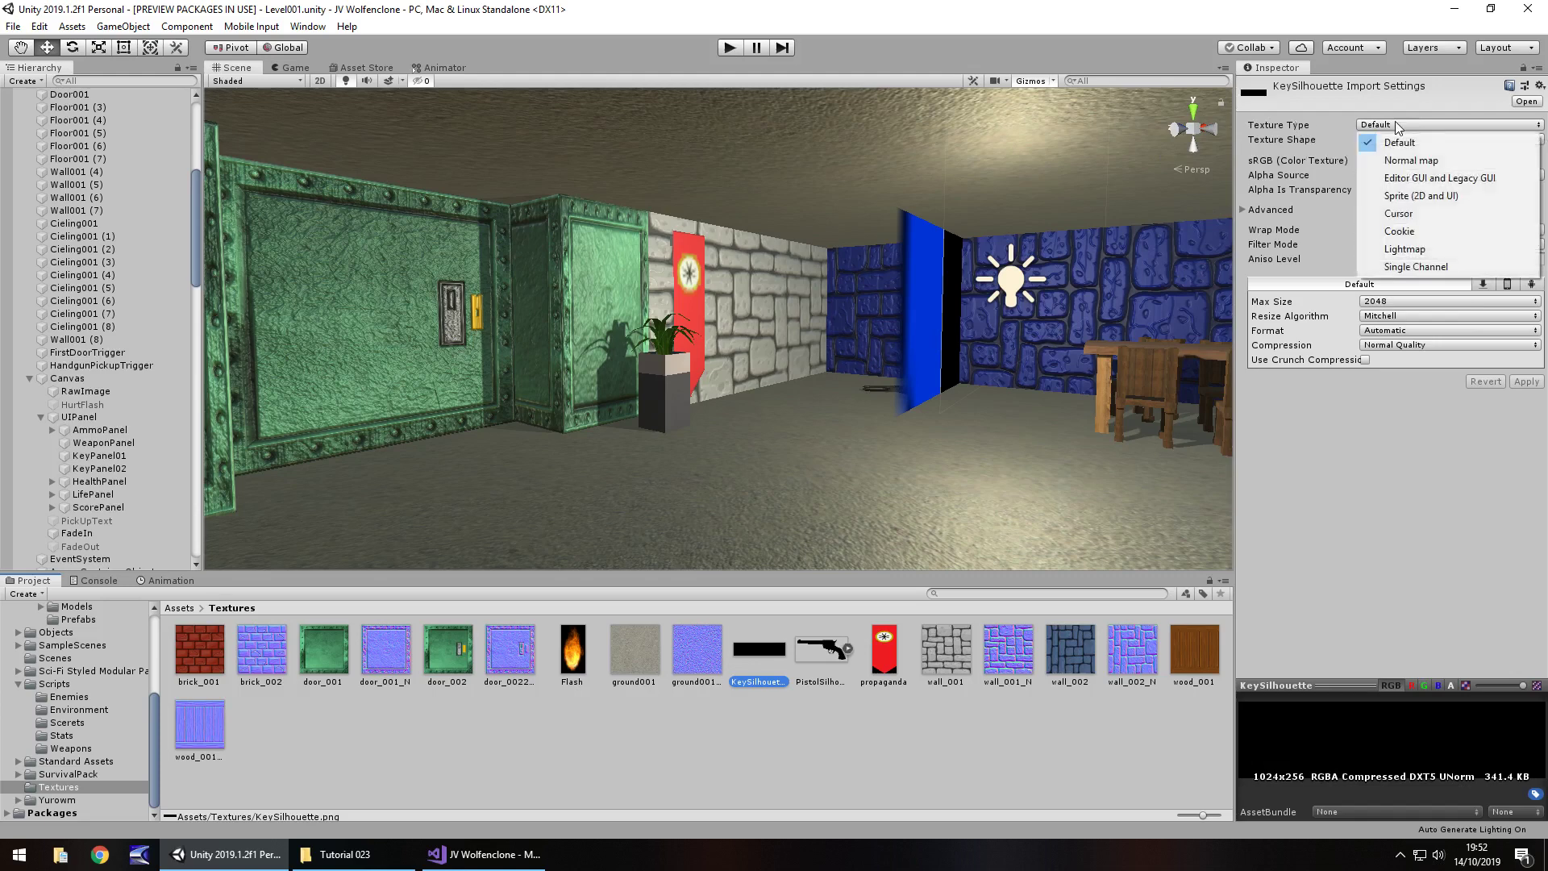
left_click(1415, 195)
left_click(1517, 448)
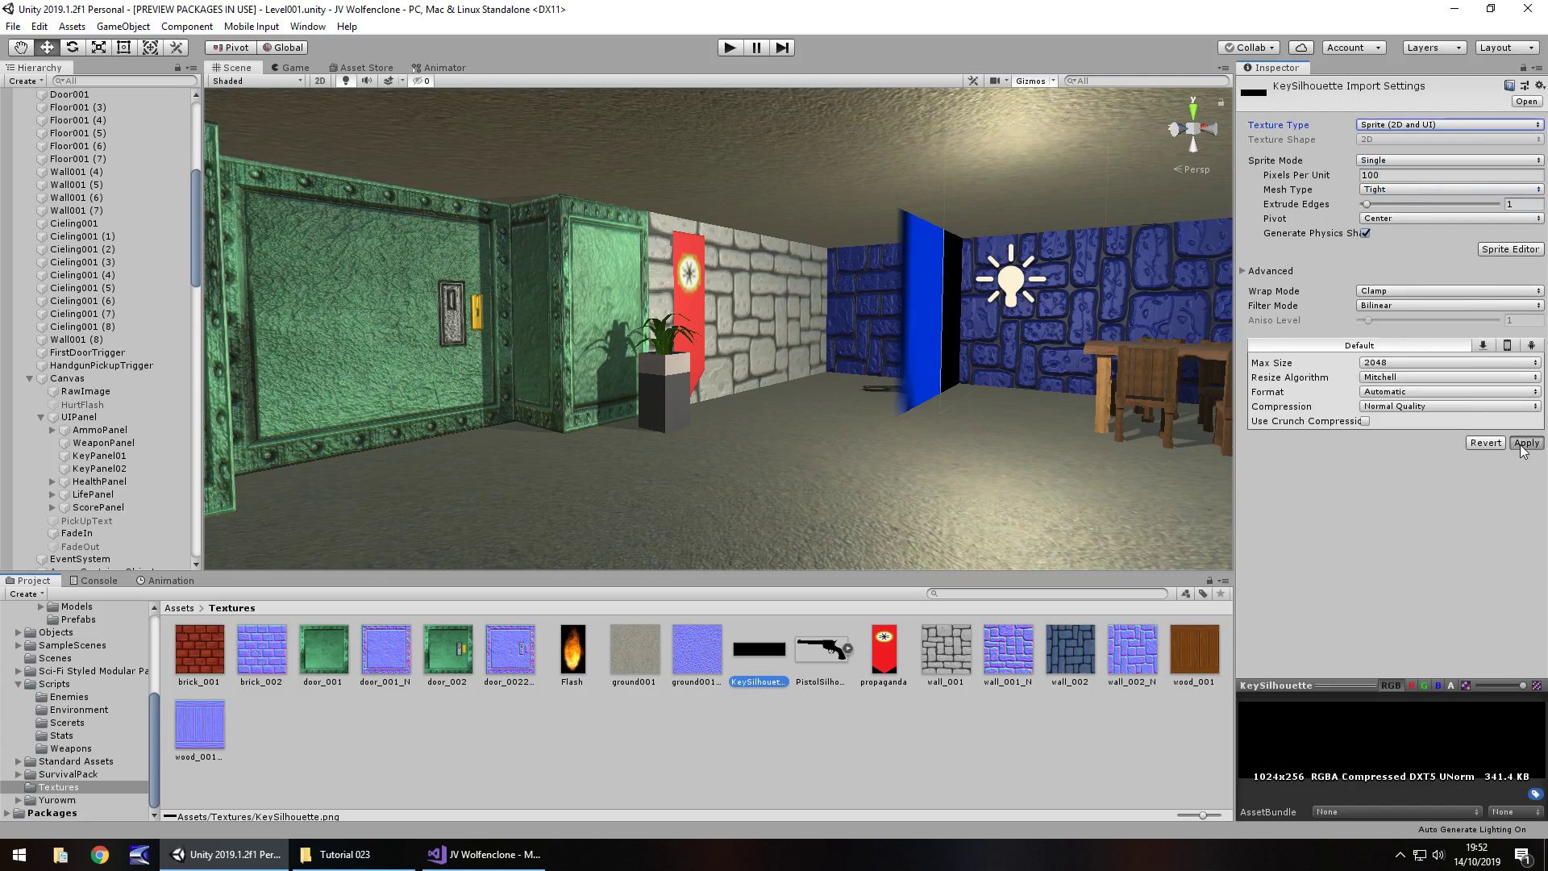
left_click(377, 851)
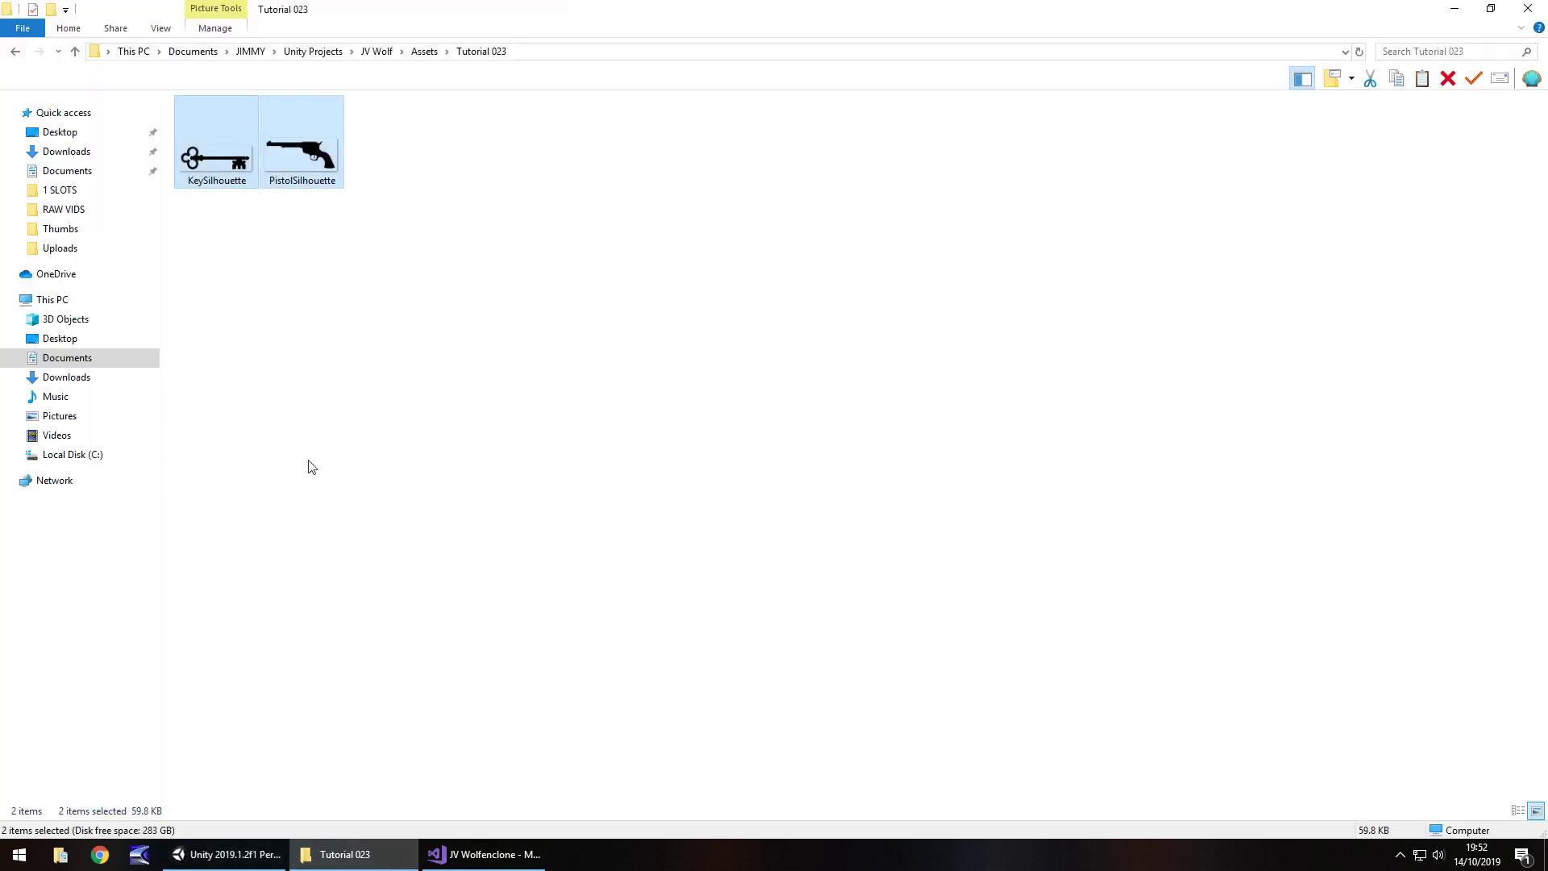
left_click(234, 854)
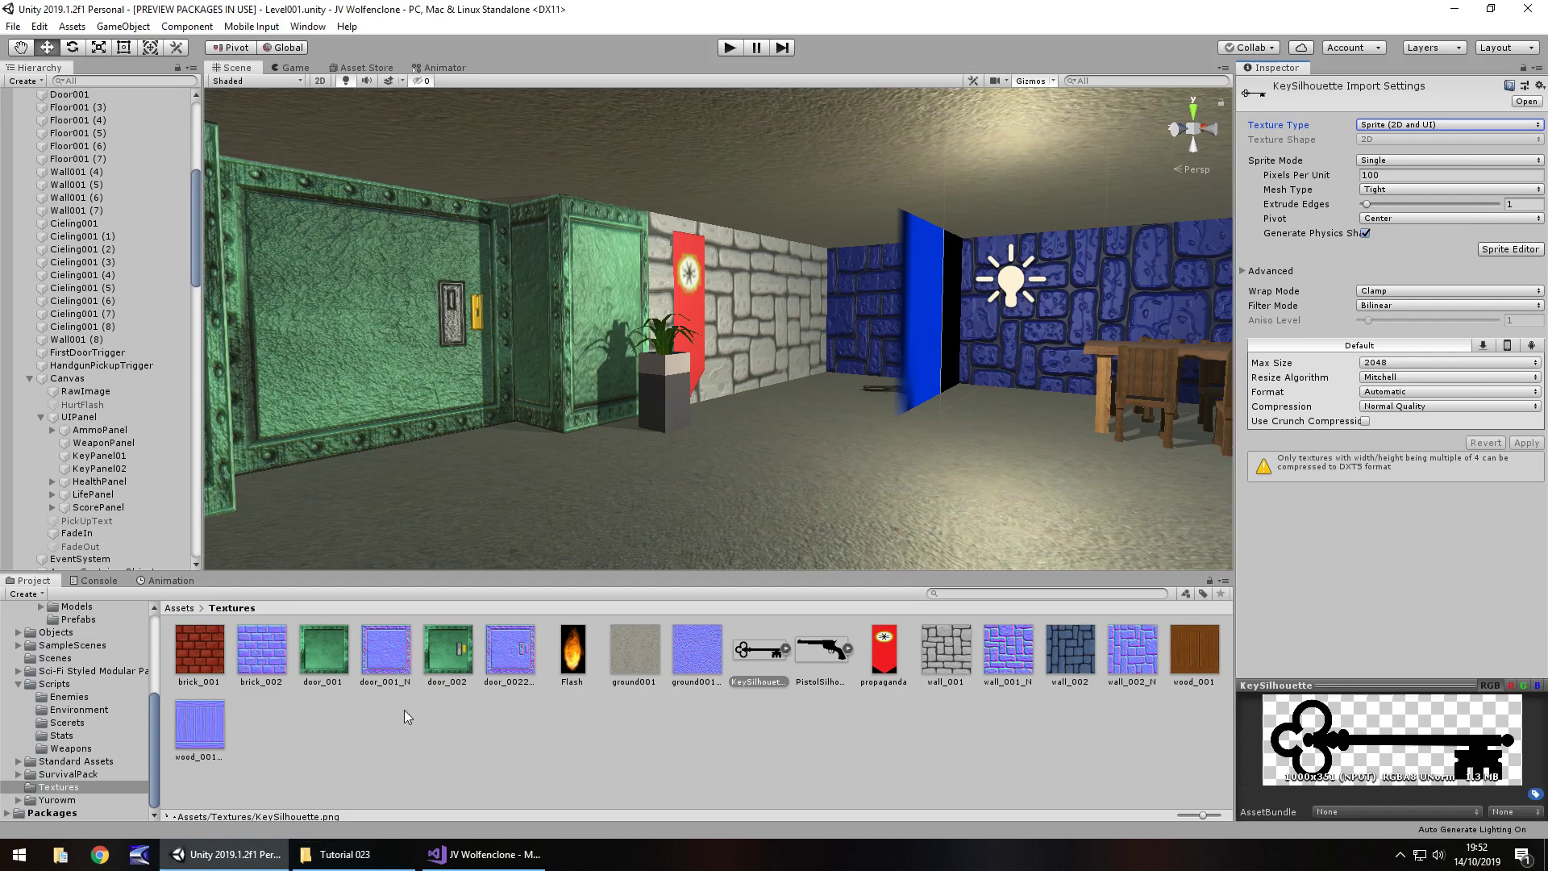
Step: Clear the KeySilhouette texture selection
left_click(720, 754)
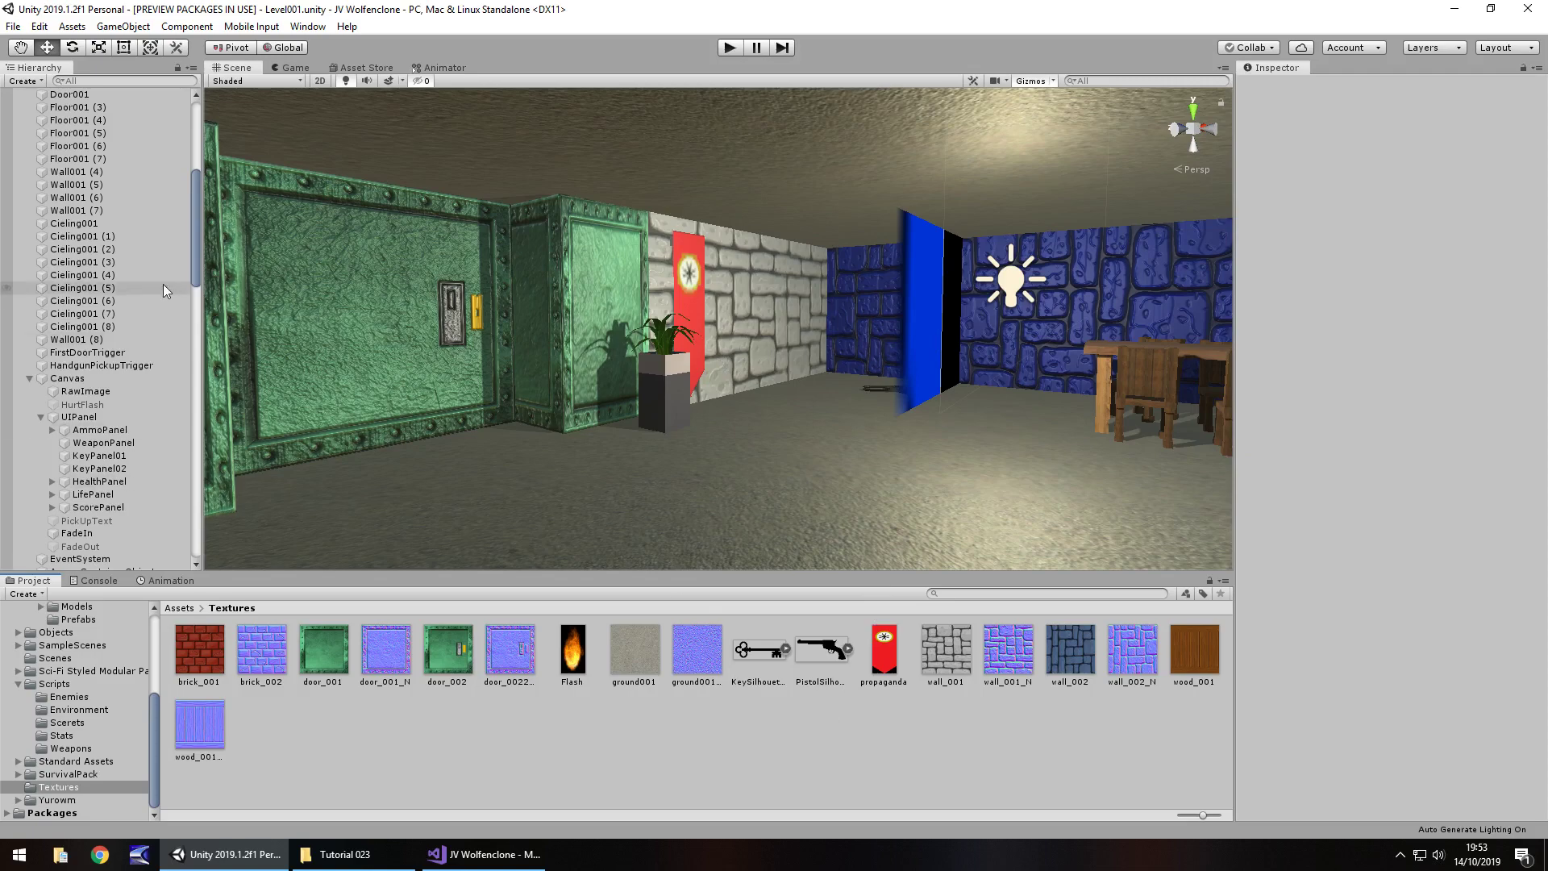
Step: Frame the WeaponPanel and disable the FadeIn overlay
double_click(113, 446)
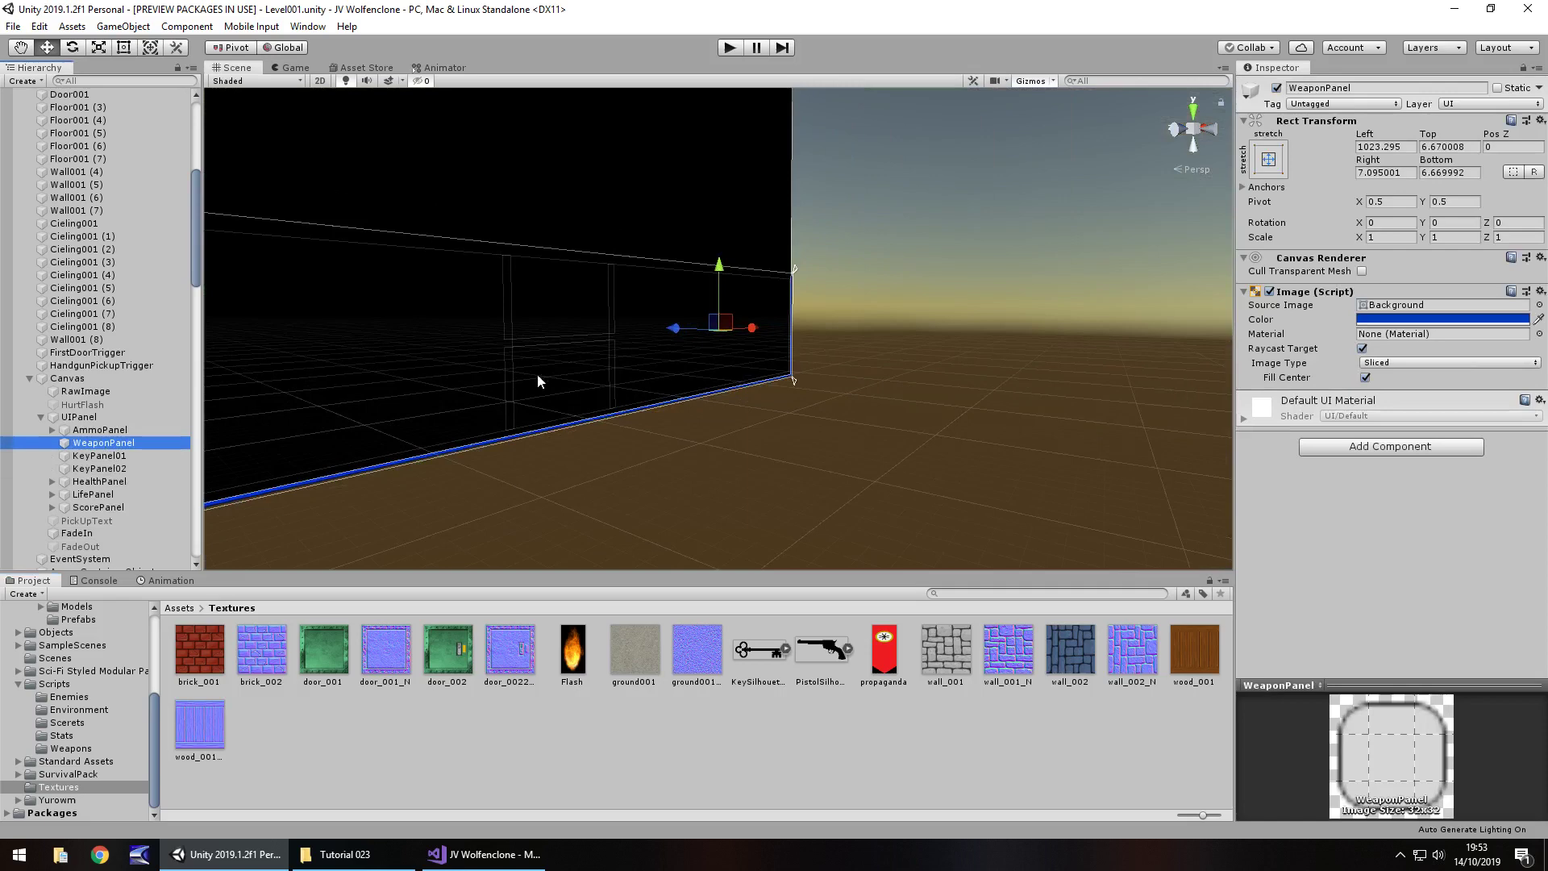
left_click(83, 534)
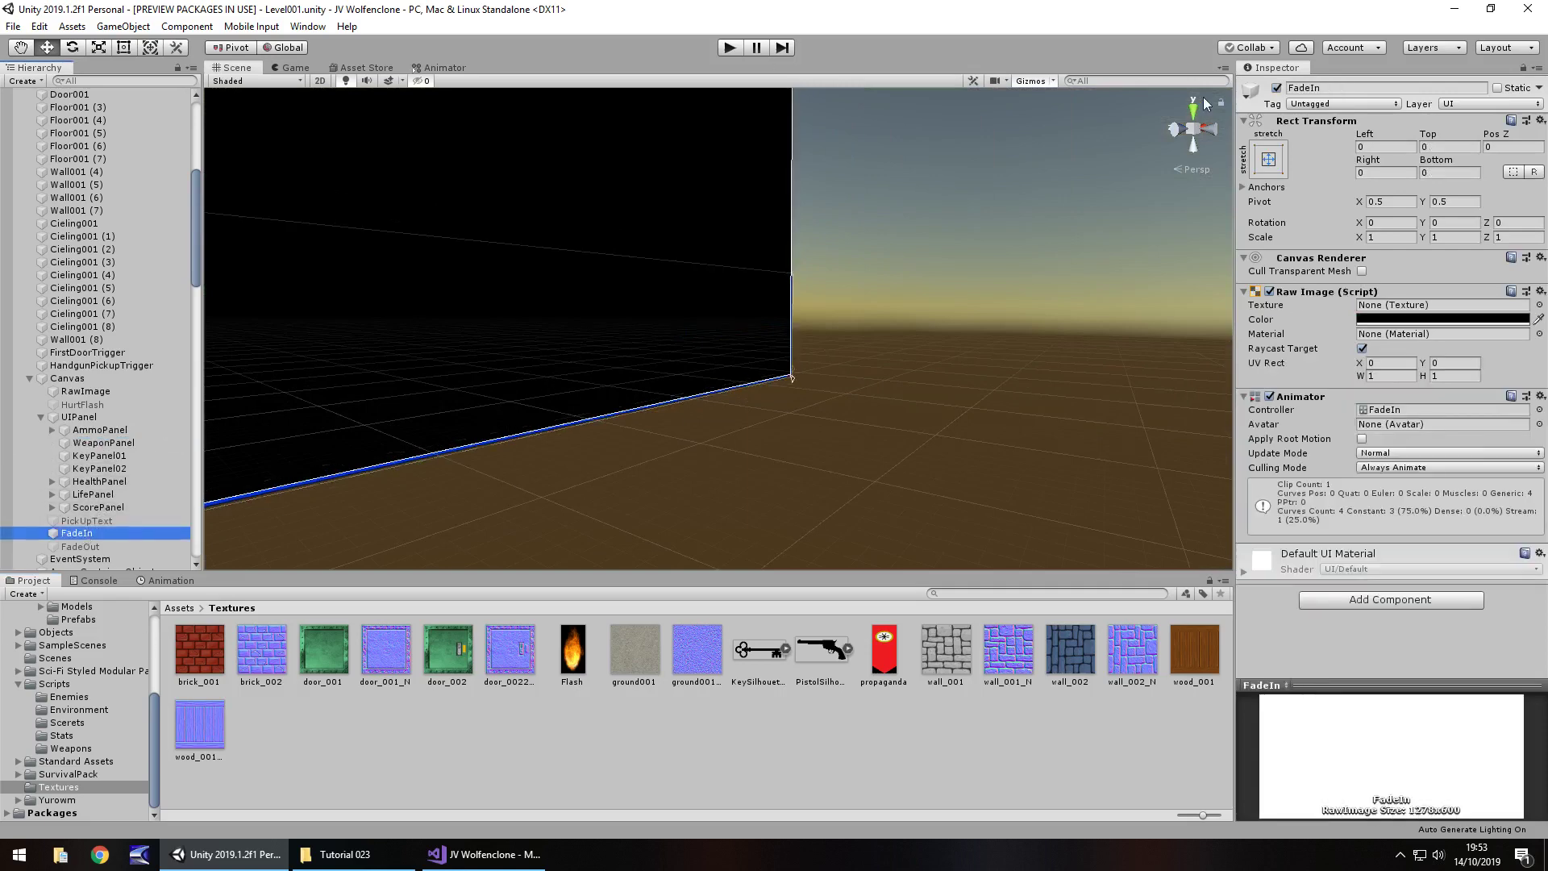
left_click(1277, 88)
left_click_drag(922, 299, 742, 313, "alt")
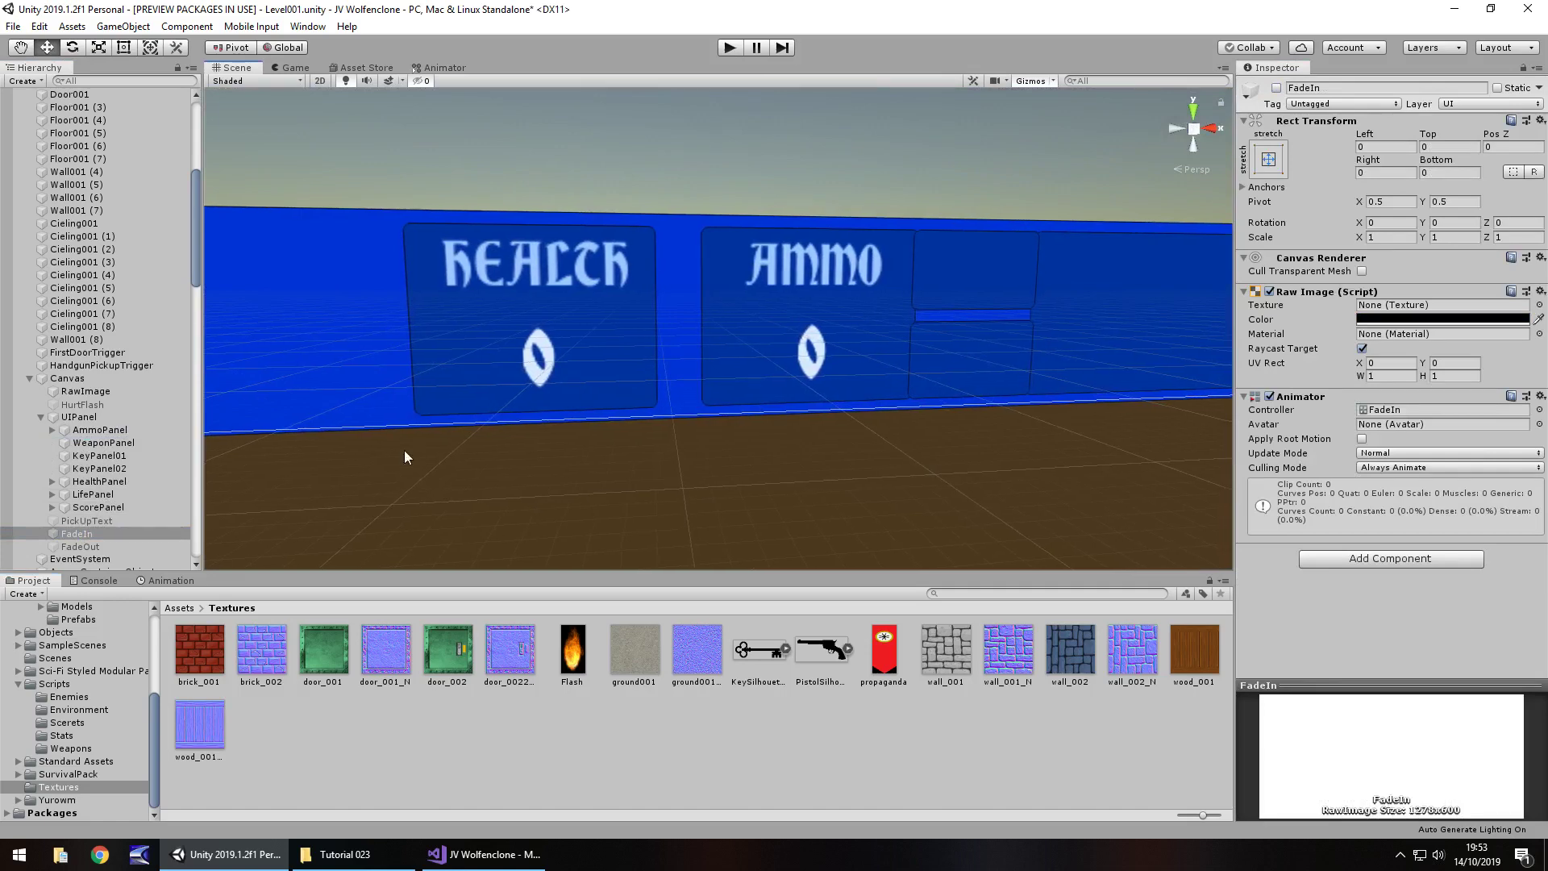
Step: Add a UI Image under WeaponPanel showing the PistolSilhouette sprite
left_click(95, 446)
right_click(95, 449)
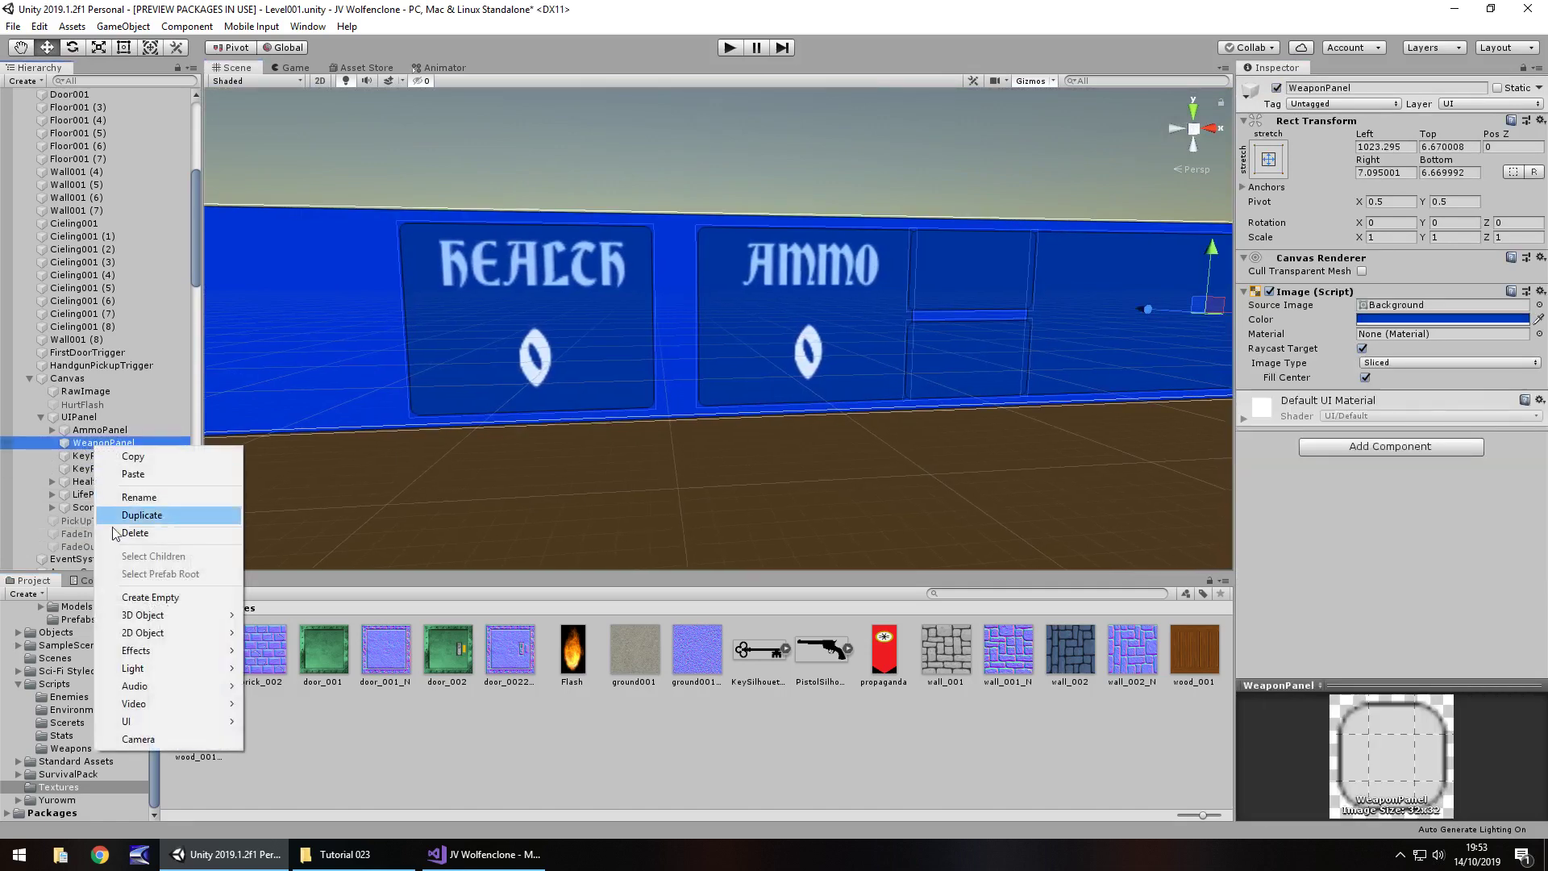
mouse_move(149, 721)
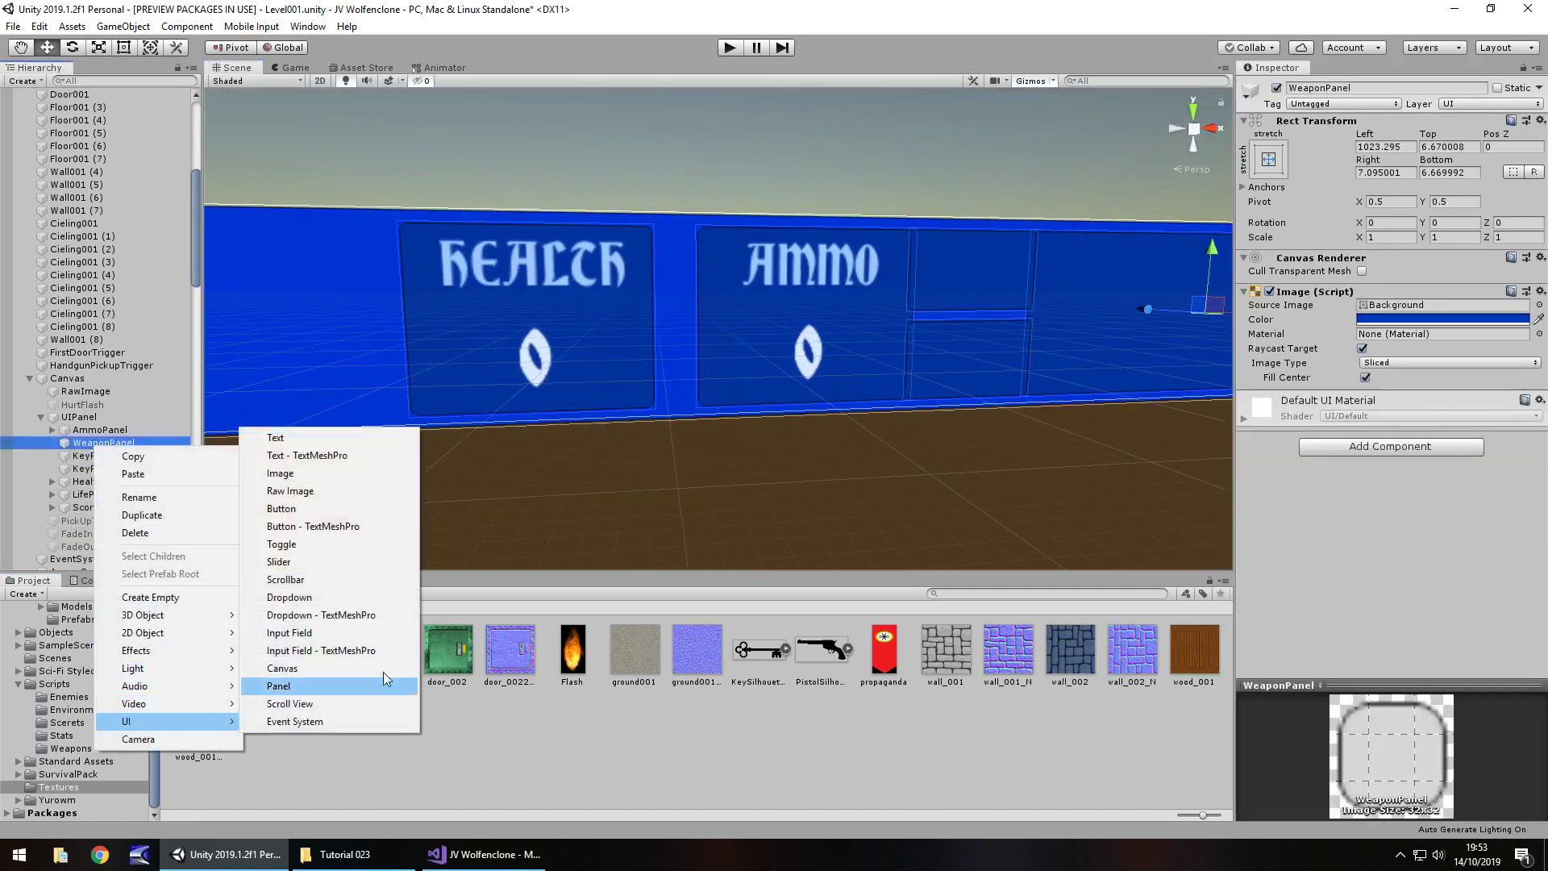
left_click(295, 475)
key("f")
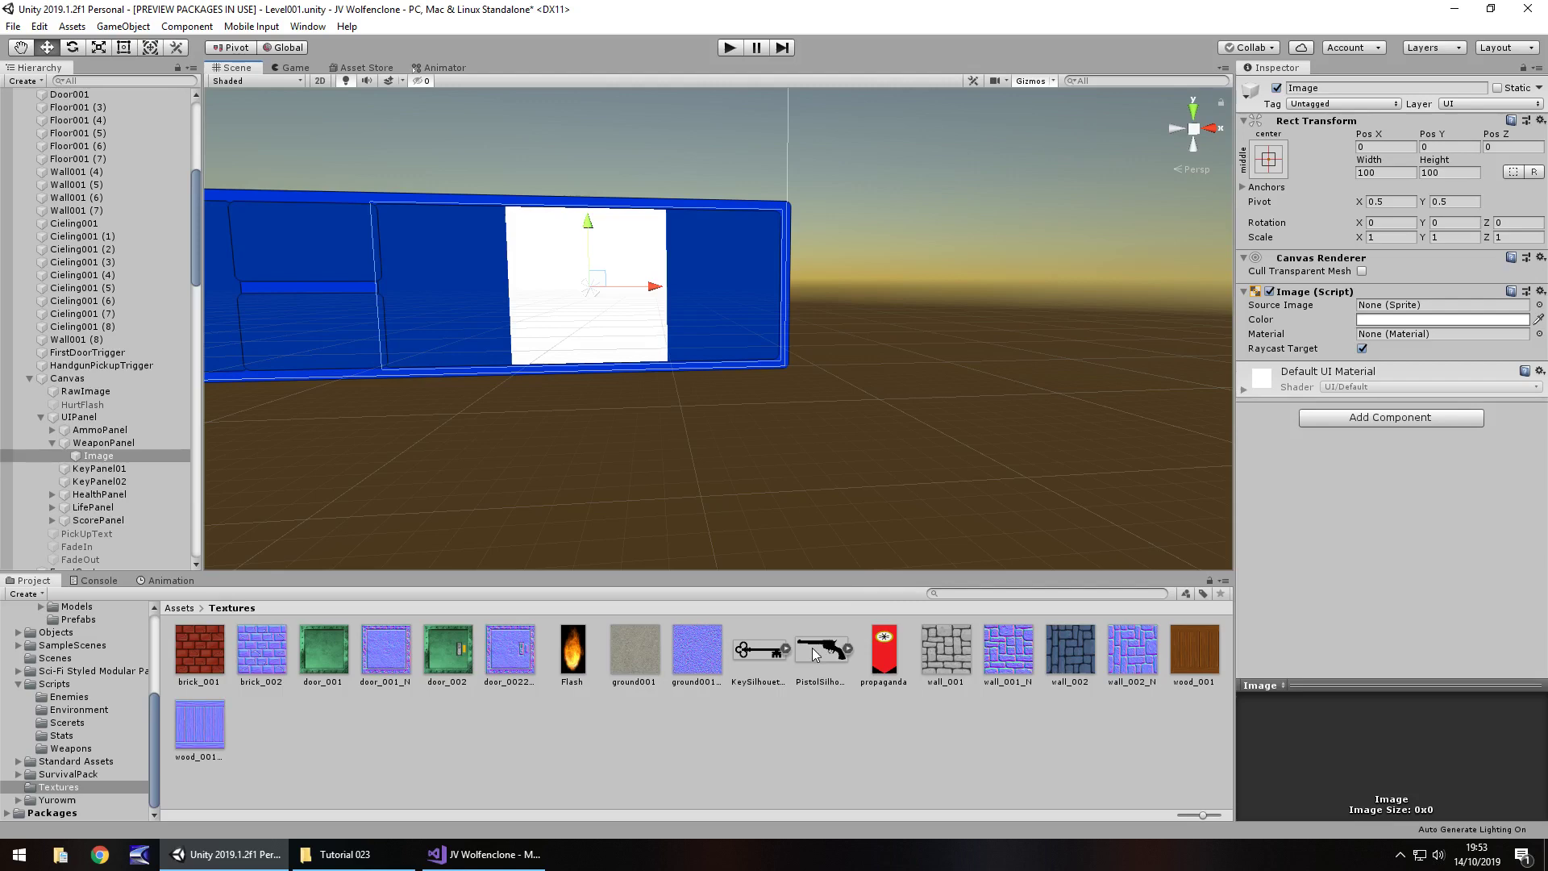
left_click_drag(814, 655, 1403, 310)
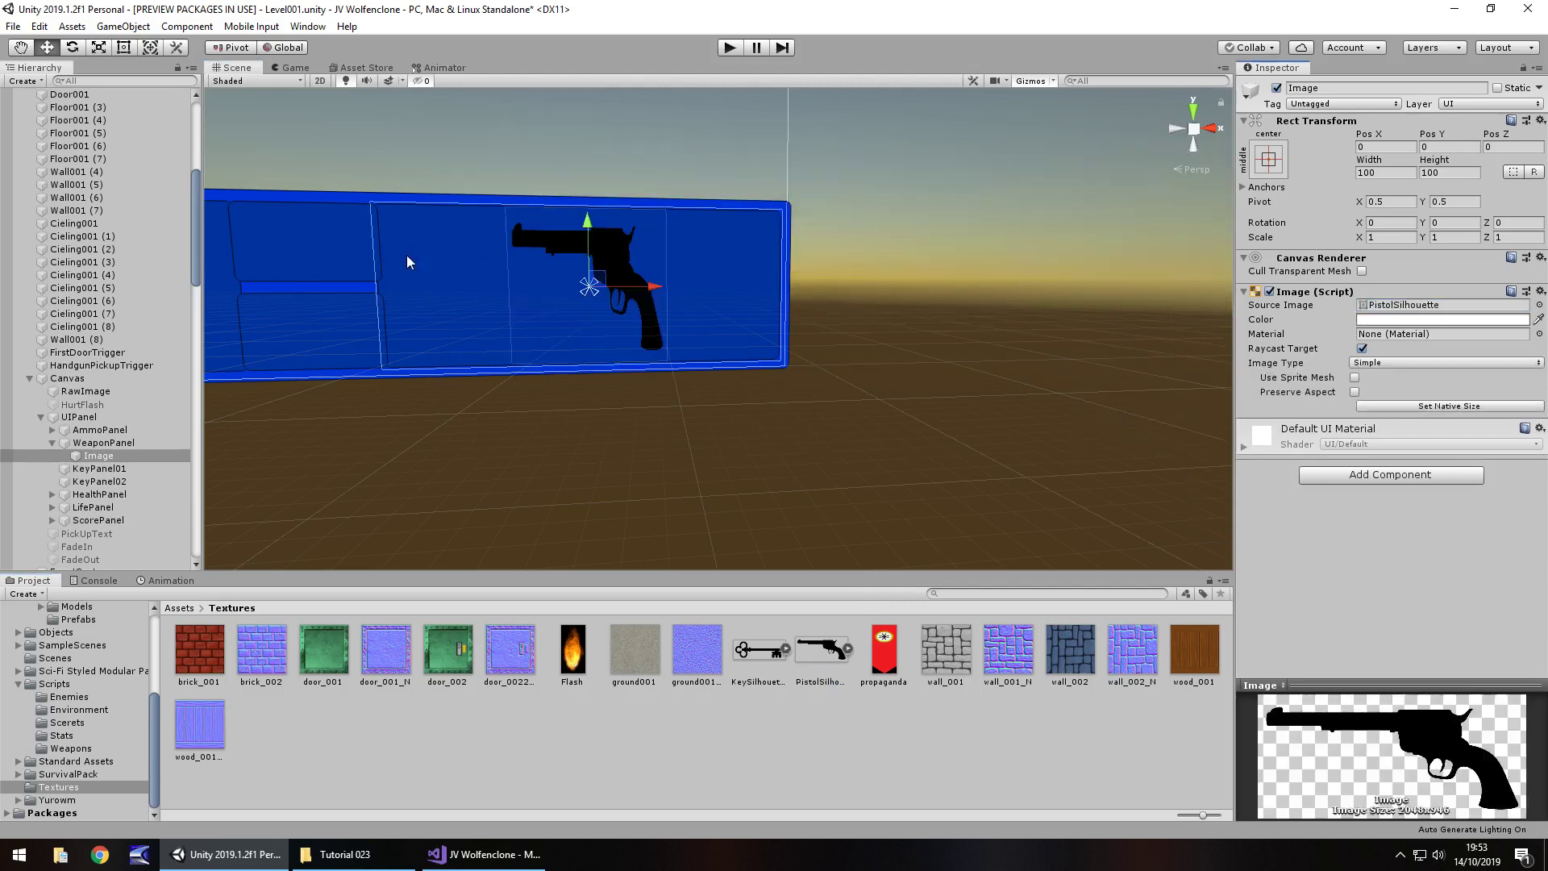
Step: Widen the pistol image to about 241 with the Rect tool
left_click(125, 52)
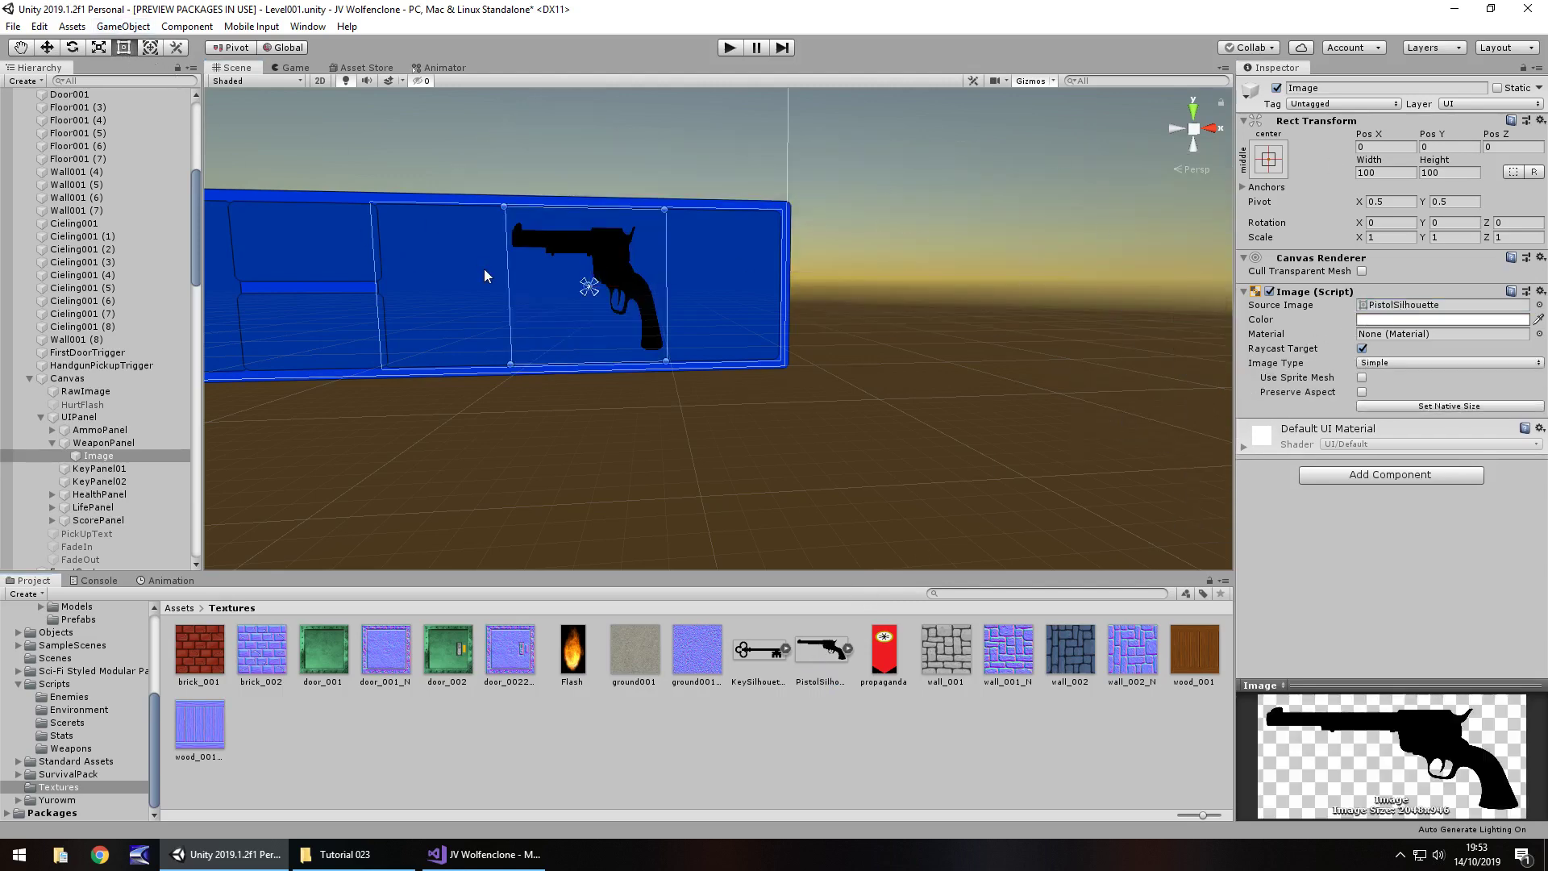
left_click_drag(504, 270, 390, 279)
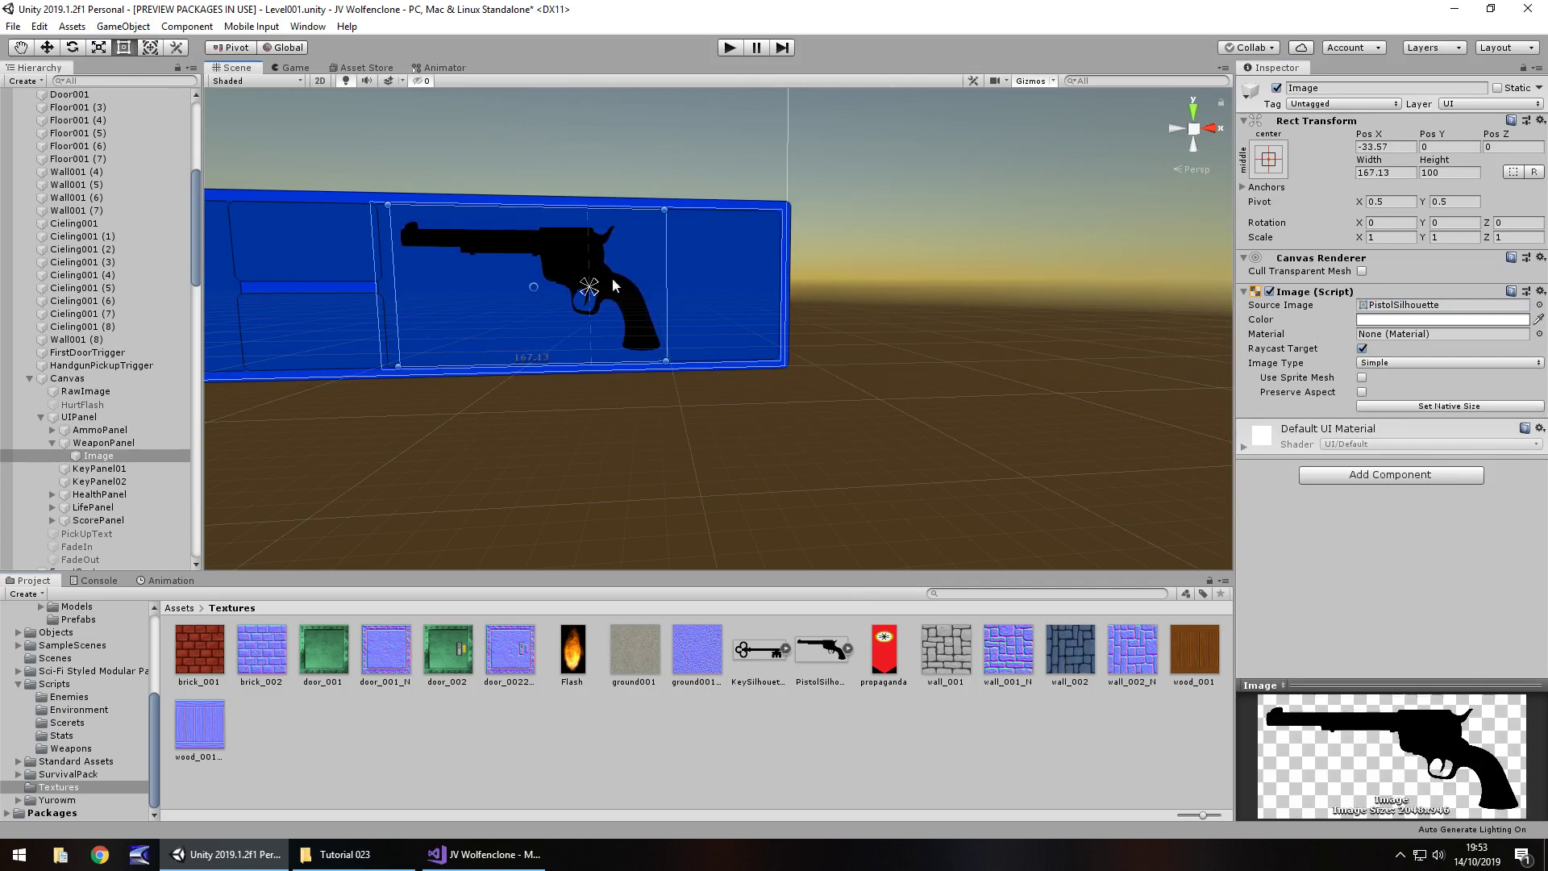
left_click_drag(663, 277, 776, 279)
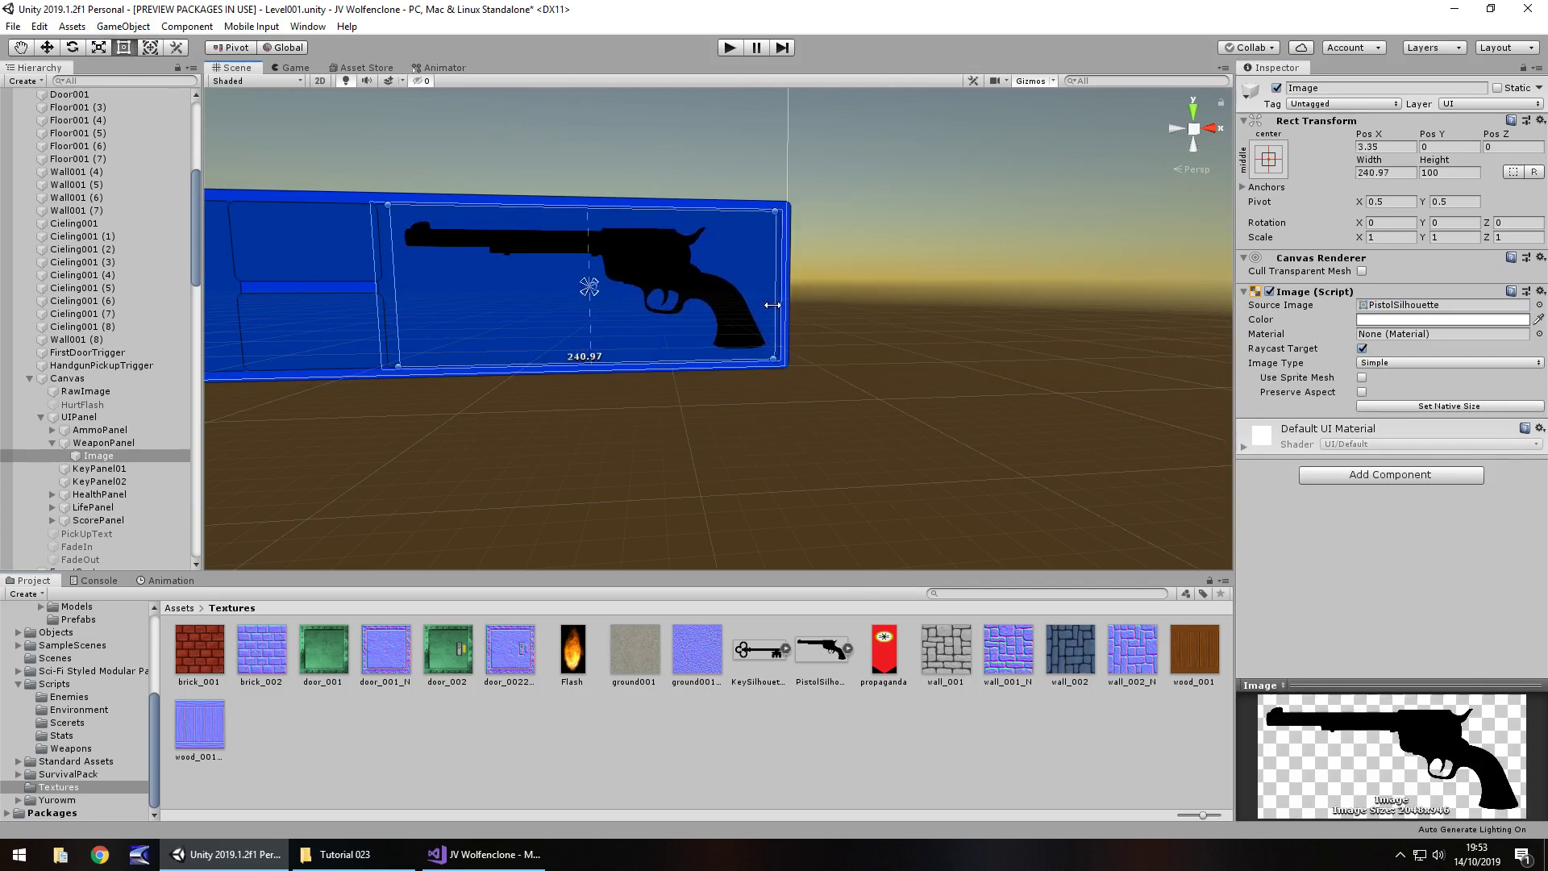
Step: Trim KeyPanel01 and nudge KeyPanel02 right to sit beside the pistol image
left_click(290, 250)
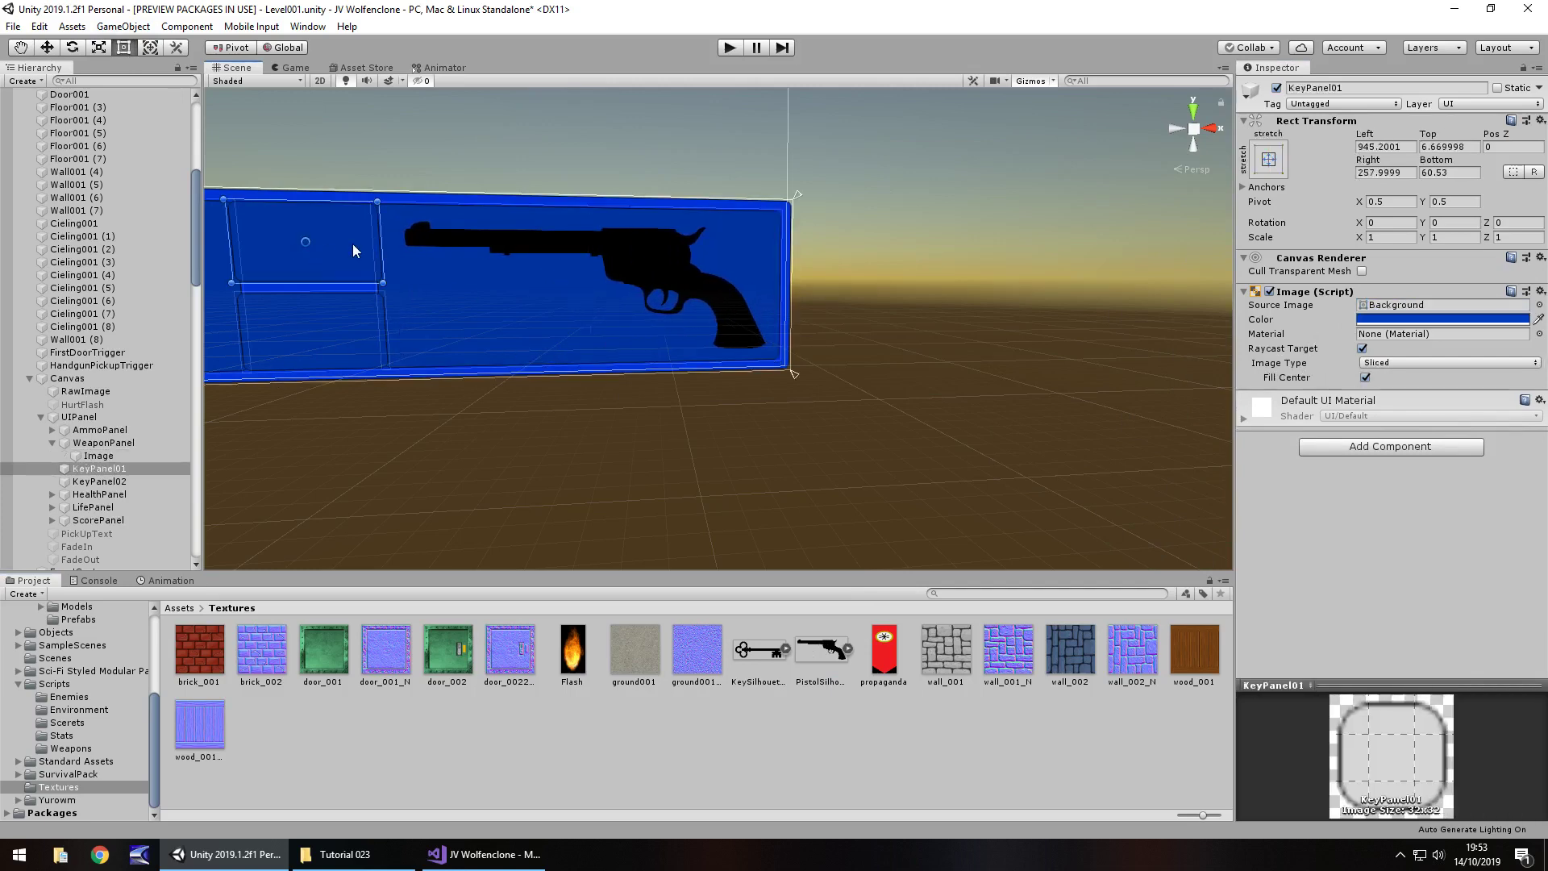
left_click_drag(379, 237, 335, 232)
left_click(356, 322)
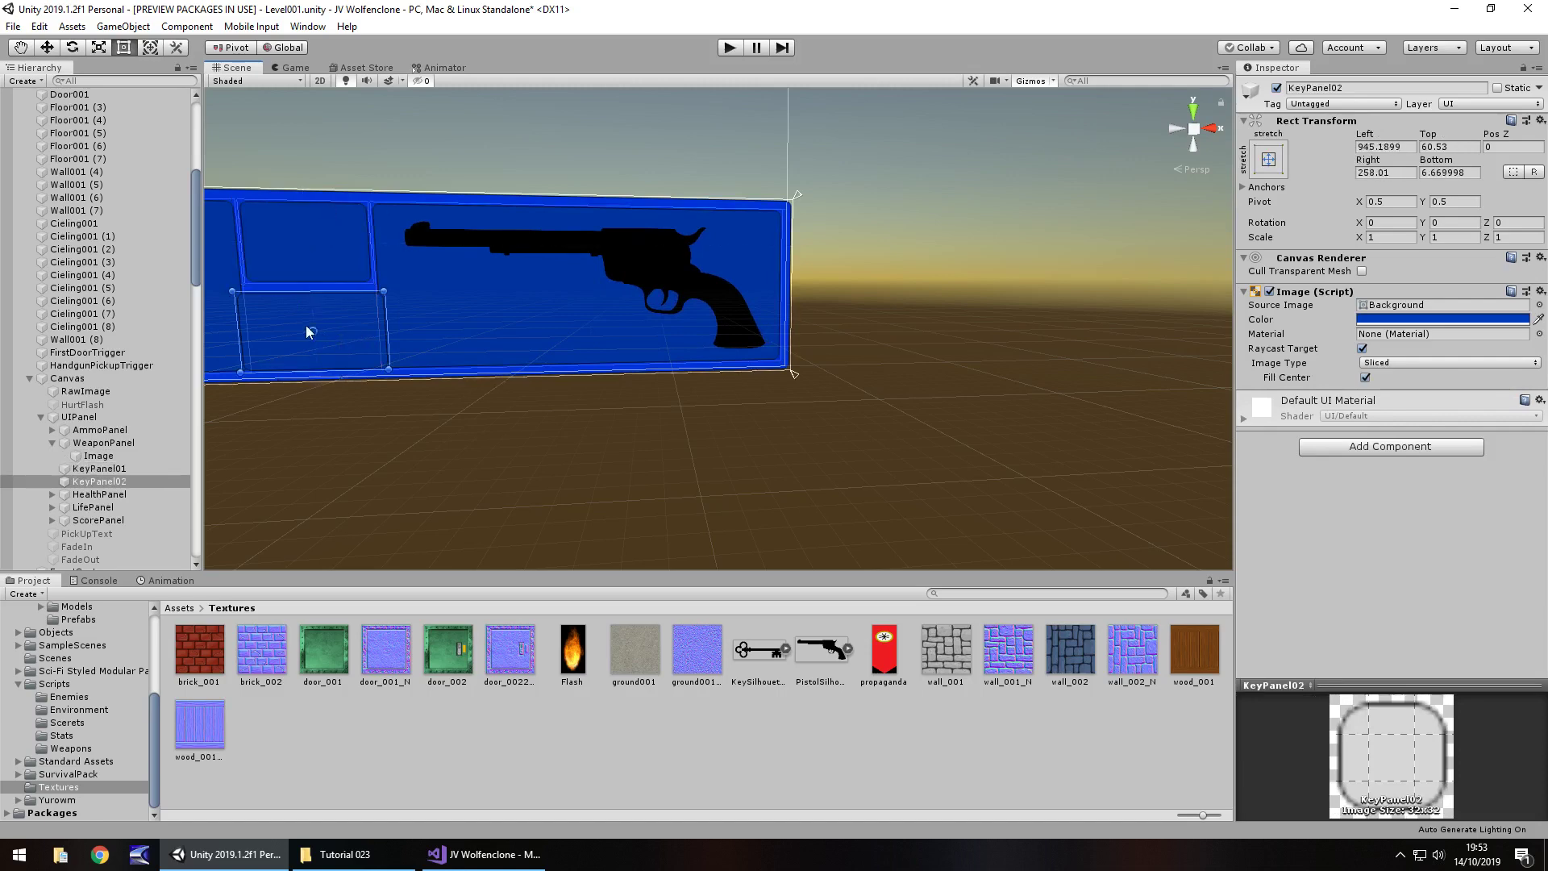
left_click_drag(356, 323, 379, 333)
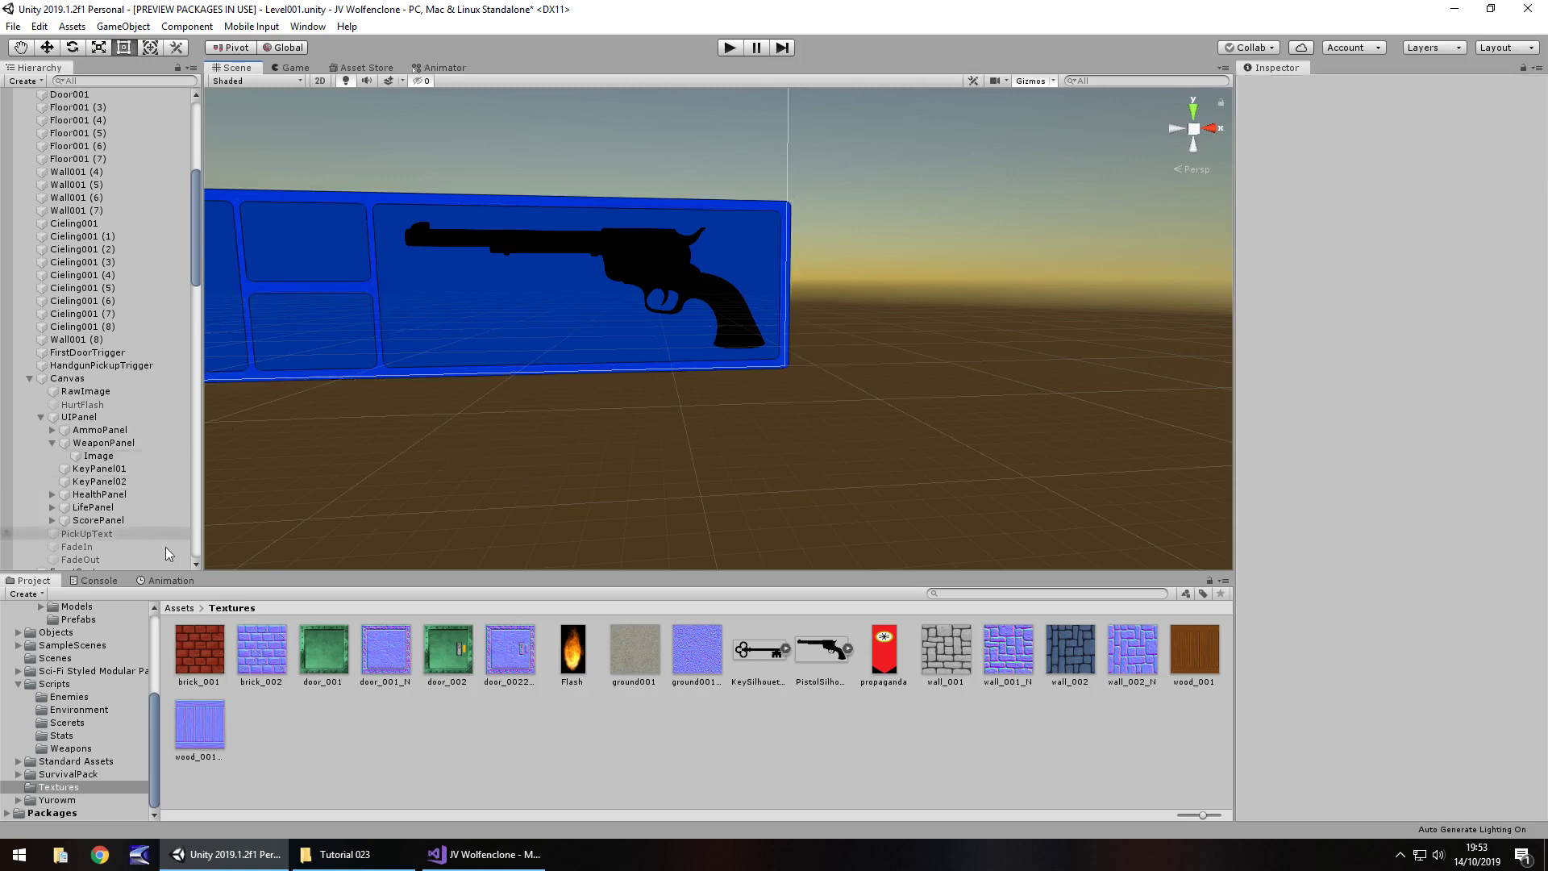
Step: Rename the pistol image to PistolImage, switch it off, and select HandgunPickupTrigger
right_click(108, 457)
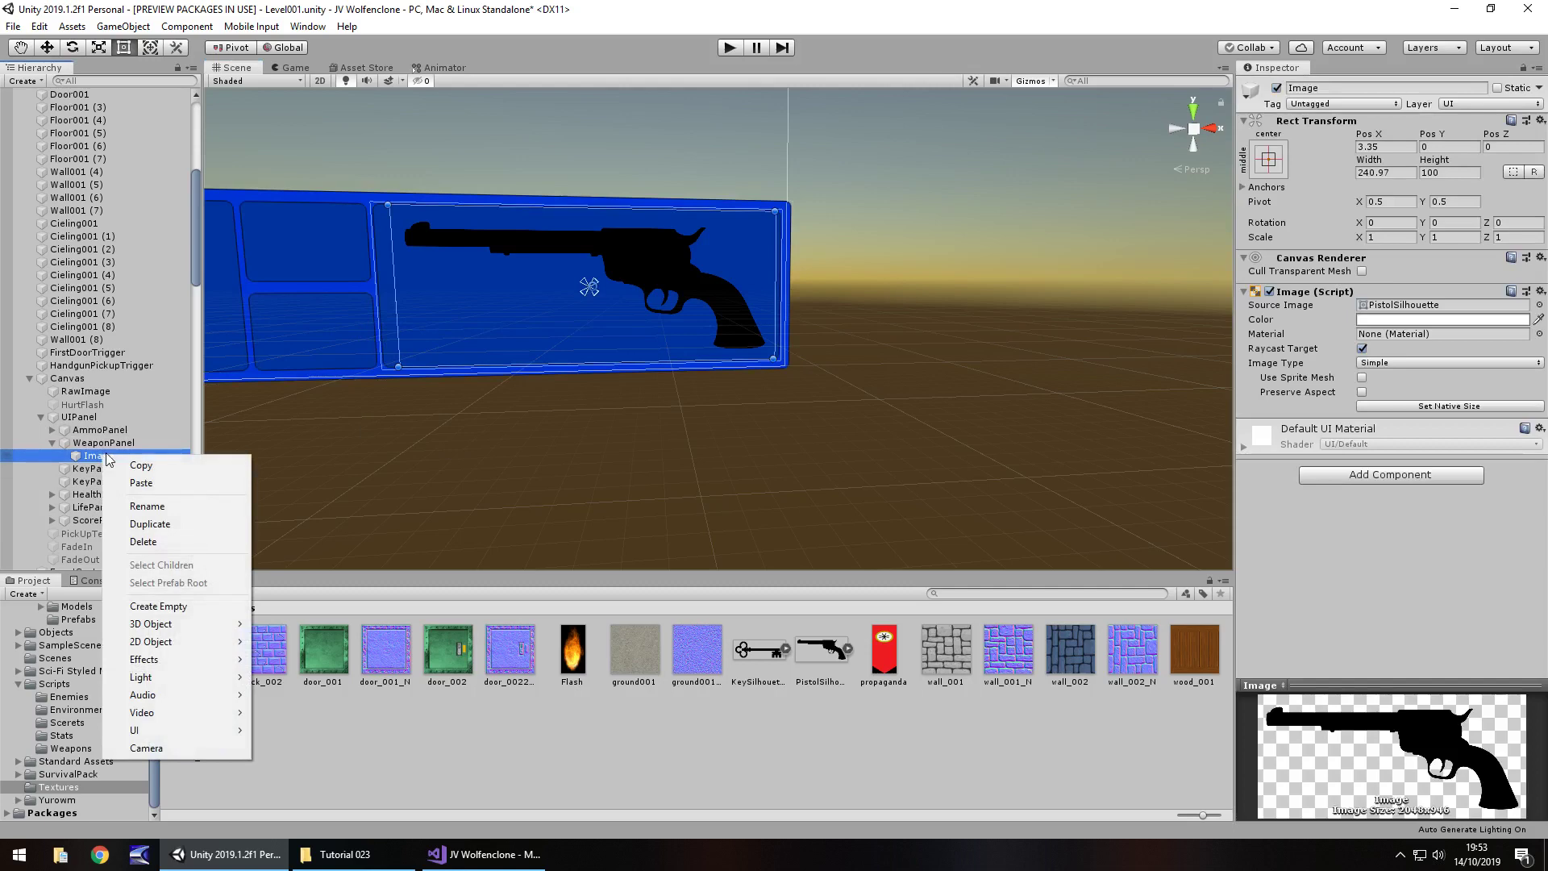
left_click(157, 506)
type("Pisto")
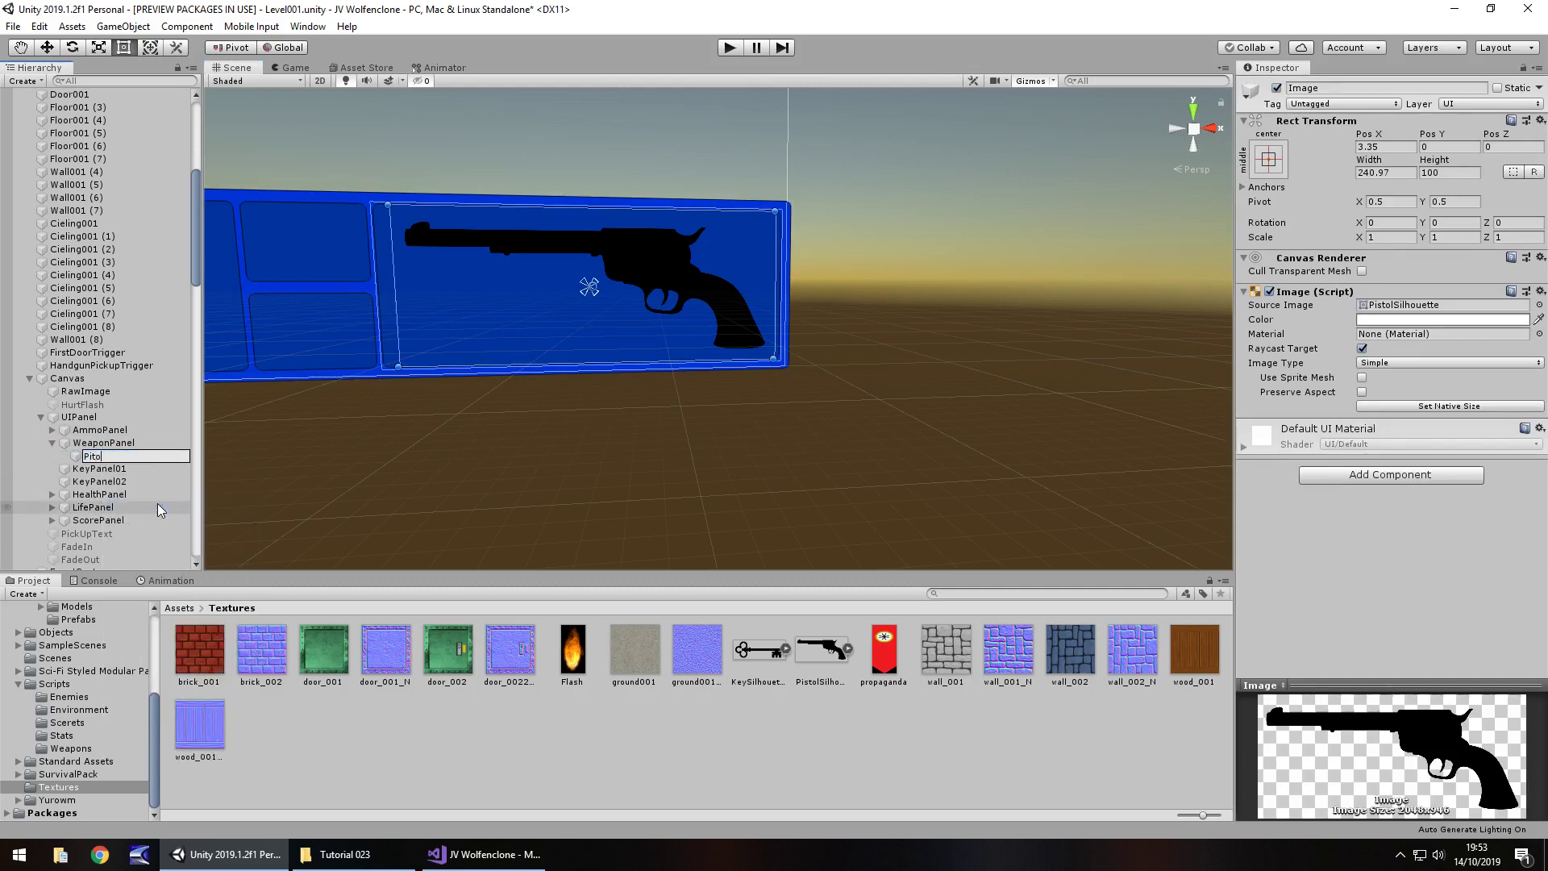
type("l")
key("Left")
key("Left")
key("Left")
type("stolImage")
key("Return")
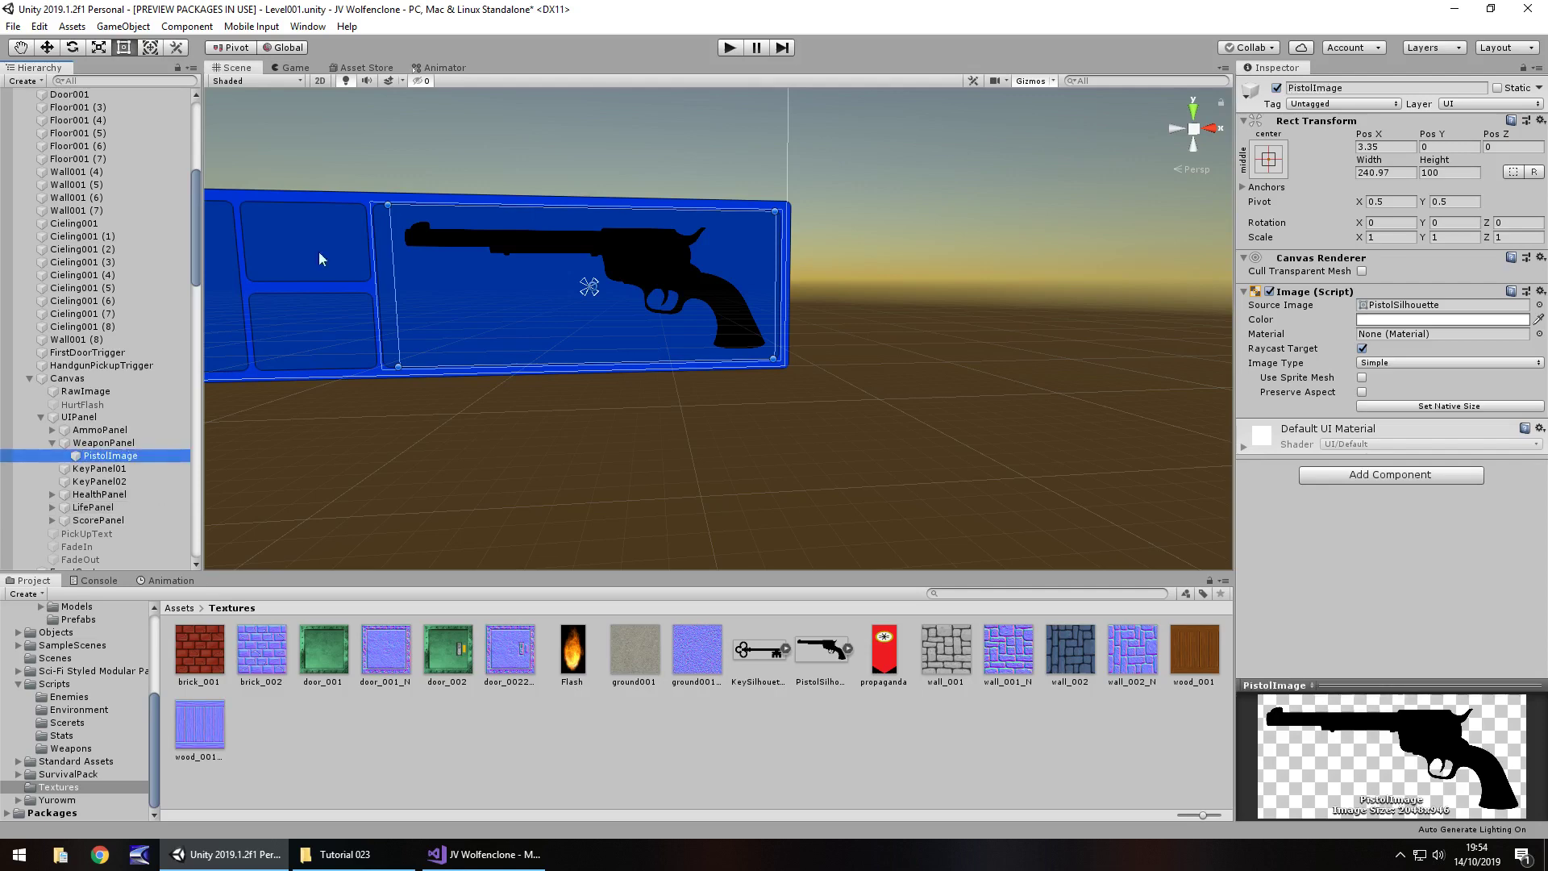
left_click(1277, 88)
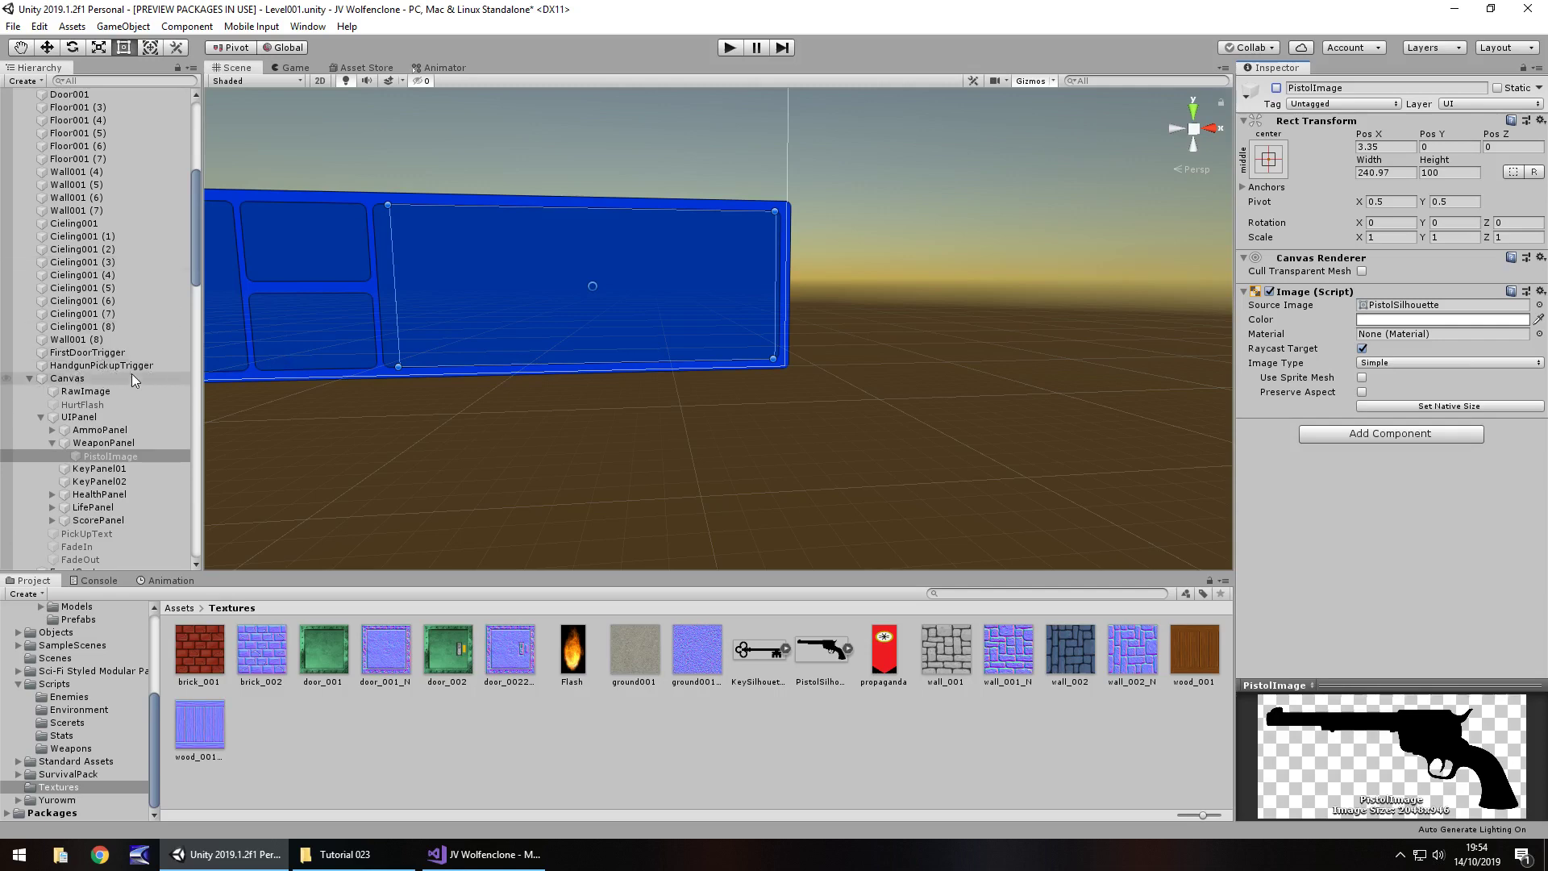
left_click(84, 367)
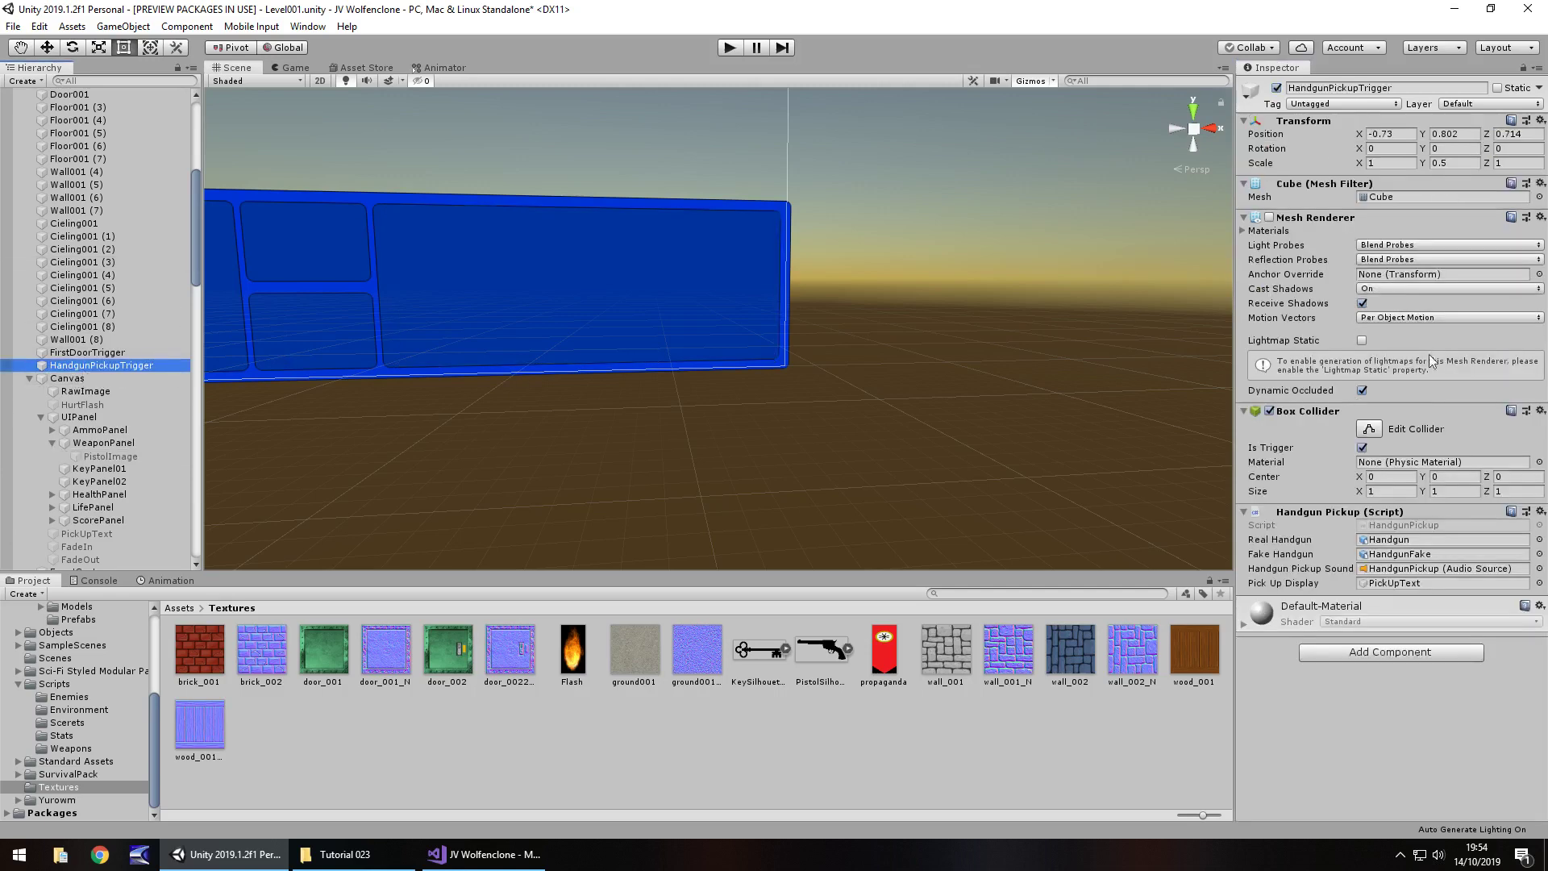
Step: Add a 'public GameObject pistolImage;' field to the HandgunPickup script
double_click(1410, 527)
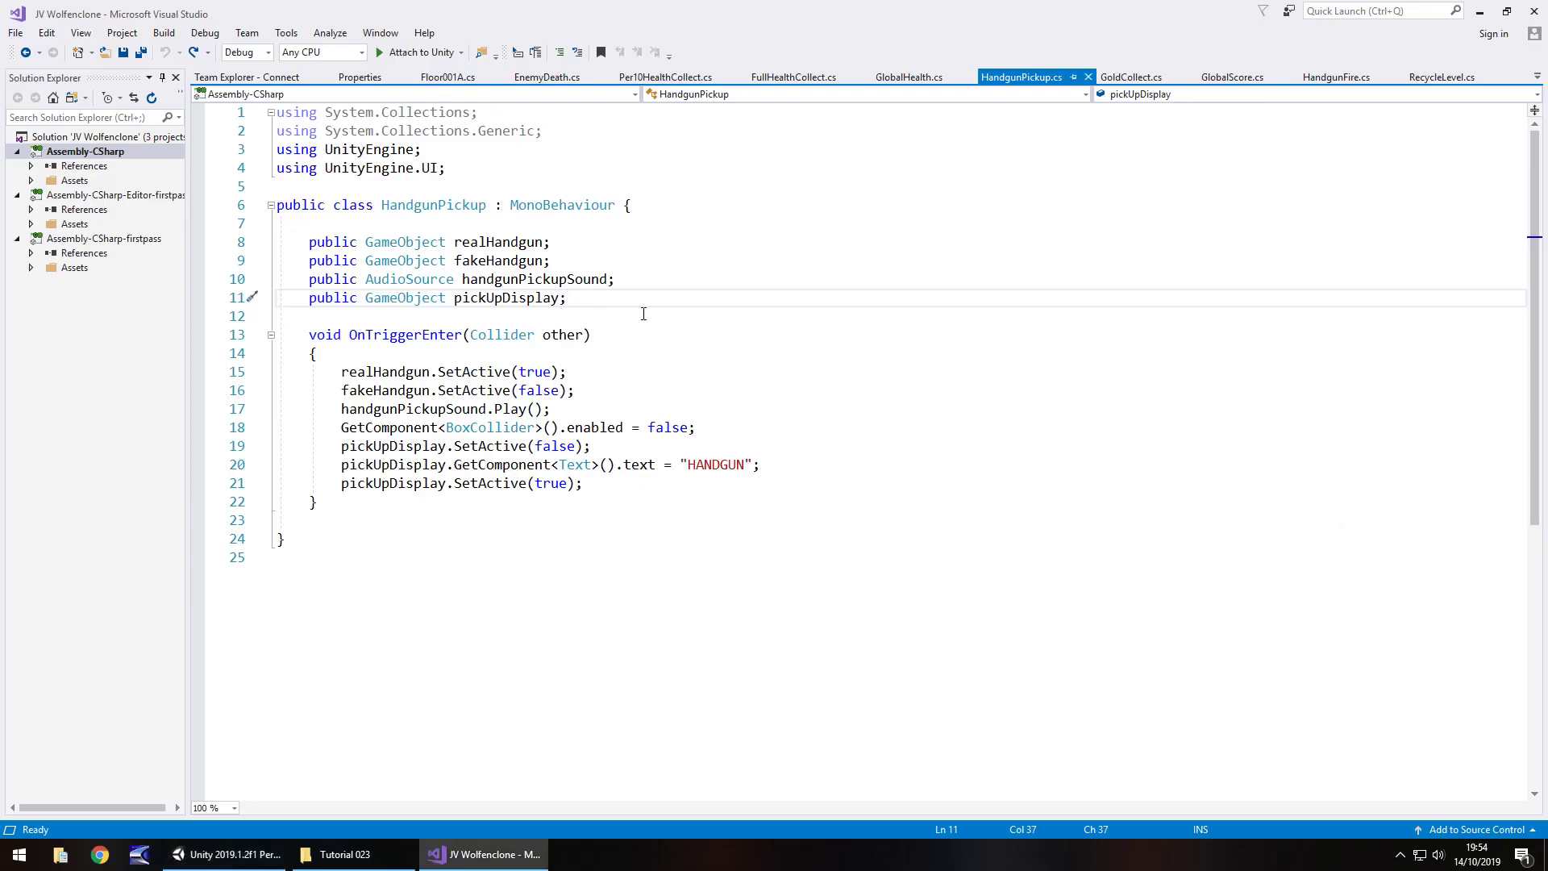
key("Return")
type("p")
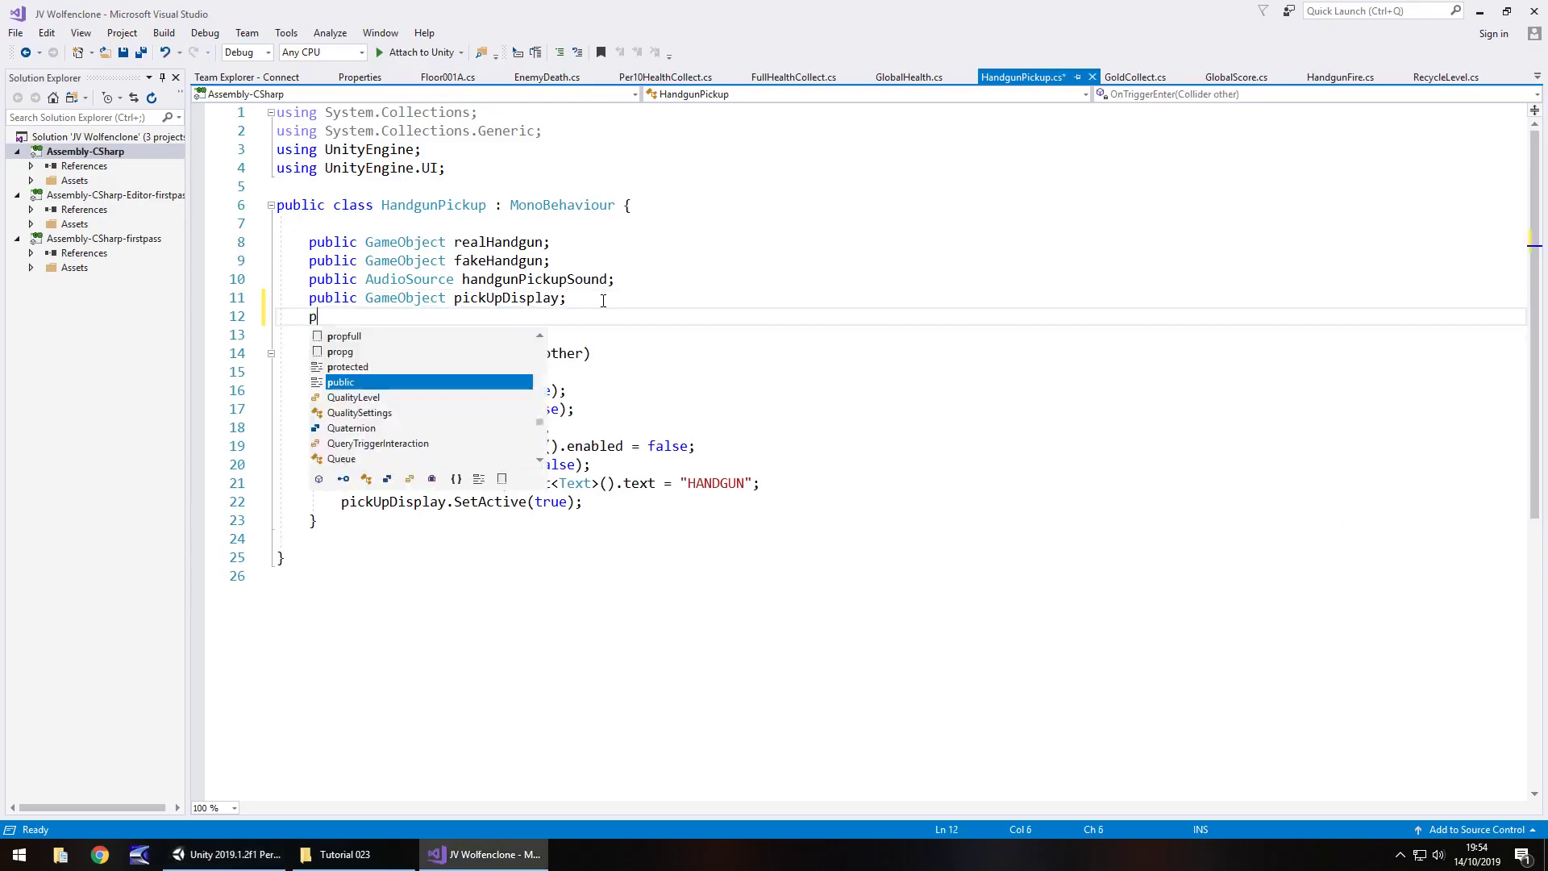
type("ublic Game")
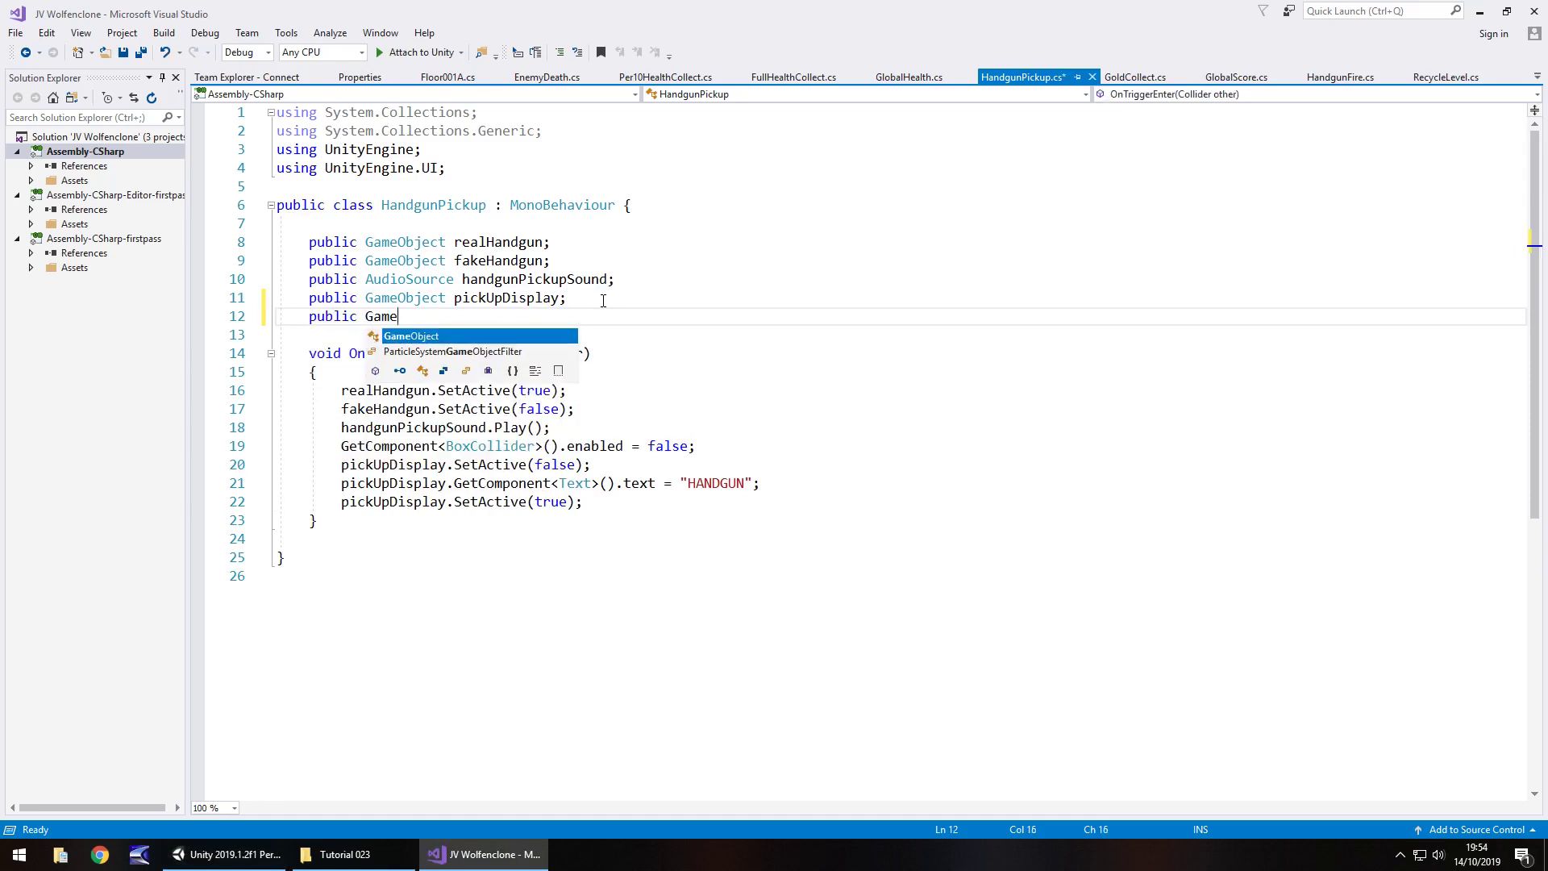
type("Object pistol")
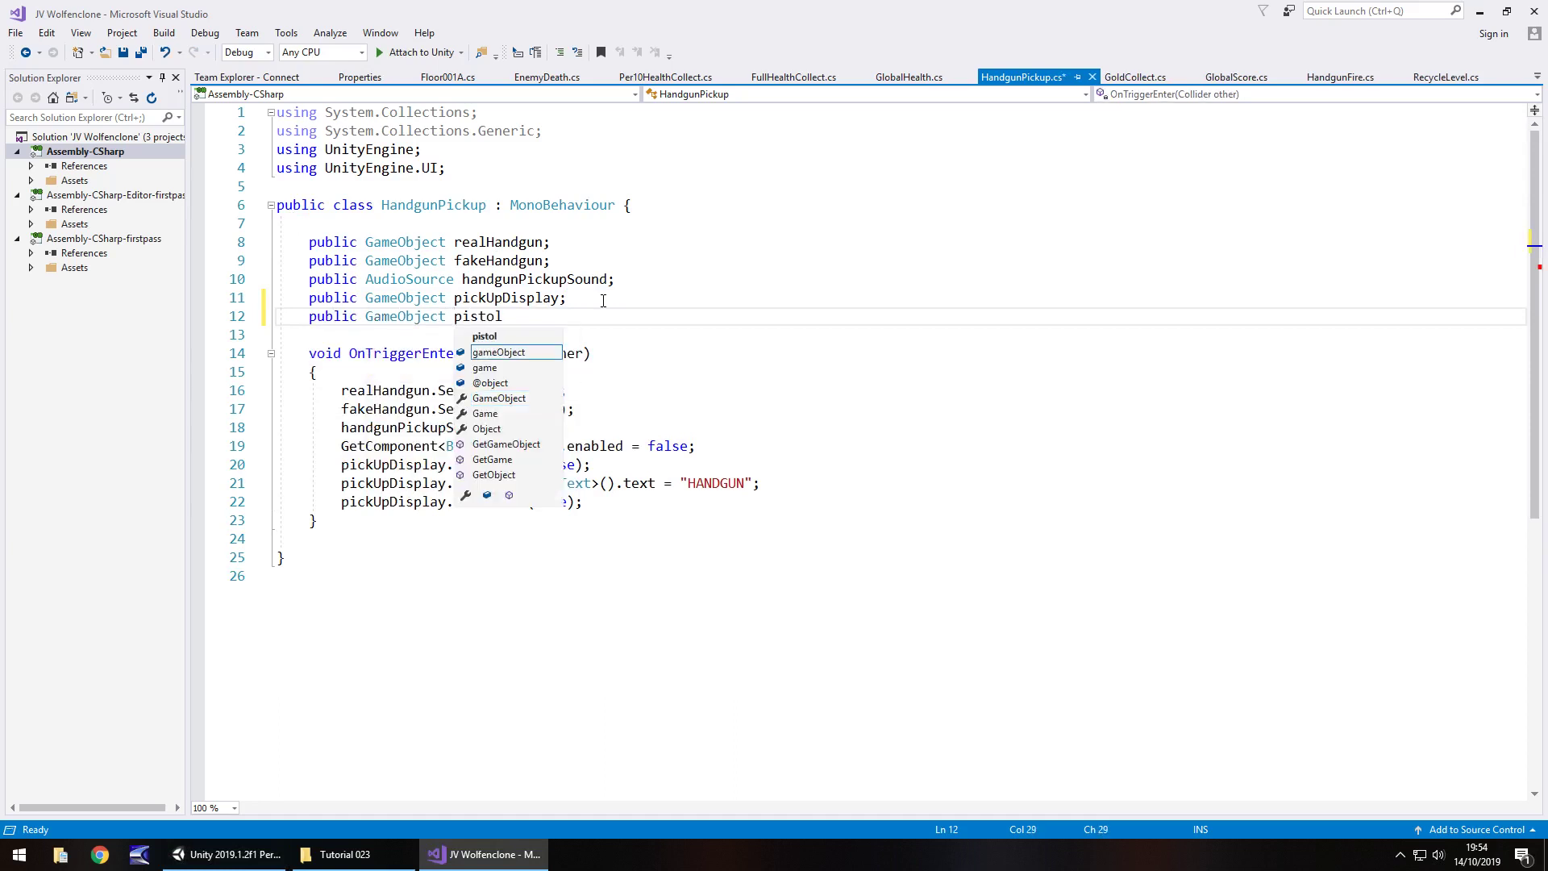
type("Image;")
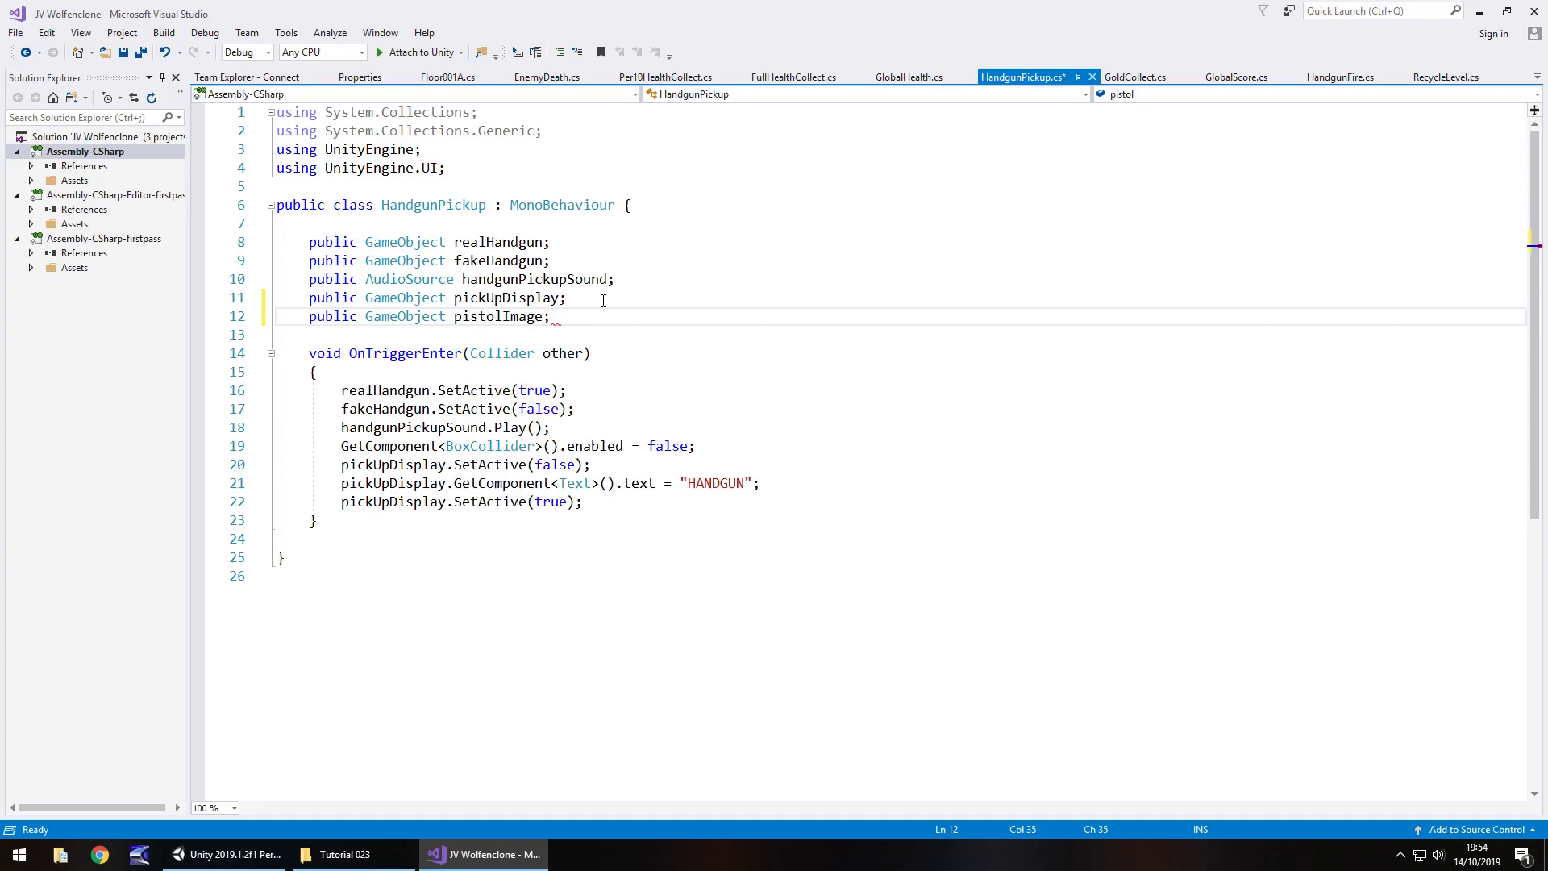
Step: Call pistolImage.SetActive(true) in OnTriggerEnter and save the script
left_click(606, 501)
key("Return")
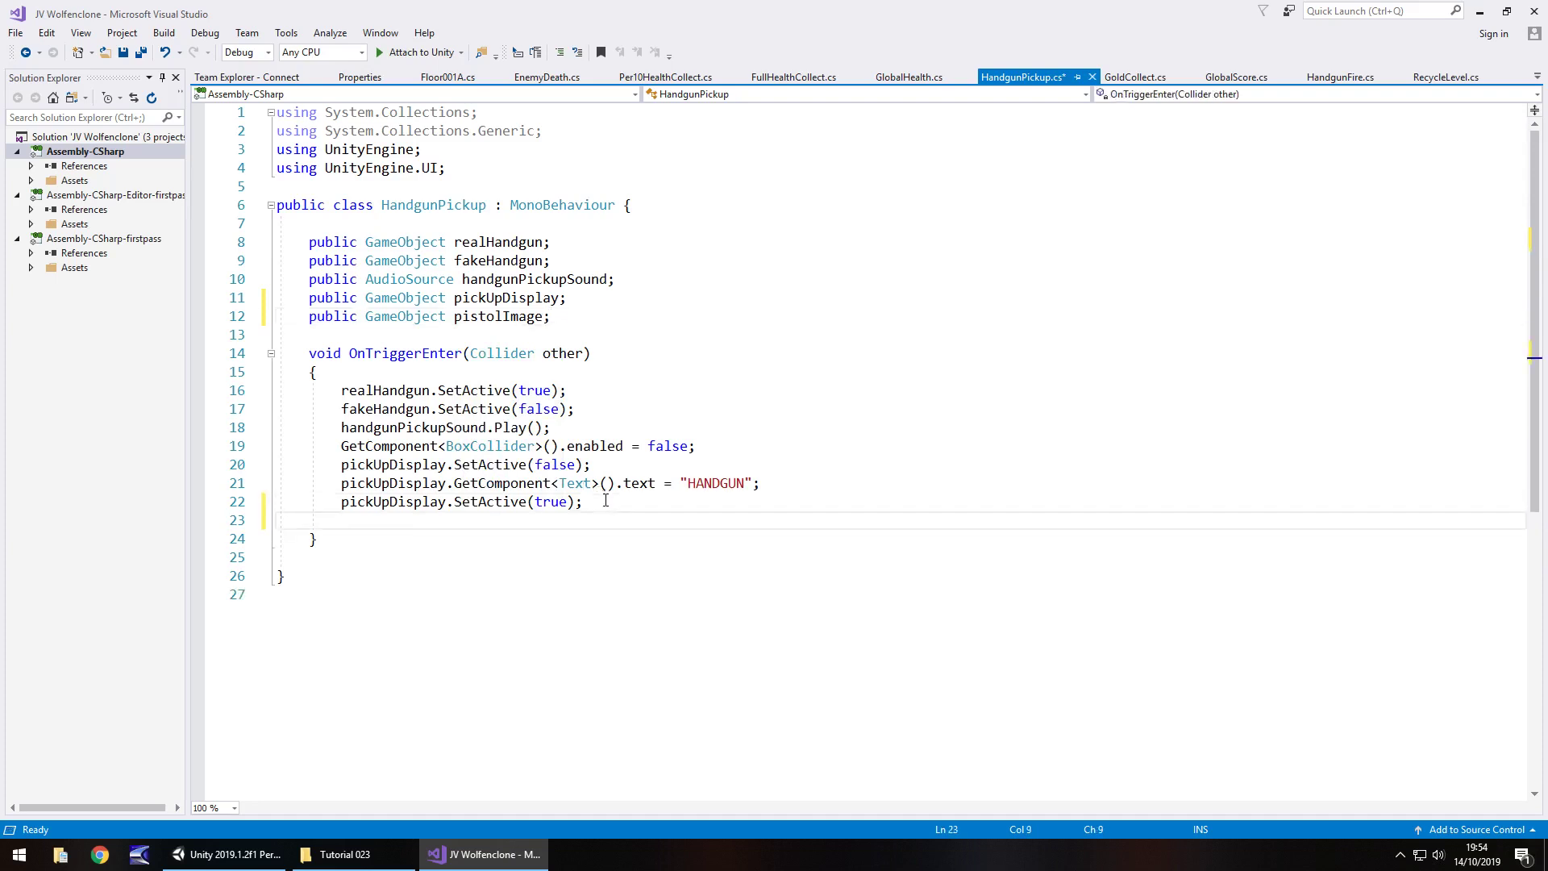
type("pis")
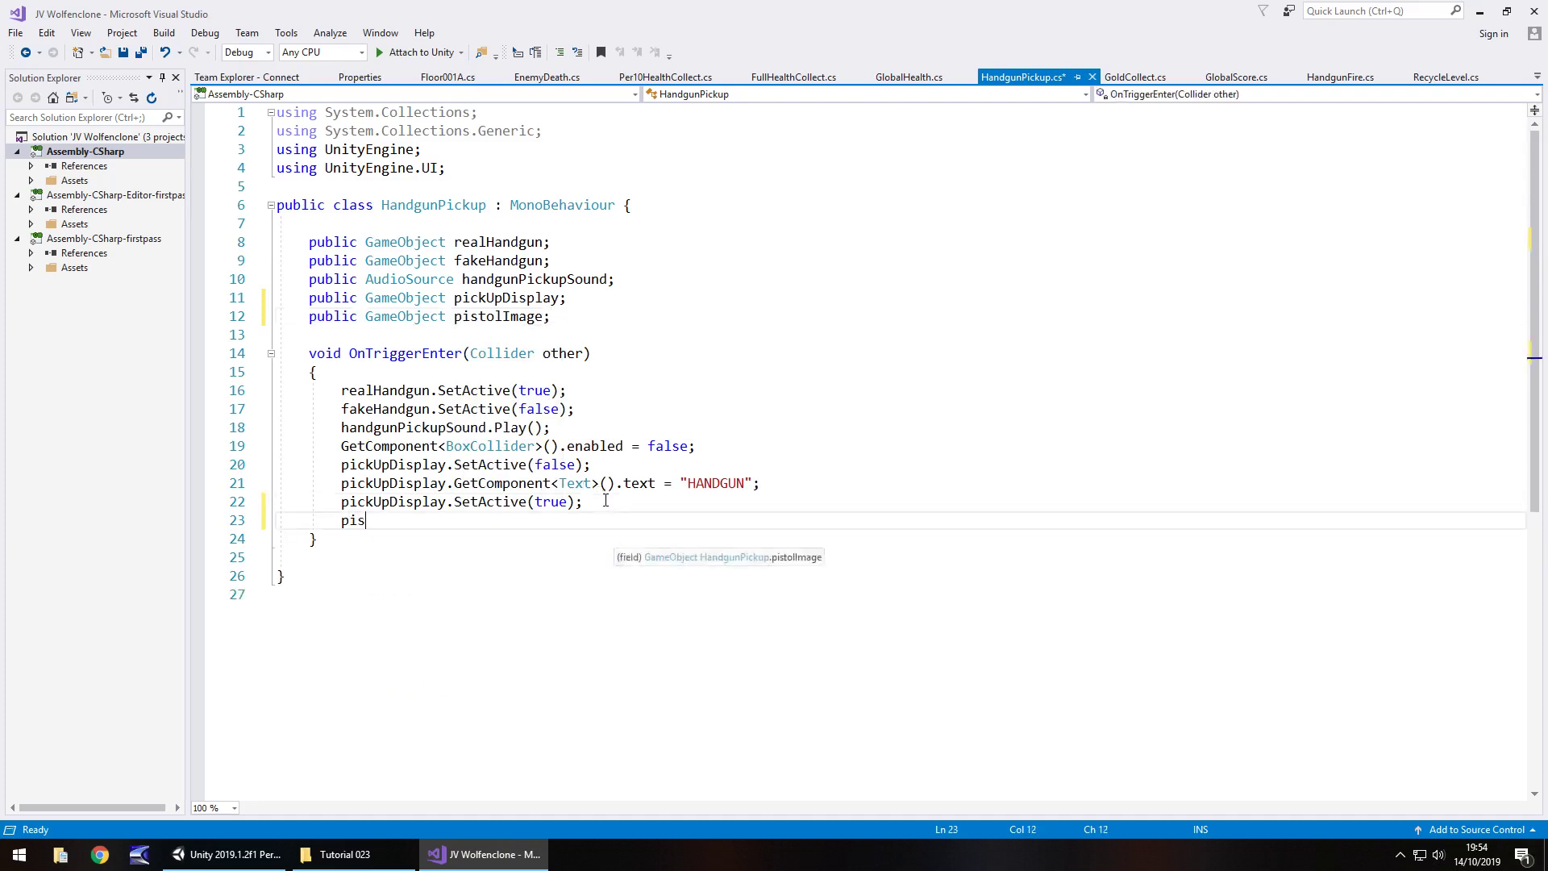
type("tolImage.Set")
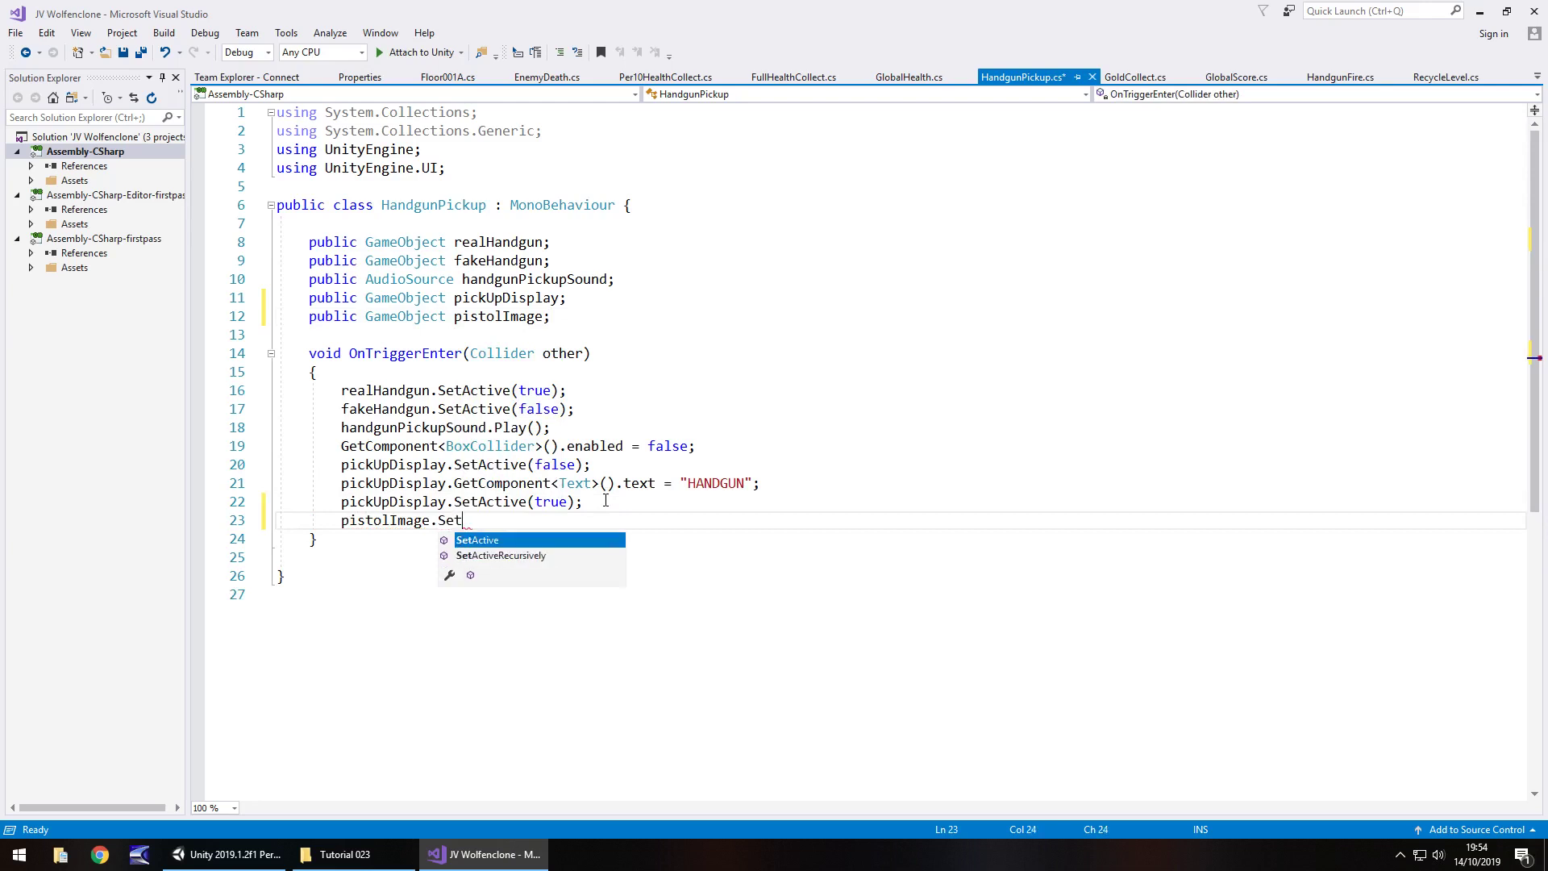
type("Active(true);")
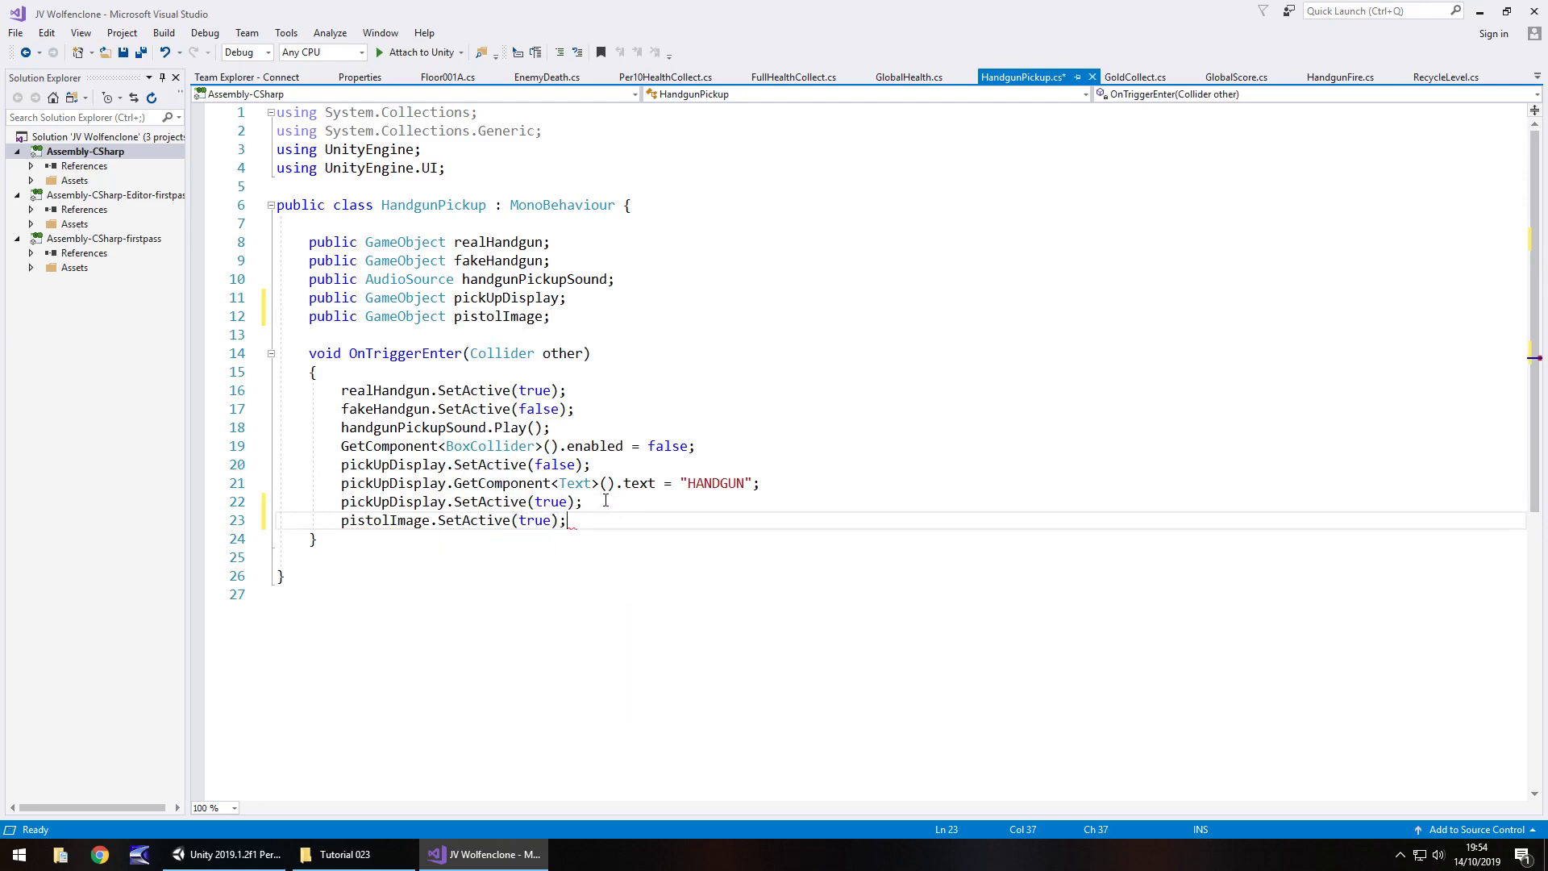
key("ctrl+s")
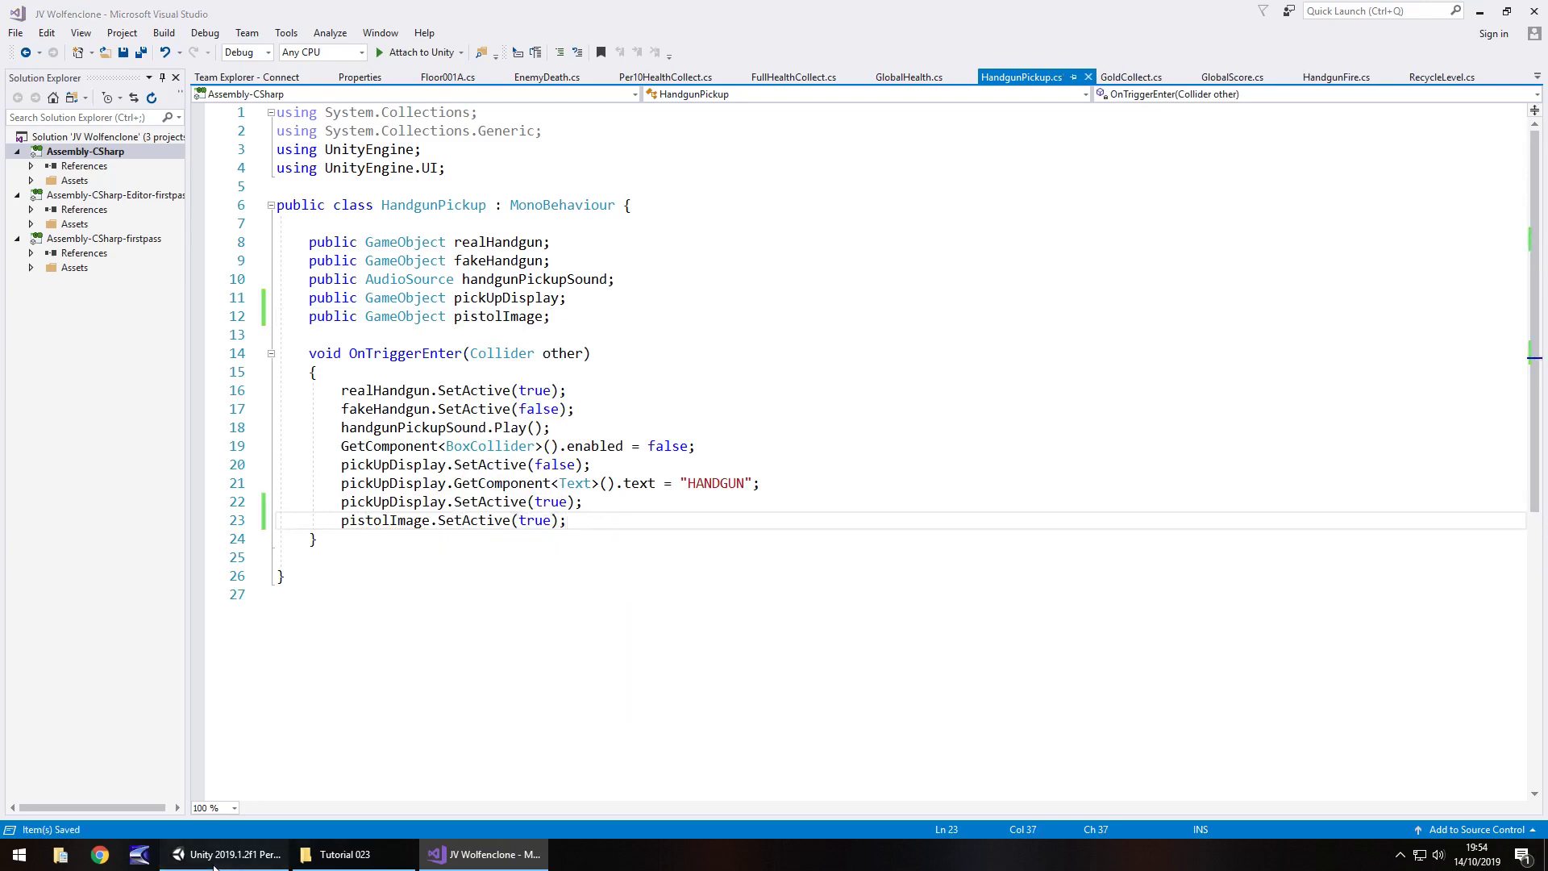
left_click(230, 854)
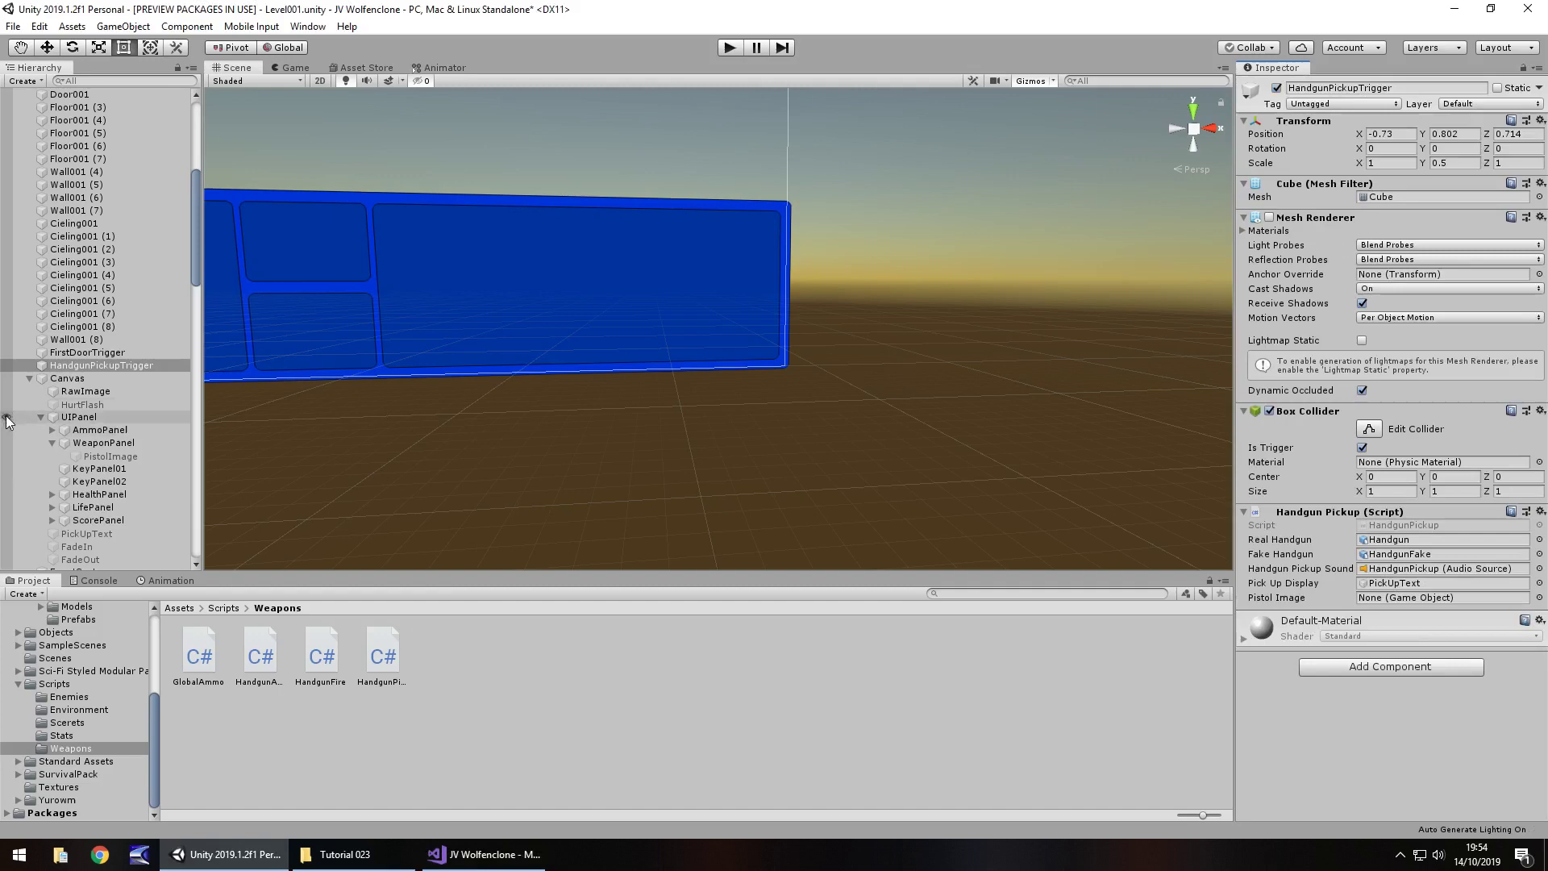
Step: Drag PistolImage from the Hierarchy into the Handgun Pickup component's Pistol Image field
left_click_drag(108, 456, 1387, 598)
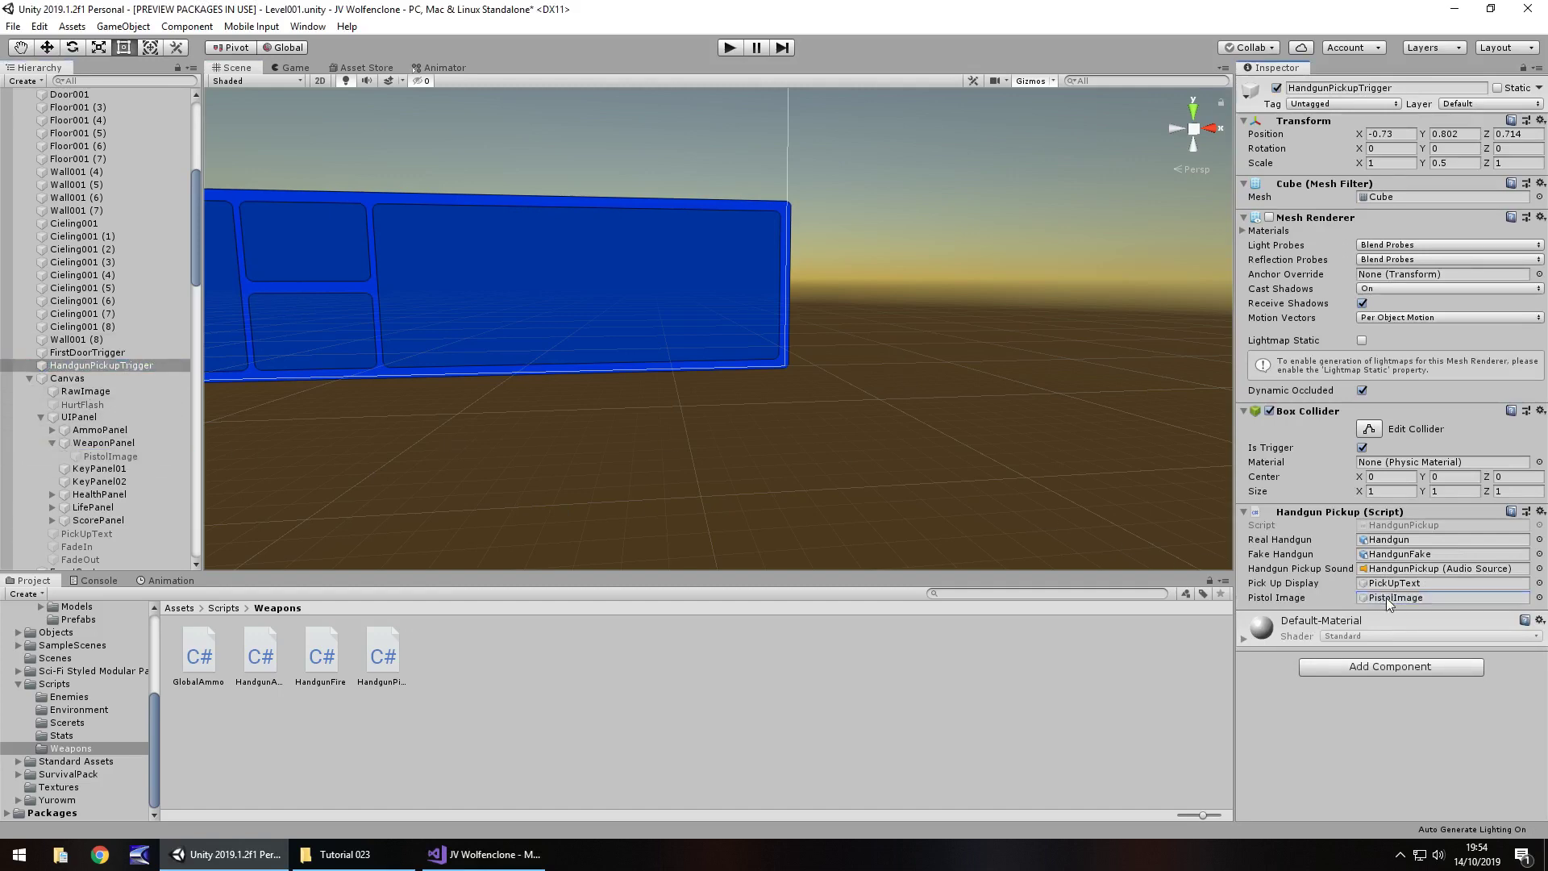
left_click(728, 48)
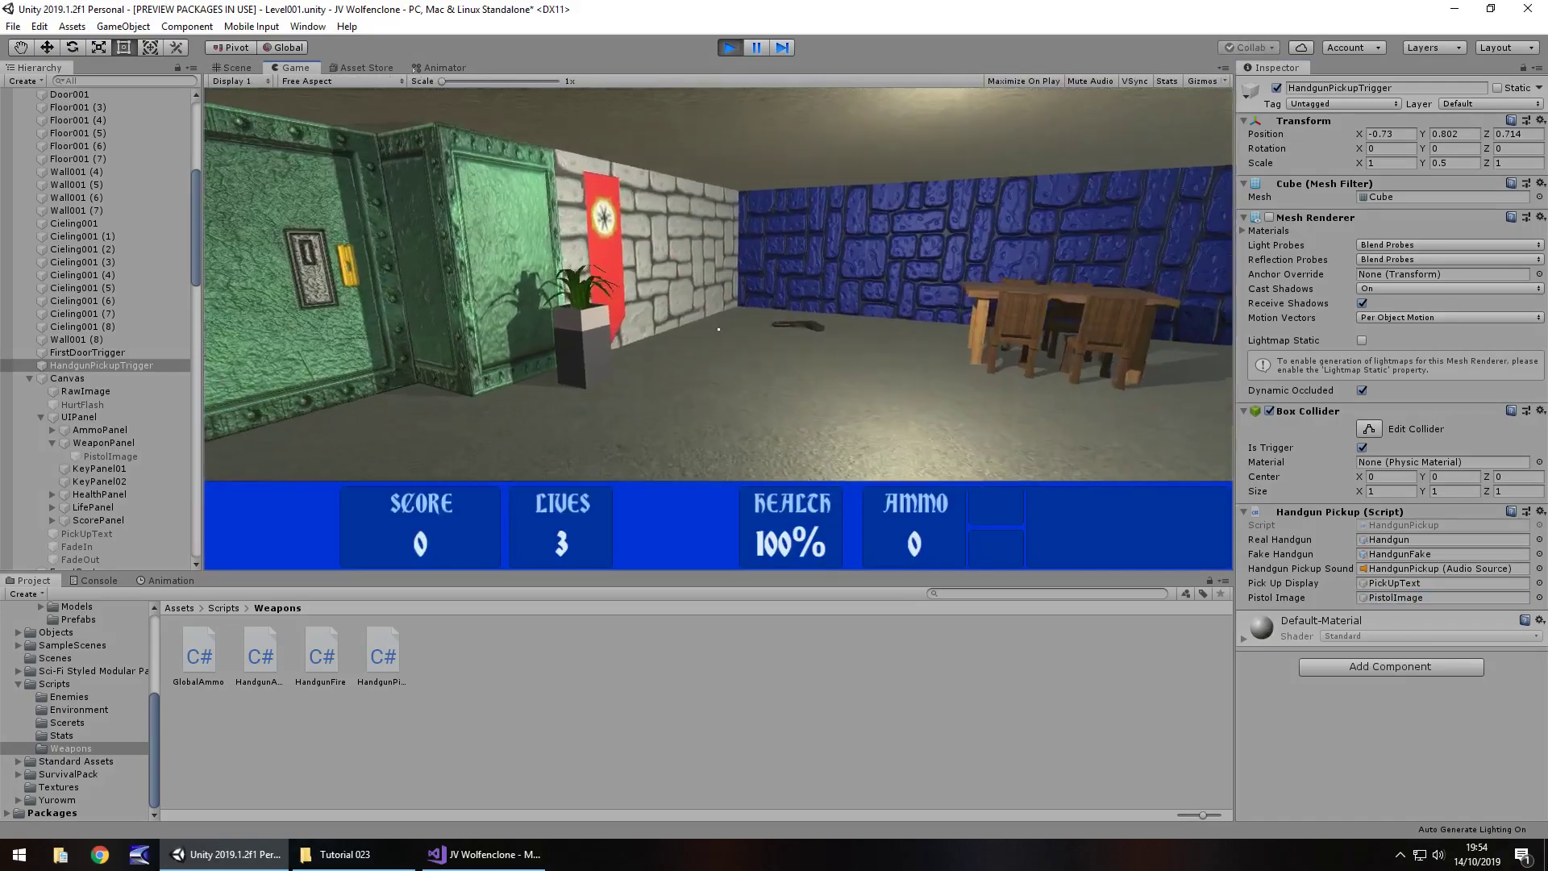
key("w")
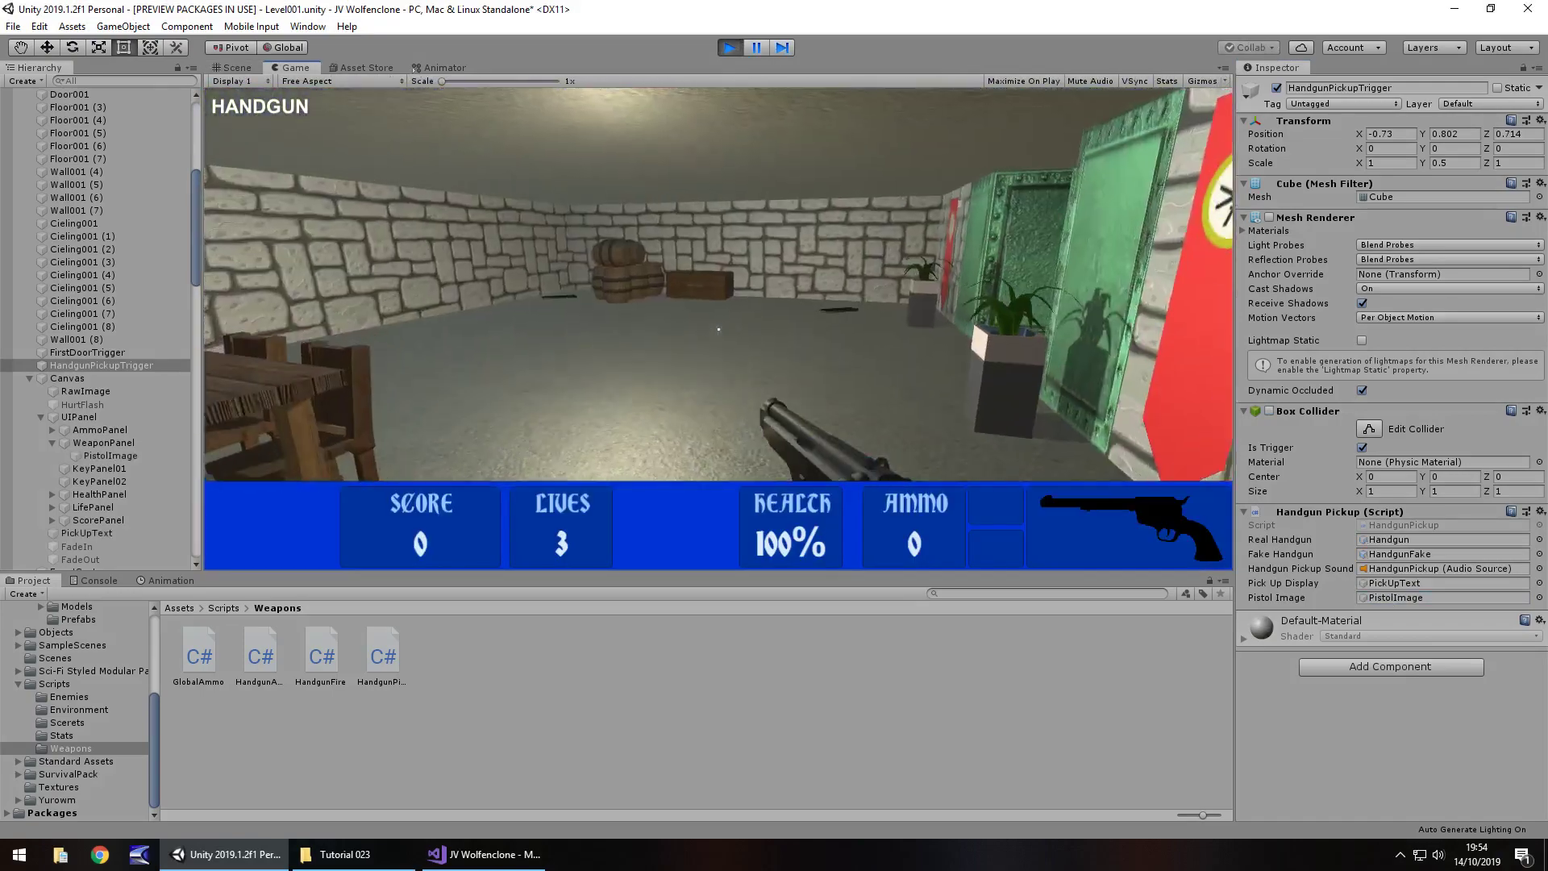
key("w")
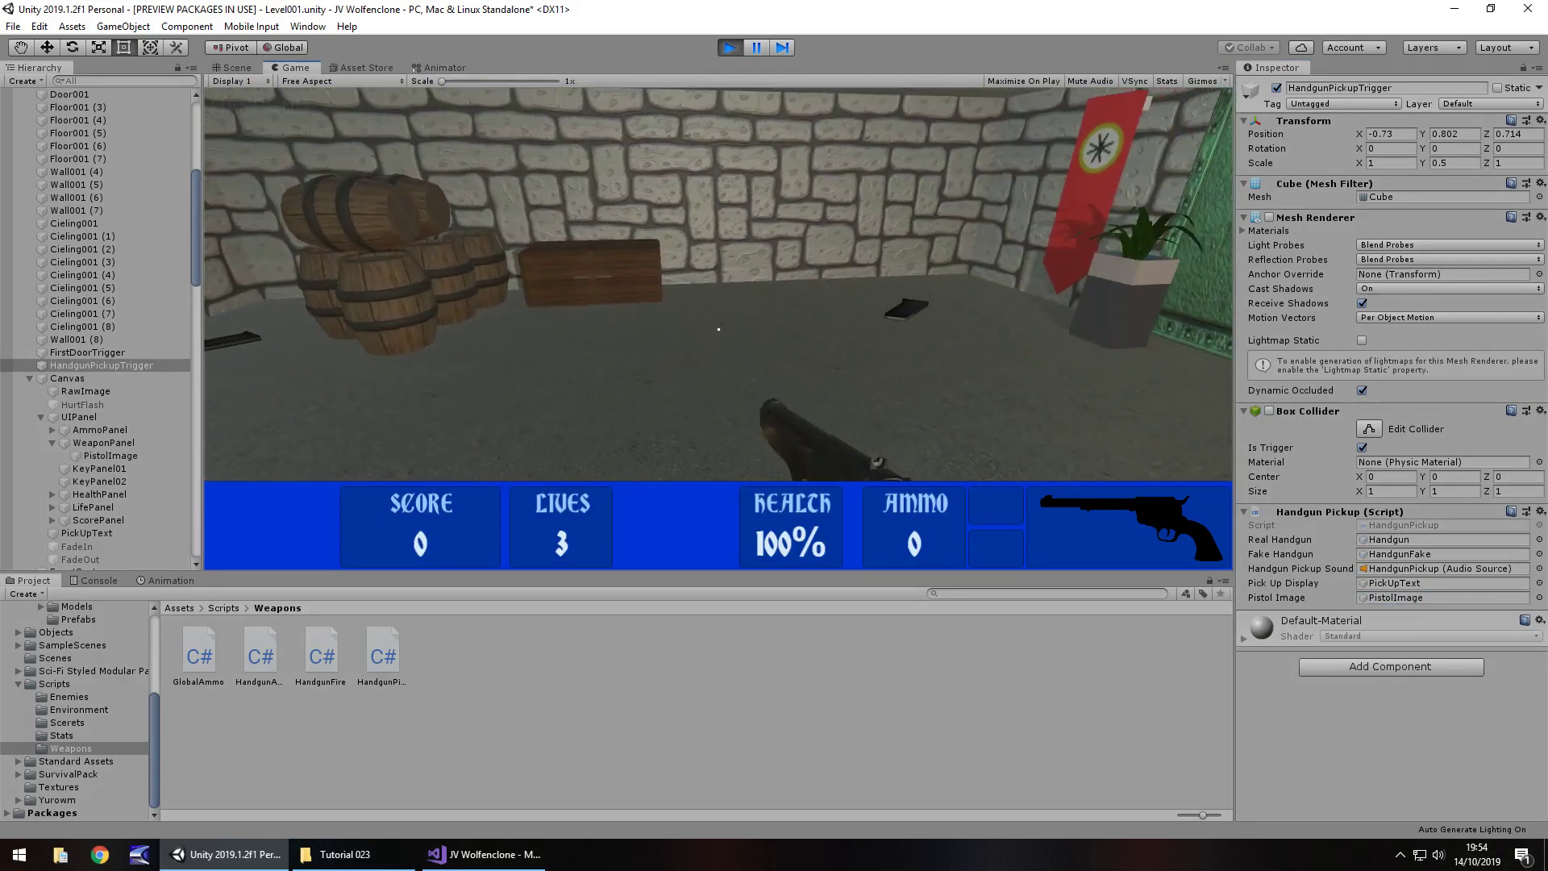
key("ctrl+p")
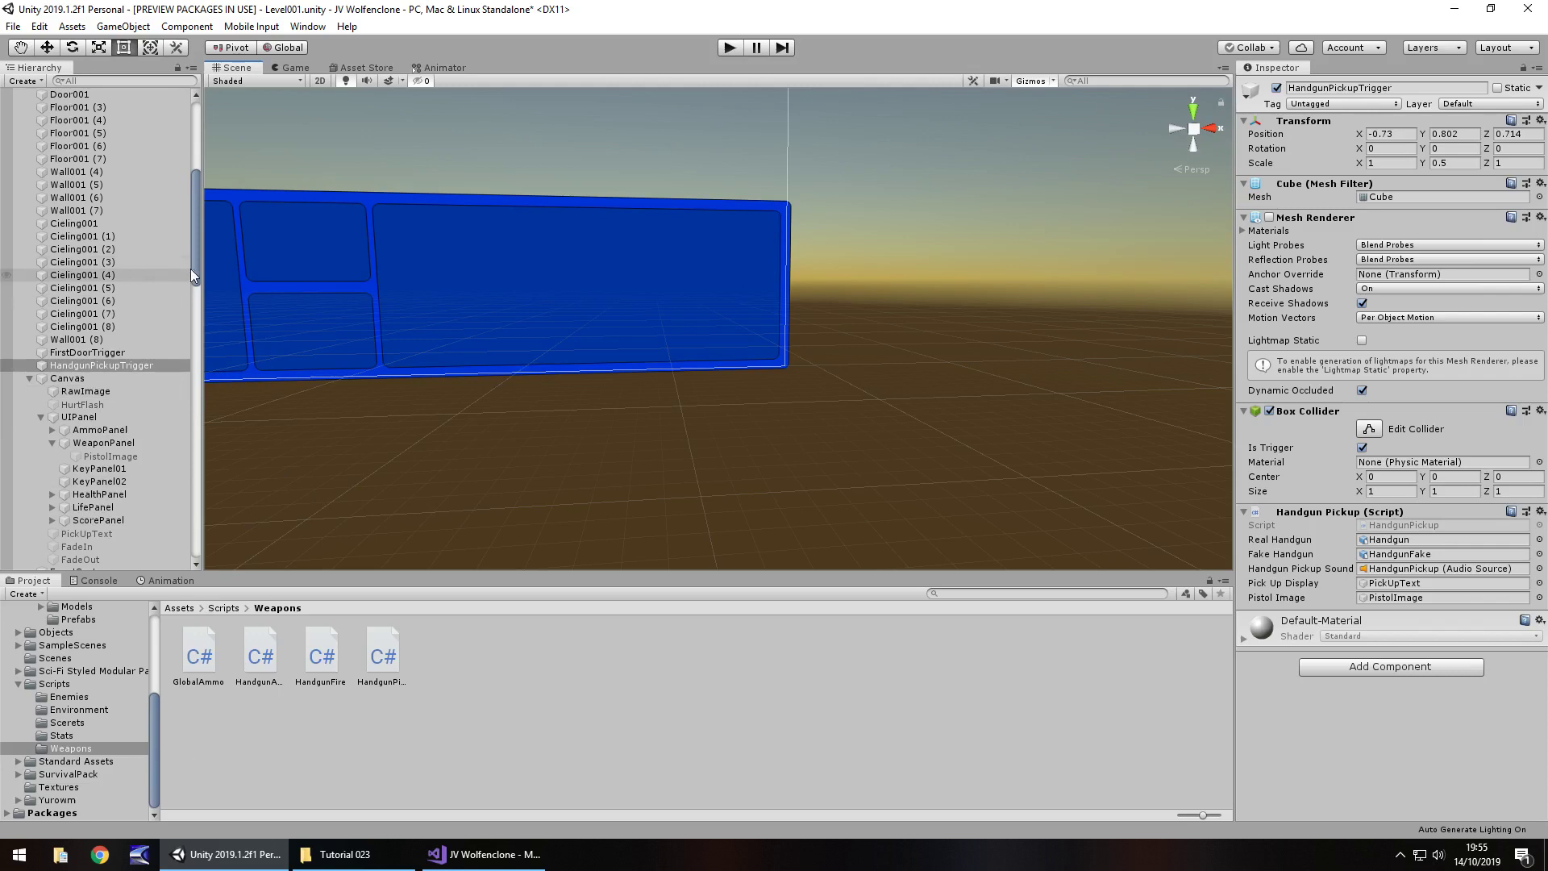
Step: Frame HandgunFake, then orbit and zoom the view toward the green locked-door walls
left_click_drag(196, 265, 181, 163)
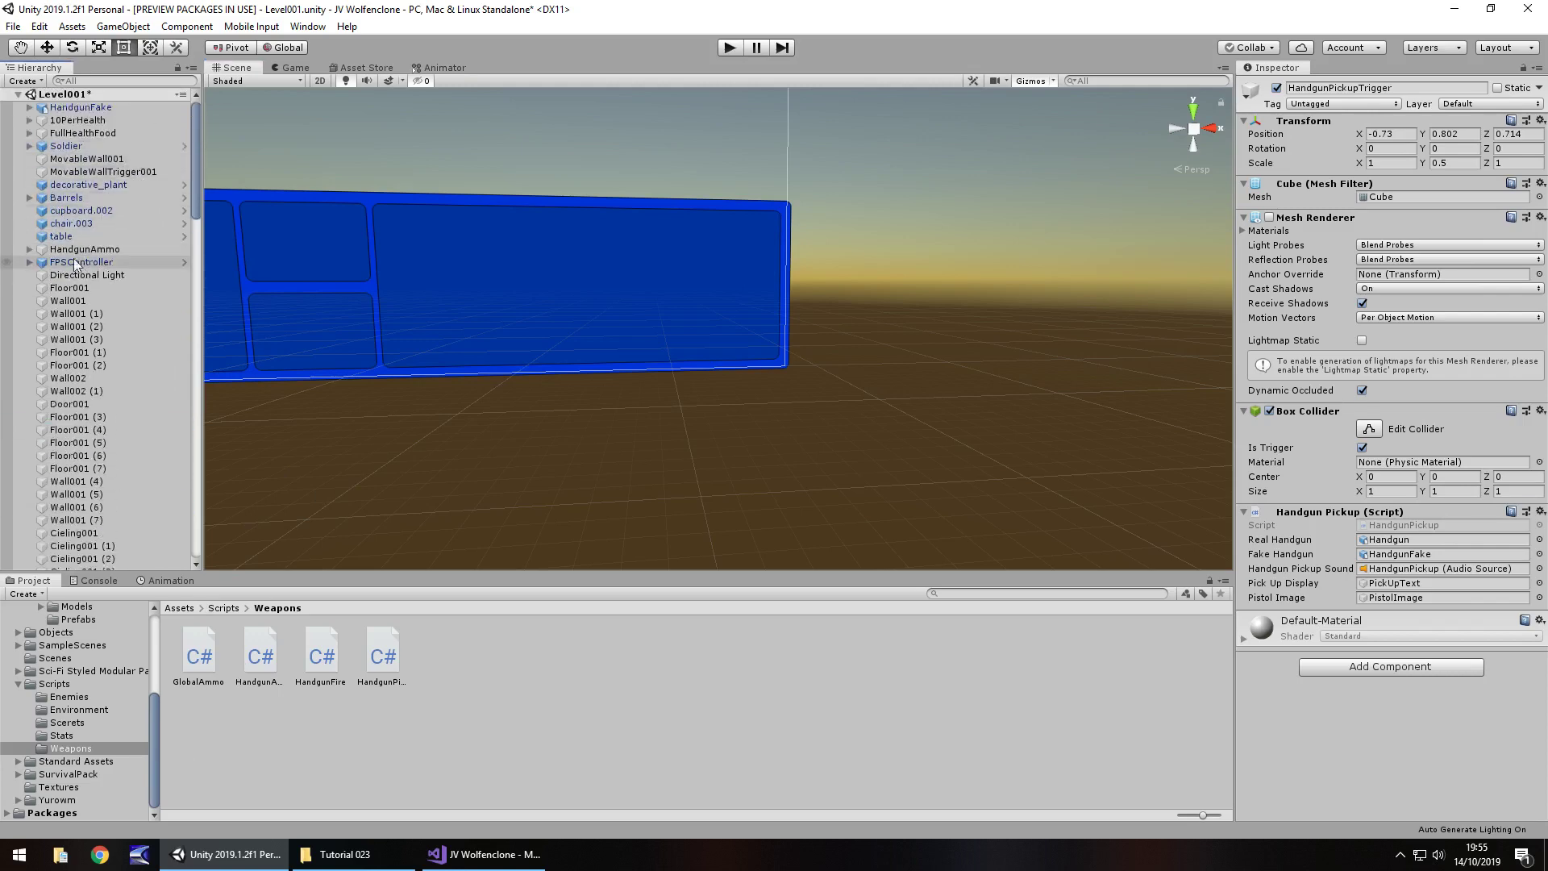
double_click(81, 107)
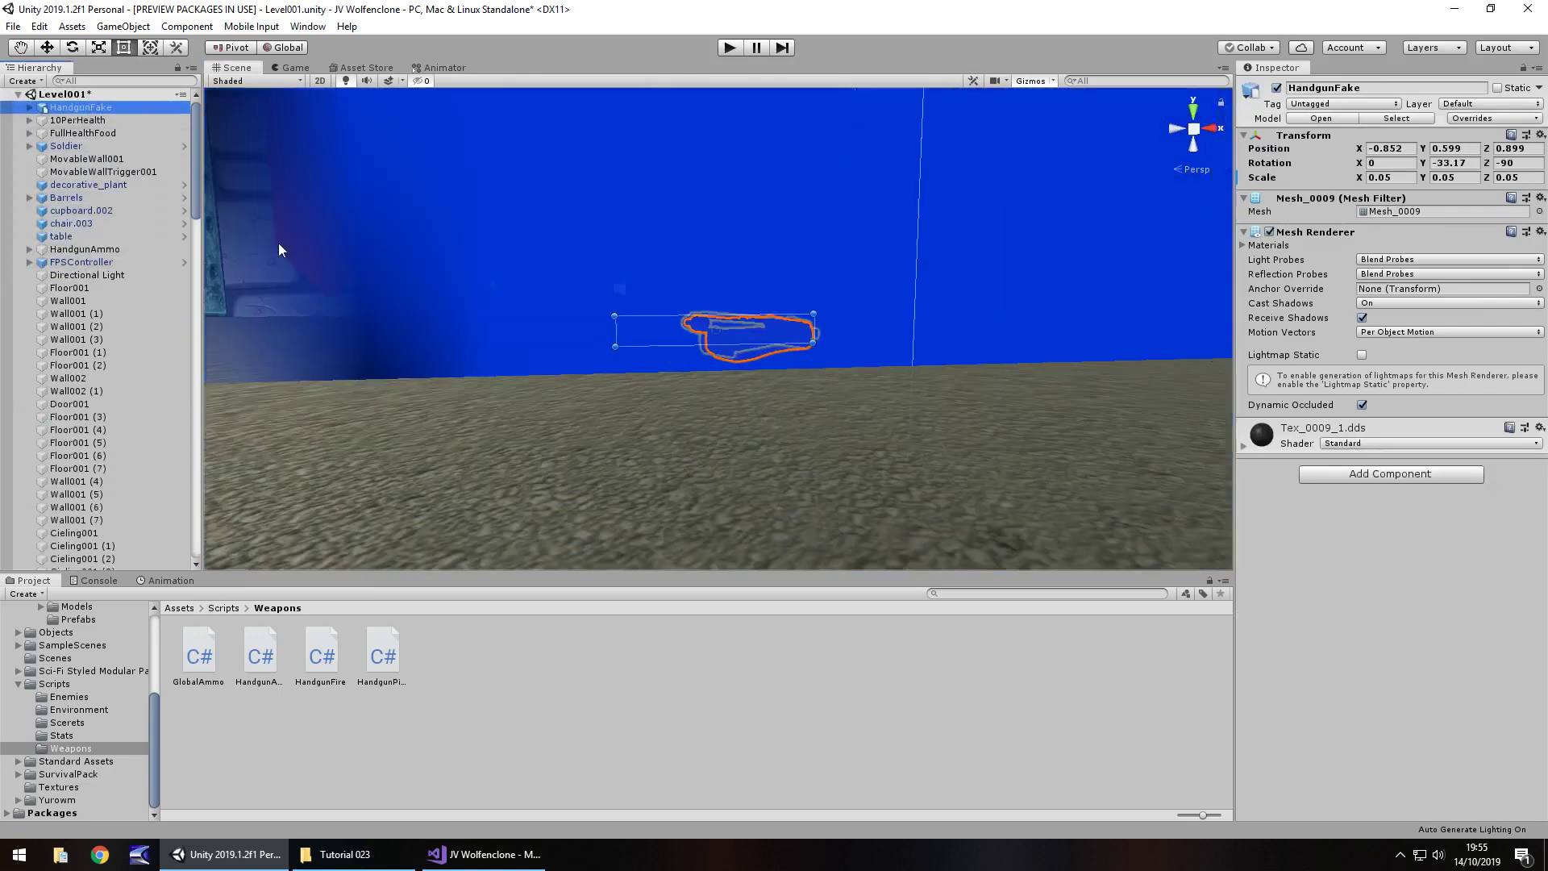
right_click_drag(501, 354, 556, 327)
scroll(534, 302, "up", 10)
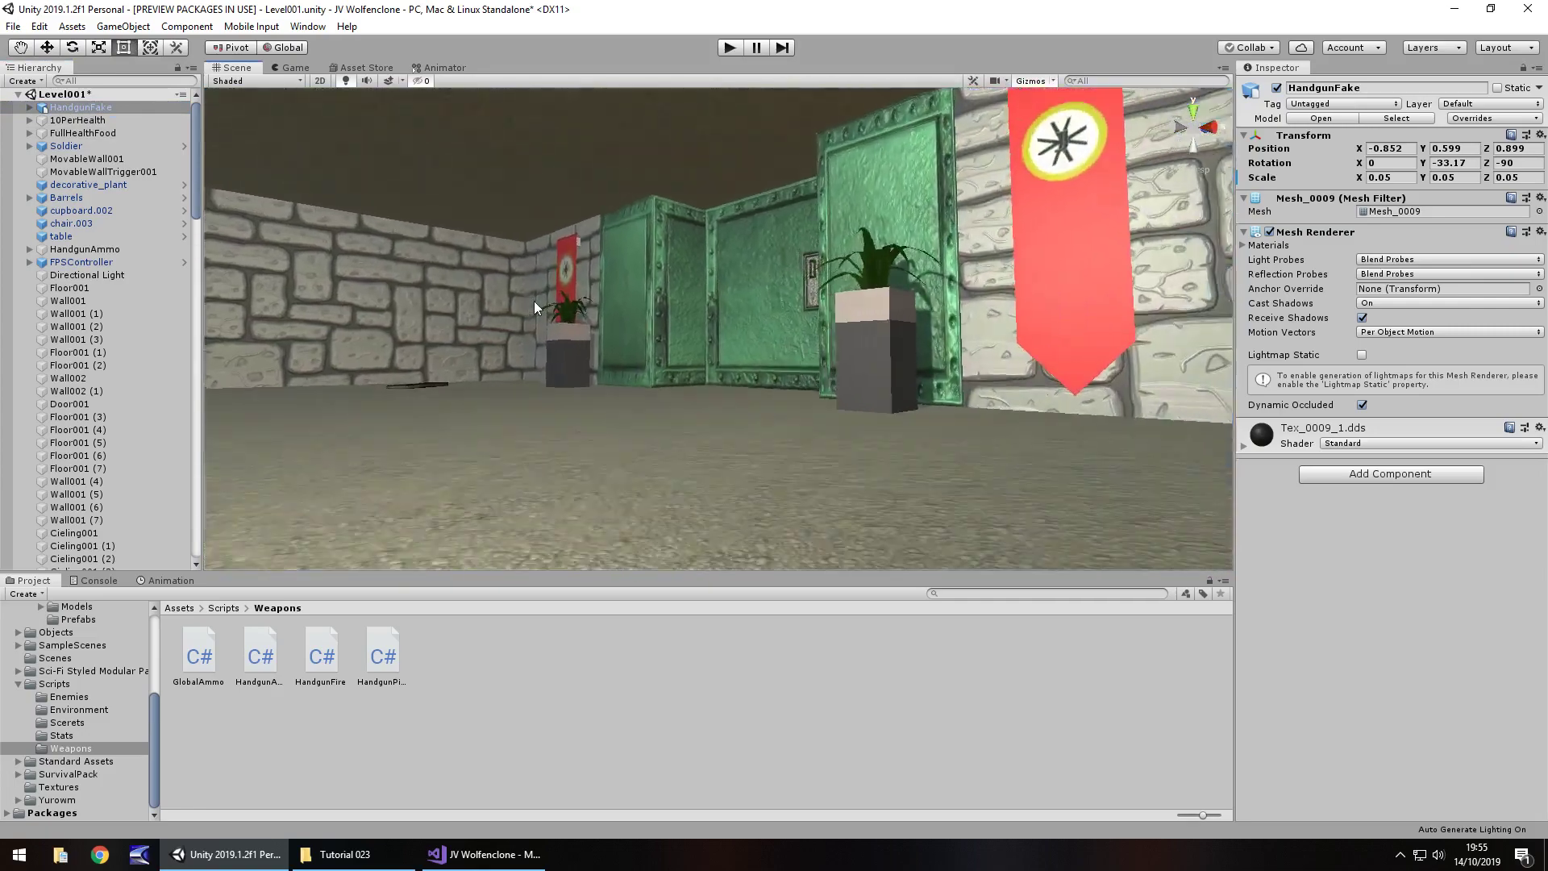
right_click_drag(719, 473, 740, 403)
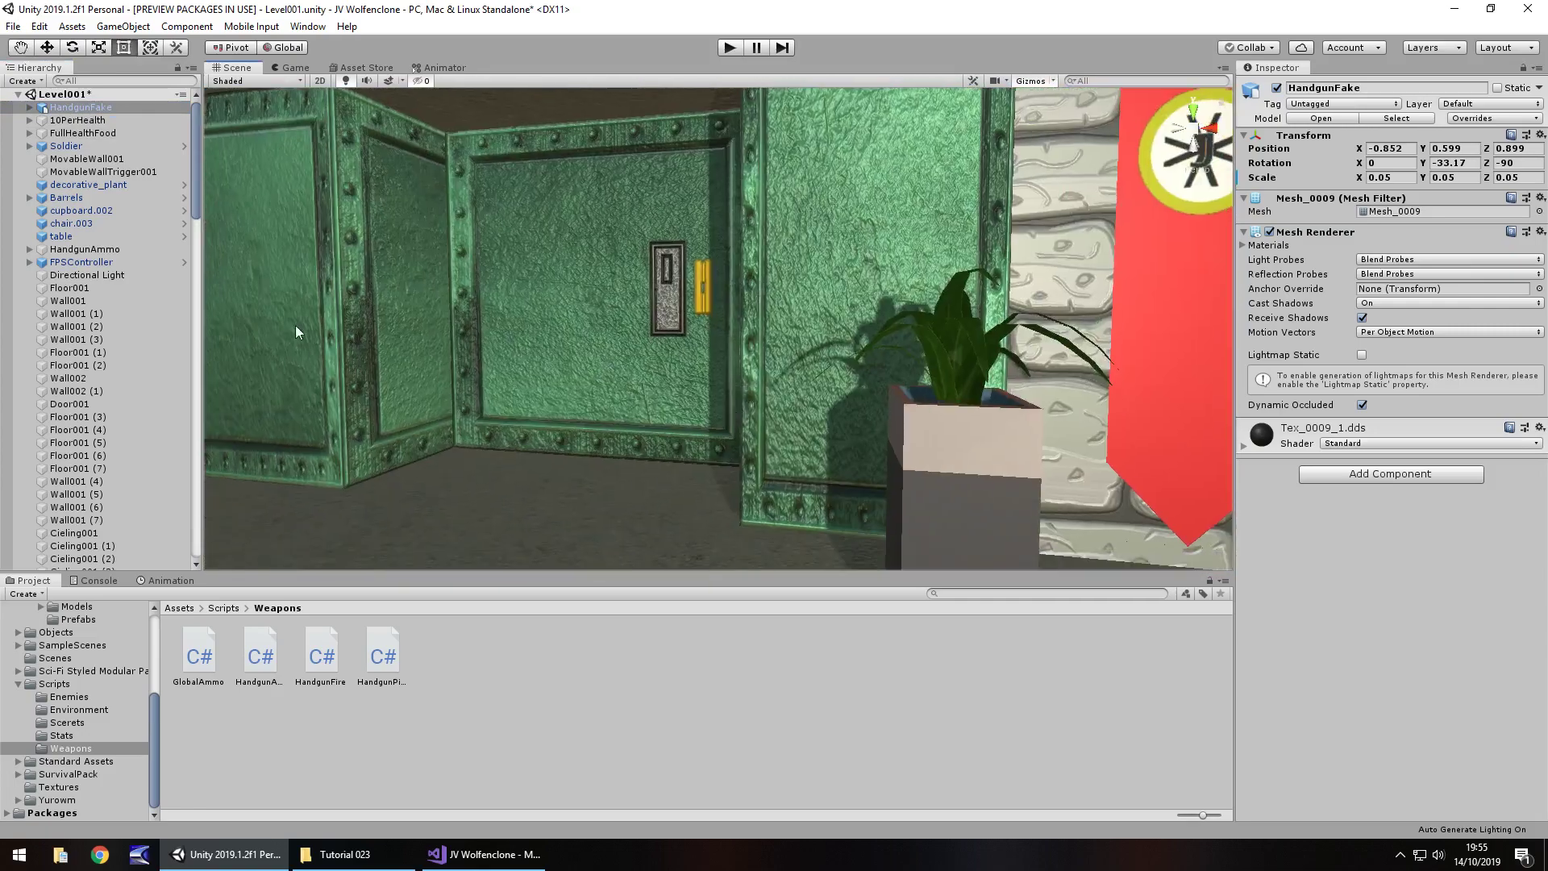
scroll(523, 322, "down", 5)
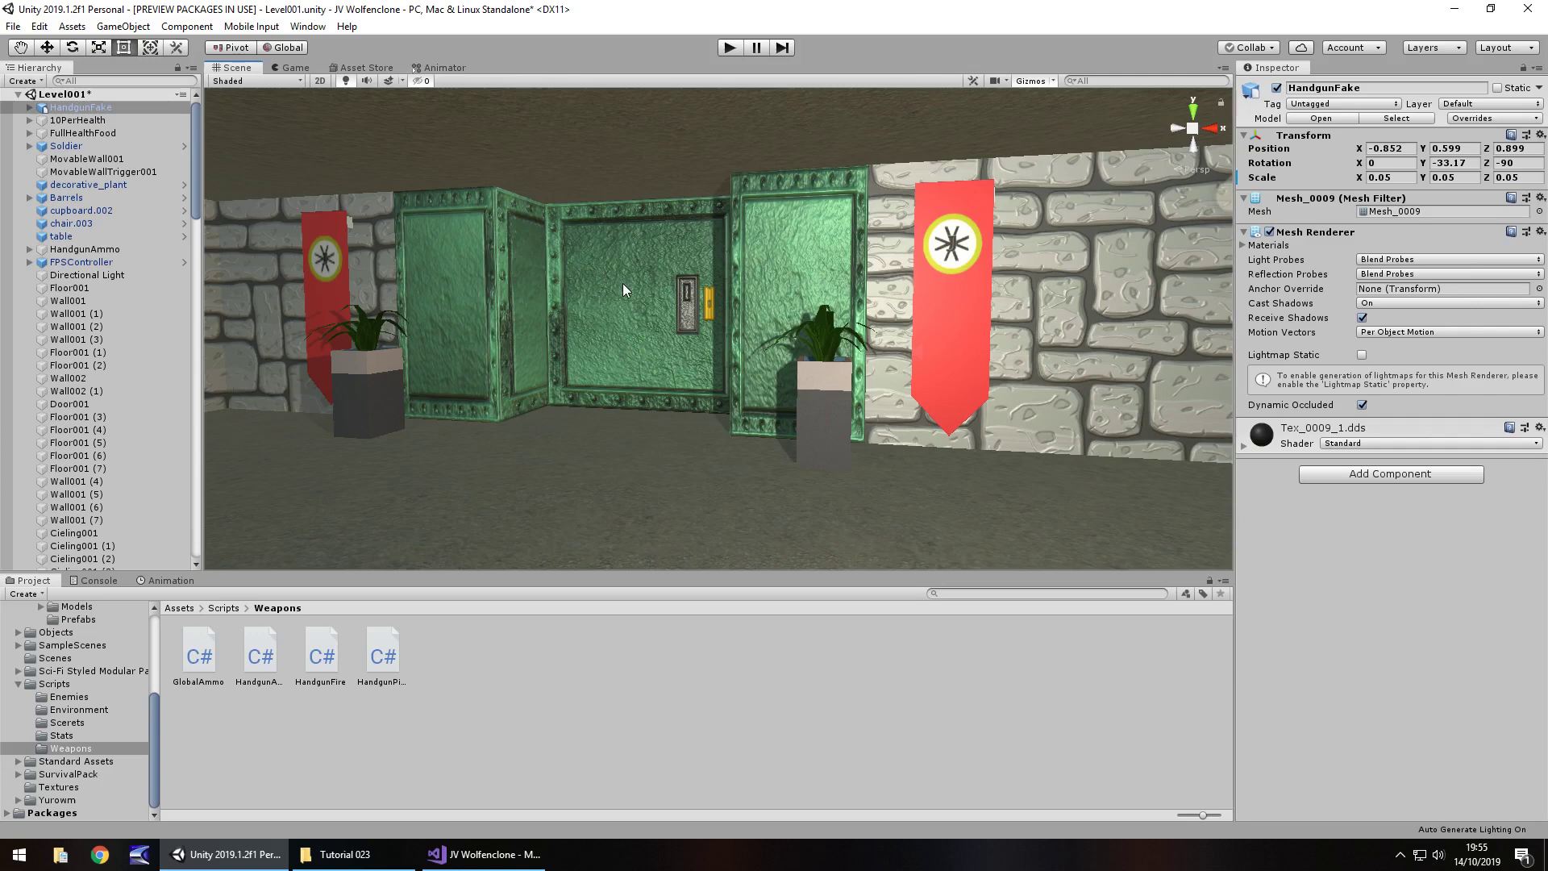
Step: Select the three green door walls and FirstDoorTrigger with the Move tool
left_click(458, 271)
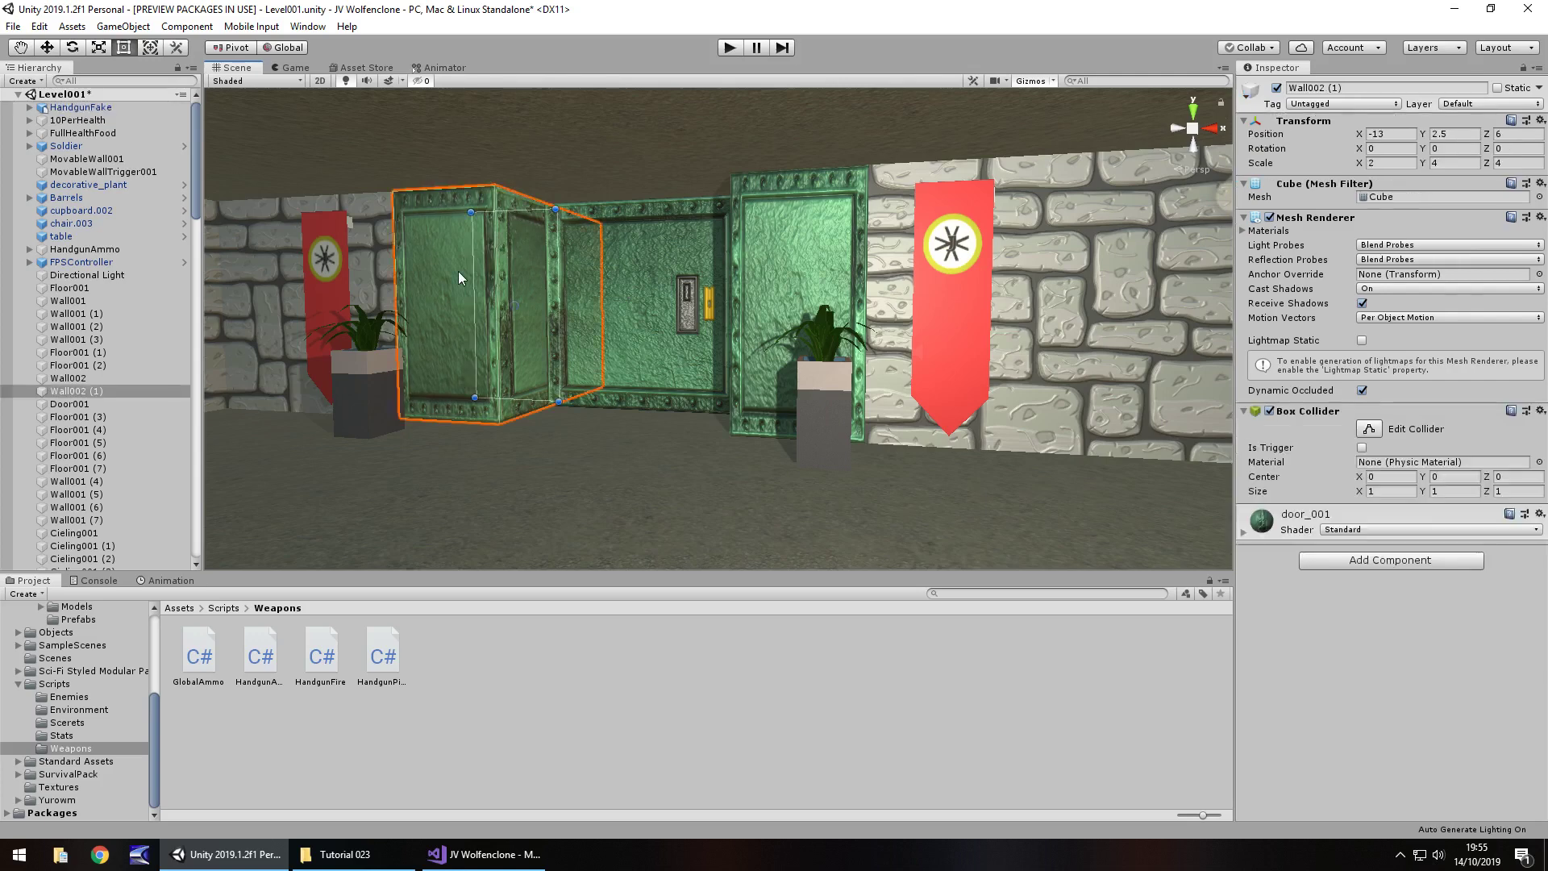
left_click(49, 47)
left_click(642, 242, "shift")
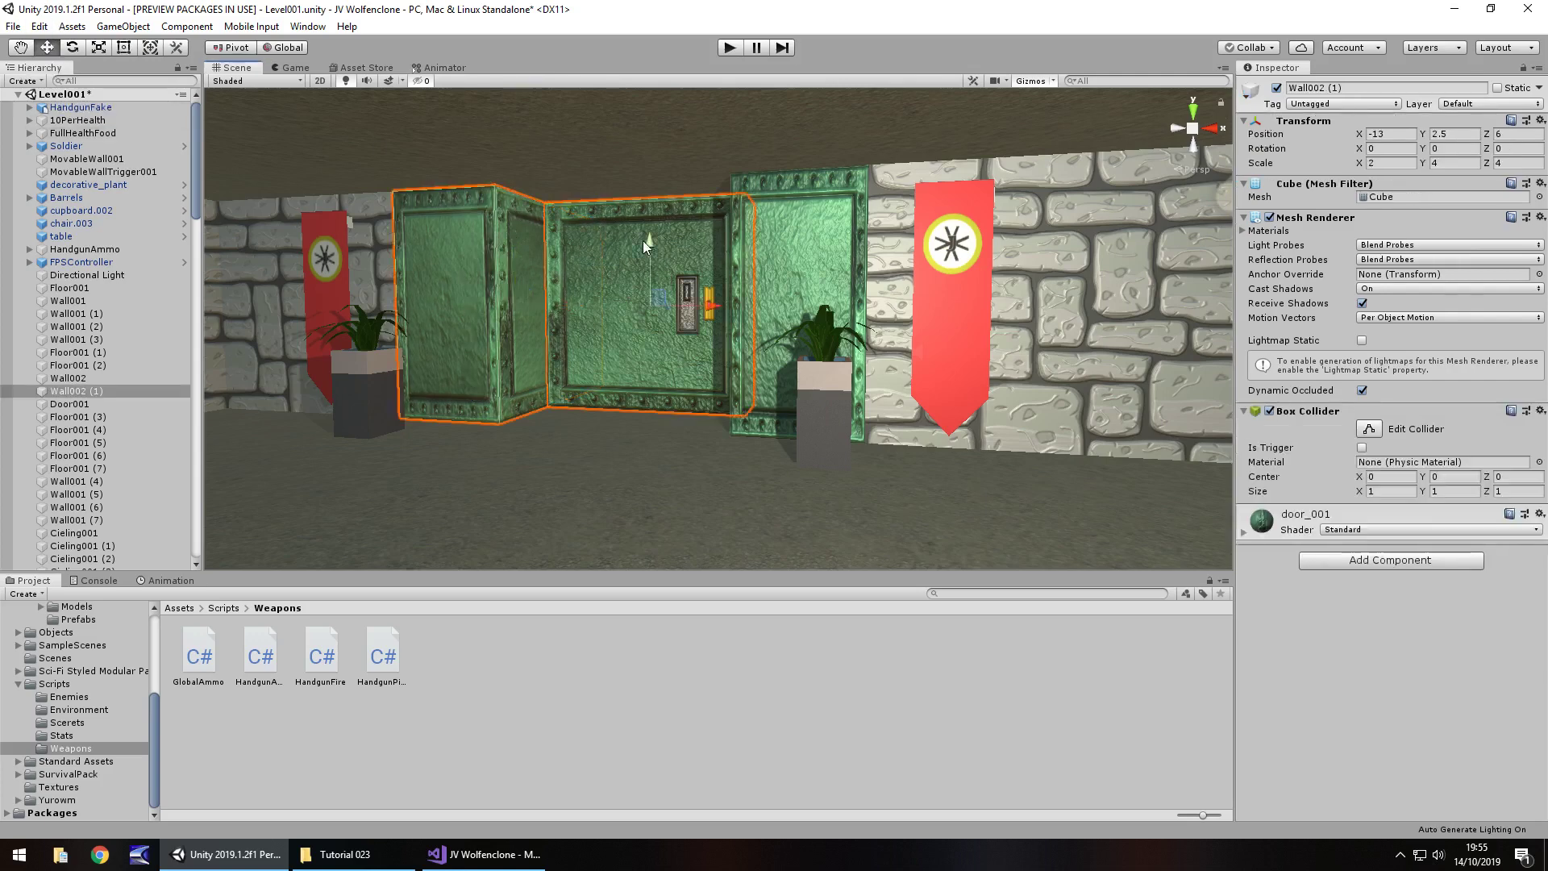
left_click(813, 244, "shift")
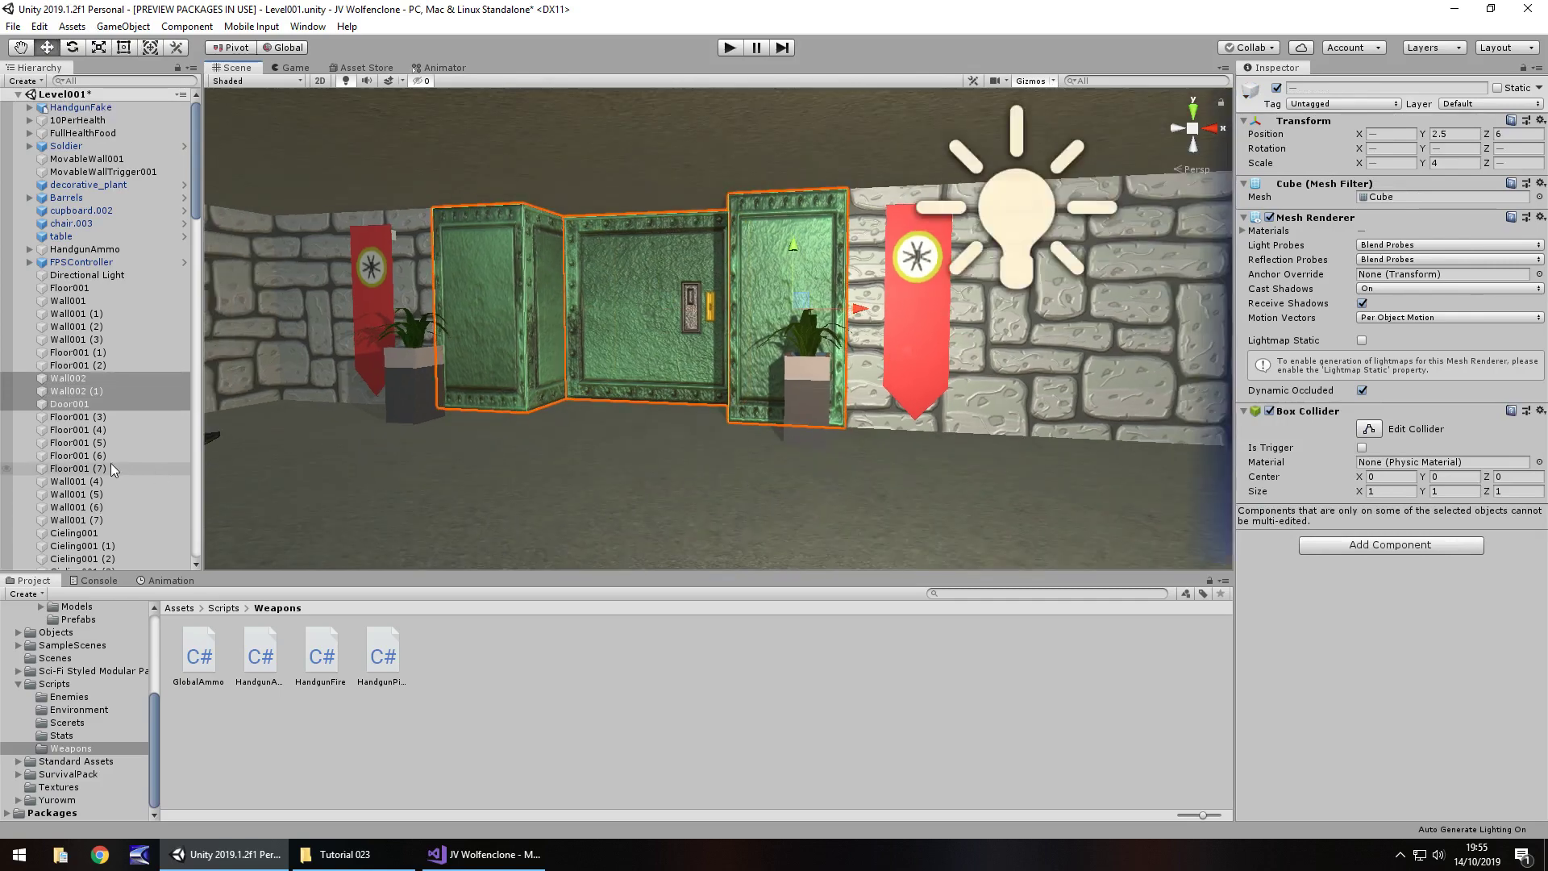
scroll(103, 454, "down", 6)
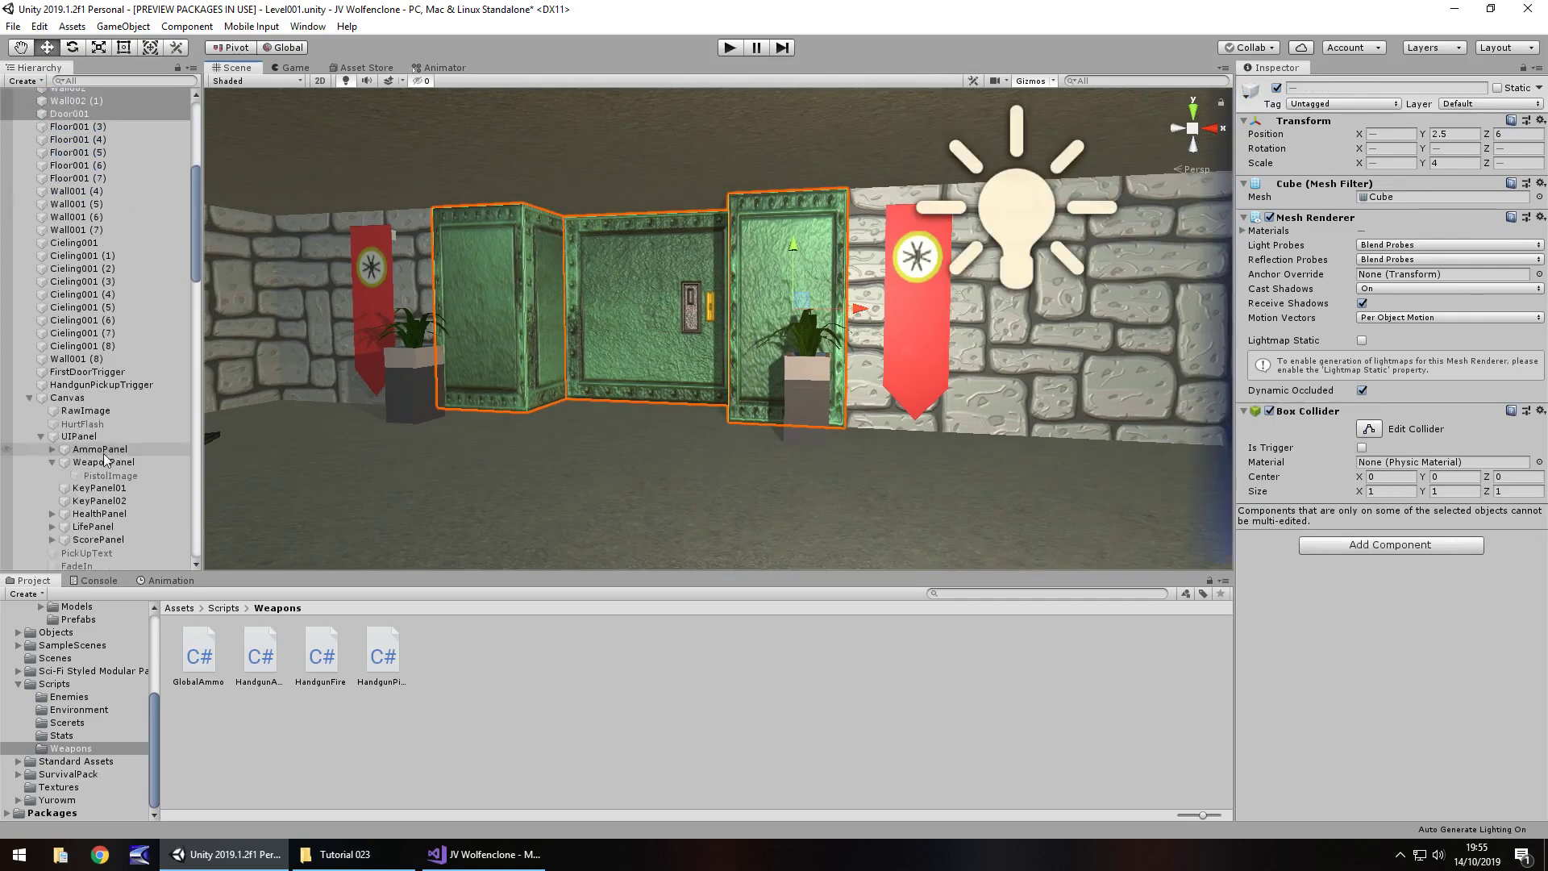
left_click(89, 371, "ctrl")
key("f")
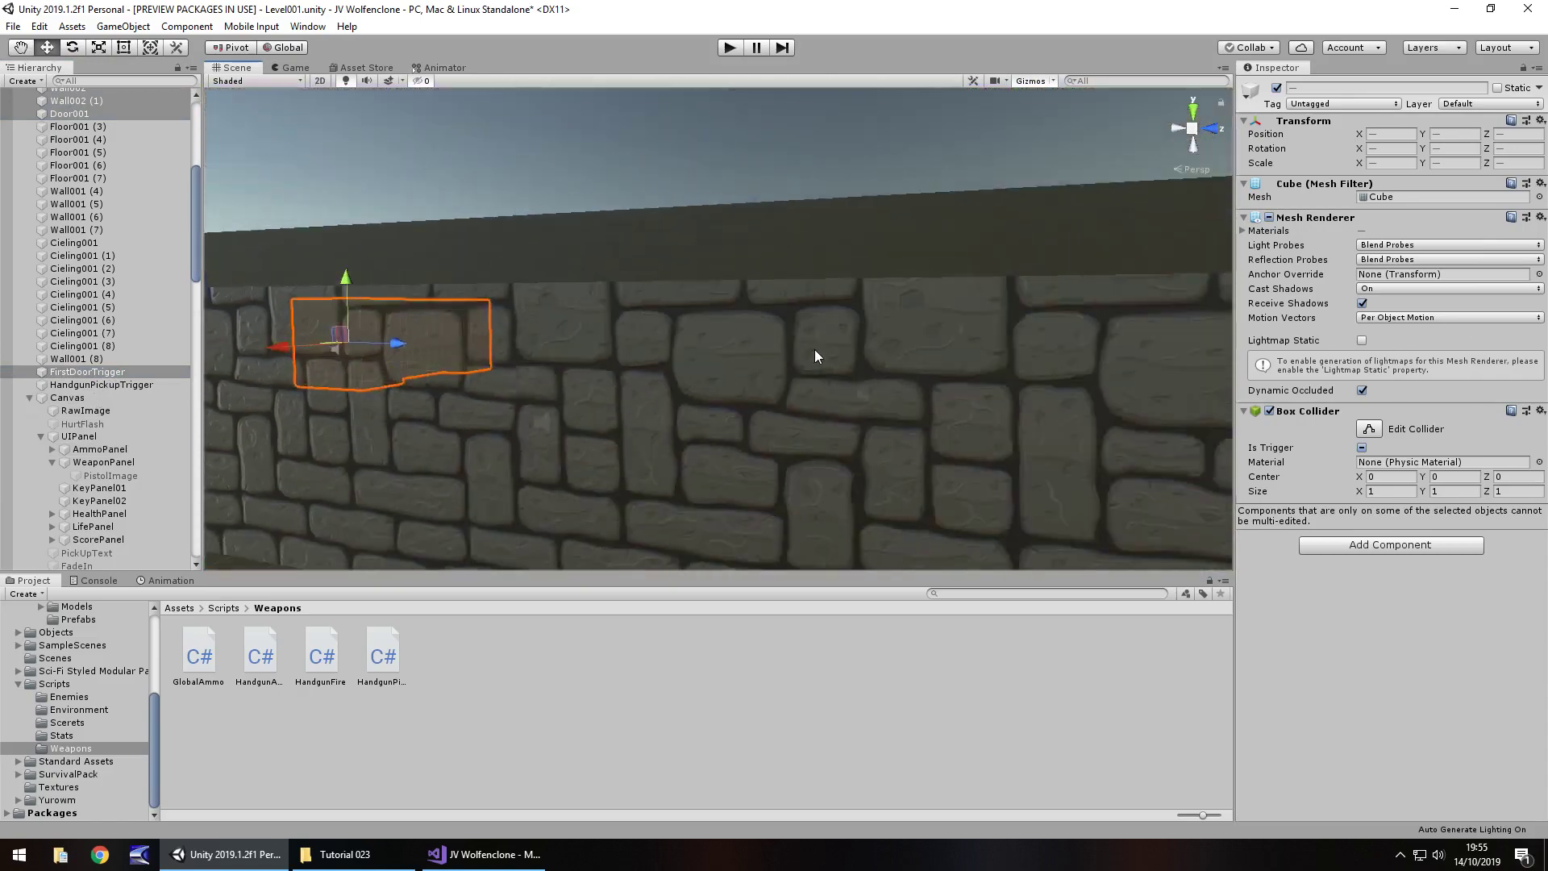
Step: Slide the selected walls and trigger along Z into the open area past the brick wall
right_click_drag(806, 363, 968, 394)
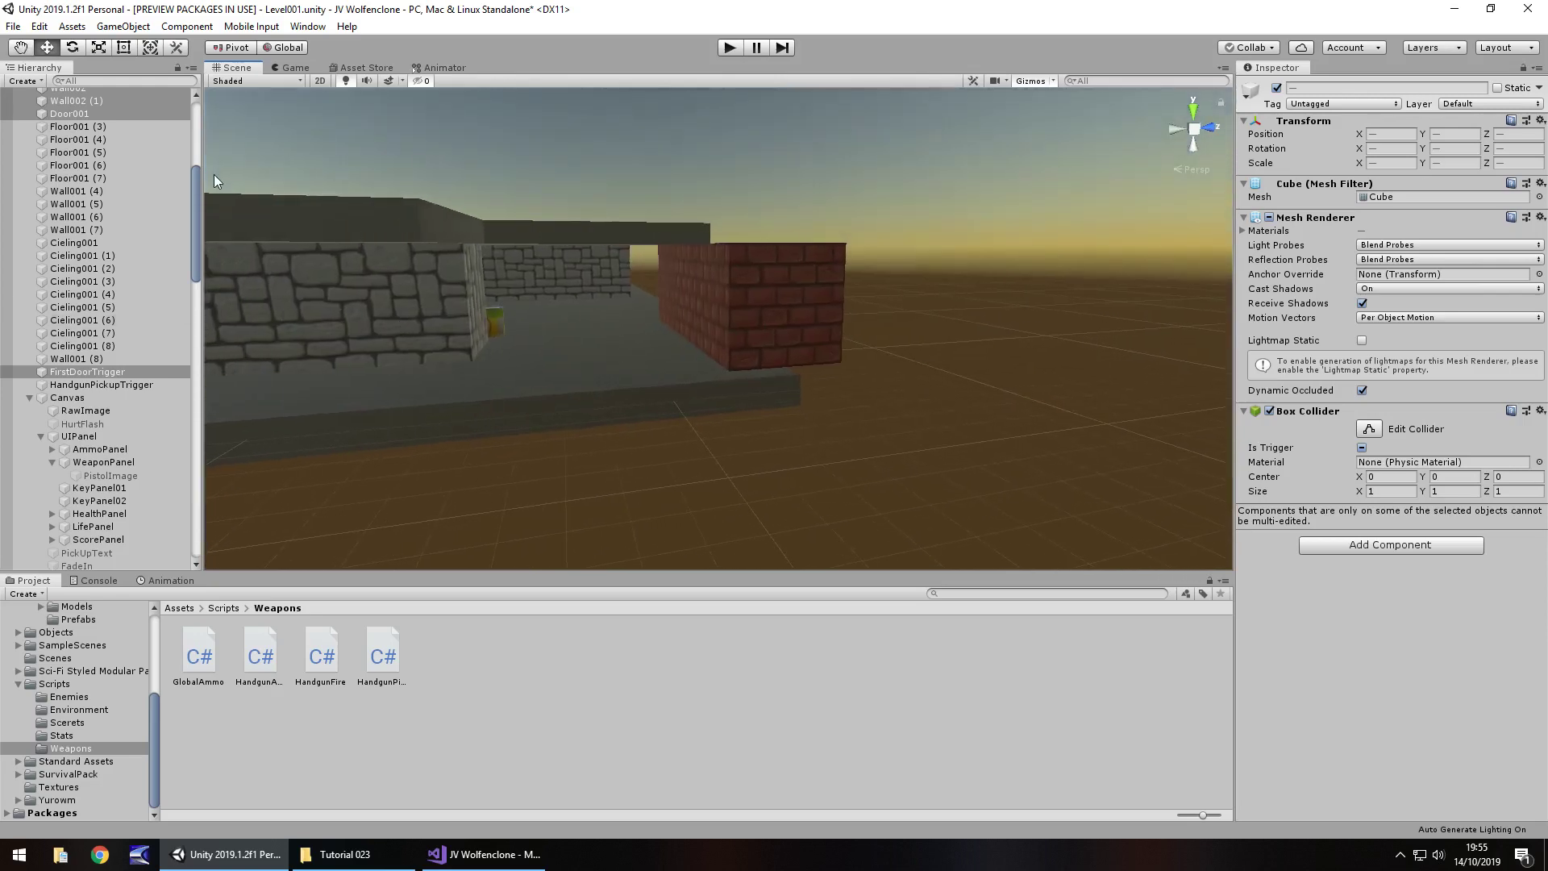
scroll(191, 258, "down", 10)
right_click_drag(399, 355, 248, 345)
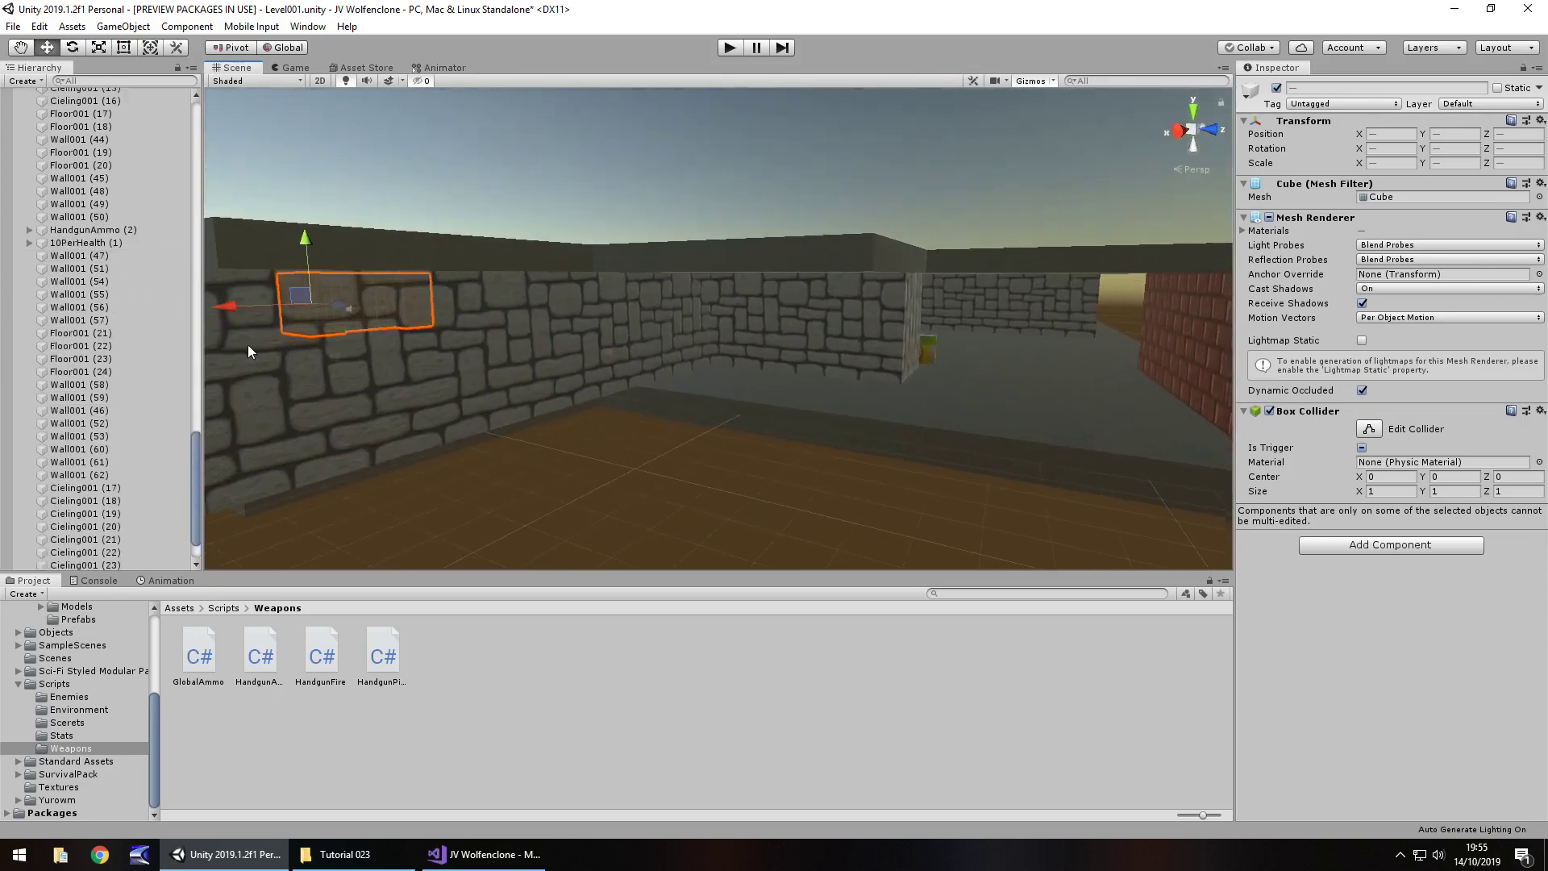
left_click_drag(333, 308, 650, 404)
right_click_drag(645, 408, 392, 289)
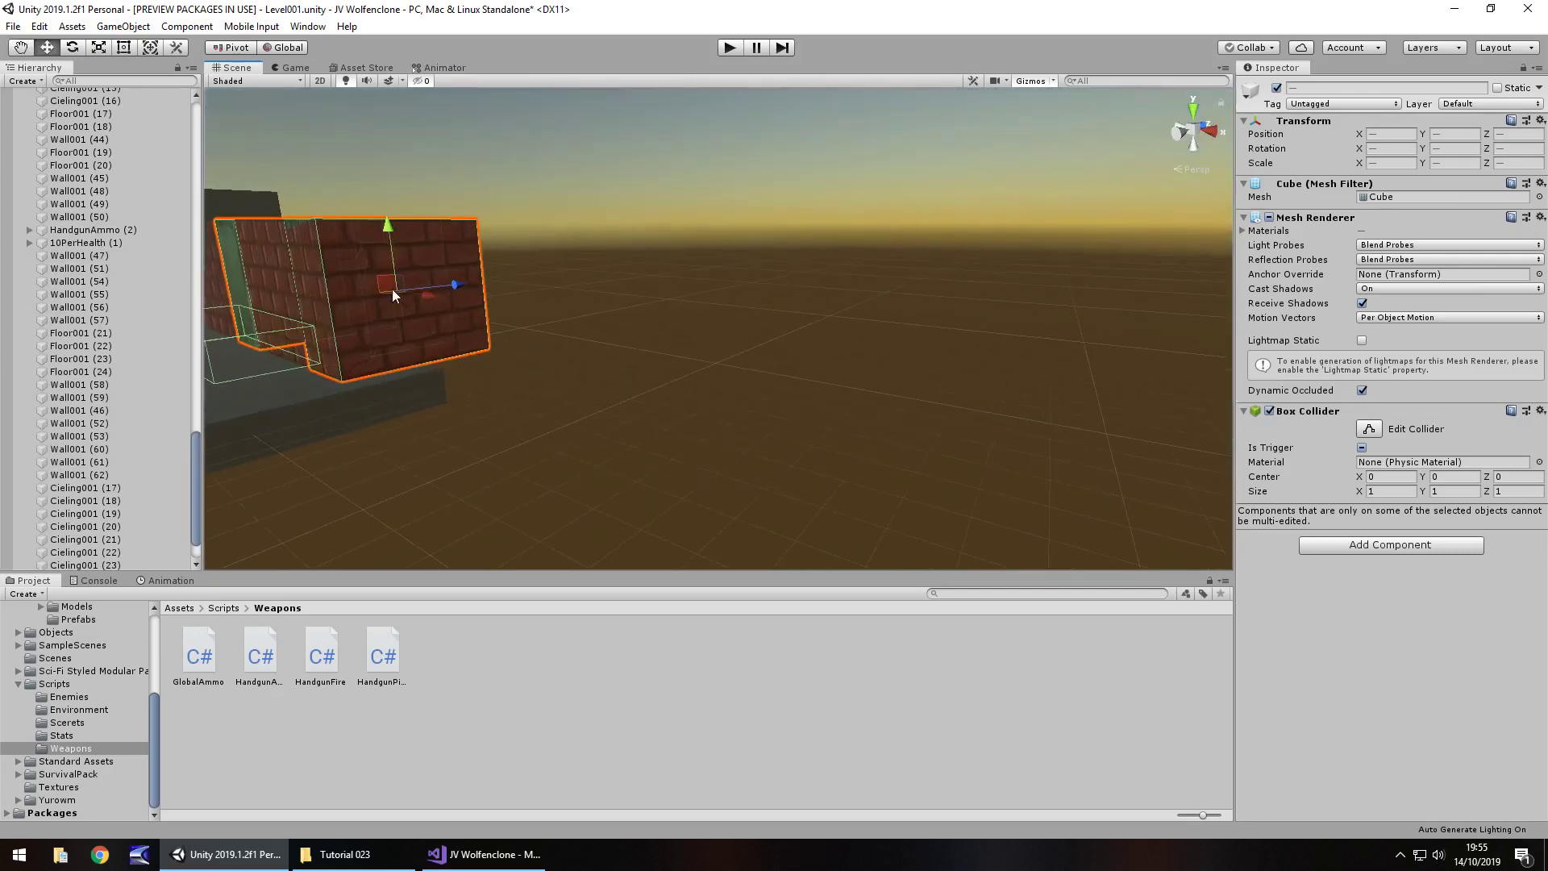
left_click_drag(442, 304, 561, 371)
right_click_drag(597, 482, 629, 336)
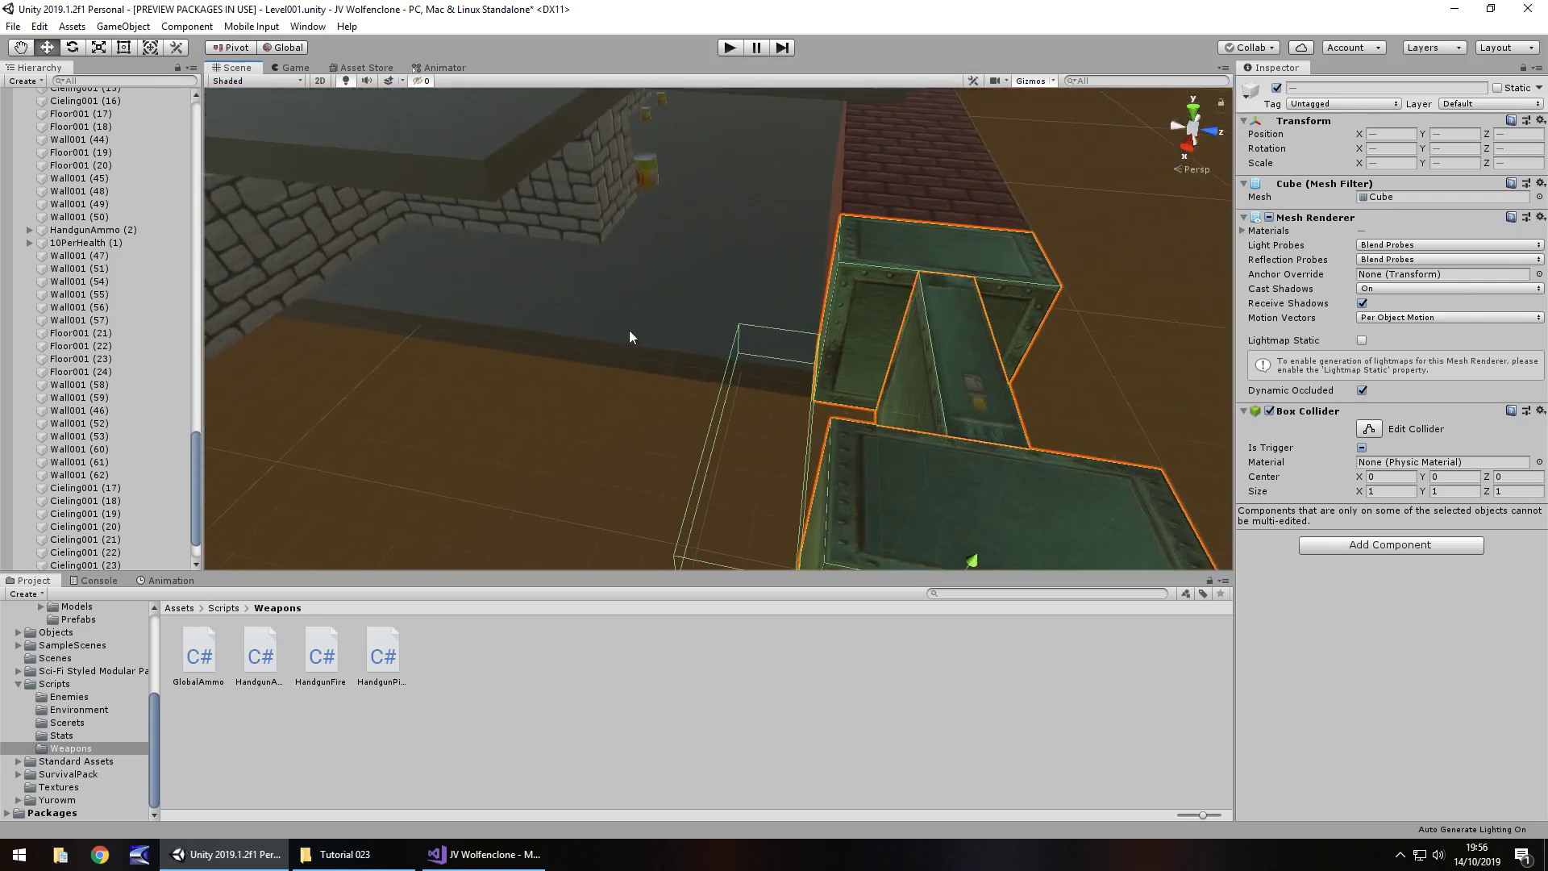
Step: Duplicate the two floor blocks and move the copies to Position X 0
left_click(533, 303)
left_click(498, 292, "shift")
key("ctrl+d")
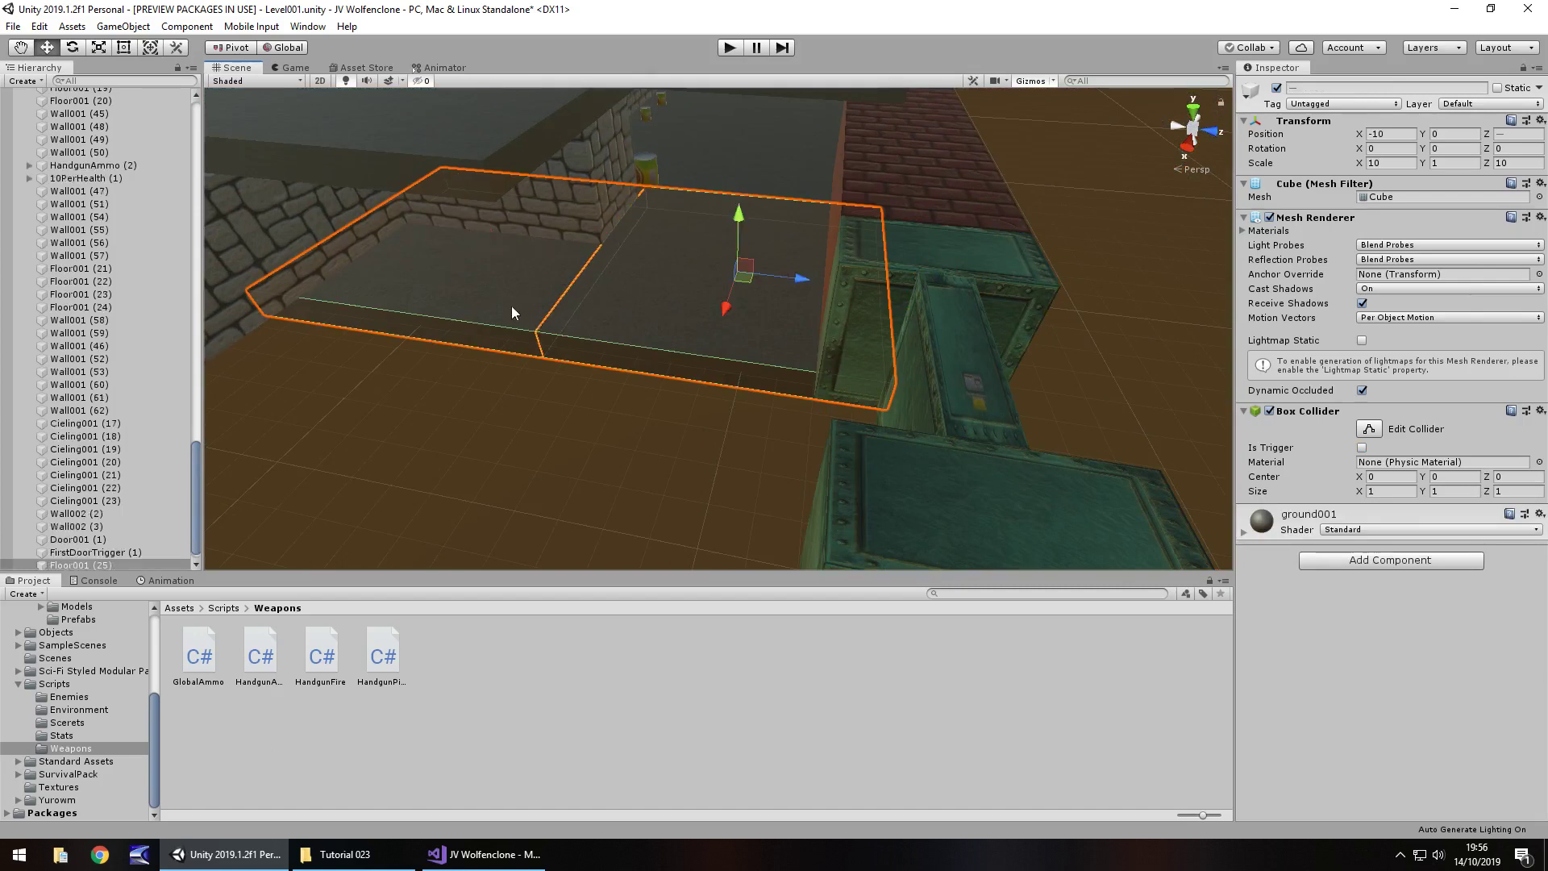
left_click_drag(753, 287, 699, 455)
Step: Push the floor copies along Z to Position Z 59 beneath the green walls
left_click(730, 307)
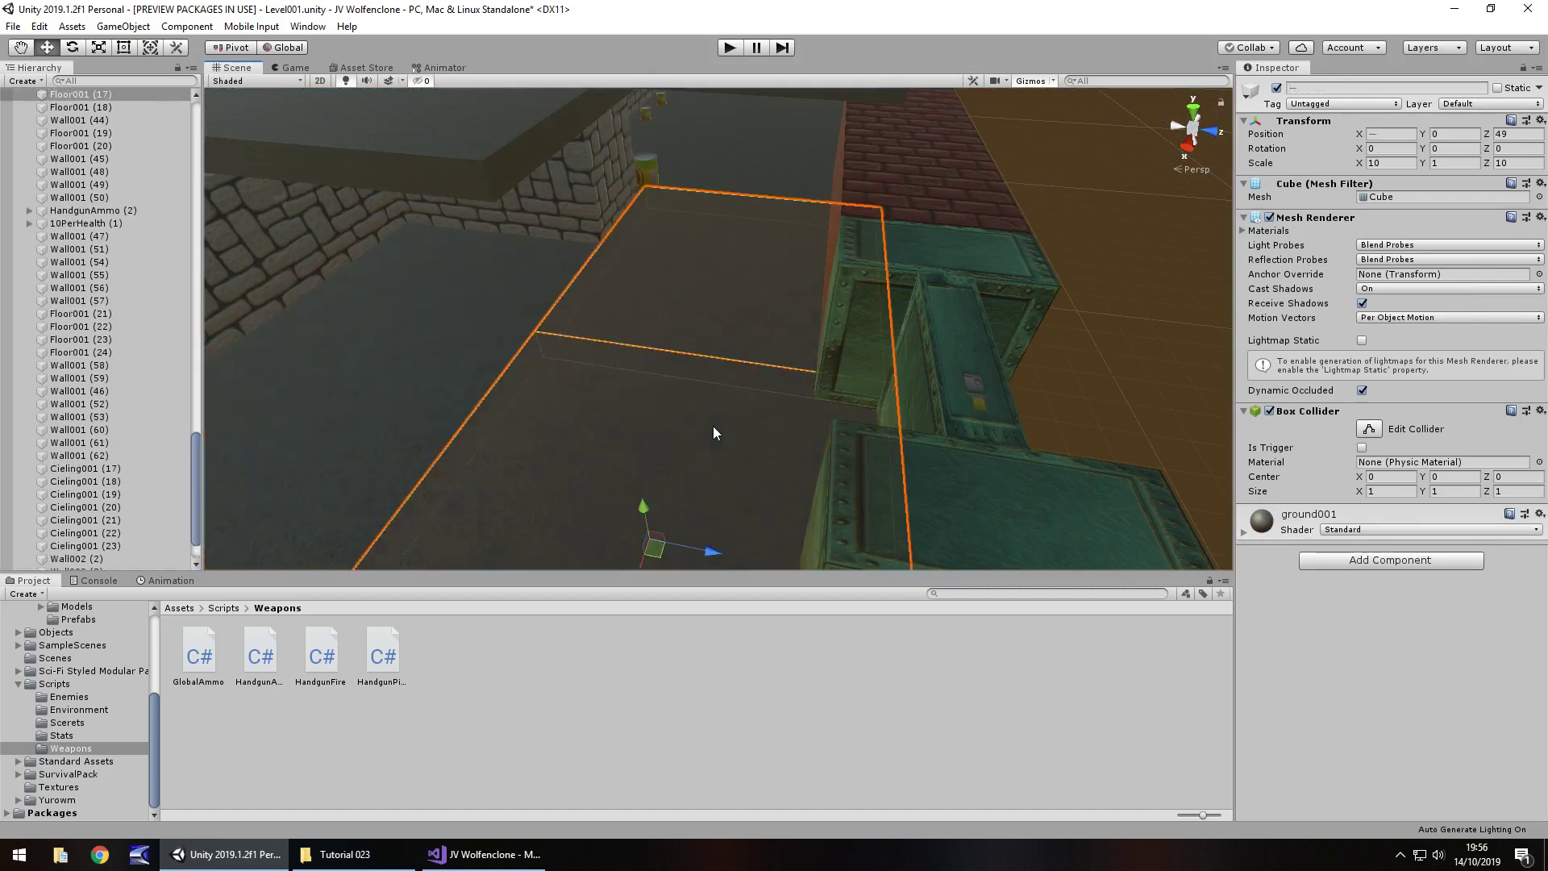
left_click(727, 502, "shift")
left_click_drag(827, 283, 1037, 361)
middle_click_drag(1038, 361, 844, 392)
right_click_drag(844, 392, 517, 282)
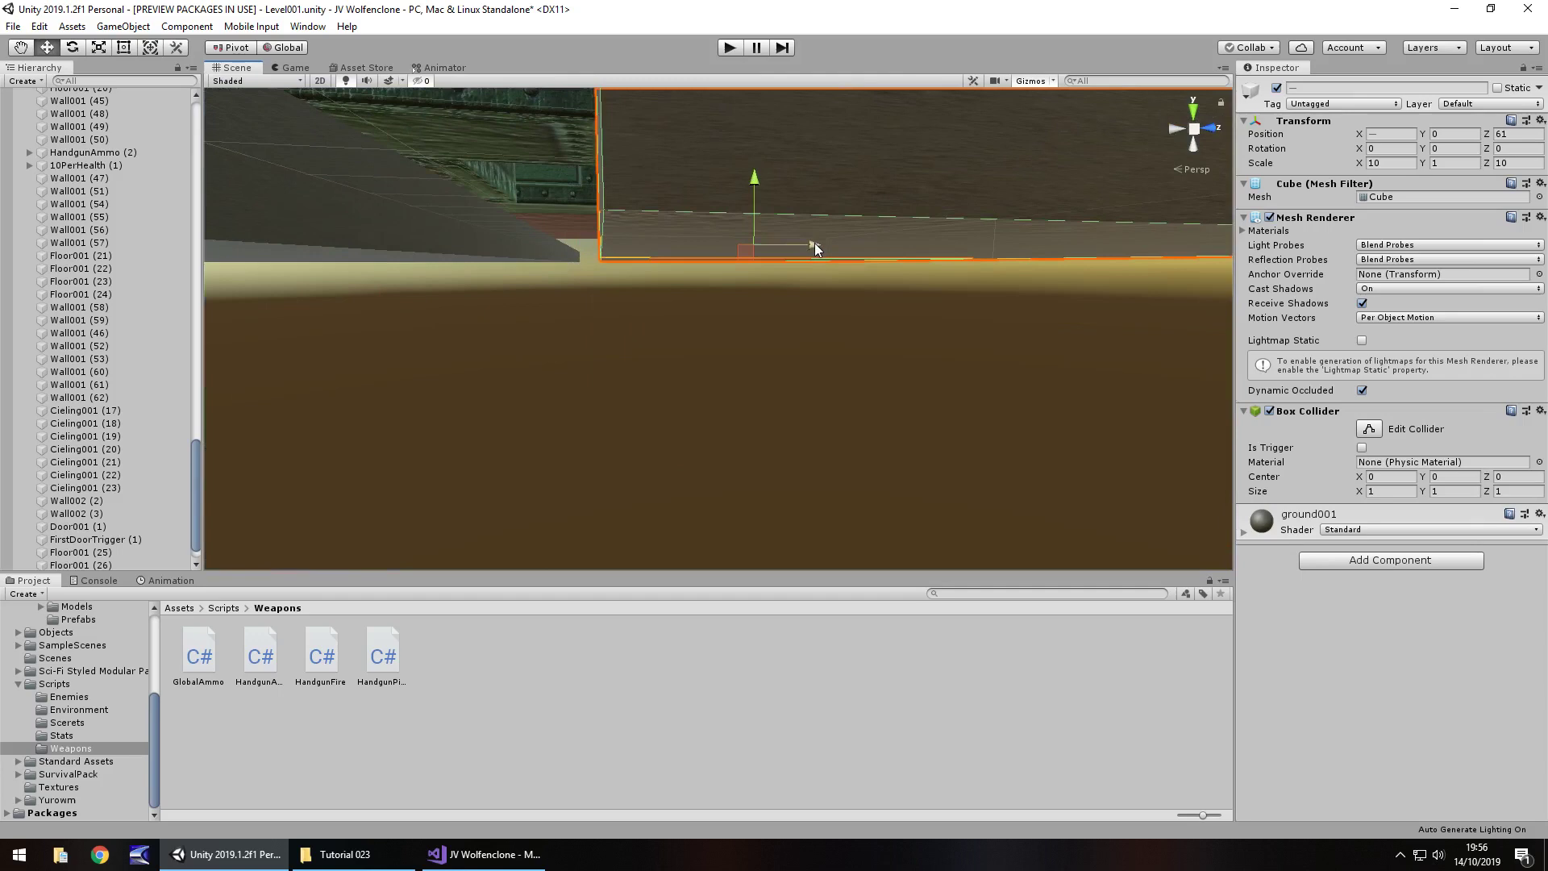
left_click_drag(814, 243, 605, 341)
key("f")
right_click_drag(456, 338, 830, 465)
mouse_move(829, 464)
left_mouse_down()
mouse_move(855, 478)
mouse_move(823, 486)
left_mouse_up()
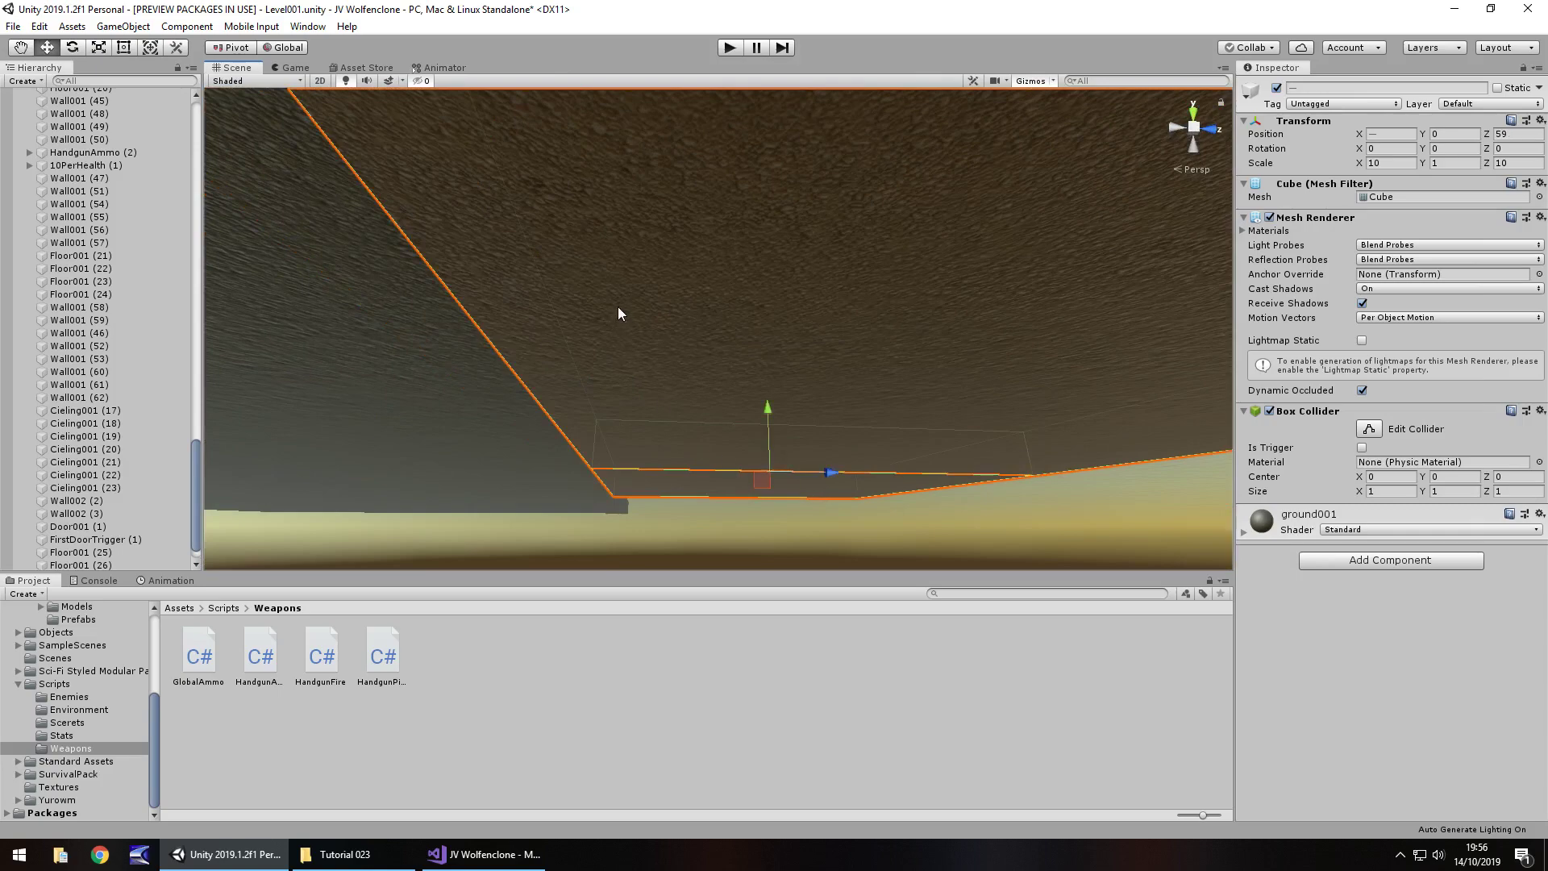
right_click_drag(622, 312, 655, 317)
scroll(657, 318, "down", 6)
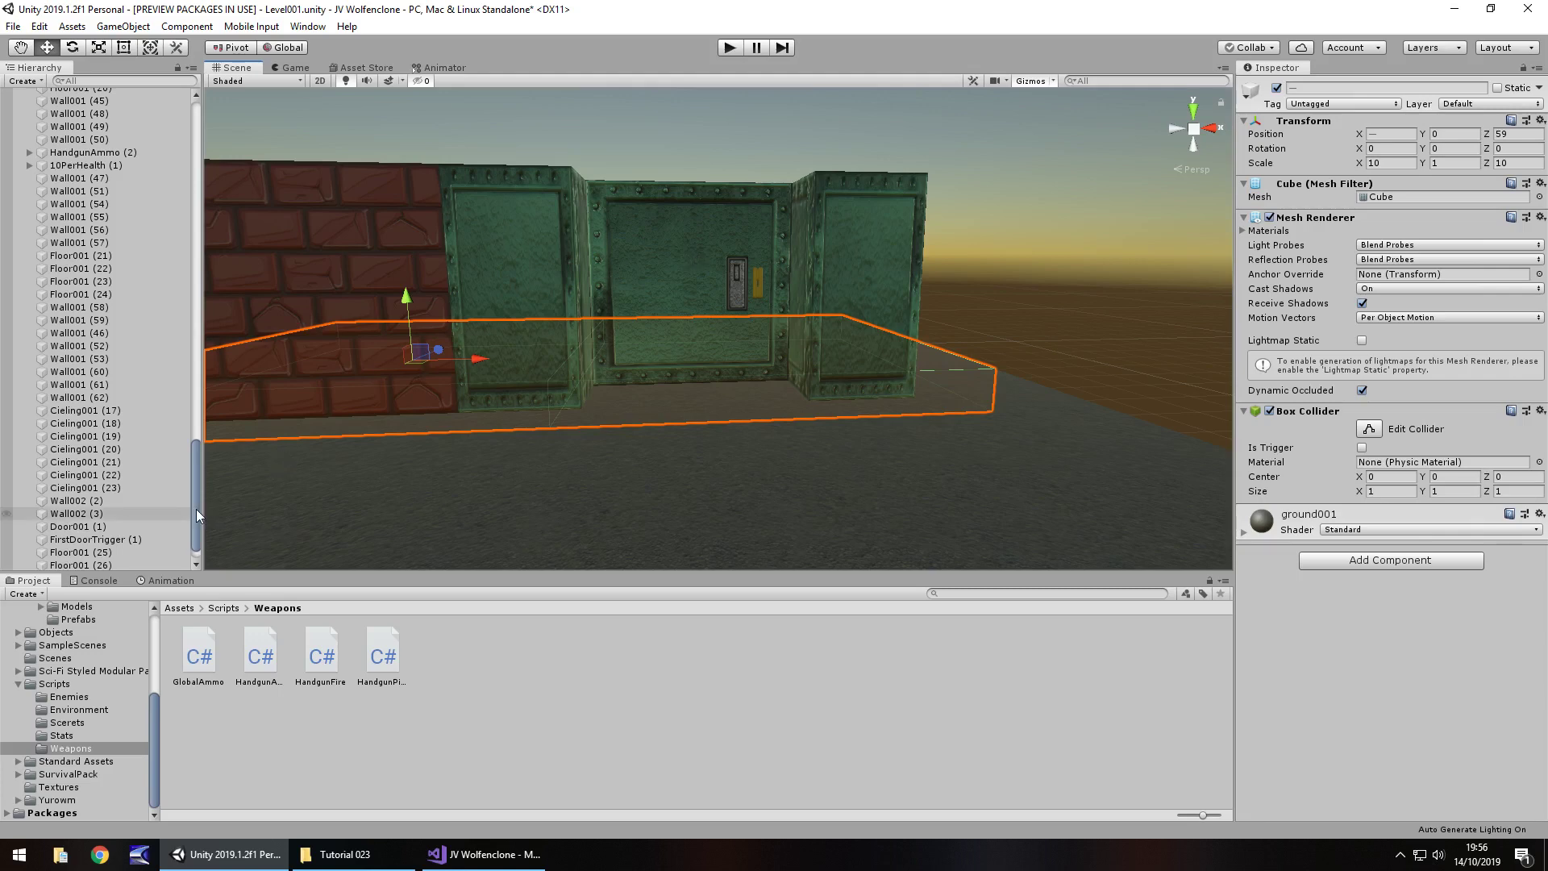
Step: Duplicate the floor blocks and rename FirstDoorTrigger (1) to SecondDoorTrigger
key("ctrl+d")
left_click(107, 517)
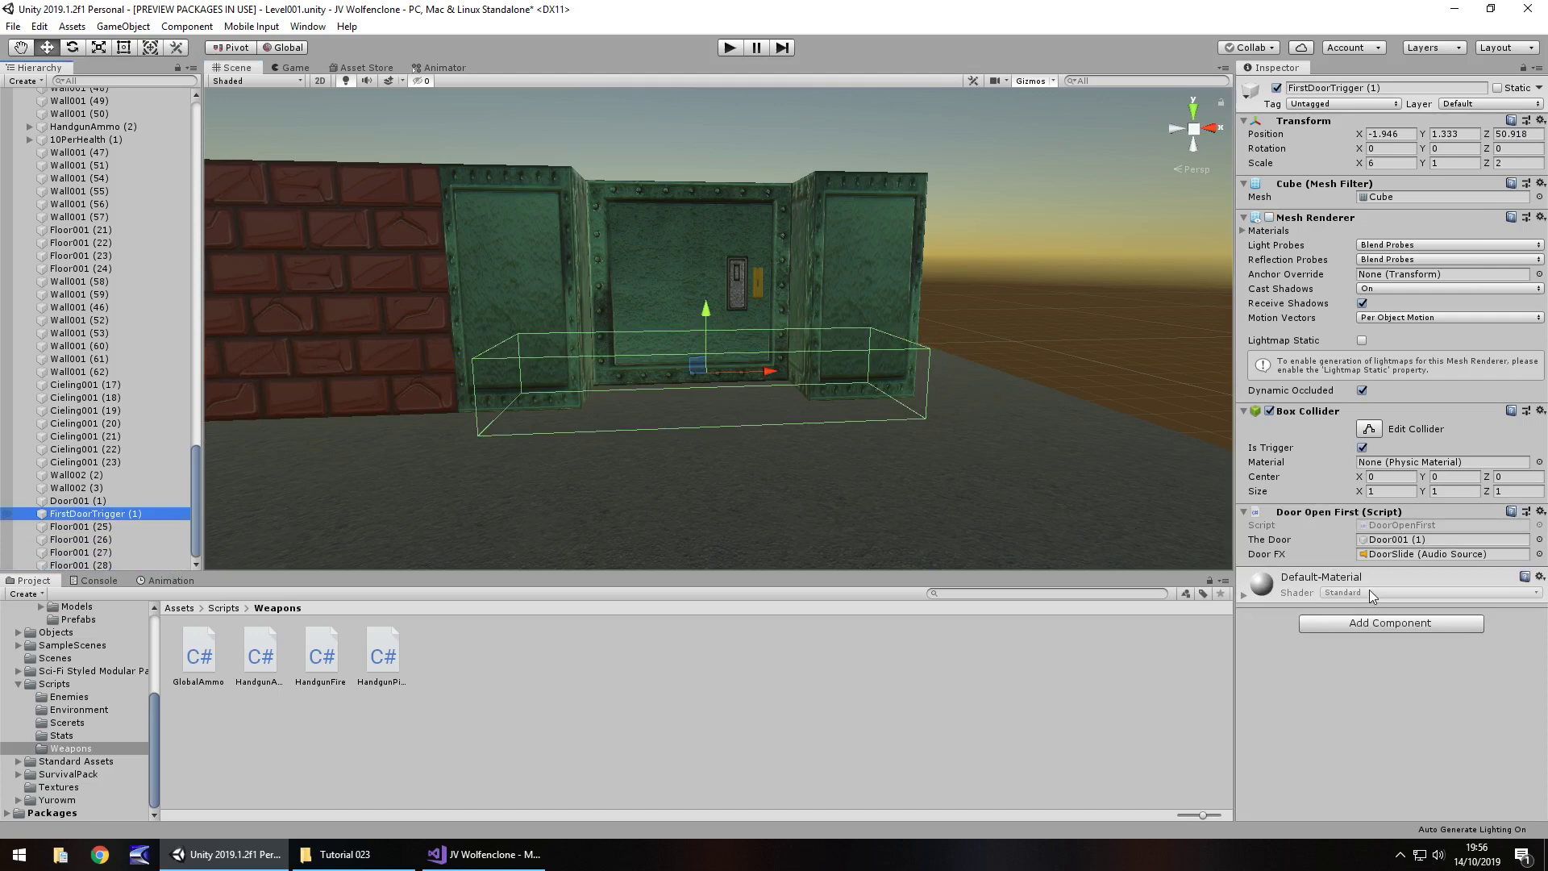
left_click(89, 516)
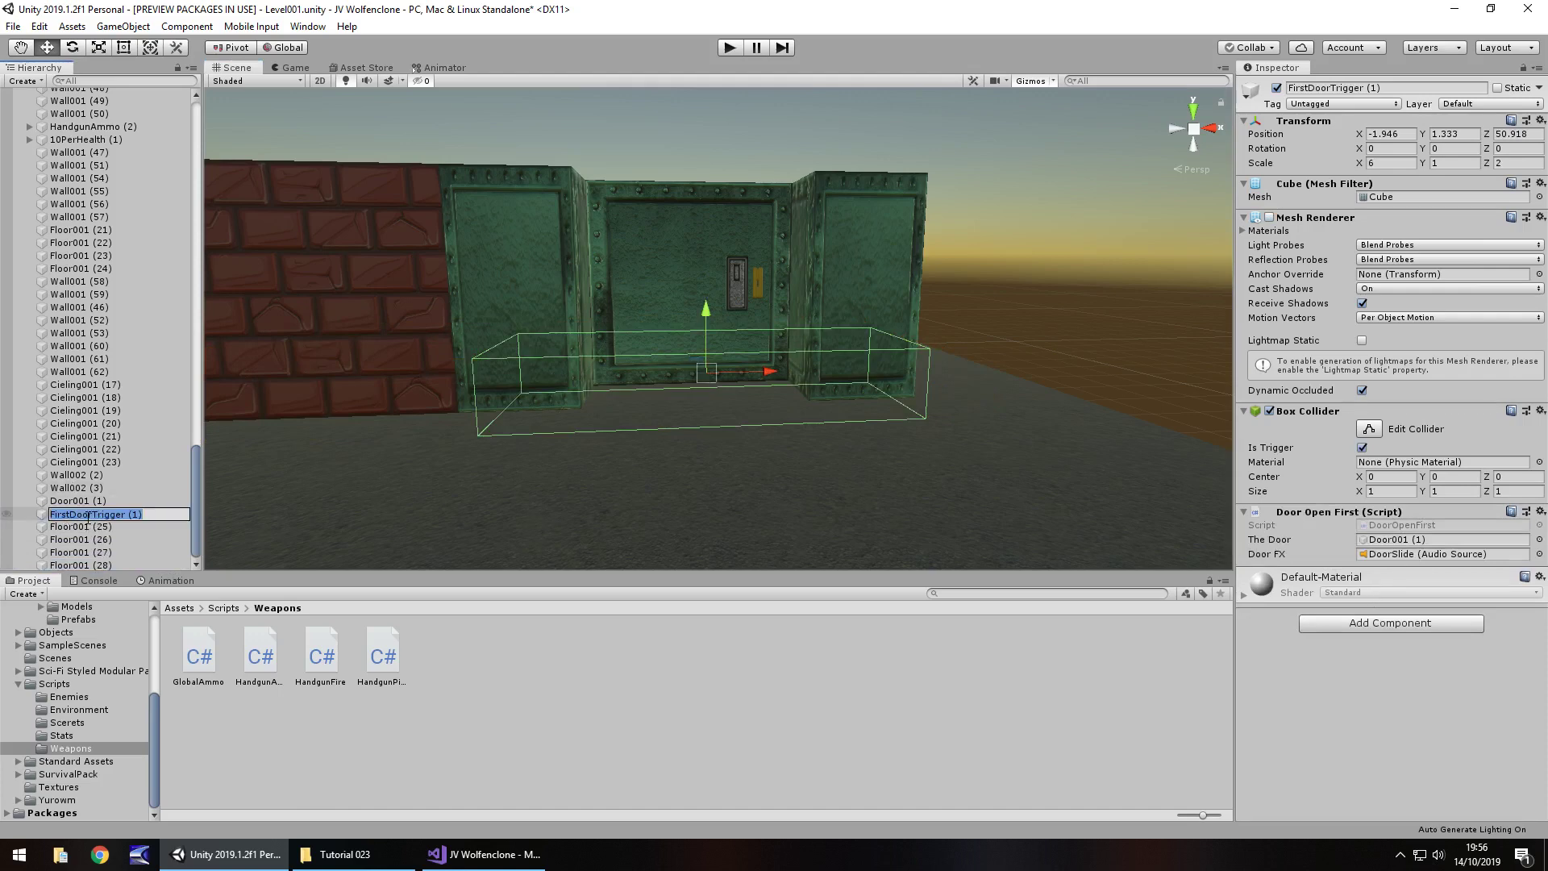
type("SecondDoorTrig")
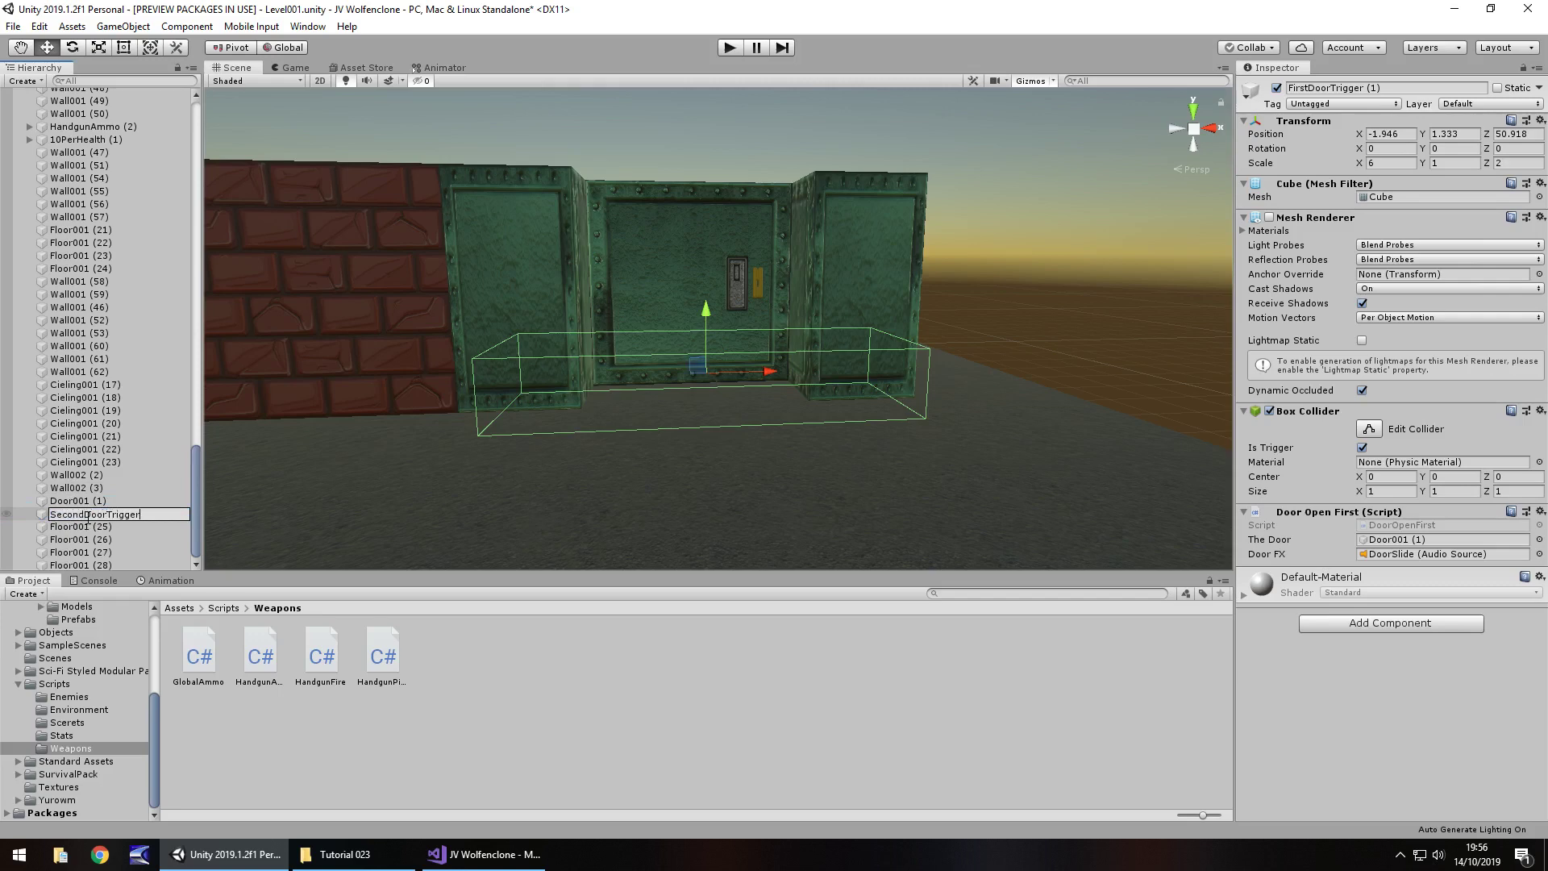
type("ger")
key("Return")
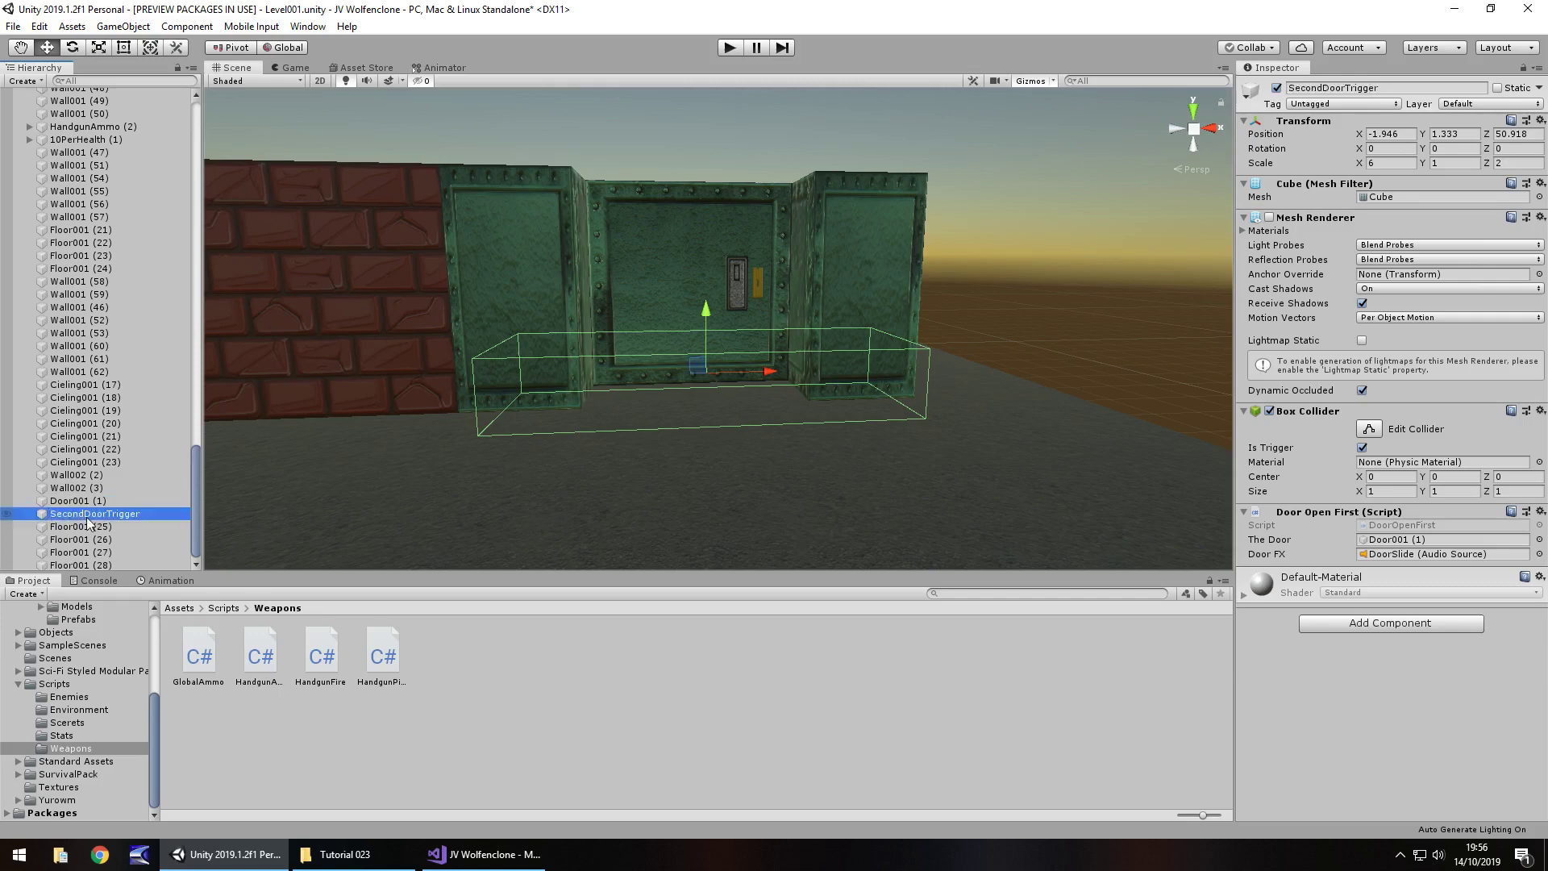
Step: Rename the door this trigger controls, Door001 (1), to LockedDoor
left_click(1389, 540)
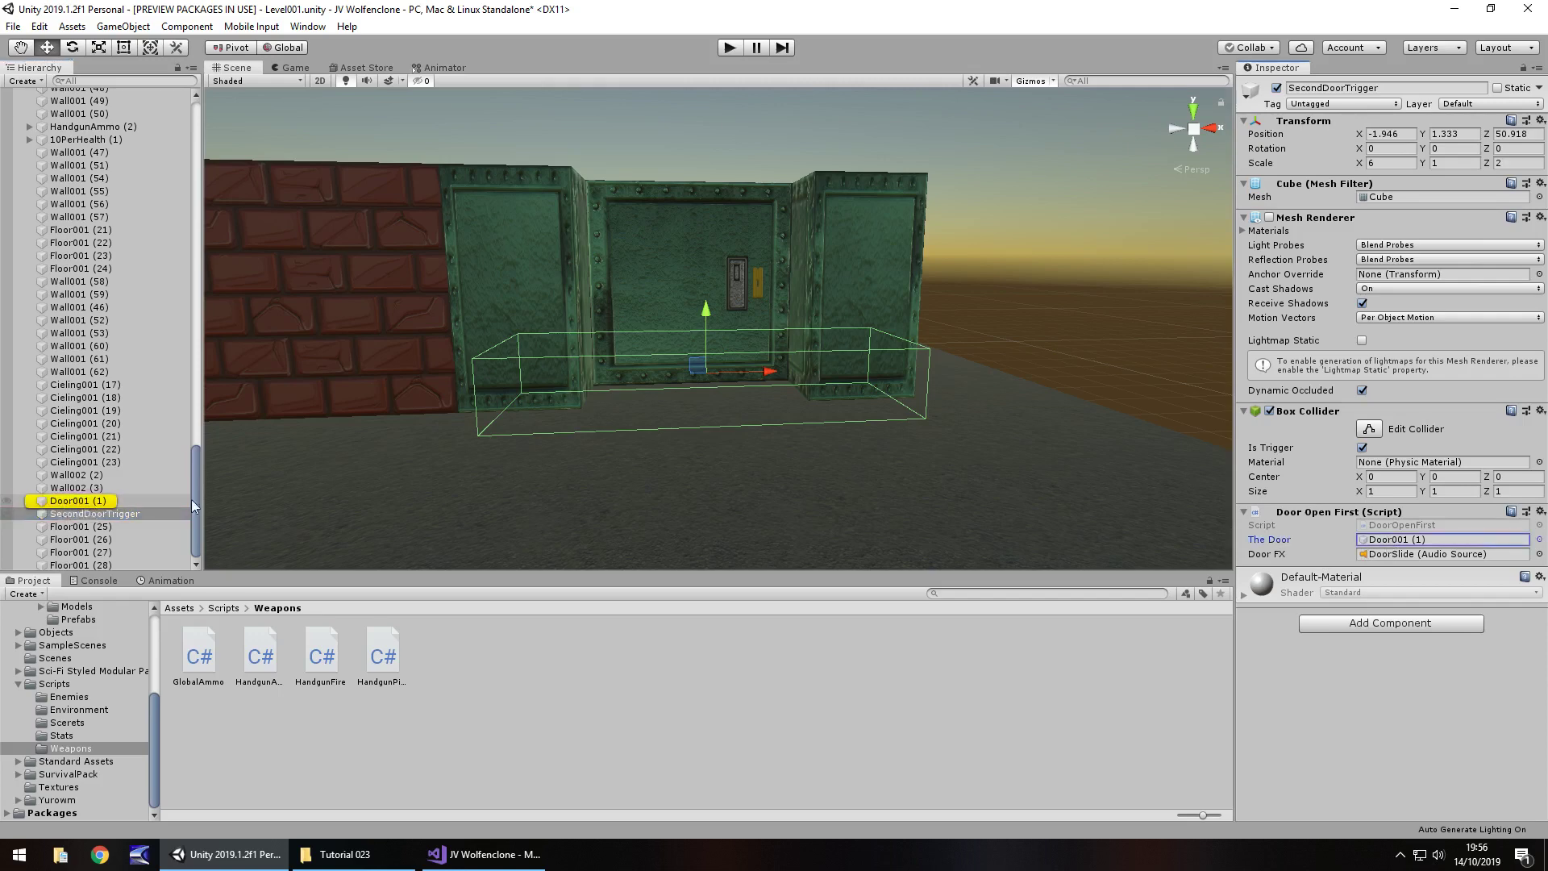
left_click(80, 501)
left_click(81, 501)
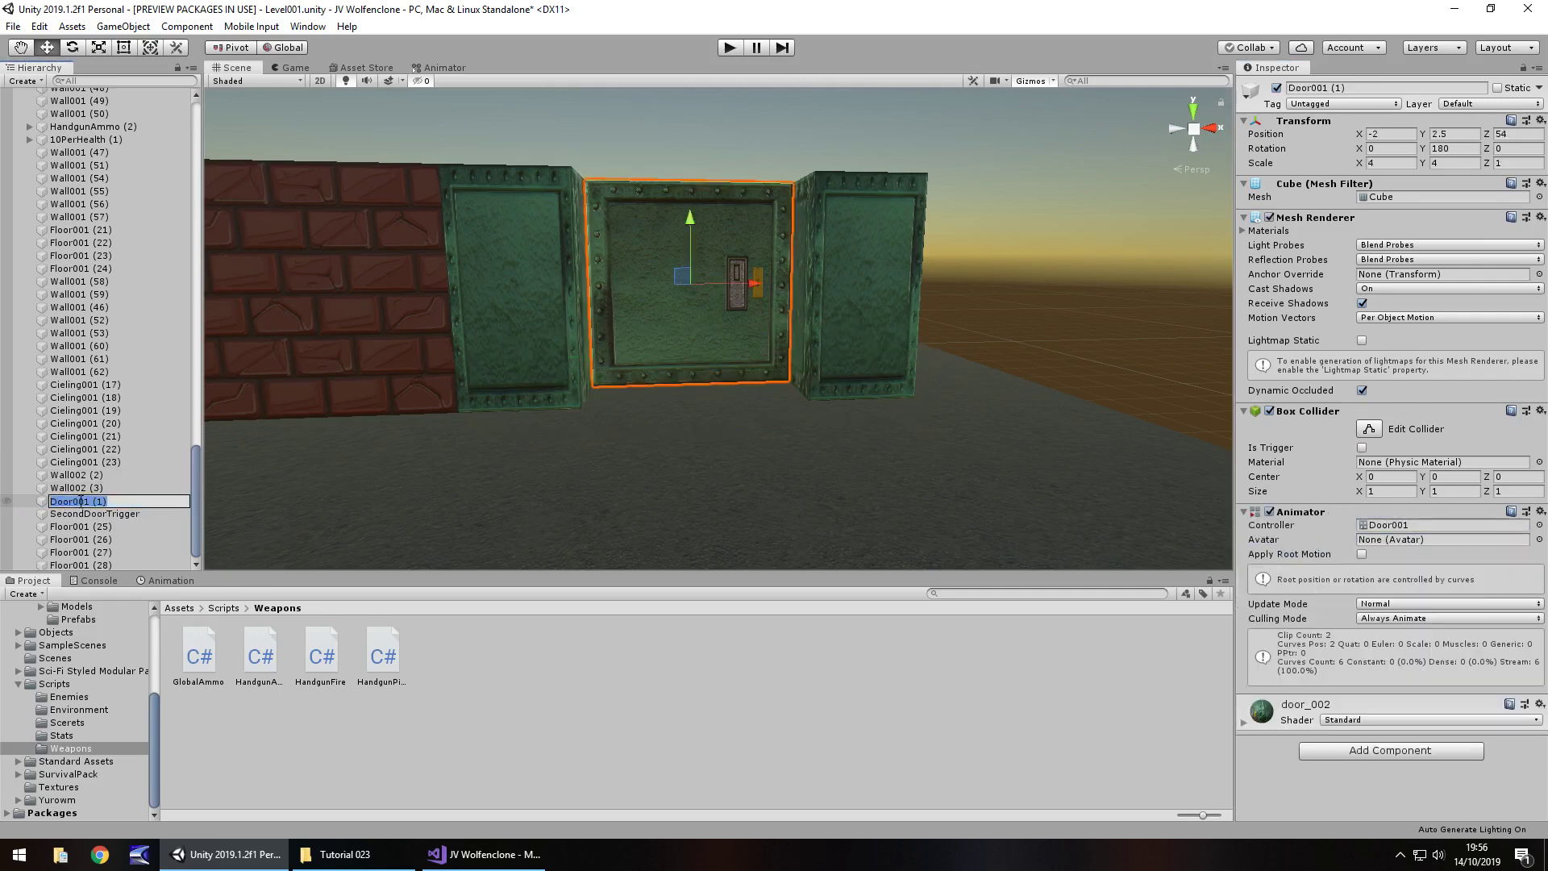
type("LockedDoor")
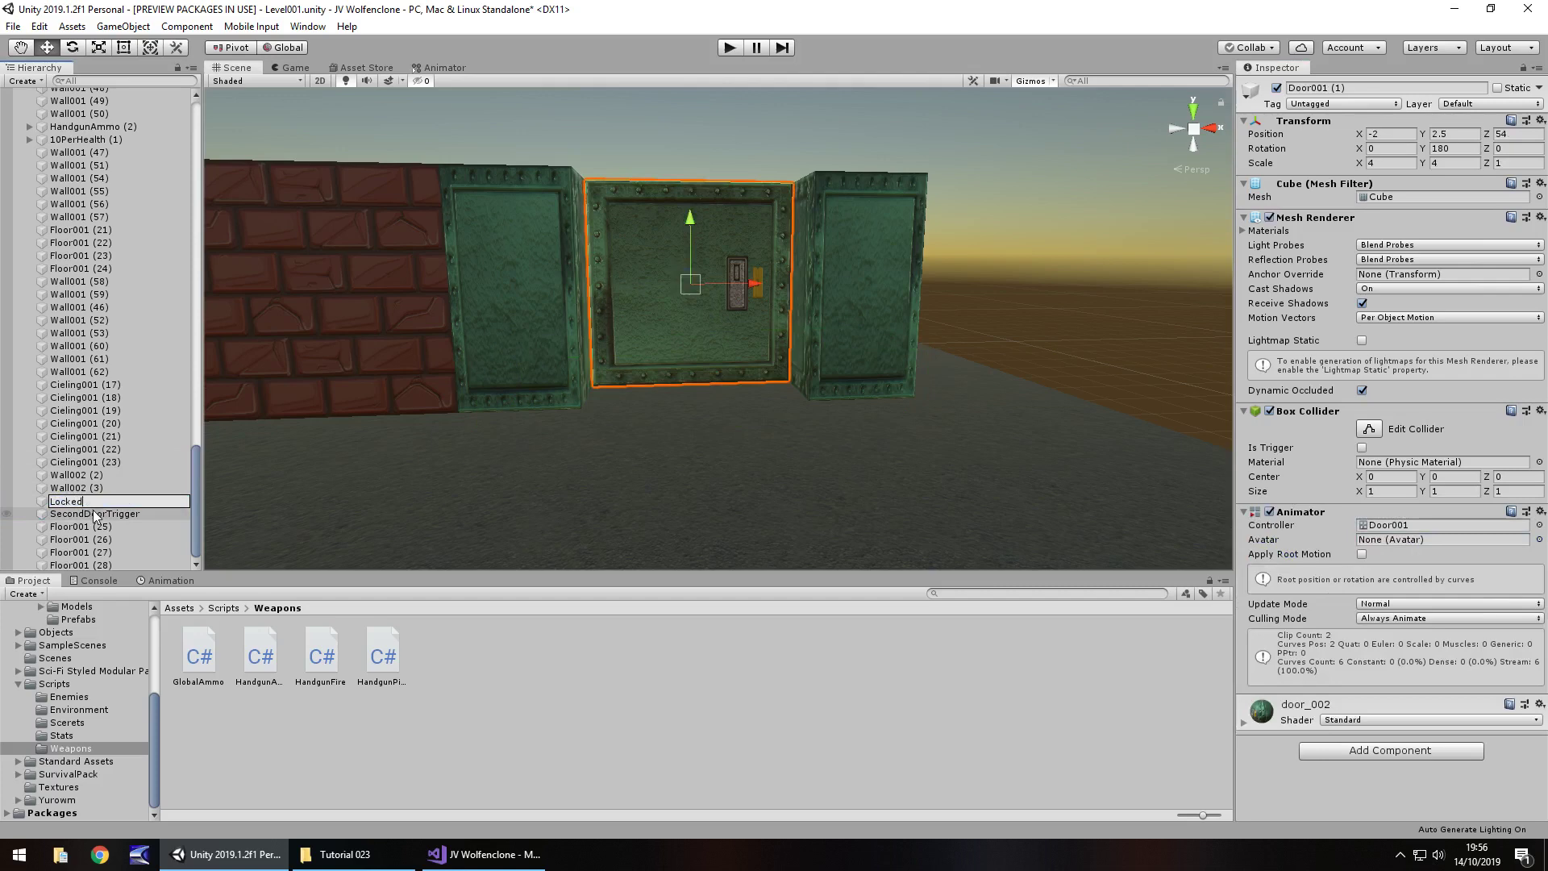
key("Return")
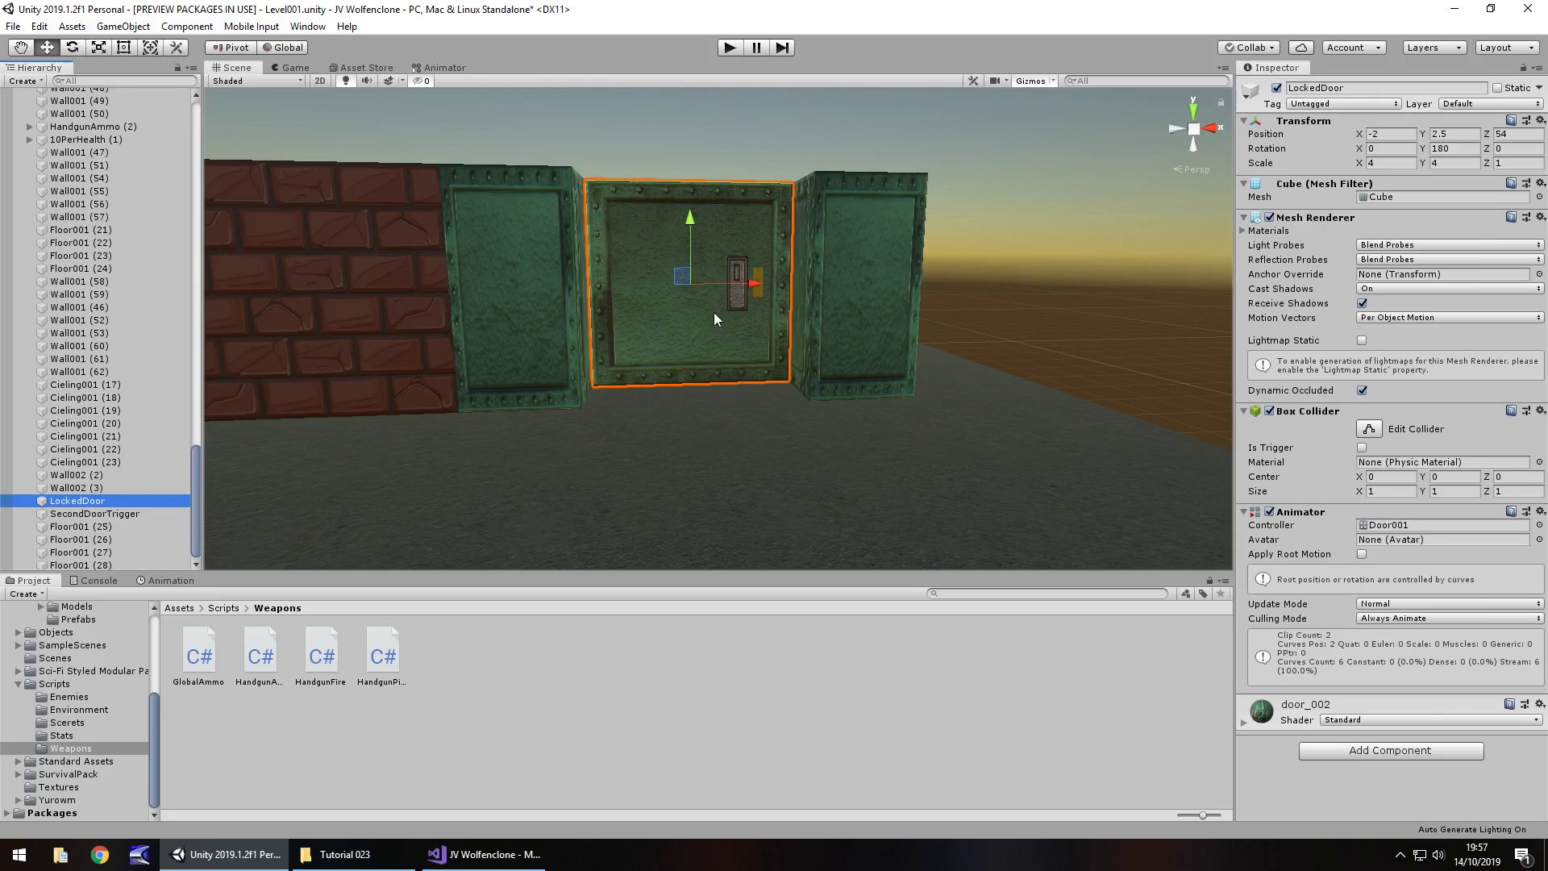
left_click(726, 55)
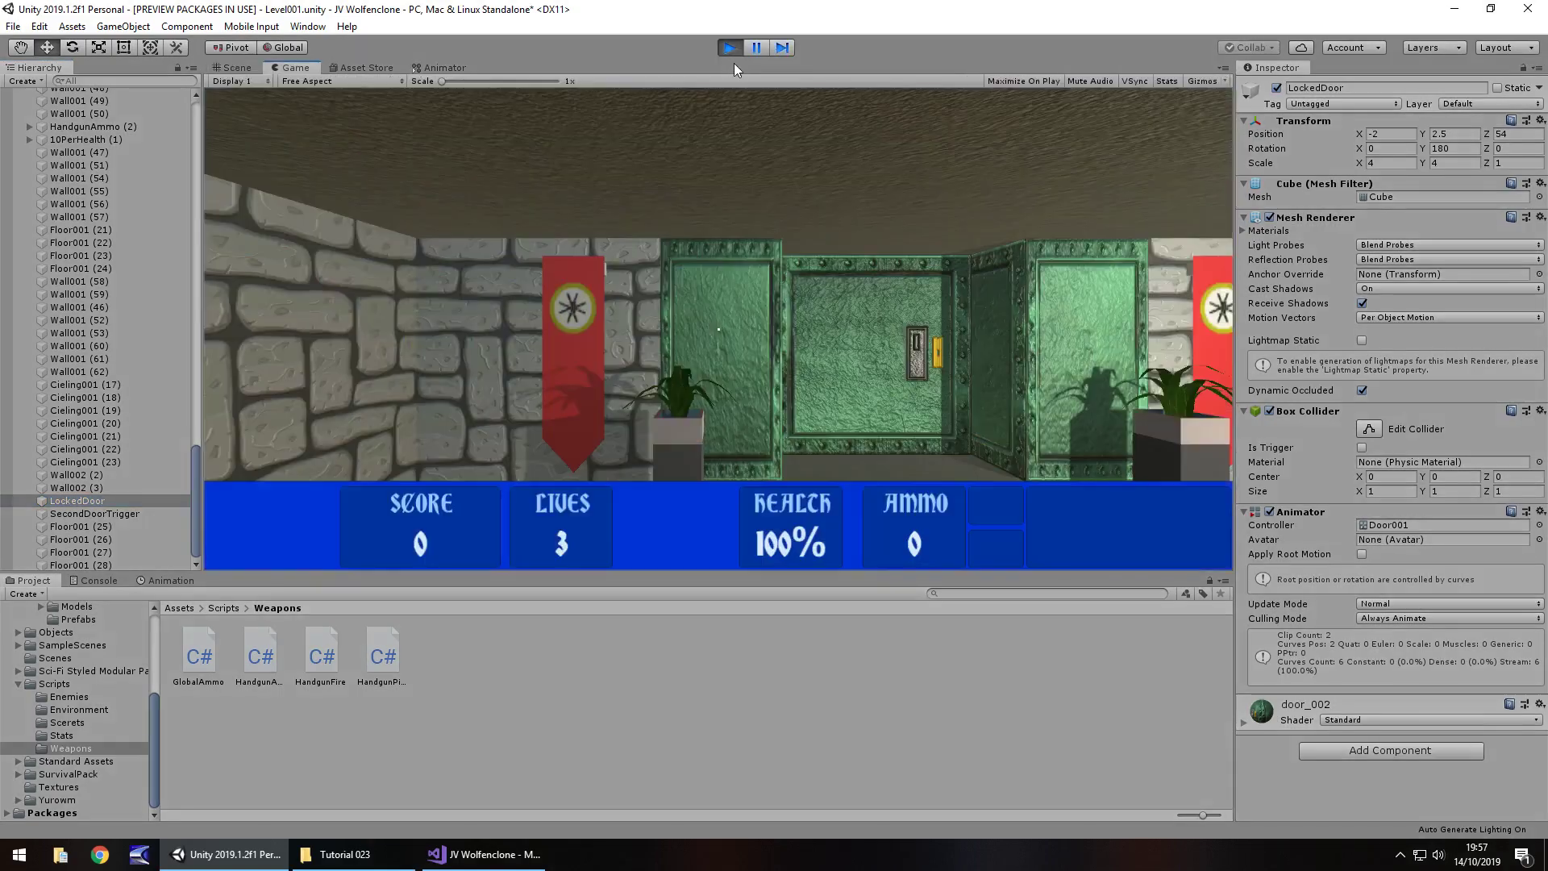
key("w")
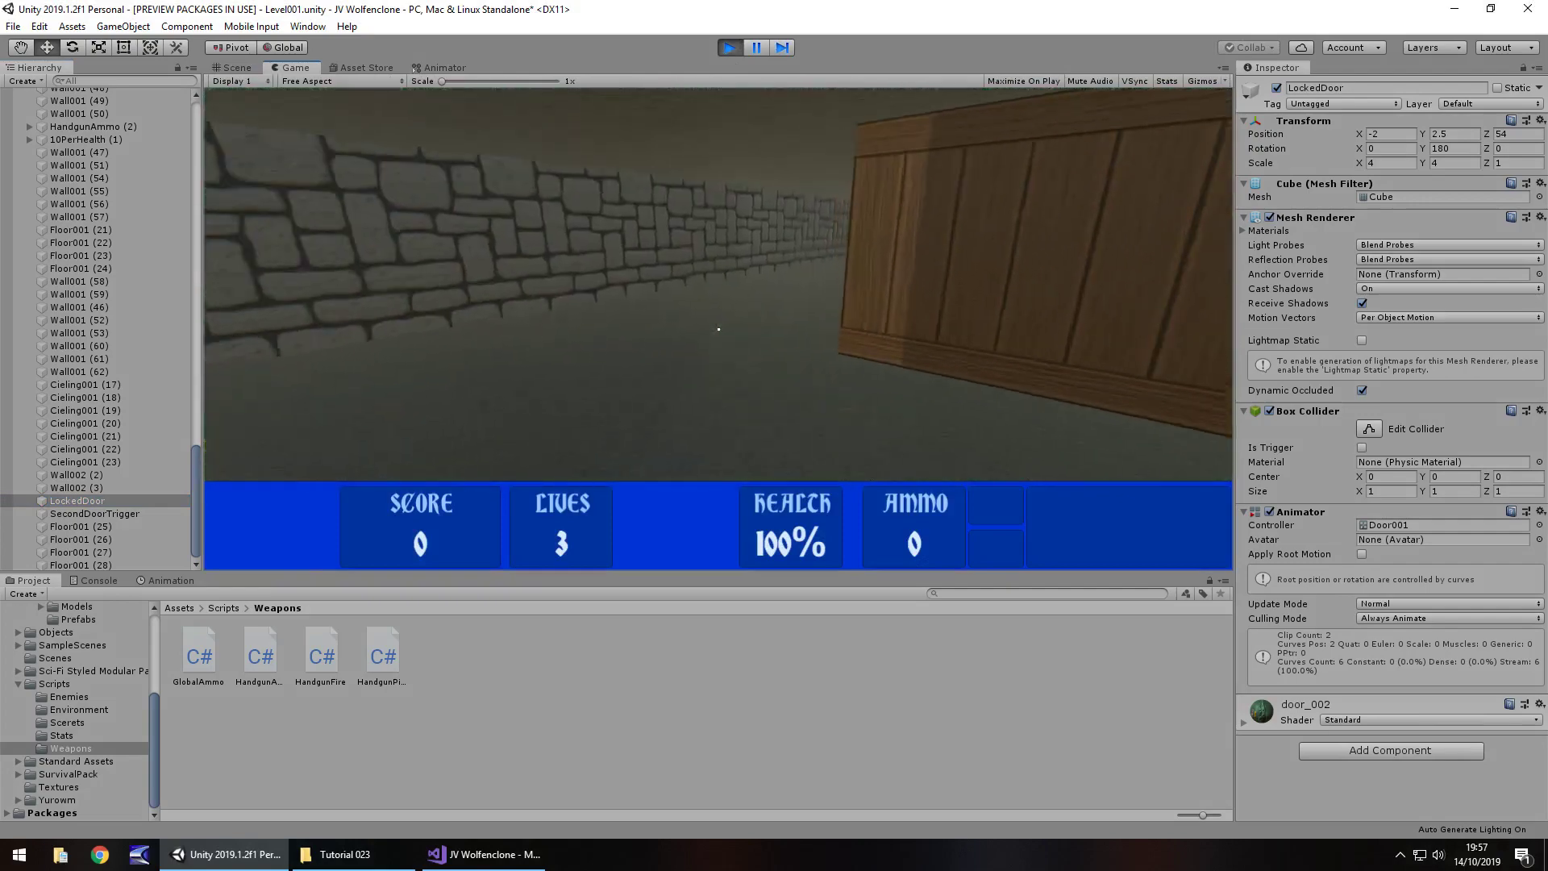
key("w")
key("w")
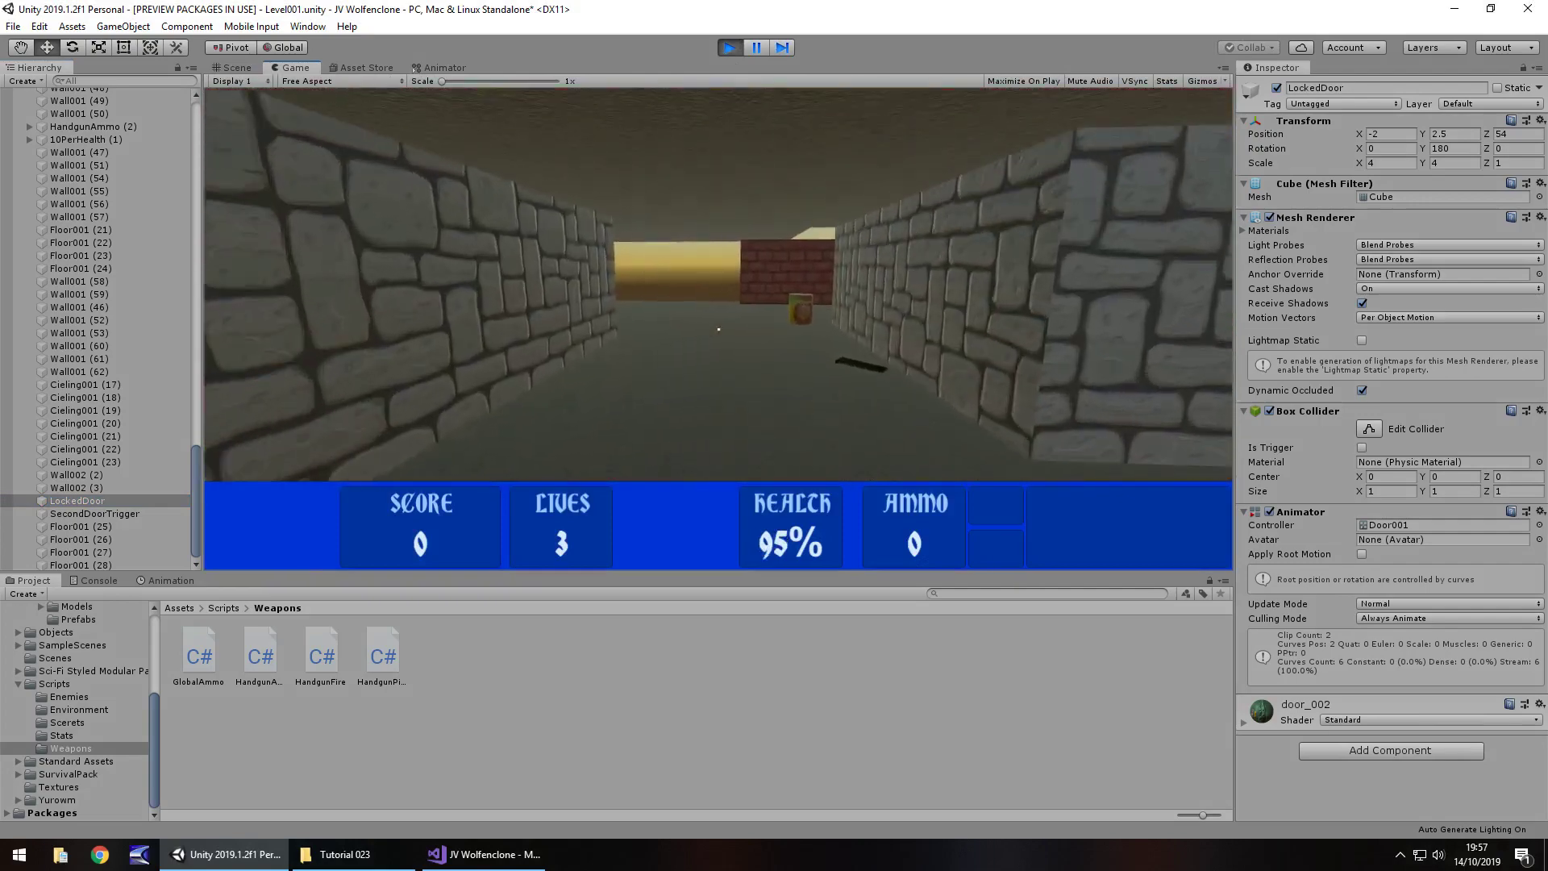
key("w")
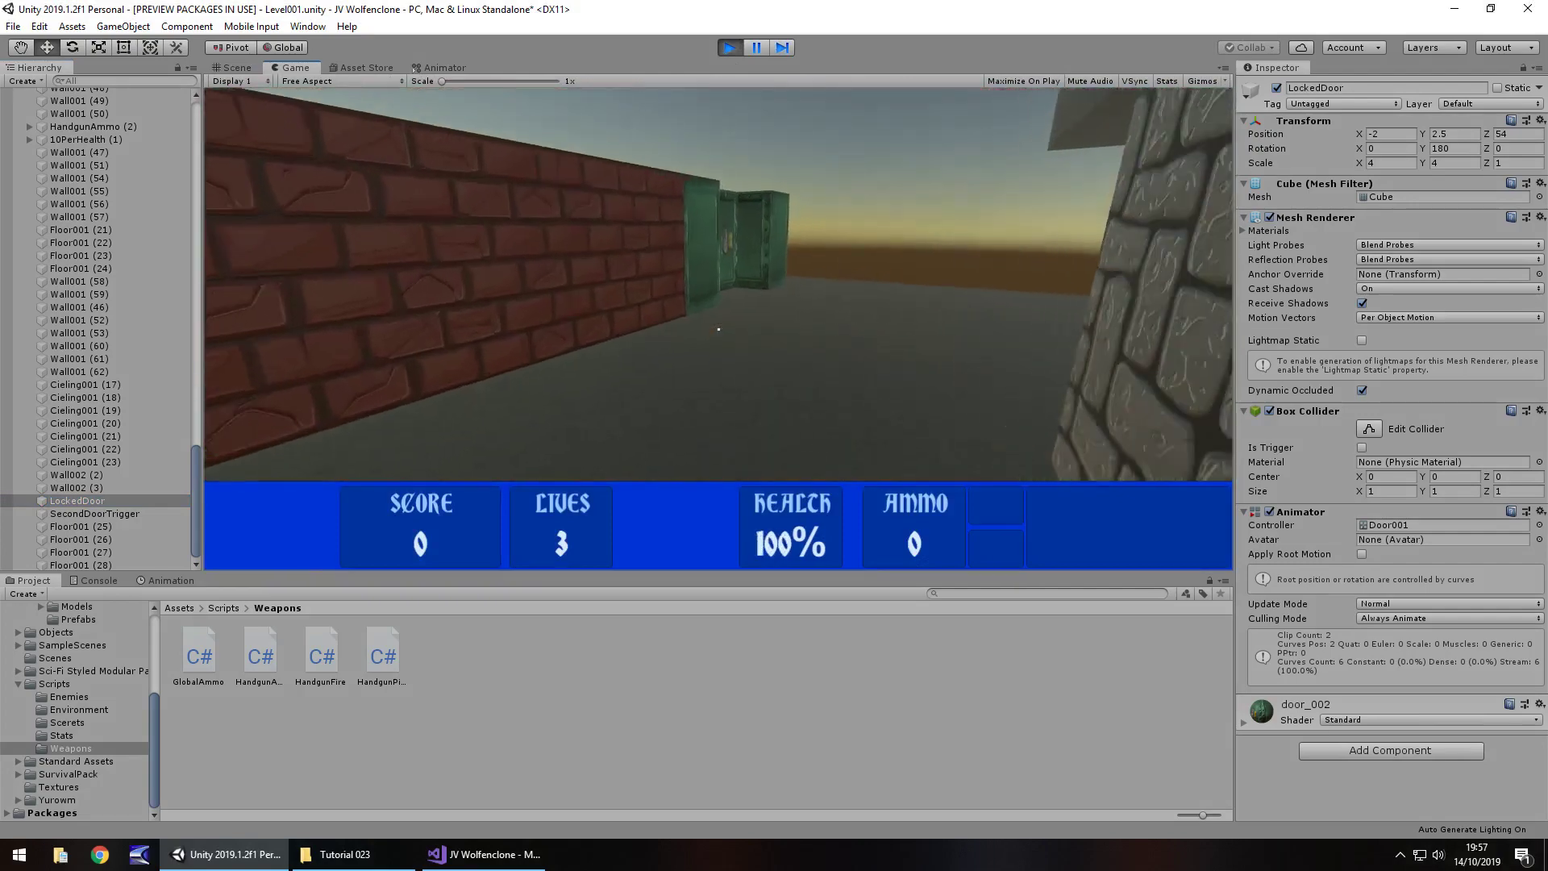
key("w")
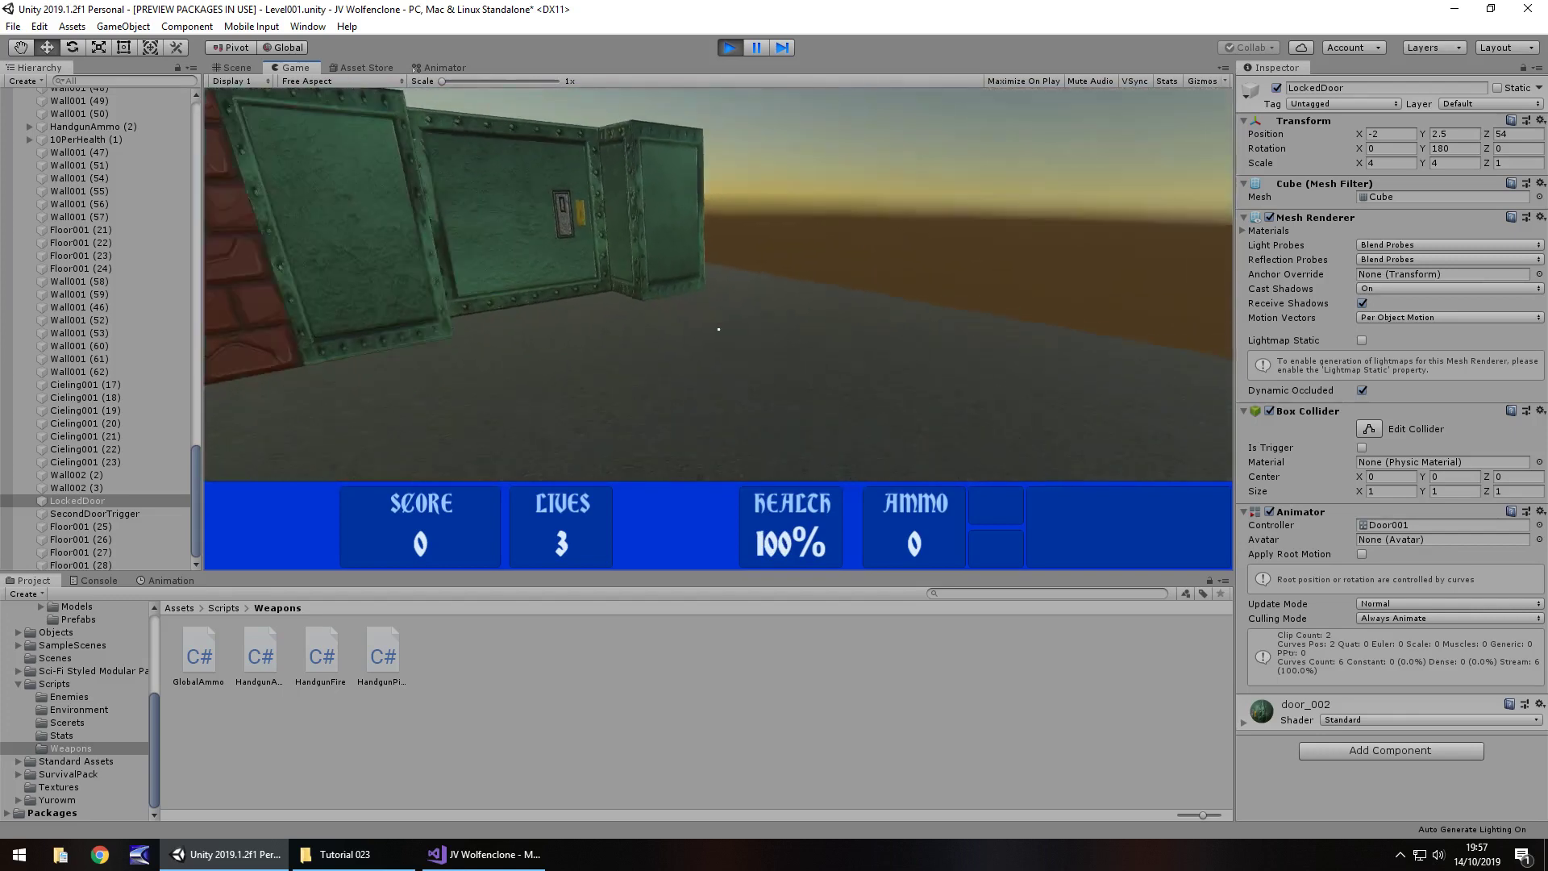
key("e")
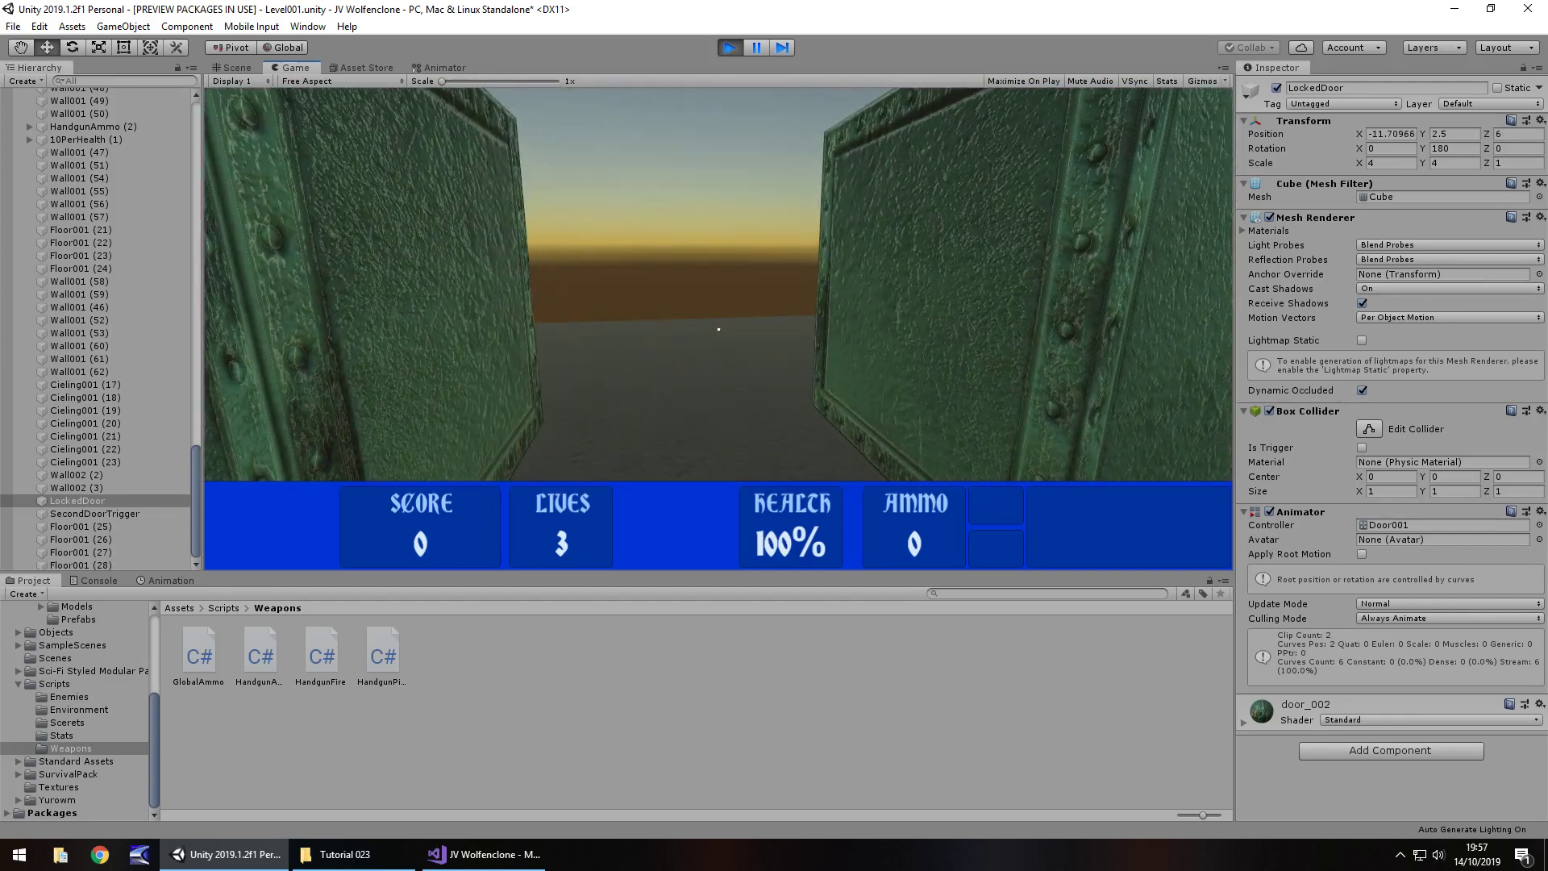
key("ctrl+p")
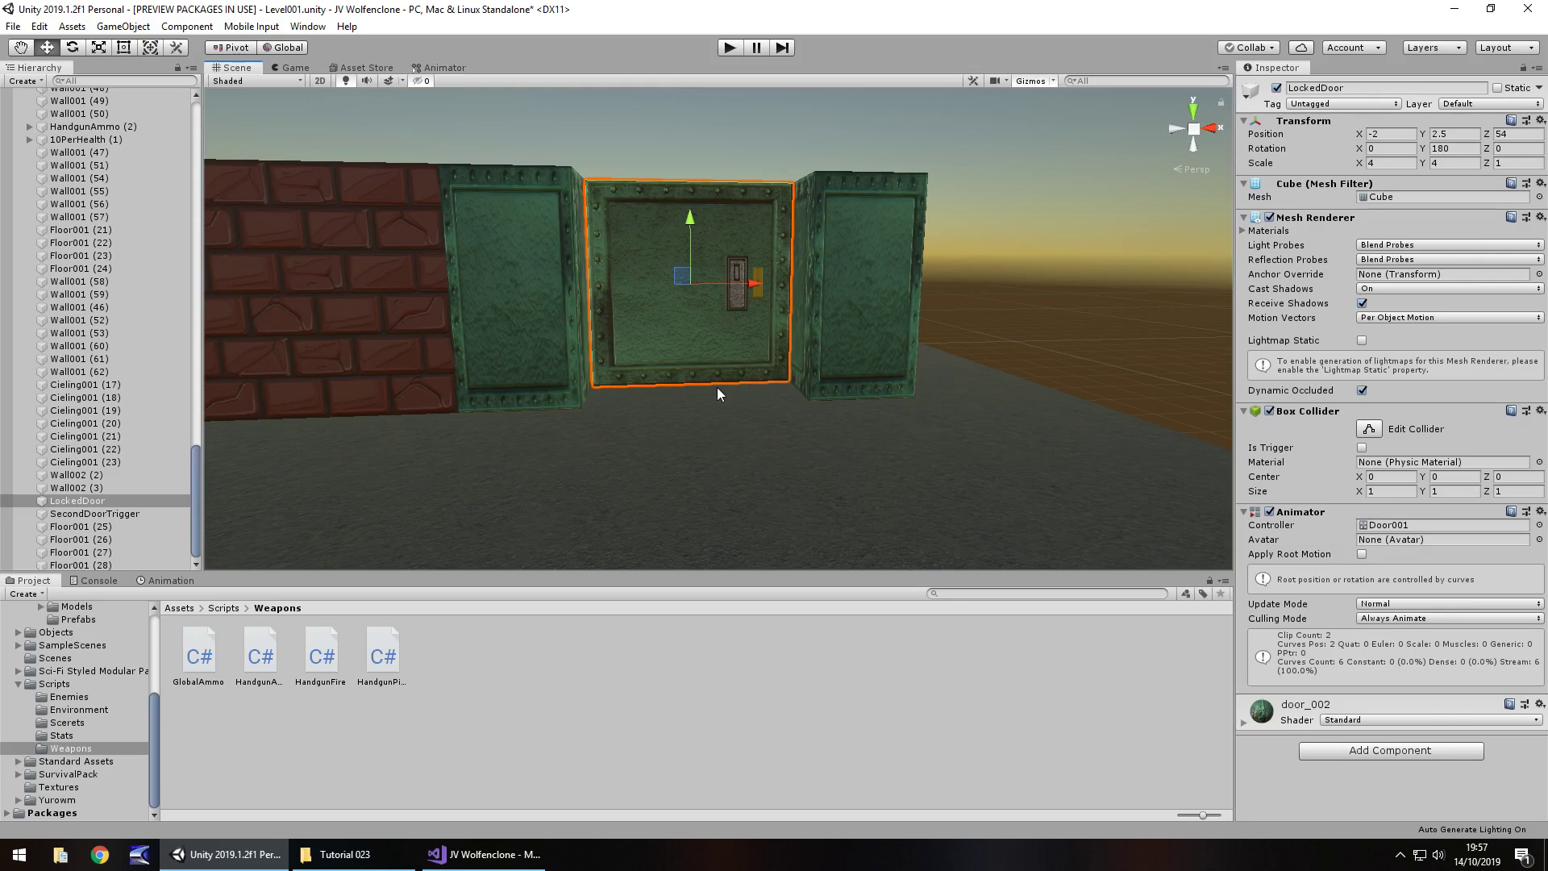
Step: Create an empty GameObject from LockedDoor's menu and move it above LockedDoor in the Hierarchy
mouse_move(718, 387)
left_mouse_down("alt")
mouse_move(812, 390)
mouse_move(739, 398)
left_mouse_up("alt")
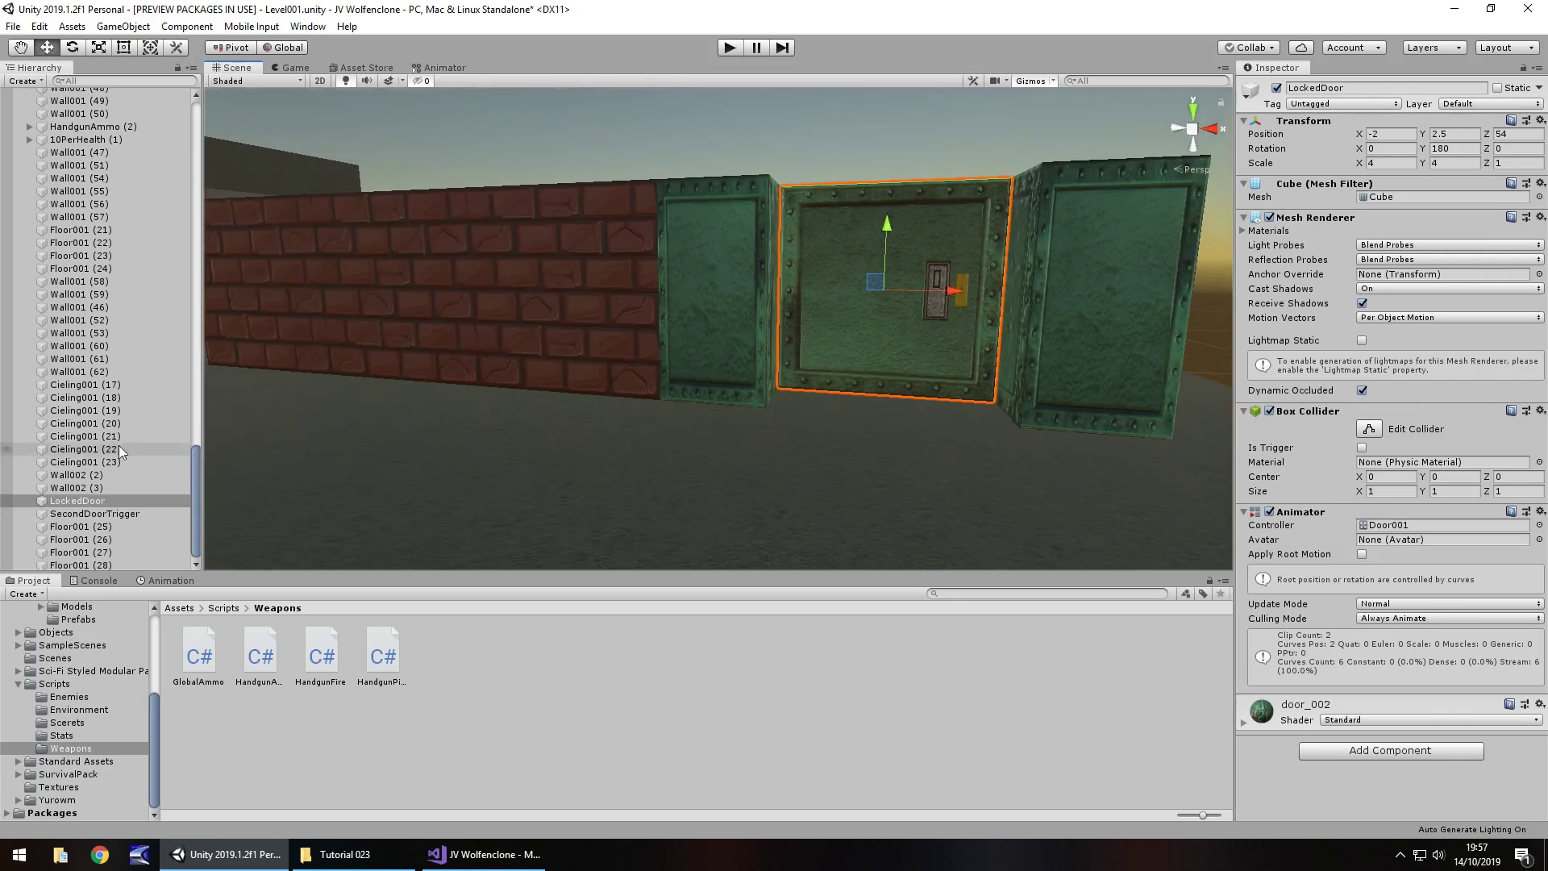
right_click(70, 502)
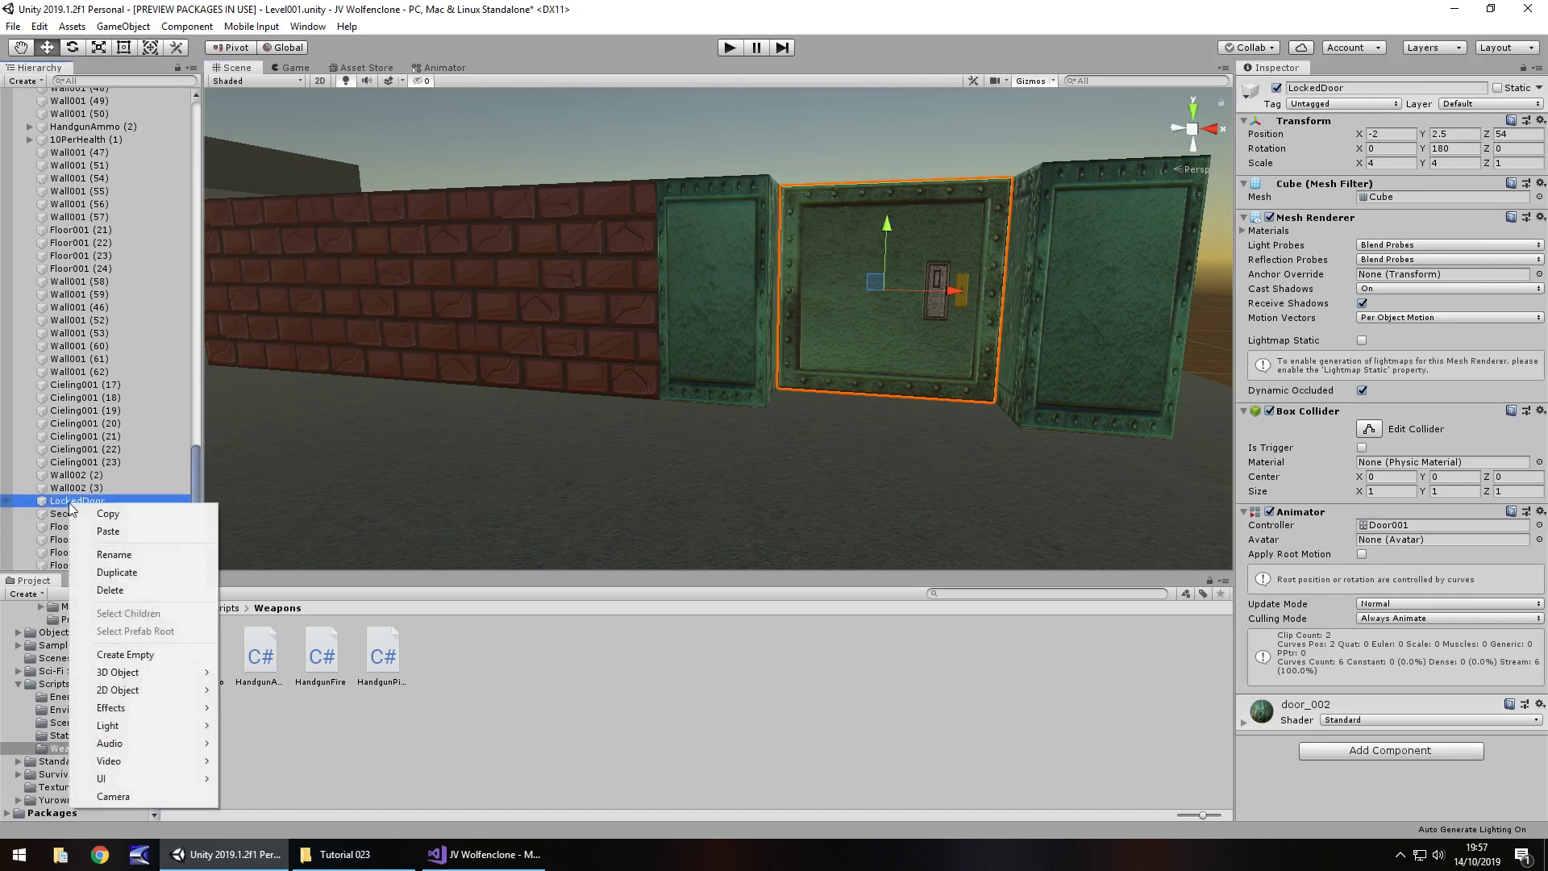
left_click(133, 654)
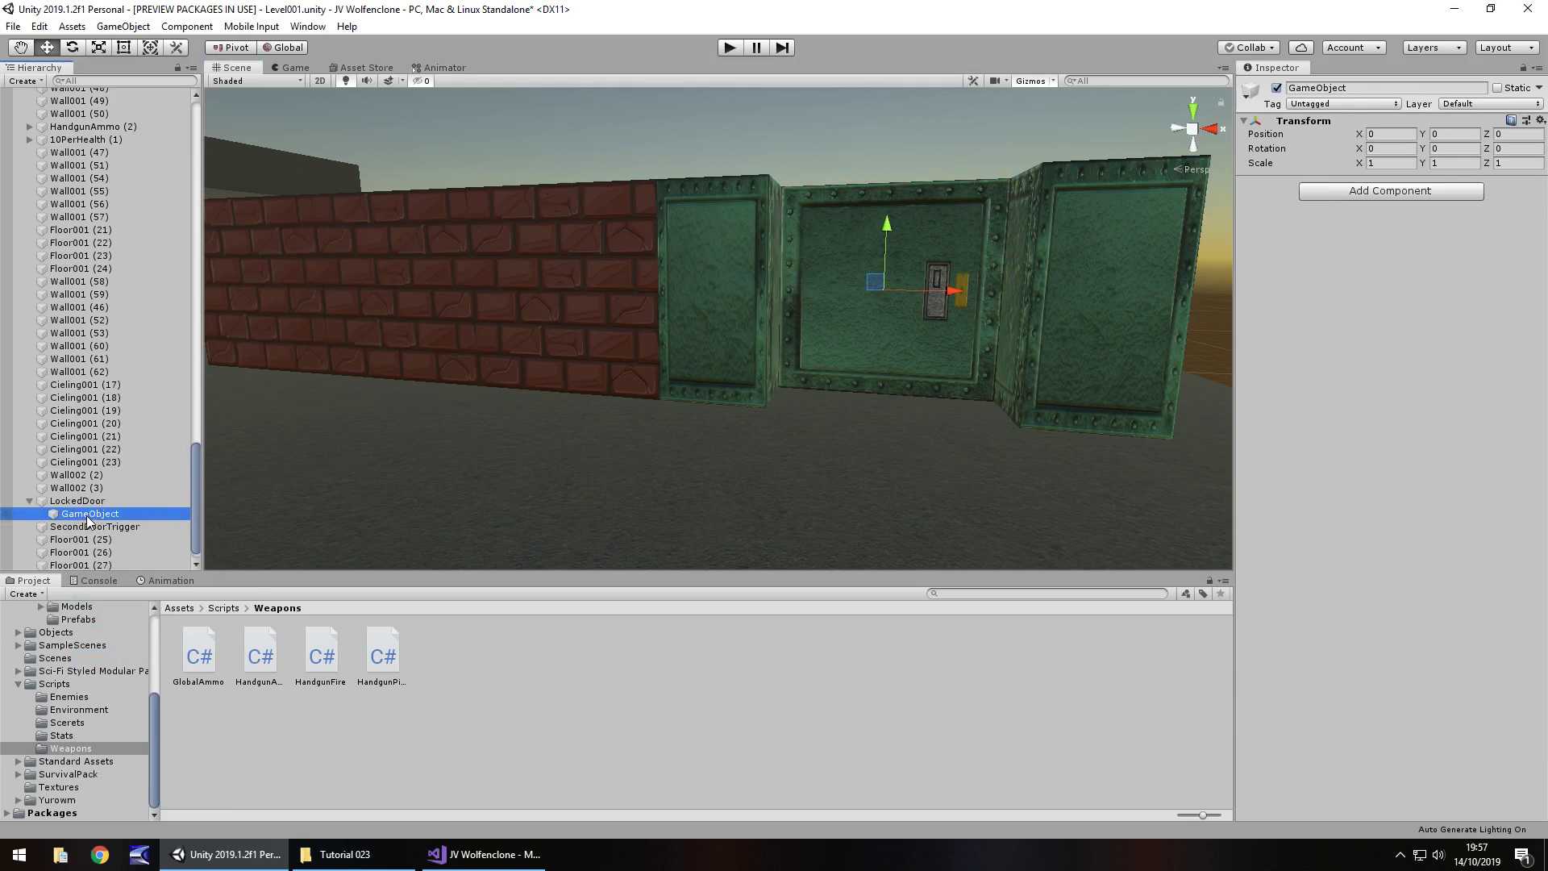
left_click_drag(87, 517, 74, 496)
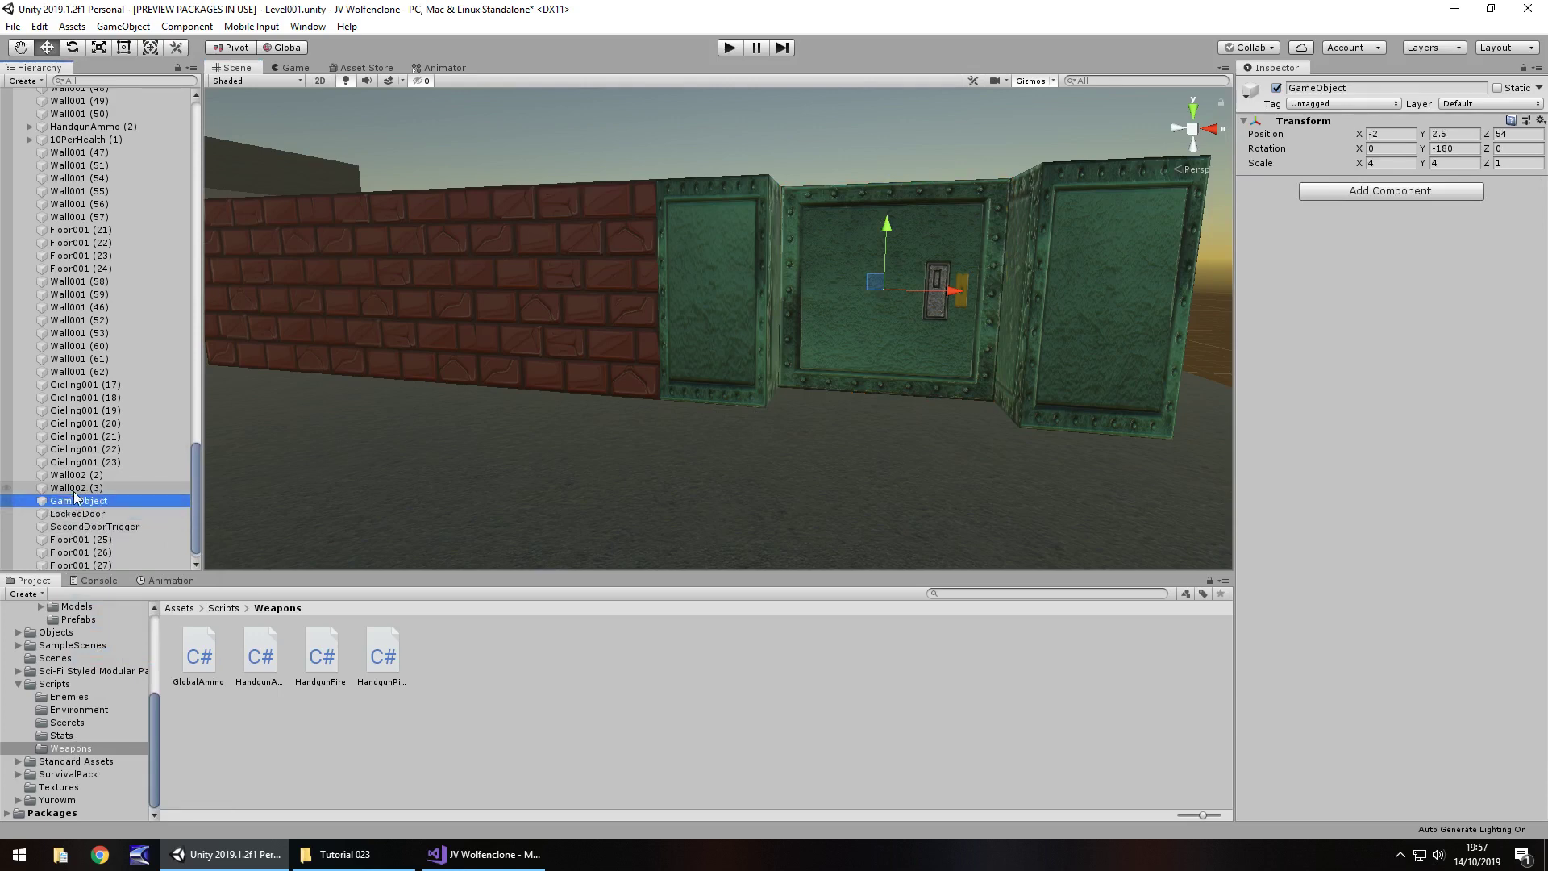
Step: Set the empty object's Y rotation to 0 and its X scale to 1
left_click(1462, 150)
type("0")
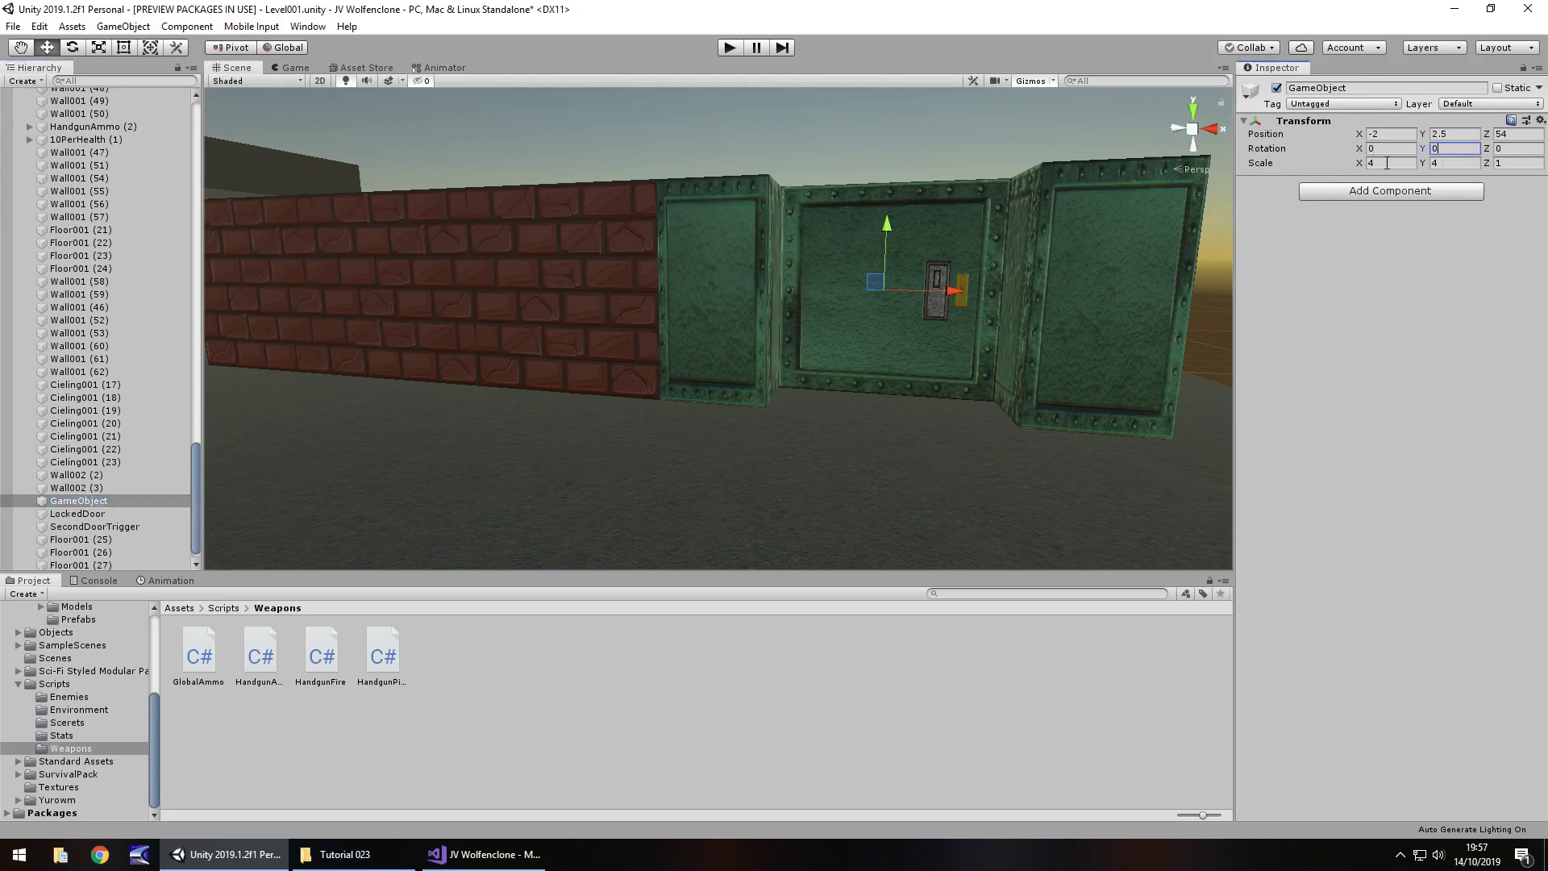
left_click(1387, 163)
type("1")
left_click(1449, 166)
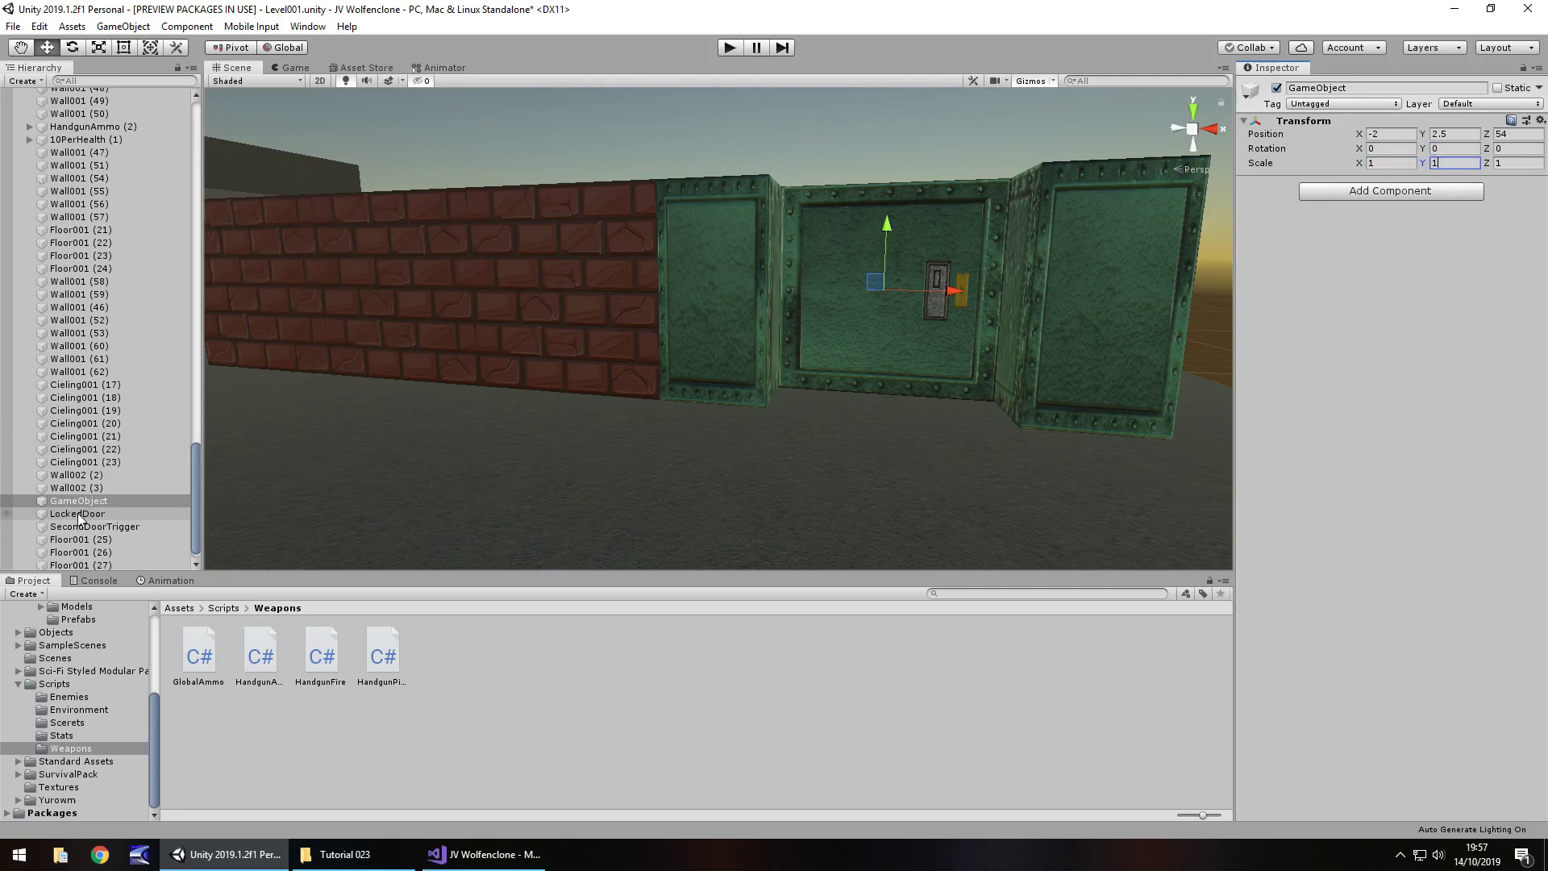
Step: Parent LockedDoor under the empty object and rename it LockedDoorContainer
left_click_drag(78, 513, 82, 501)
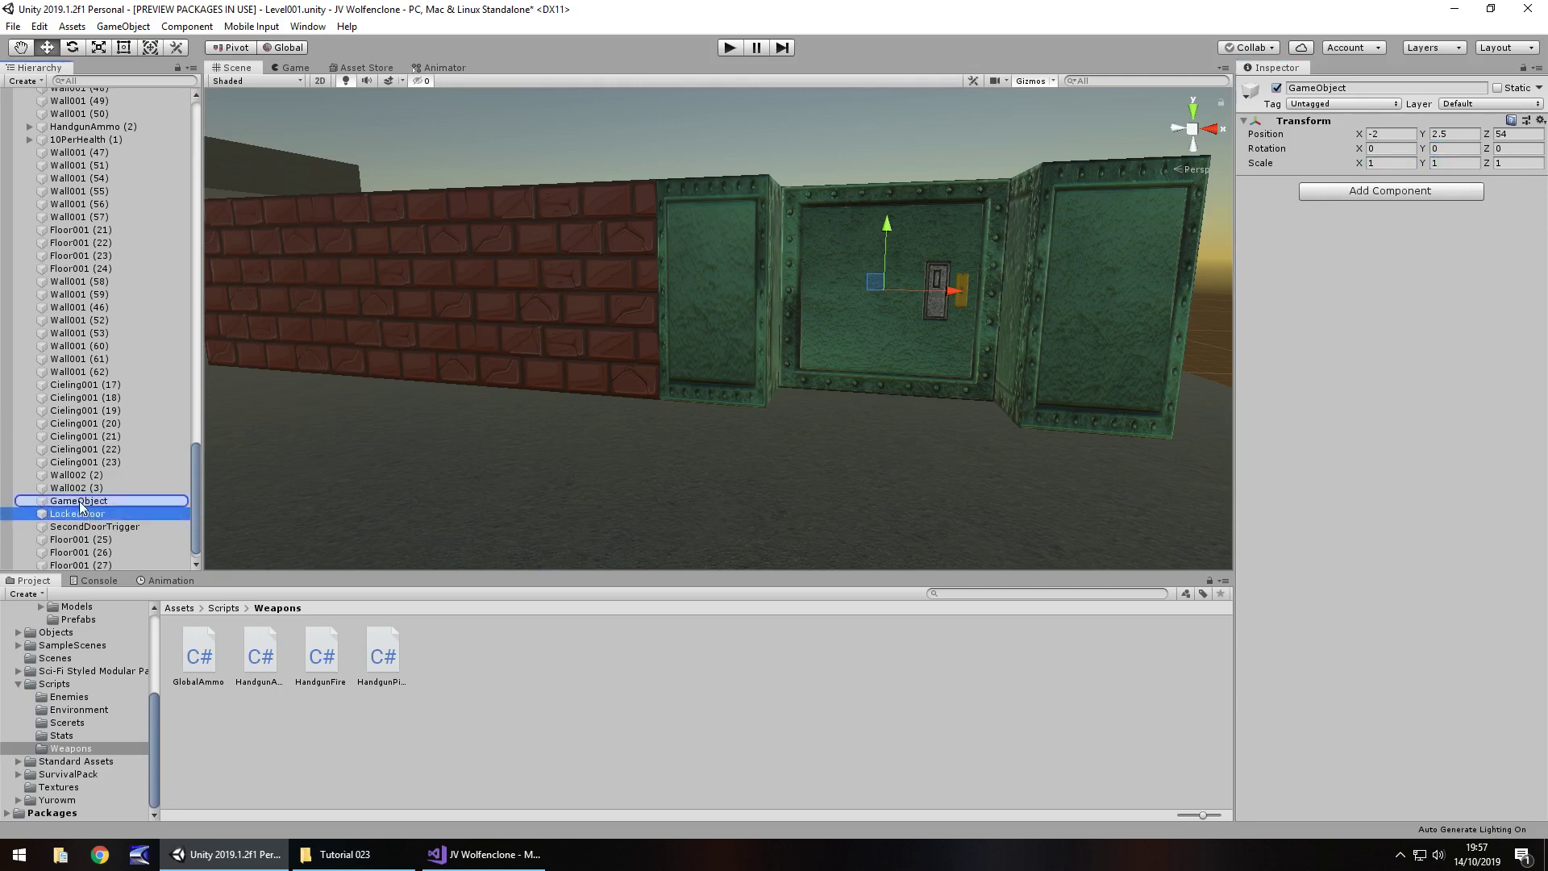
left_click(82, 501)
right_click(82, 501)
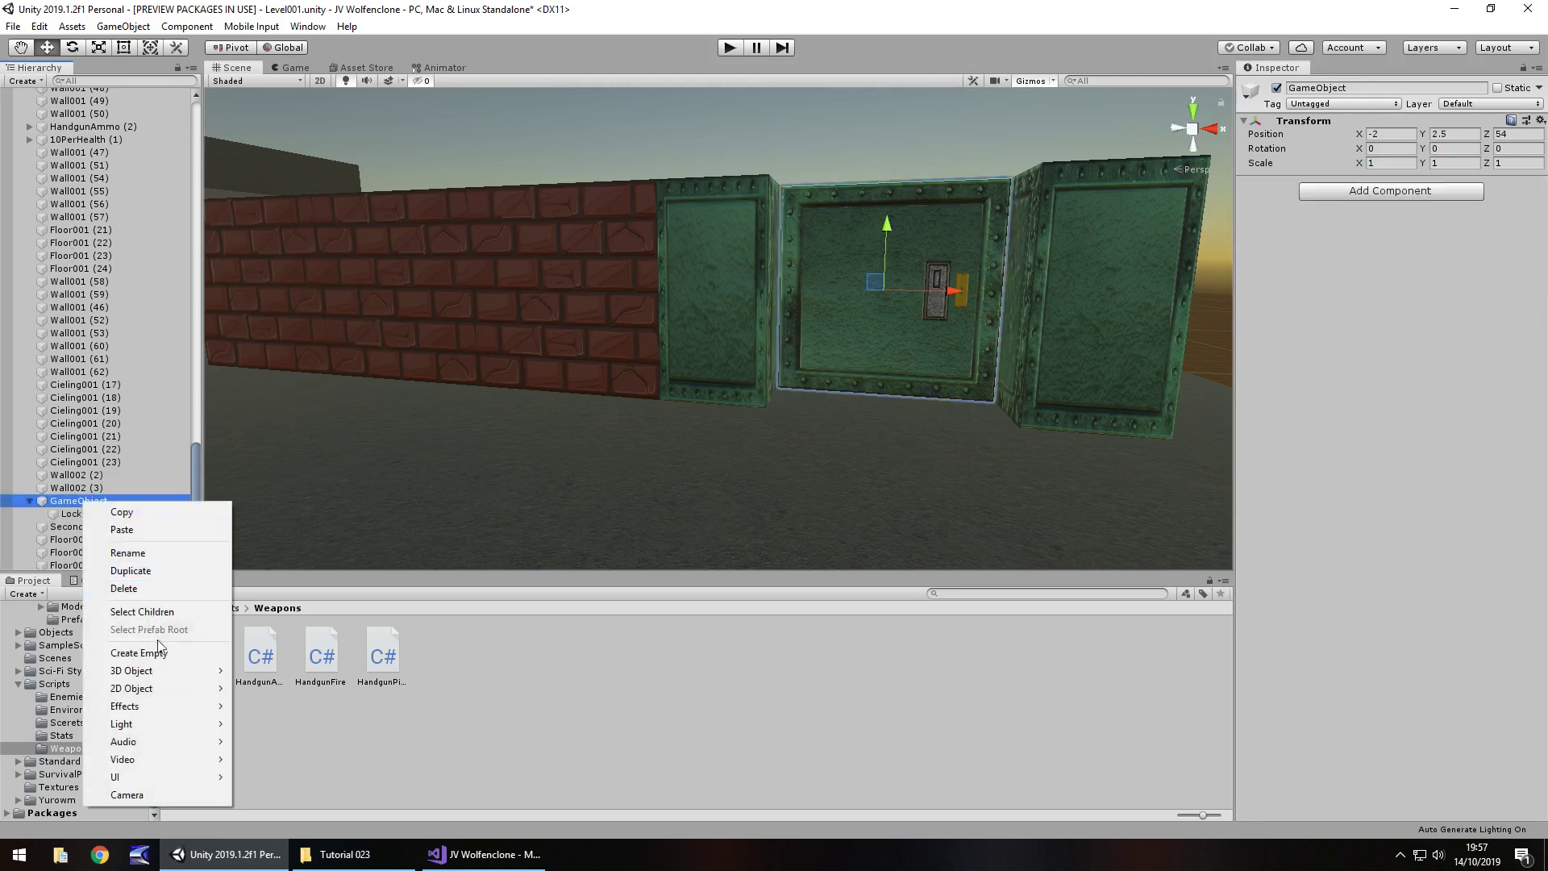
left_click(138, 556)
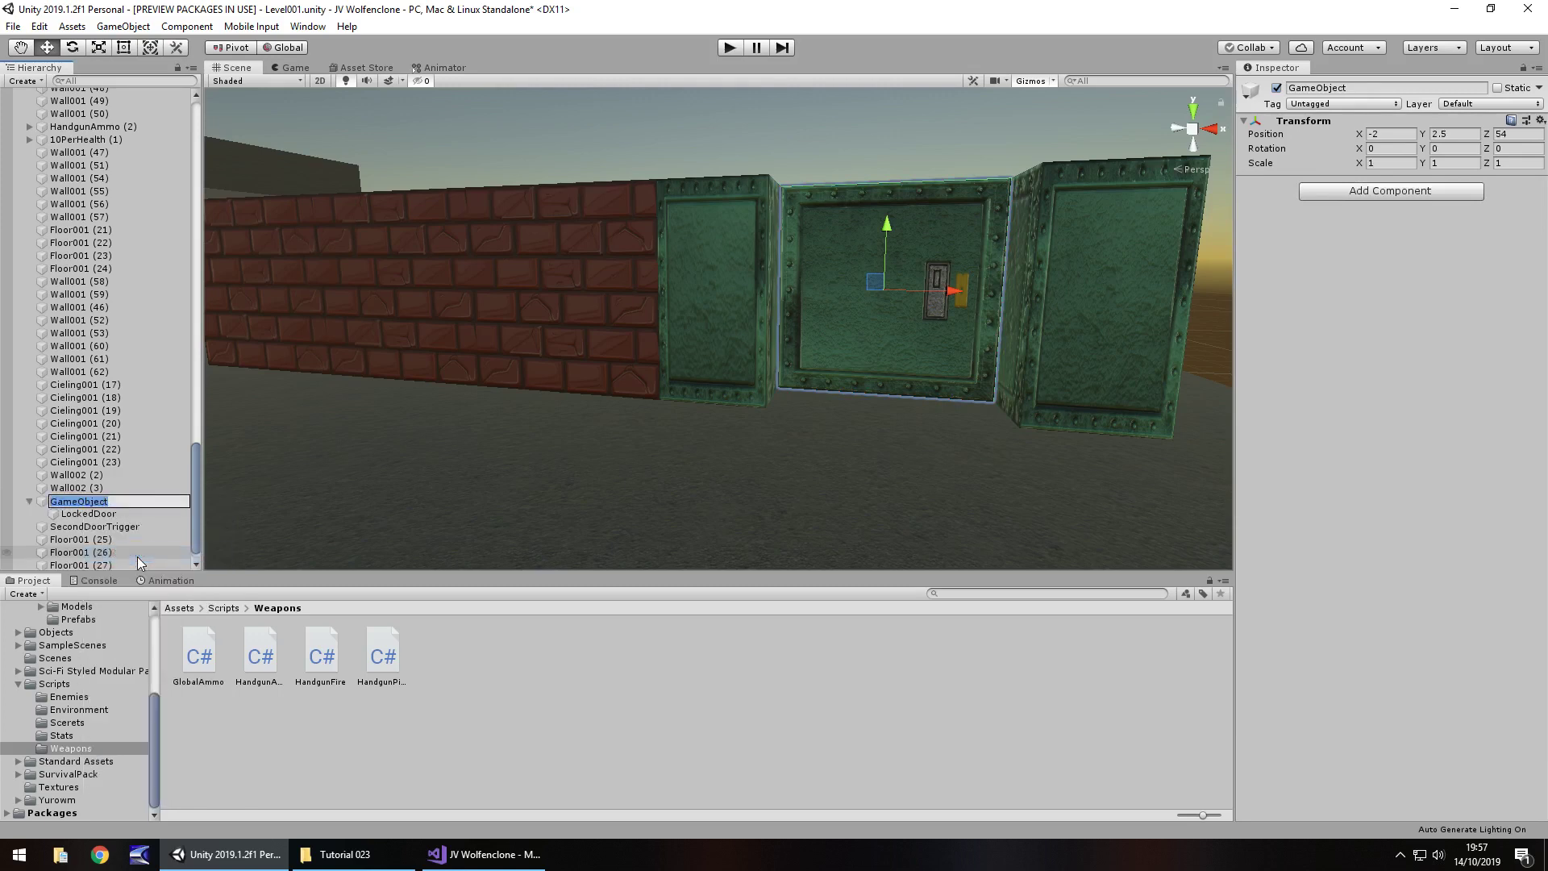
type("LockedDoorContainer")
key("Return")
scroll(104, 433, "up", 20)
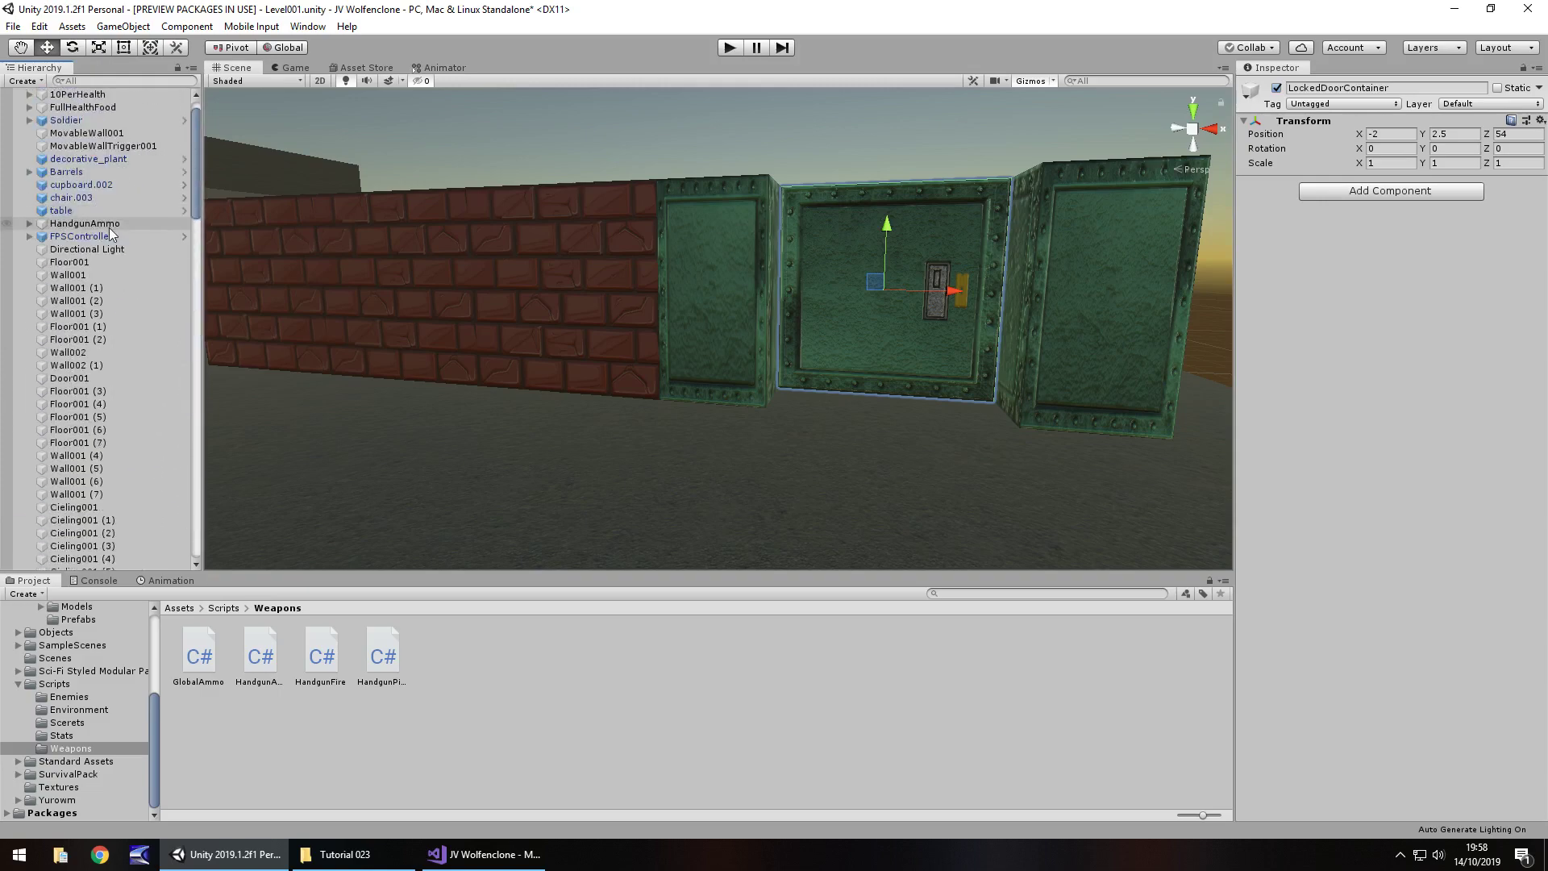
scroll(106, 269, "up", 2)
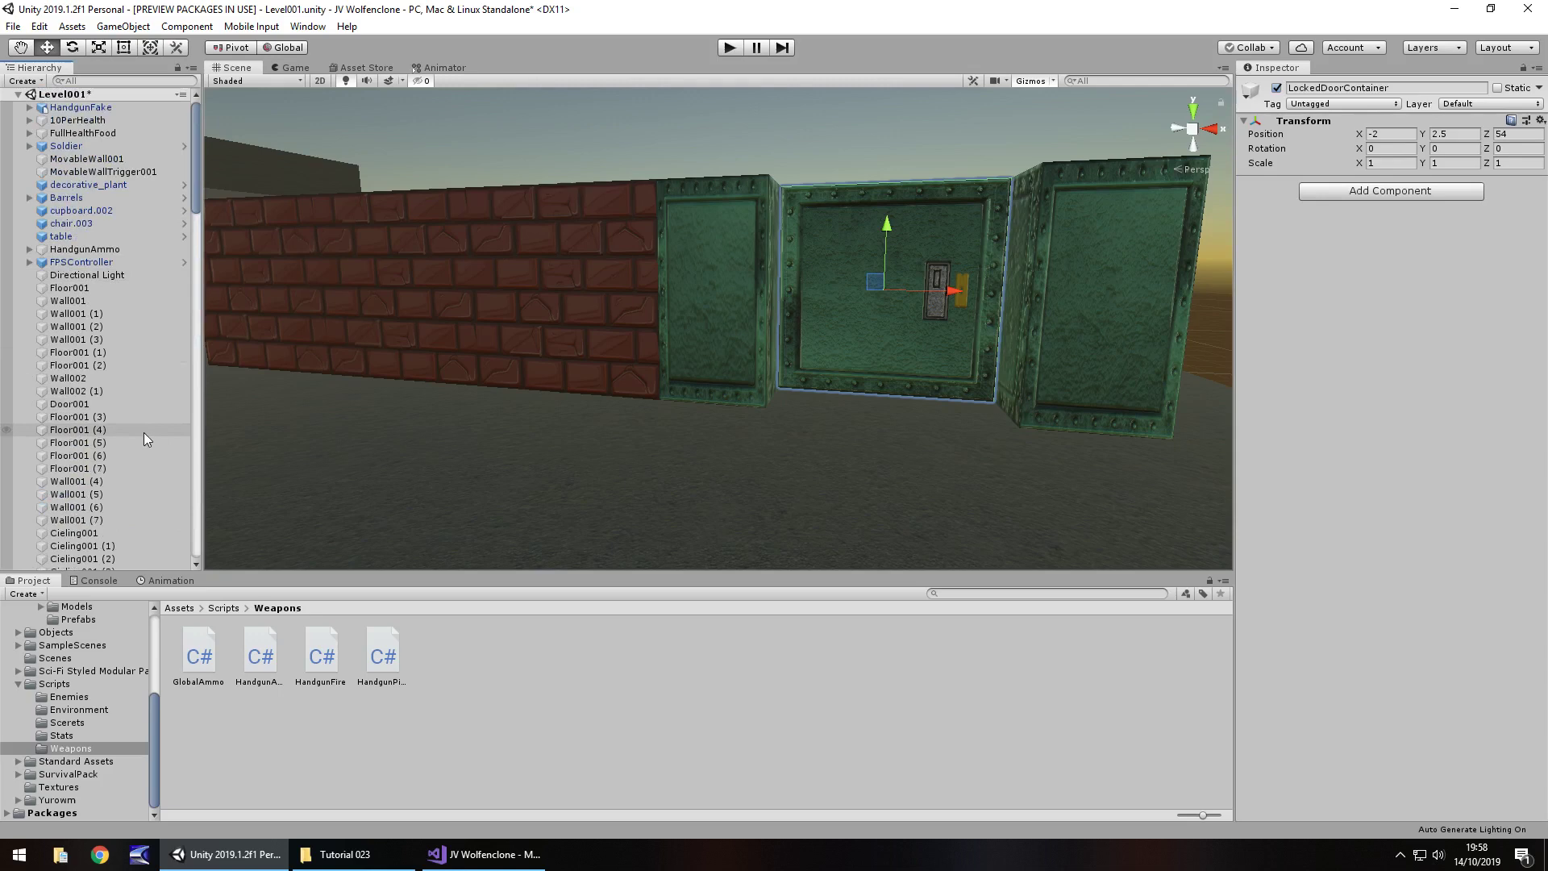
Step: Read Door001's position, then set LockedDoor's position to -10, 2.5, 6
left_click(75, 406)
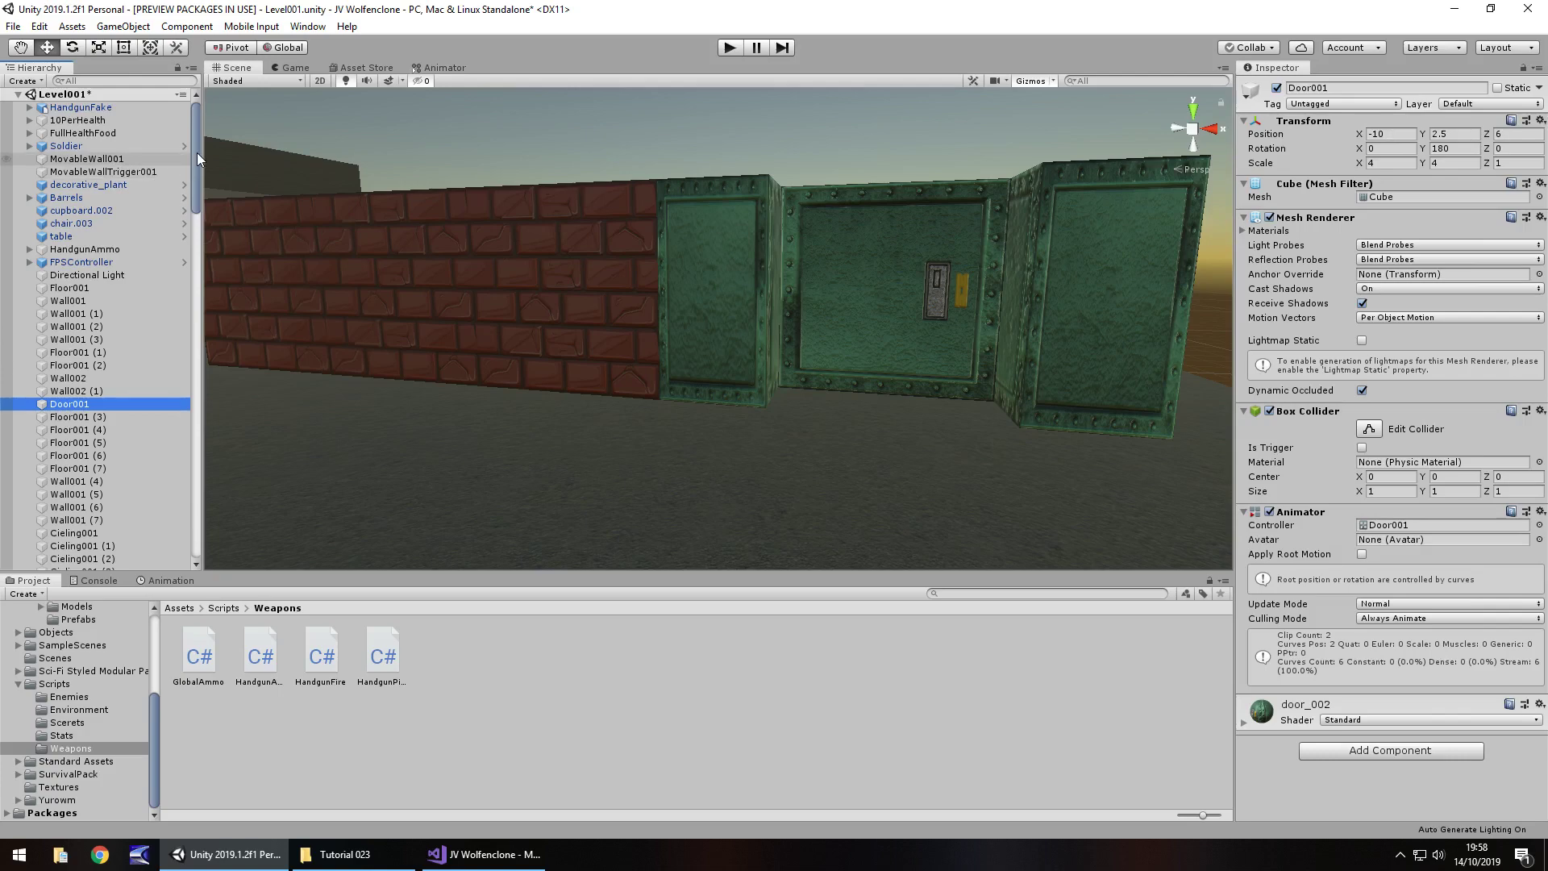
left_click_drag(196, 153, 154, 521)
left_click(89, 500)
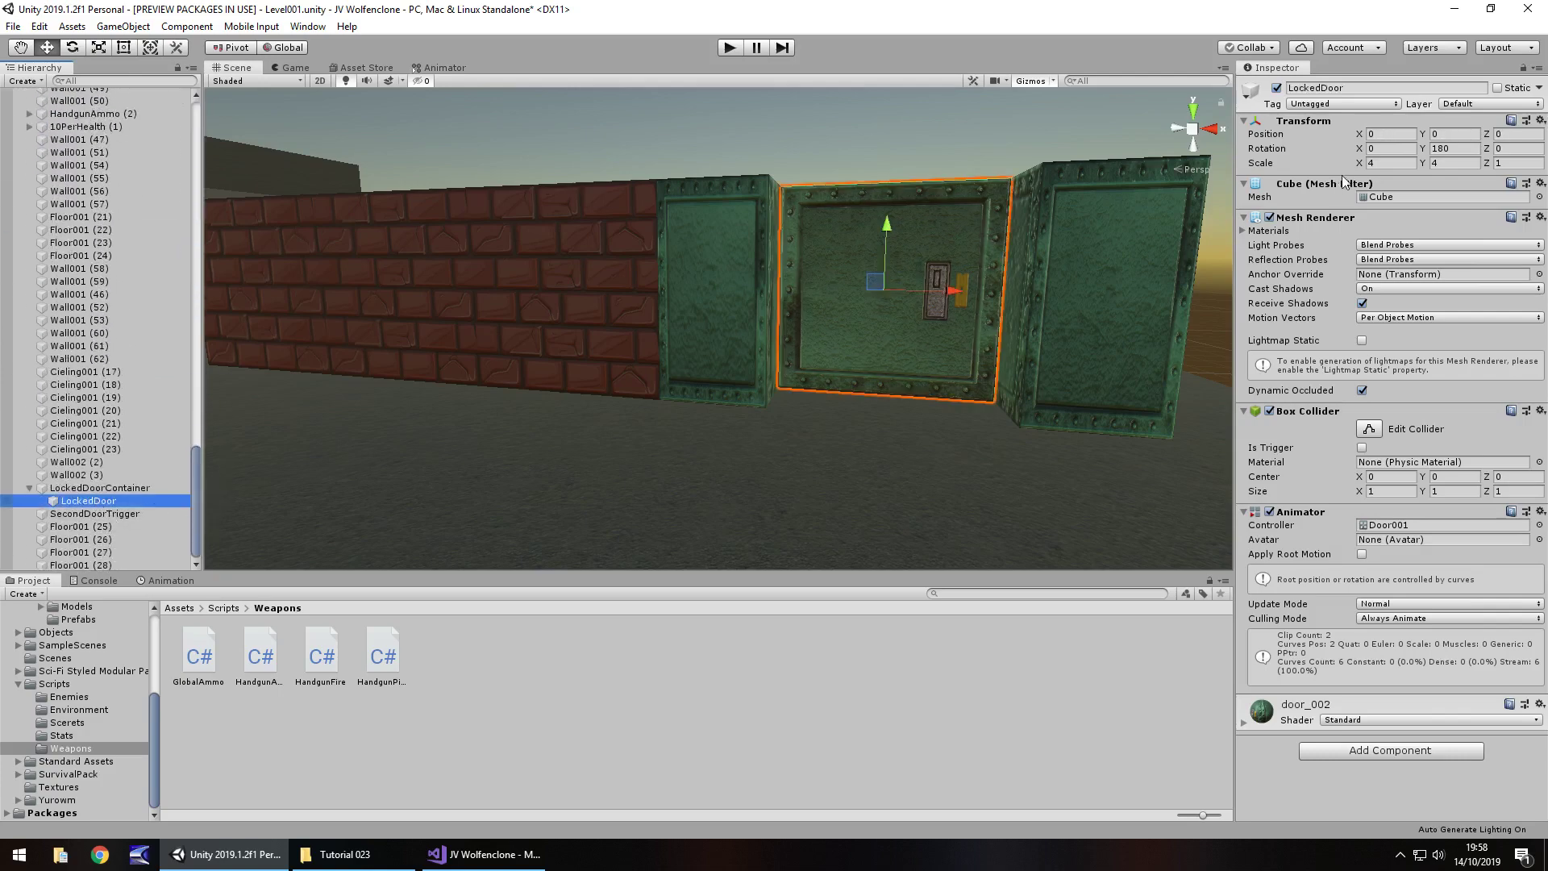
left_click(1391, 133)
type("-10")
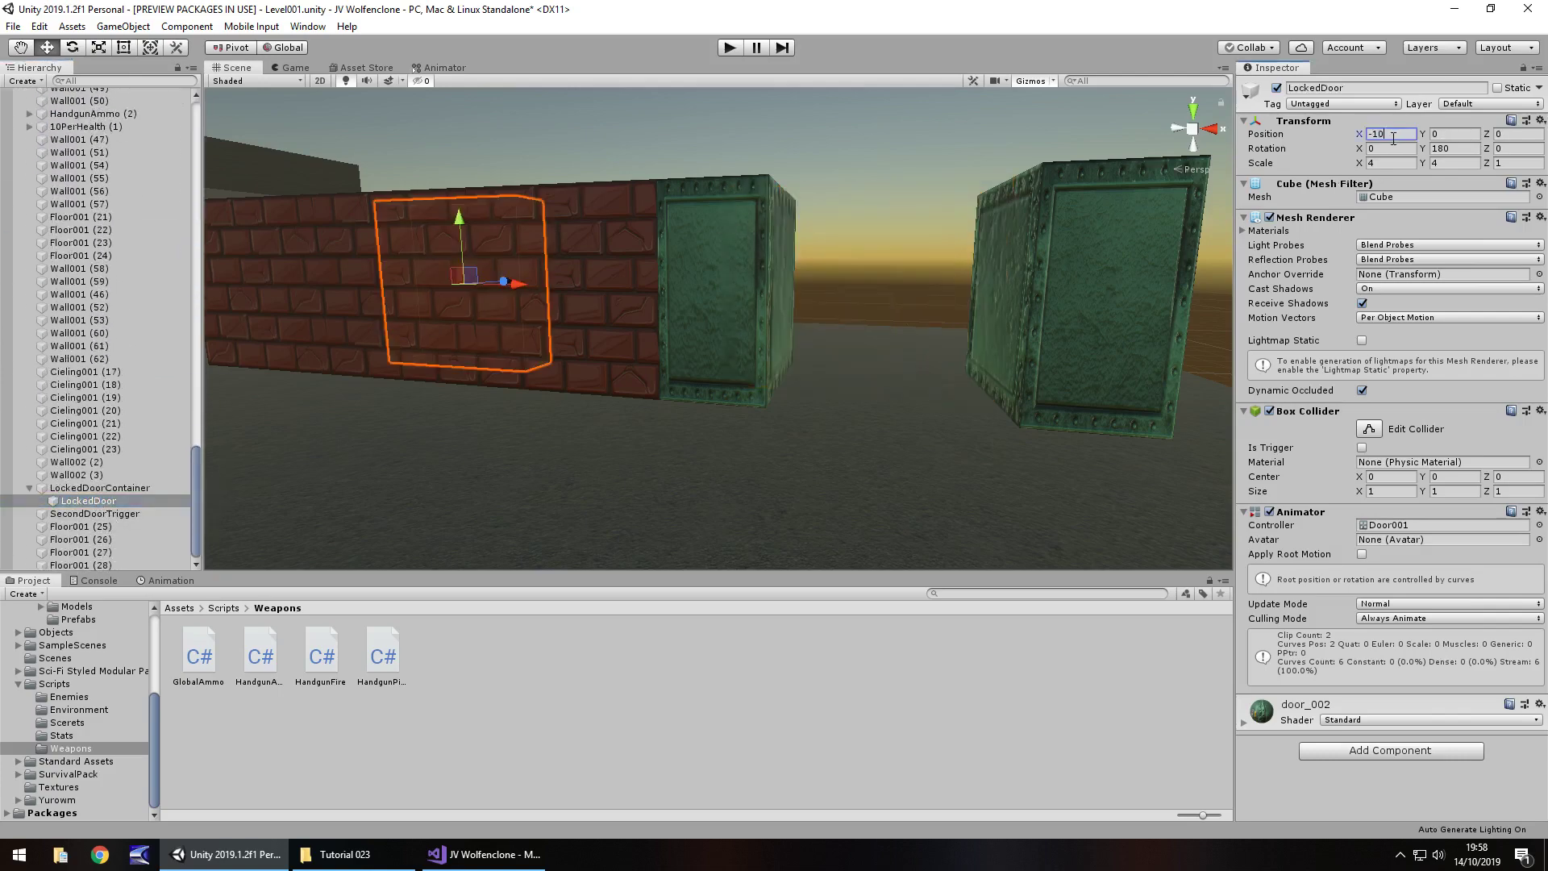
left_click(1451, 133)
type("2.5")
left_click(1499, 135)
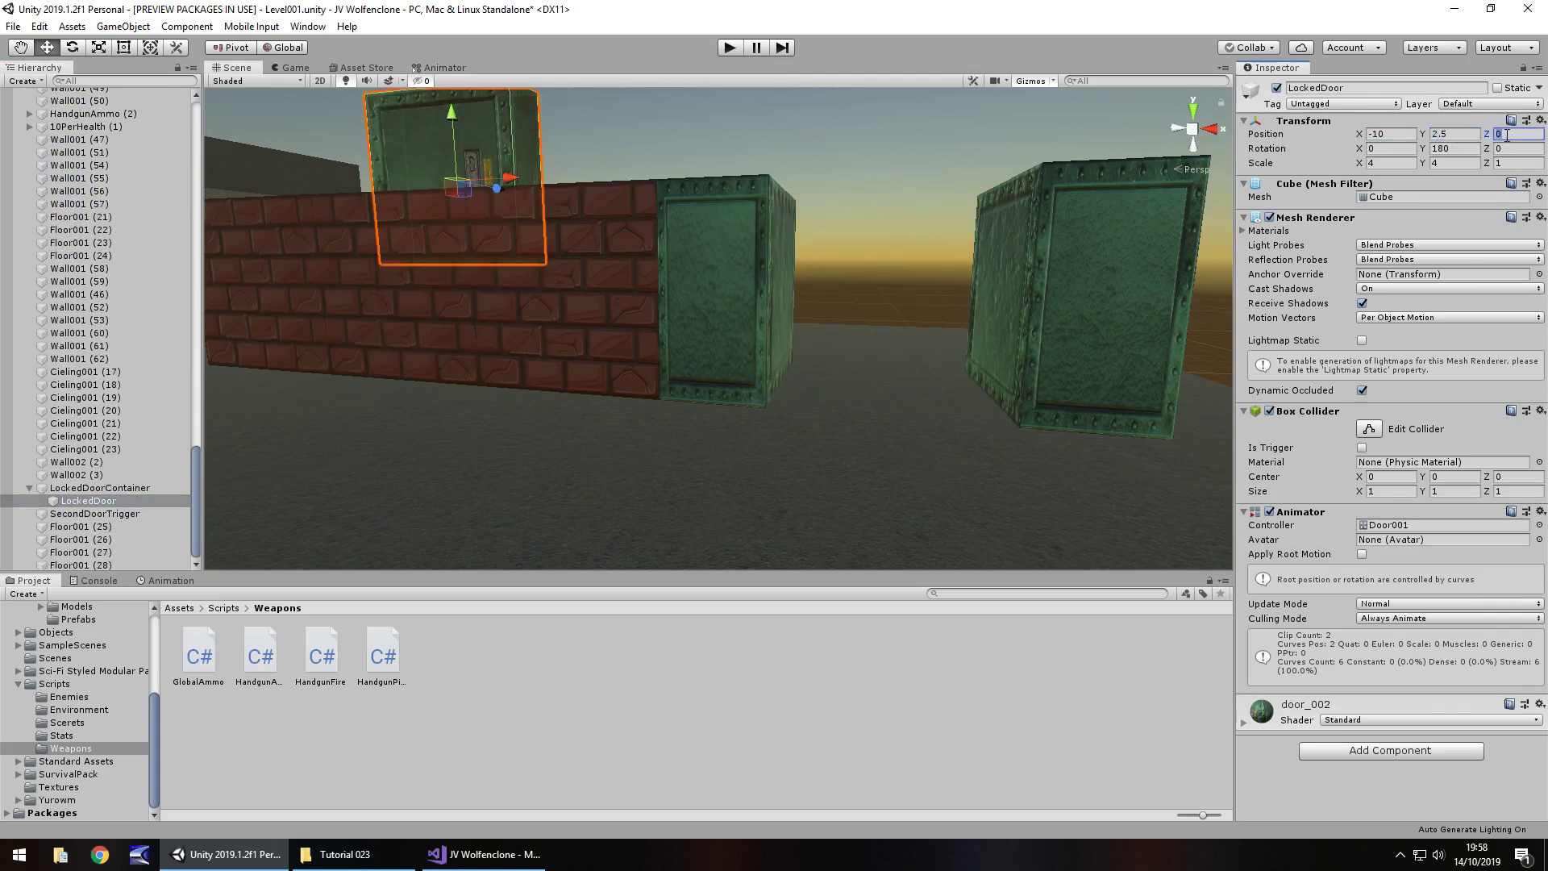
type("6")
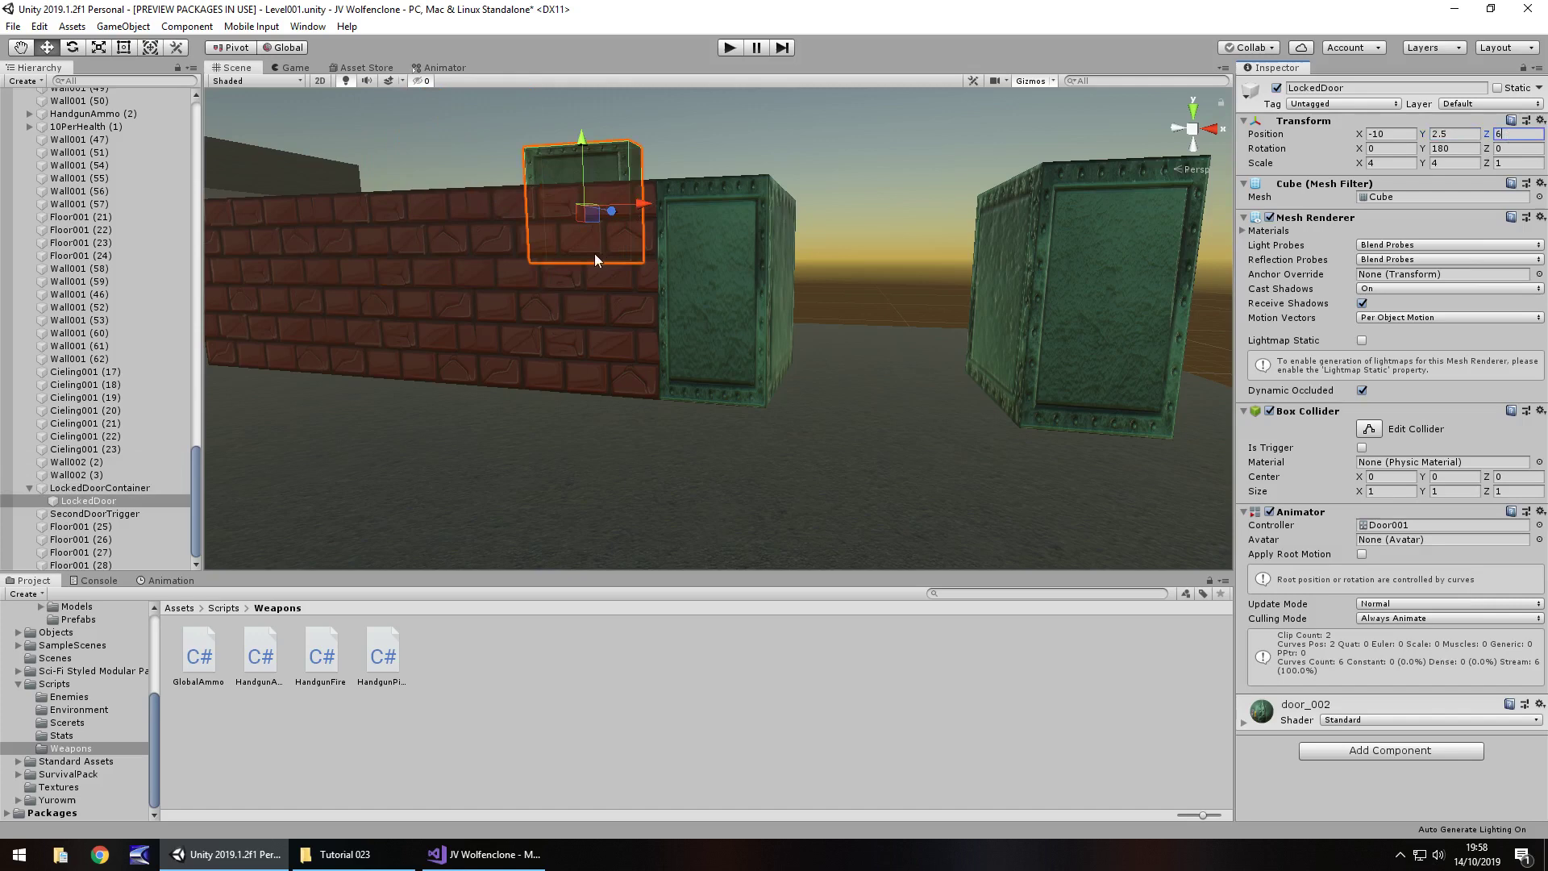
left_click(77, 491)
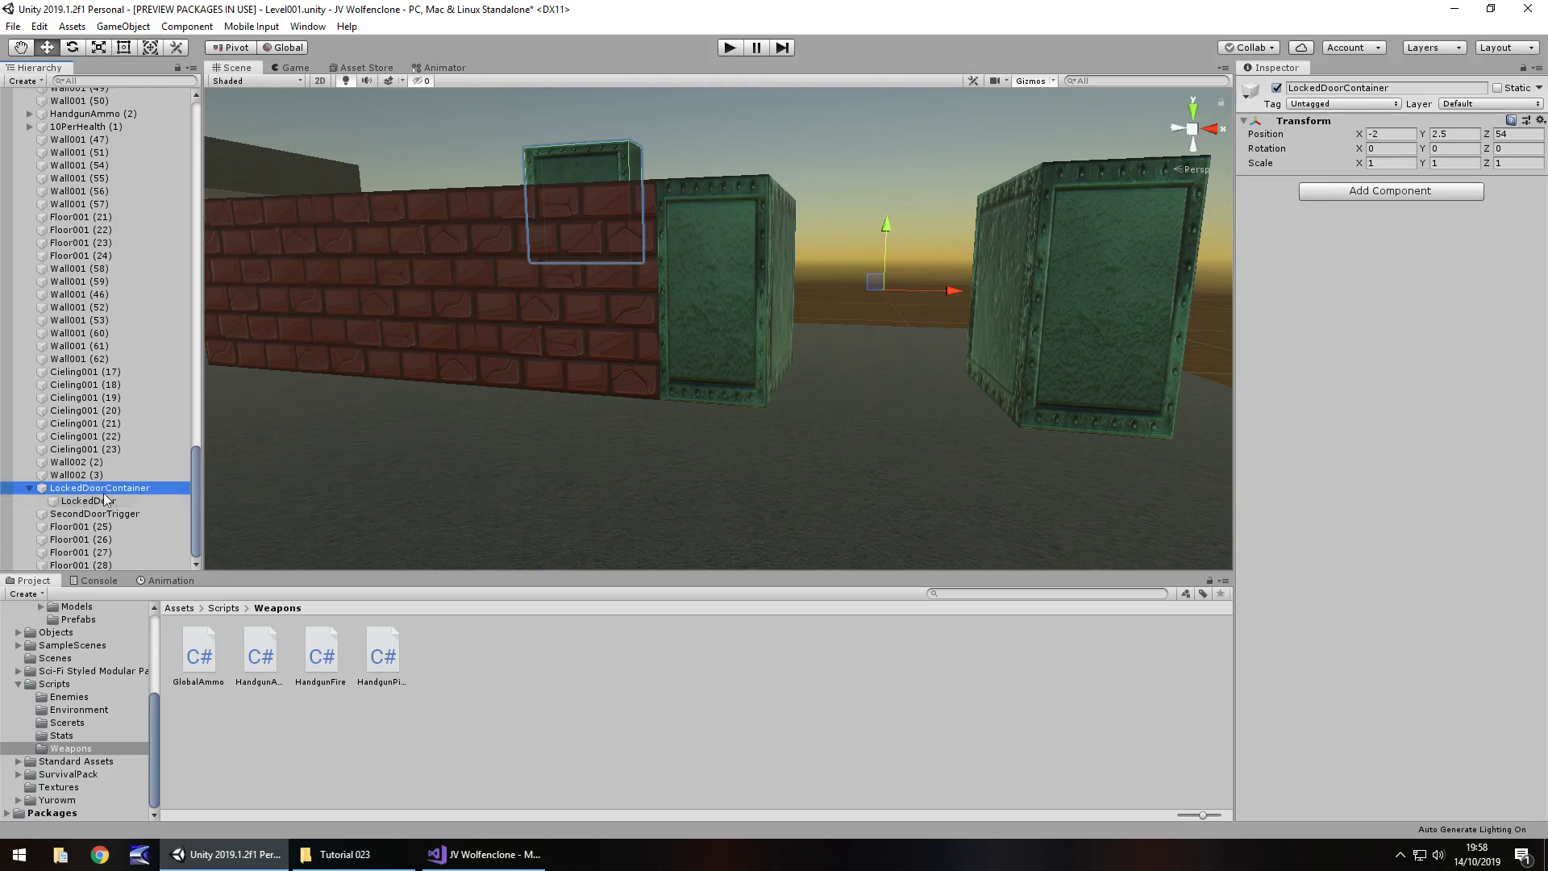
Step: Drag LockedDoorContainer to 8, 0, 48 into the wall gap, then play-test the level
left_click_drag(952, 298, 989, 355)
right_click_drag(989, 354, 525, 182, "alt")
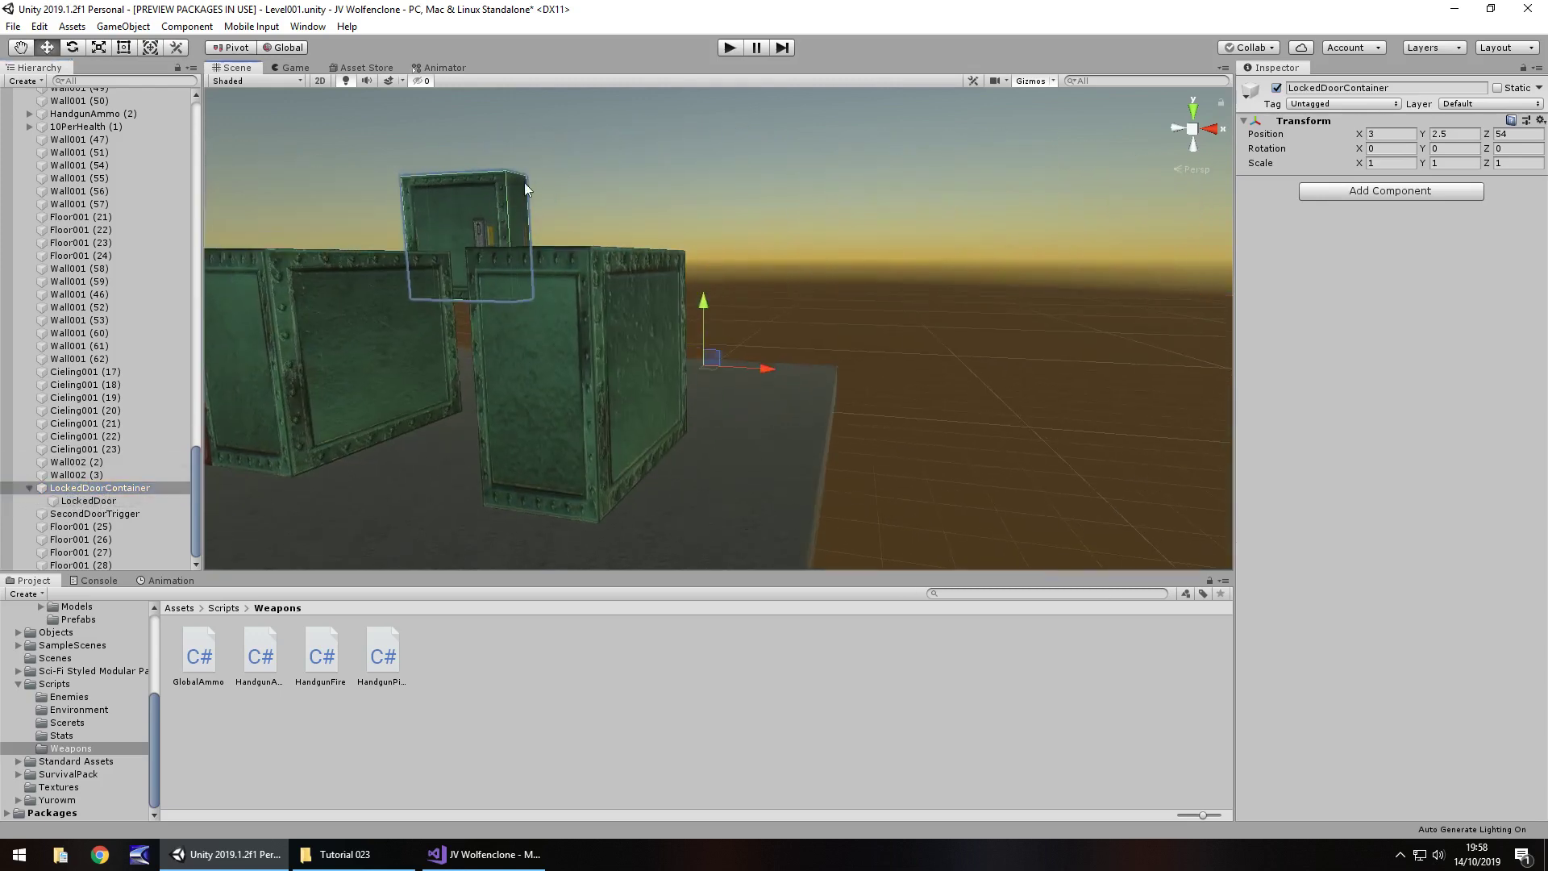
left_click_drag(767, 374, 1025, 384)
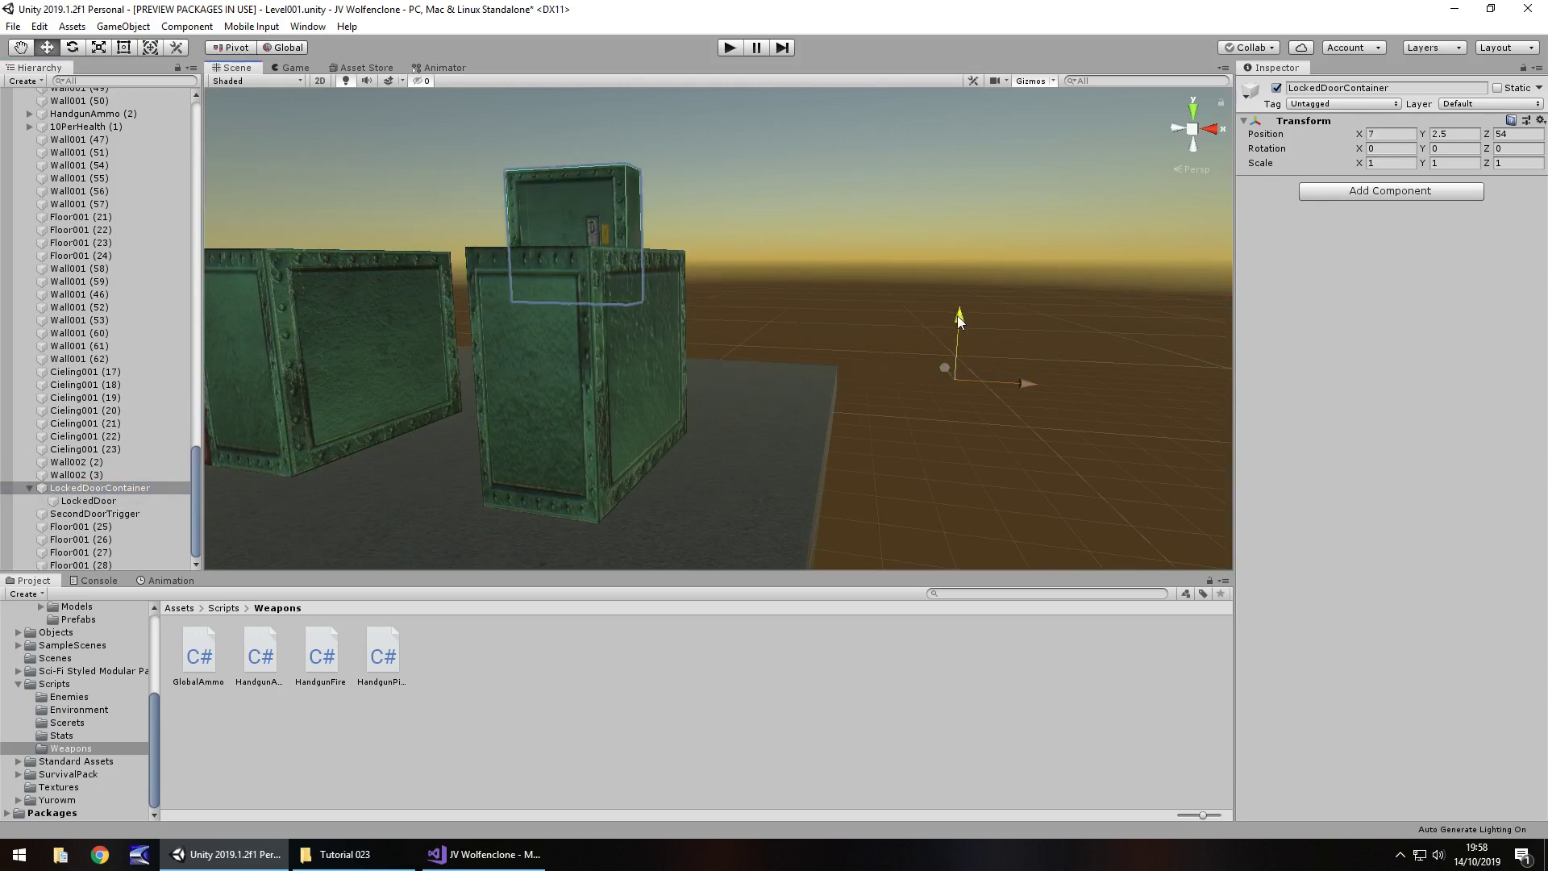
left_click_drag(956, 316, 980, 545)
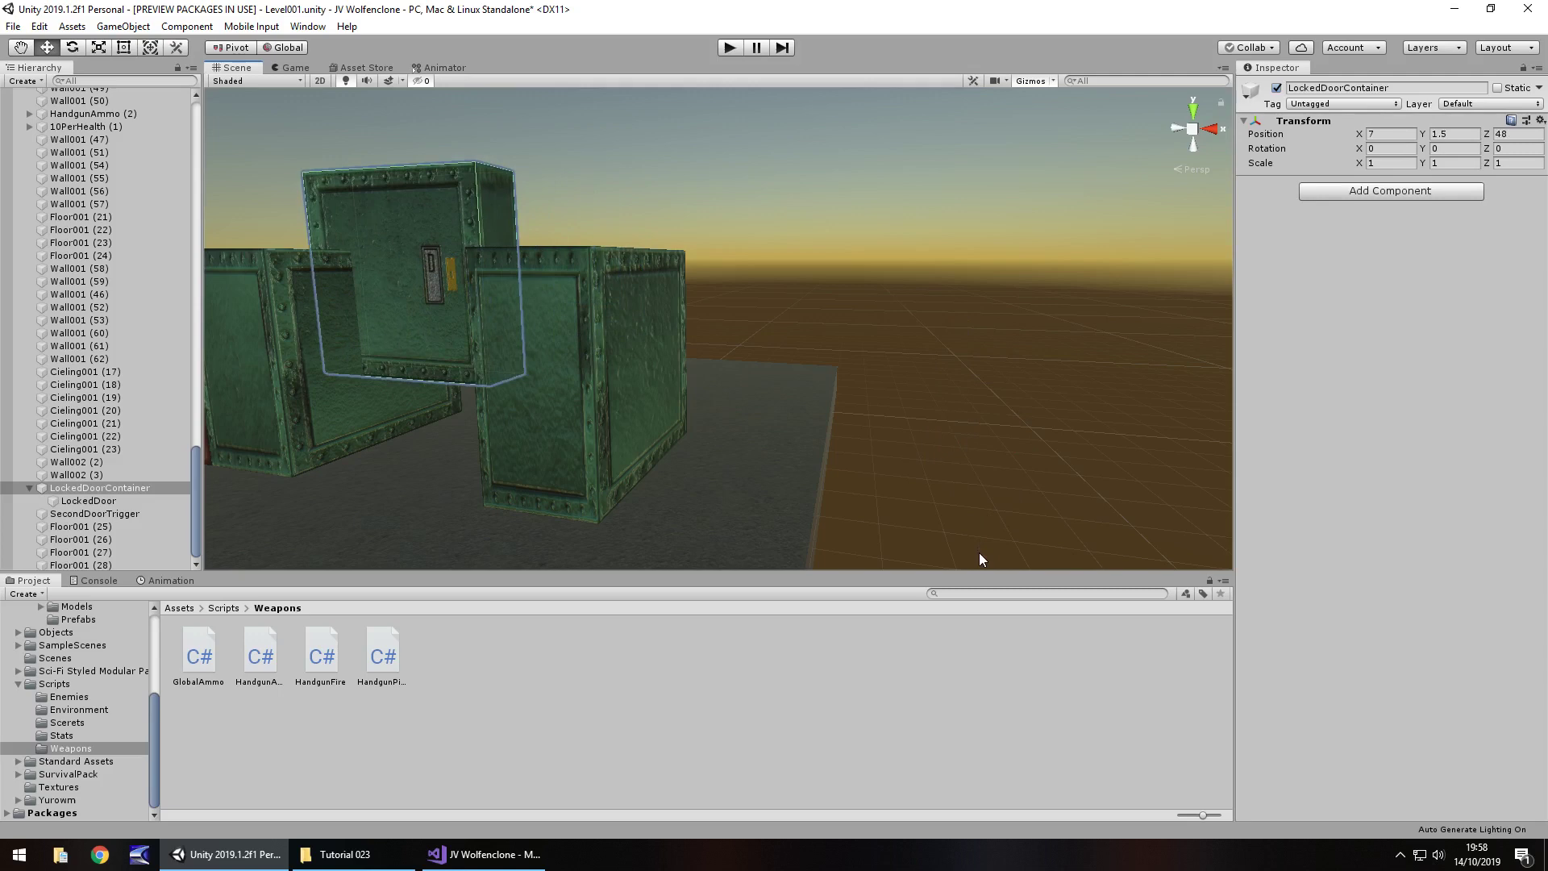
right_click_drag(979, 553, 945, 287)
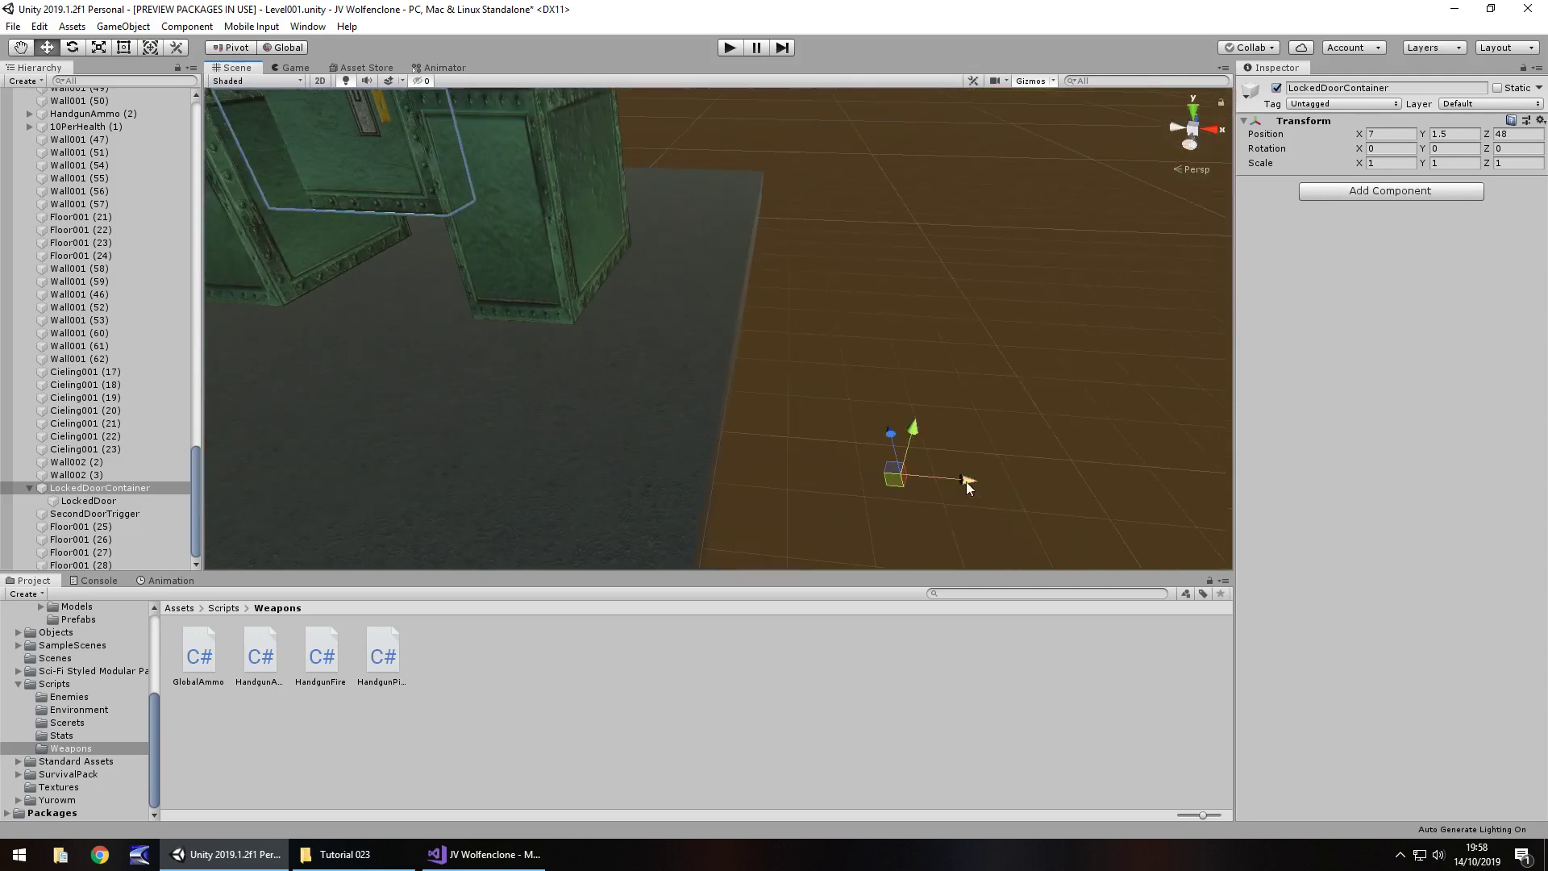
left_click_drag(966, 482, 1022, 564)
right_click_drag(937, 439, 921, 151, "alt")
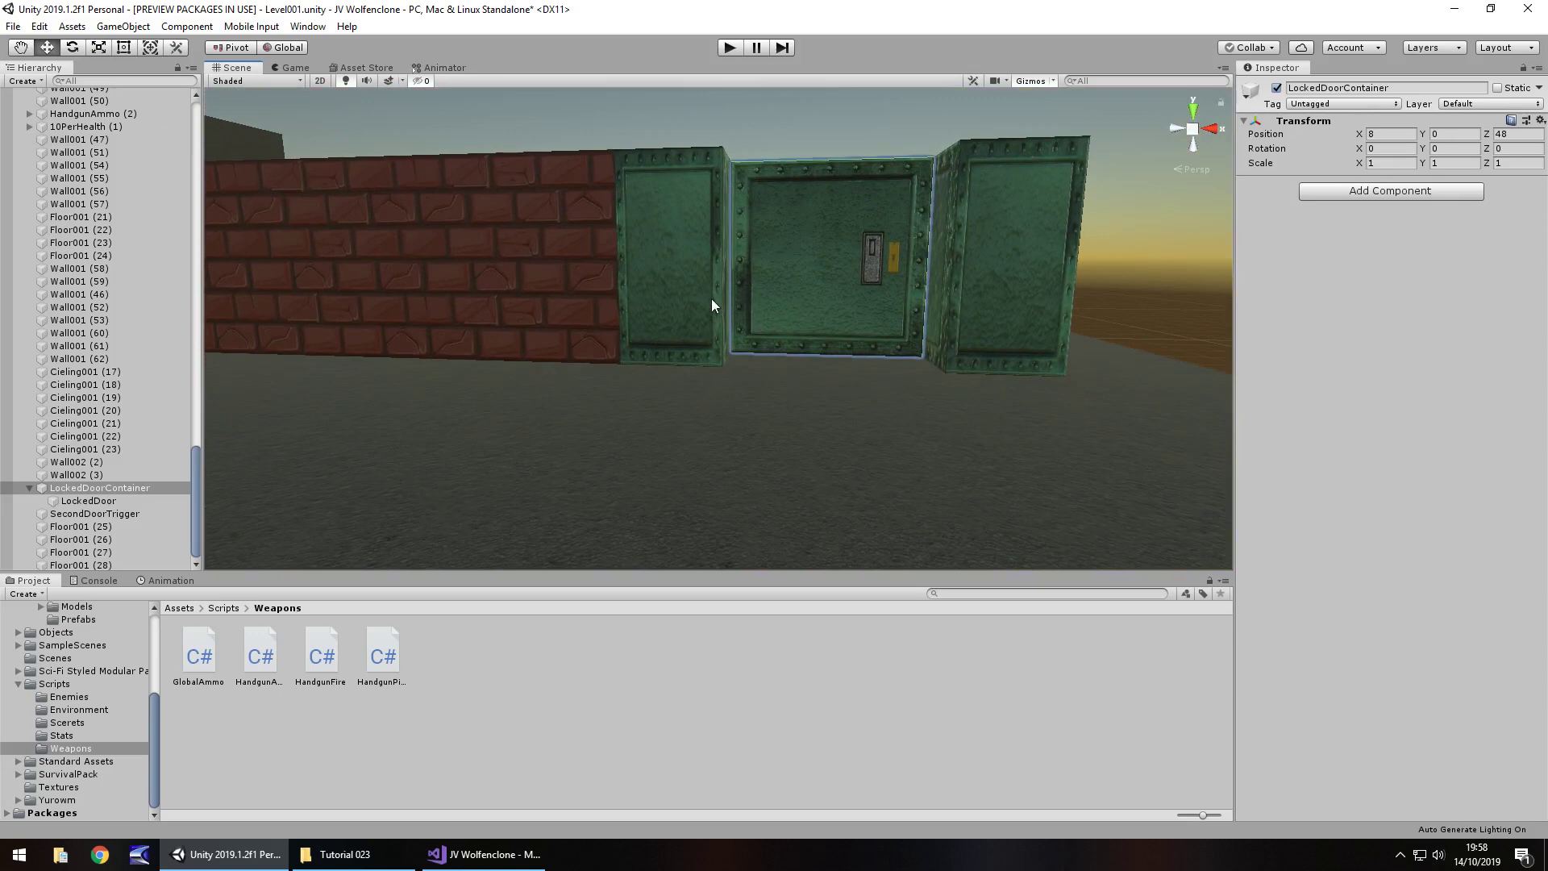
right_click_drag(713, 293, 913, 279)
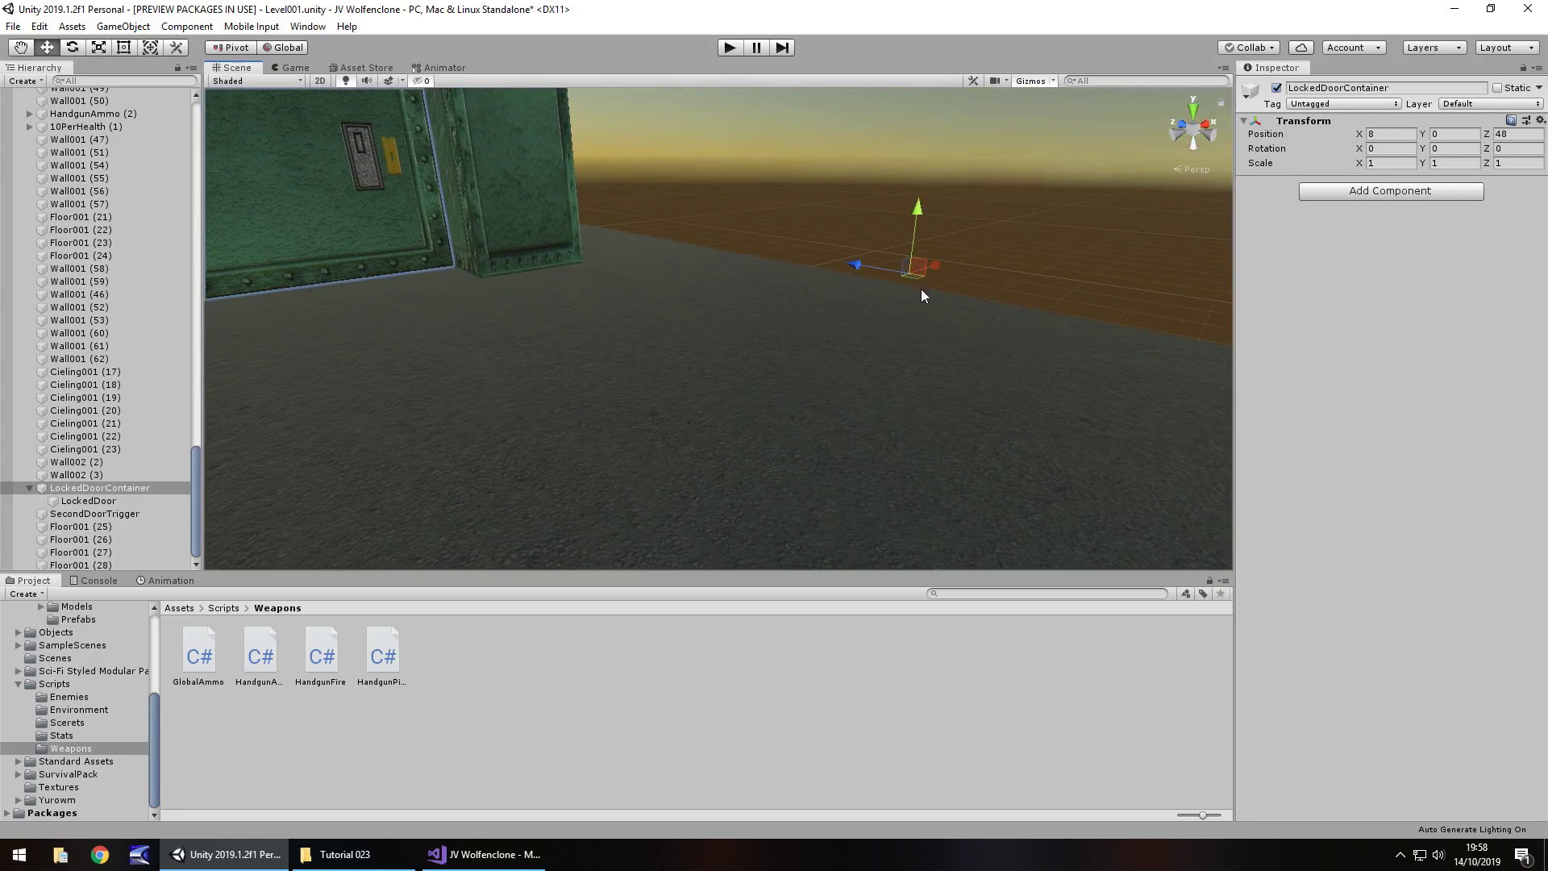
left_click(730, 49)
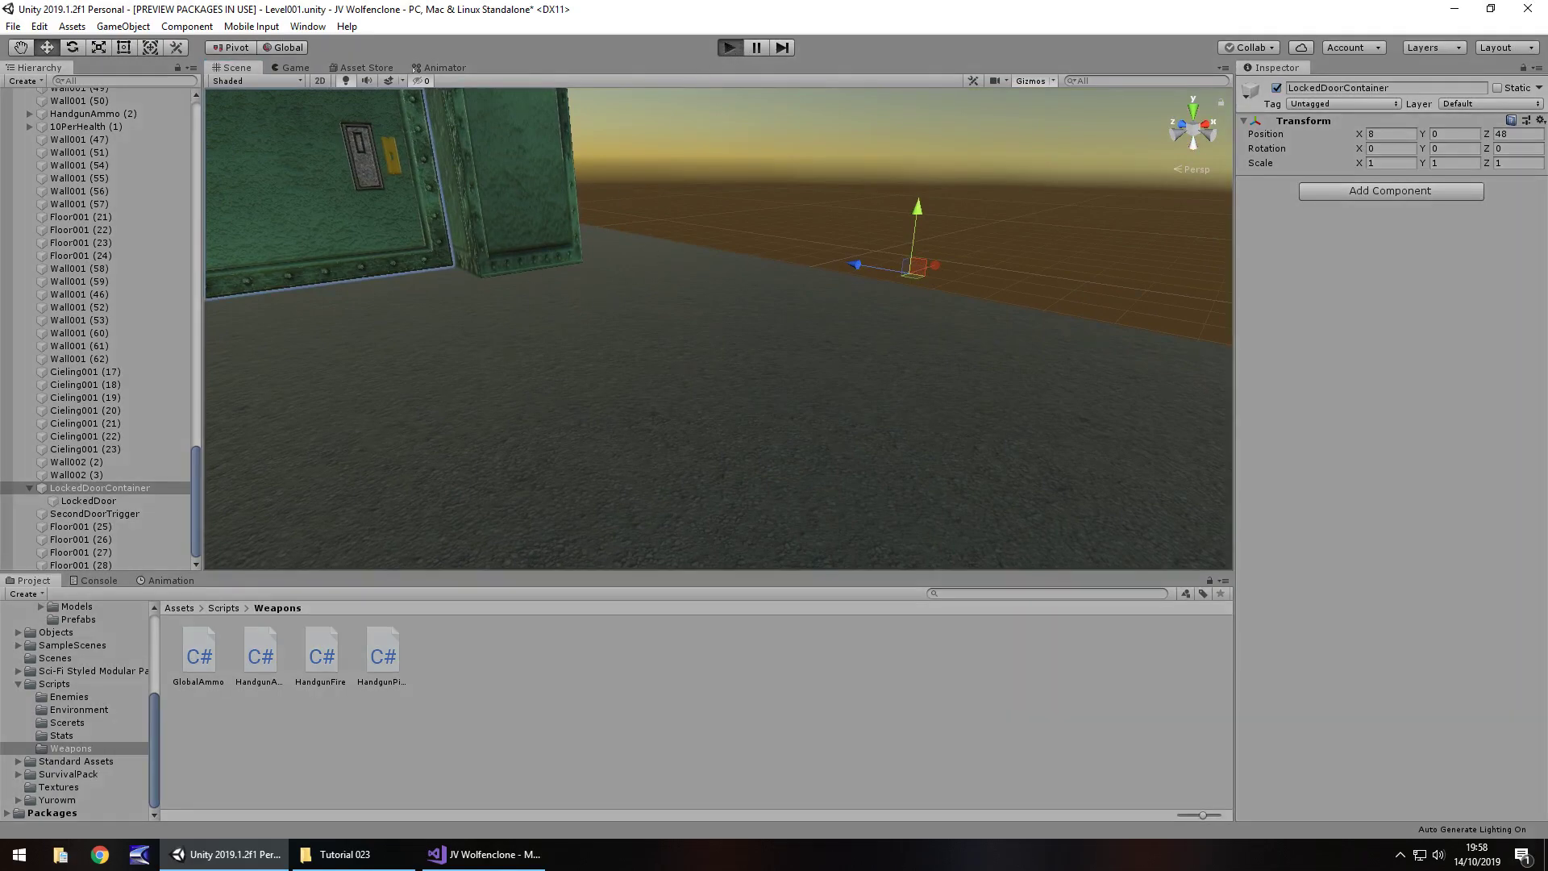
key("w")
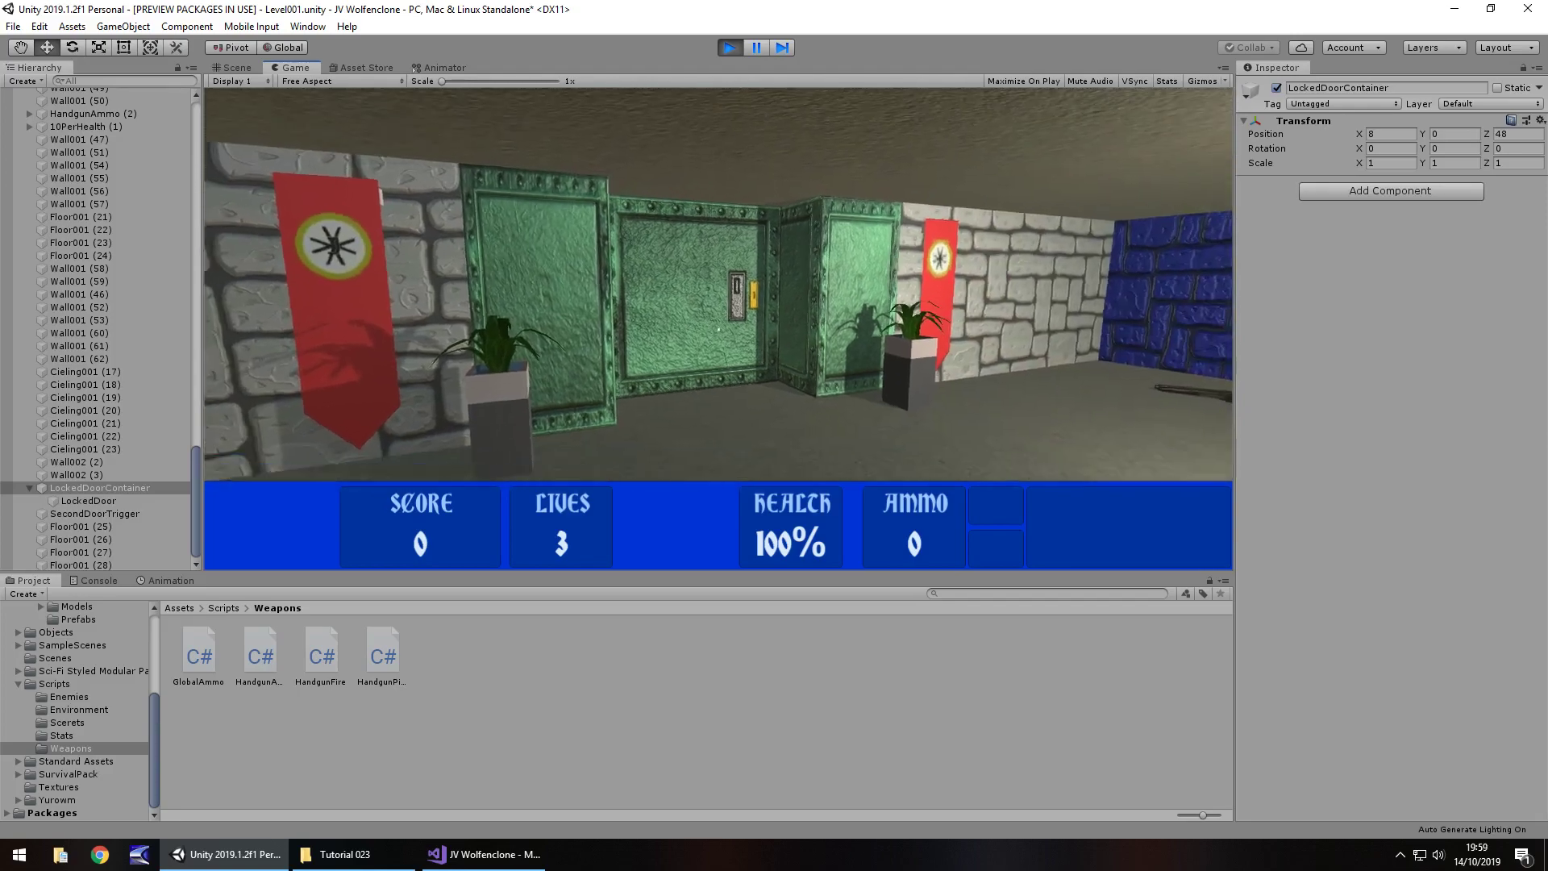
key("w")
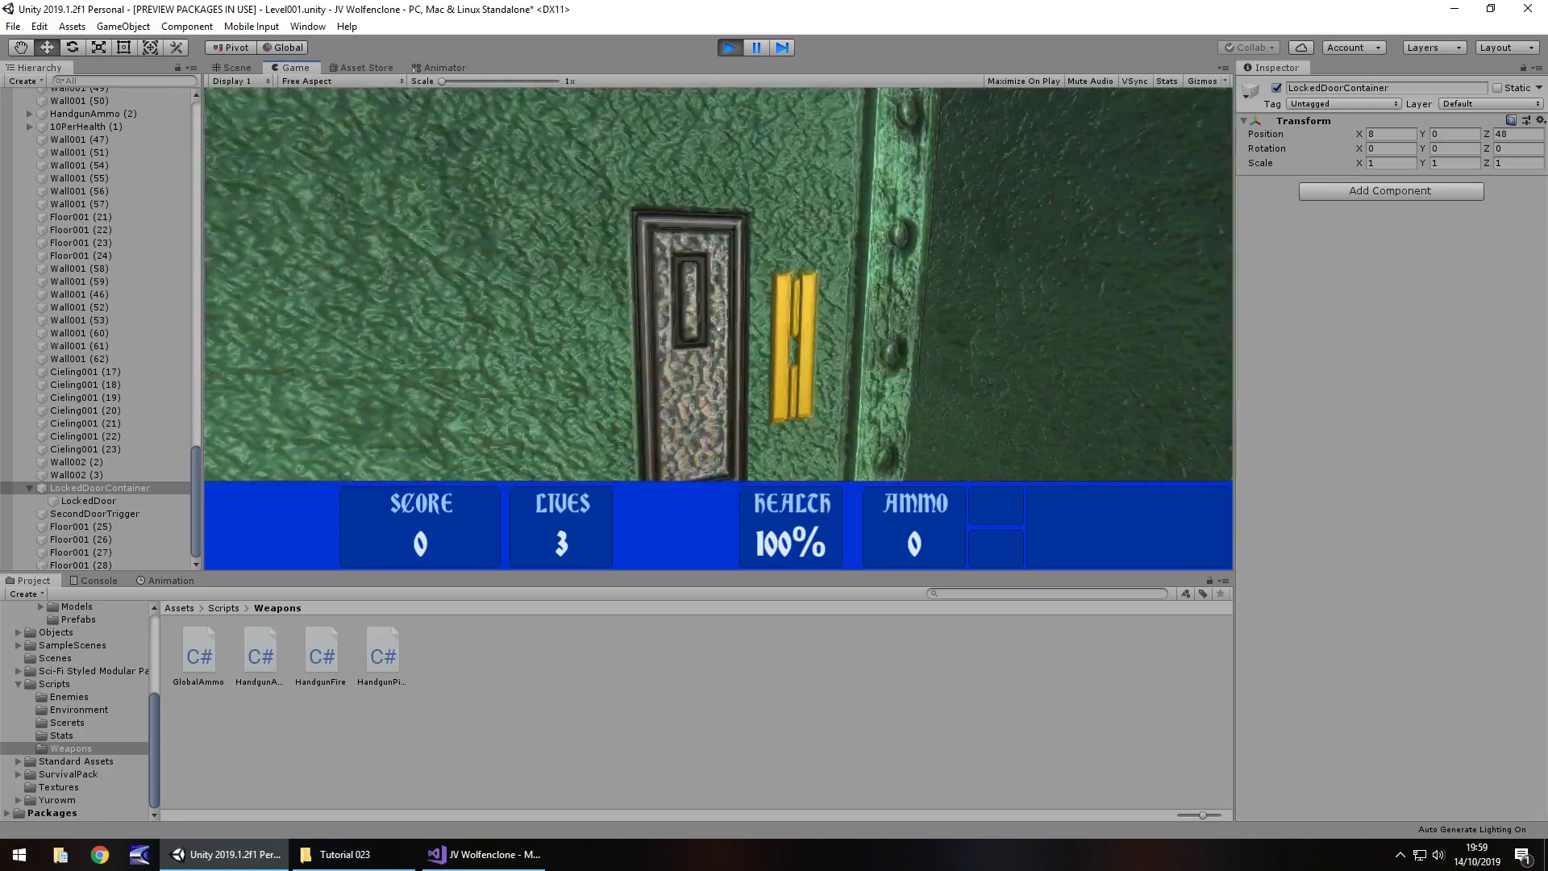
key("w")
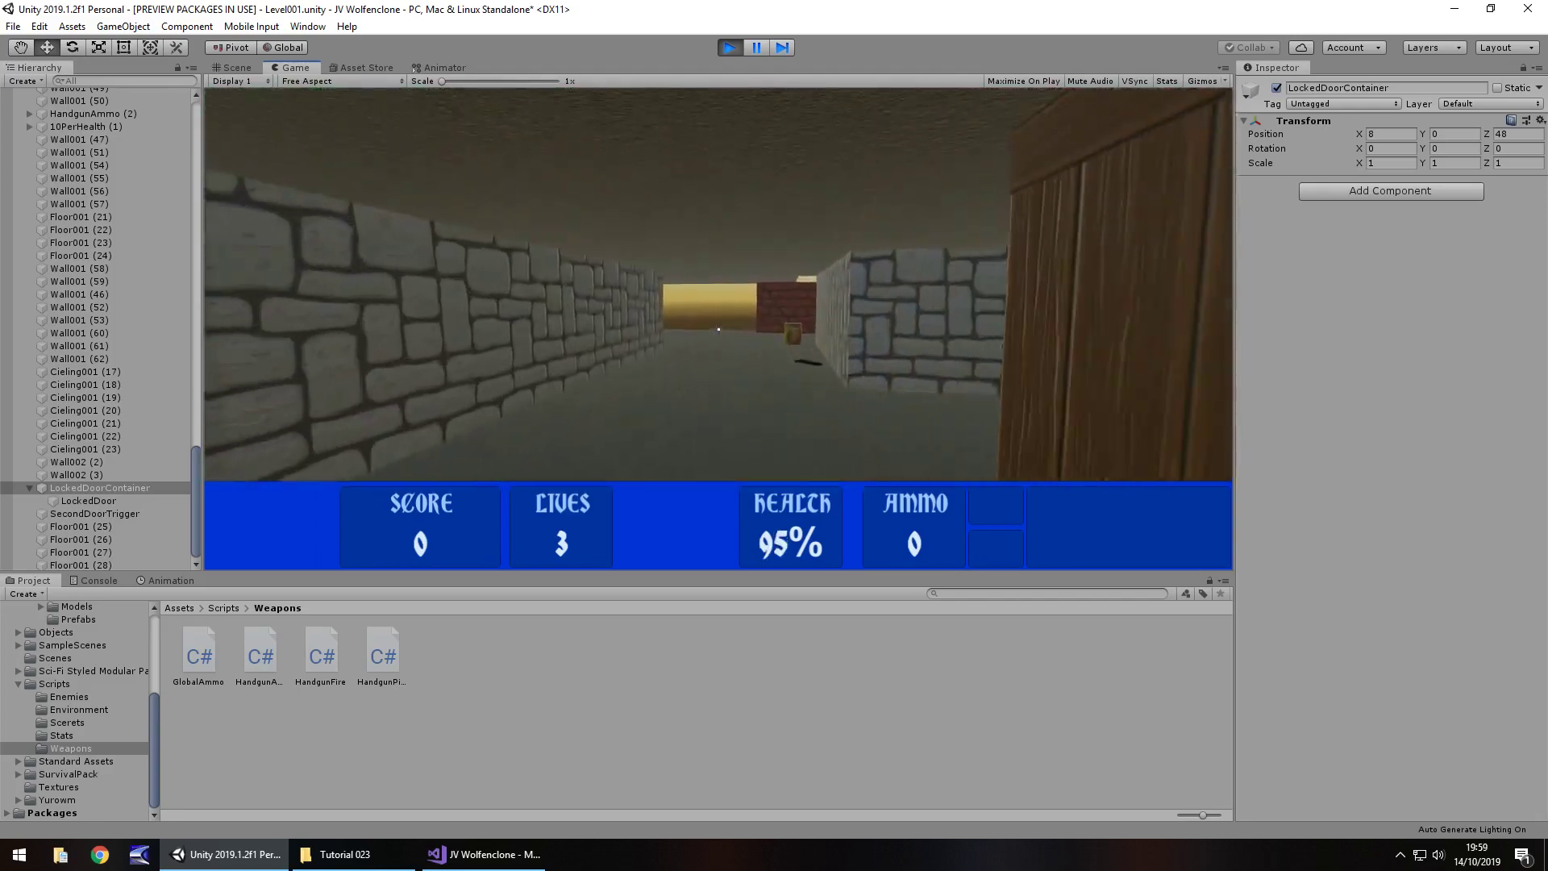
key("w")
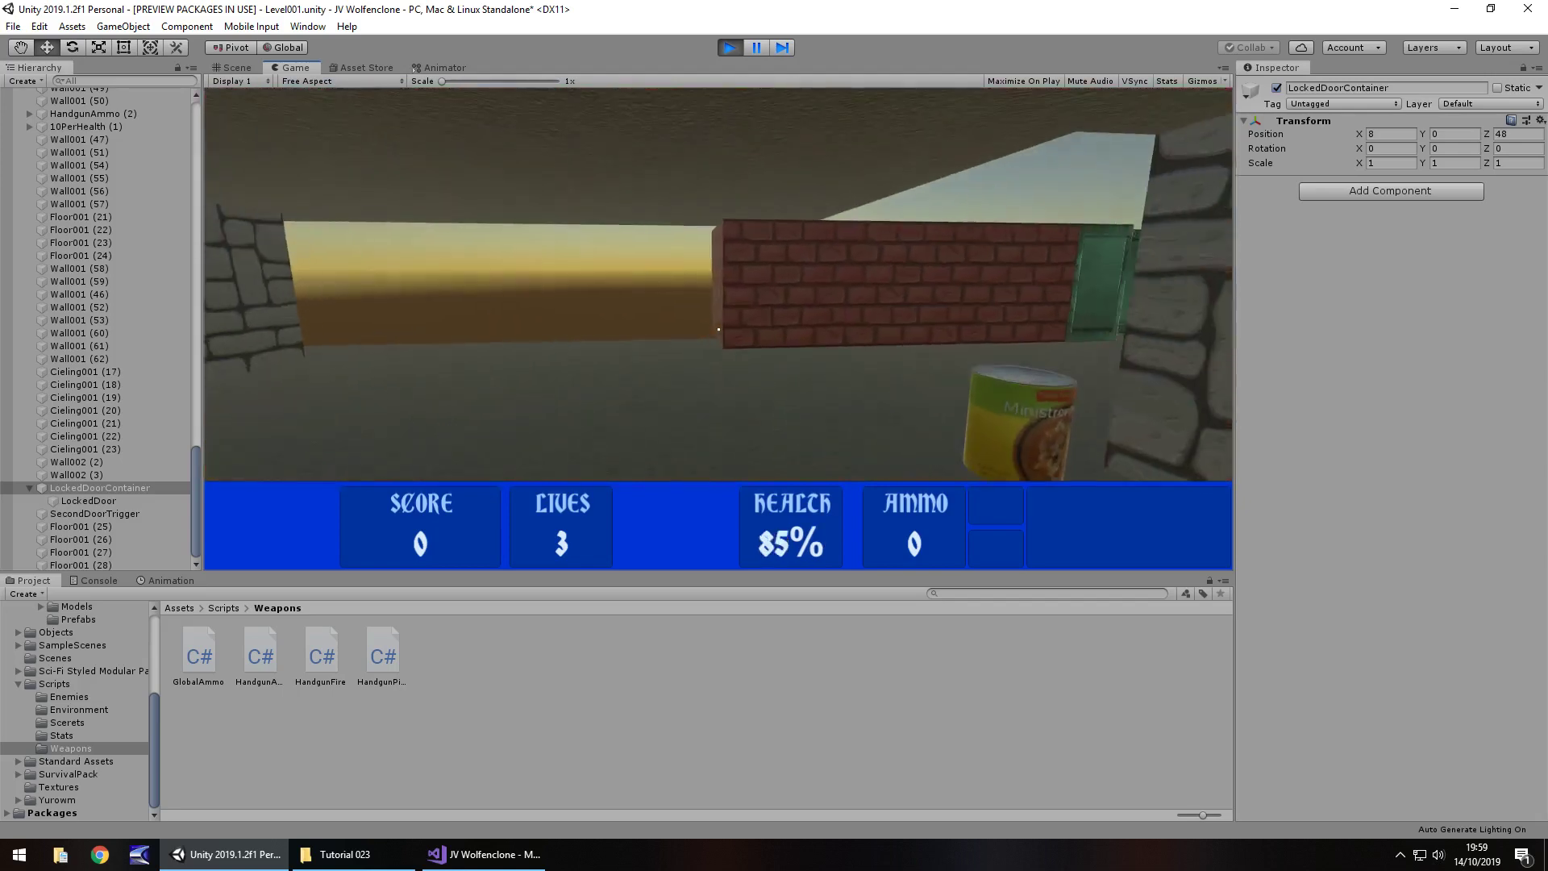
key("w")
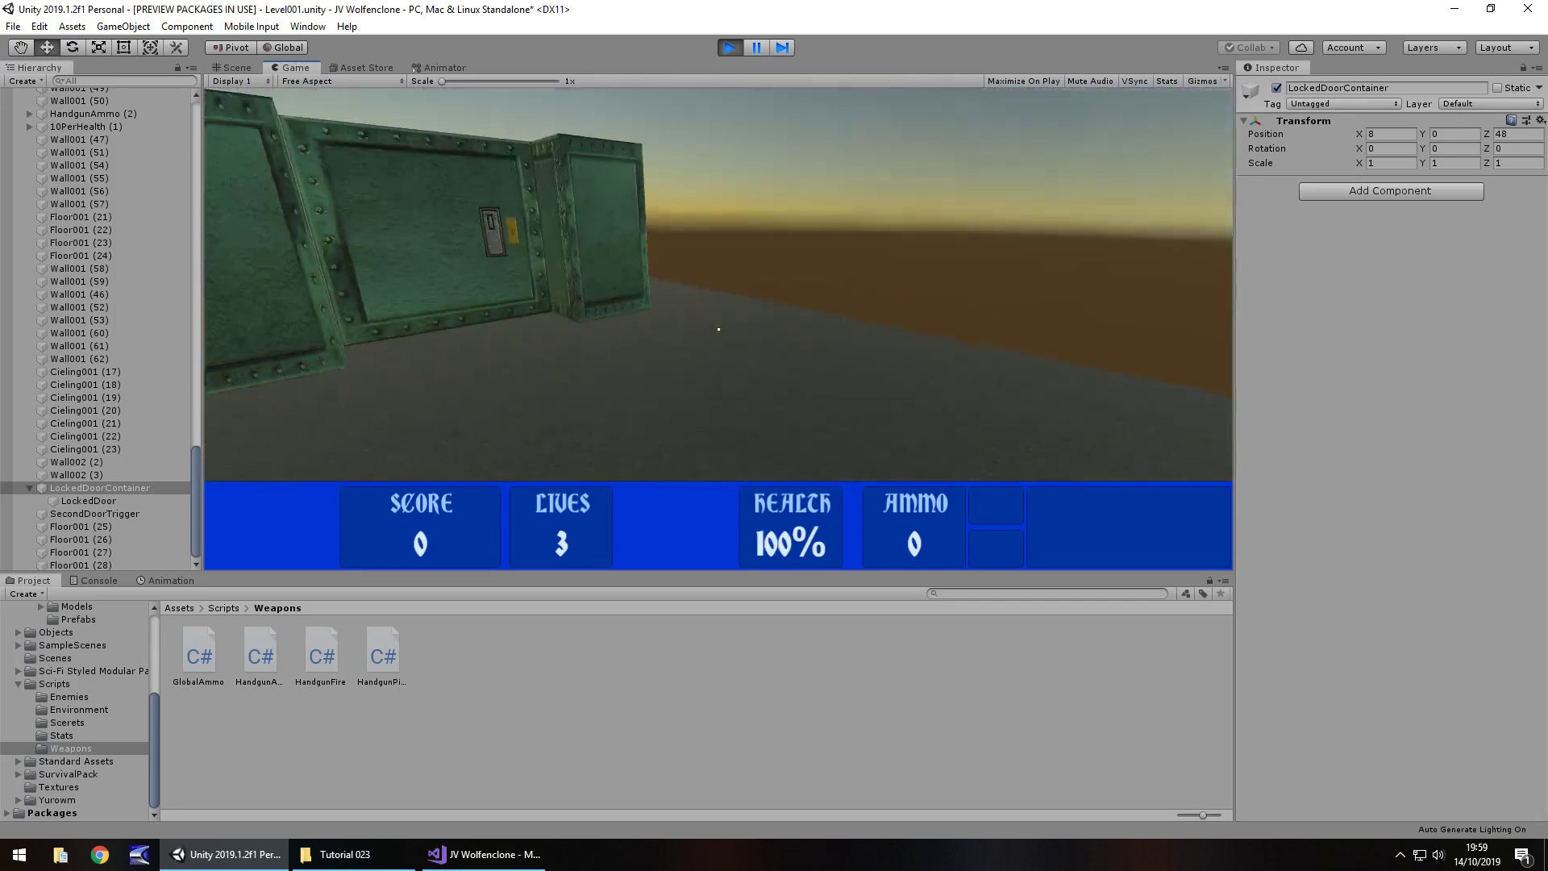
key("w")
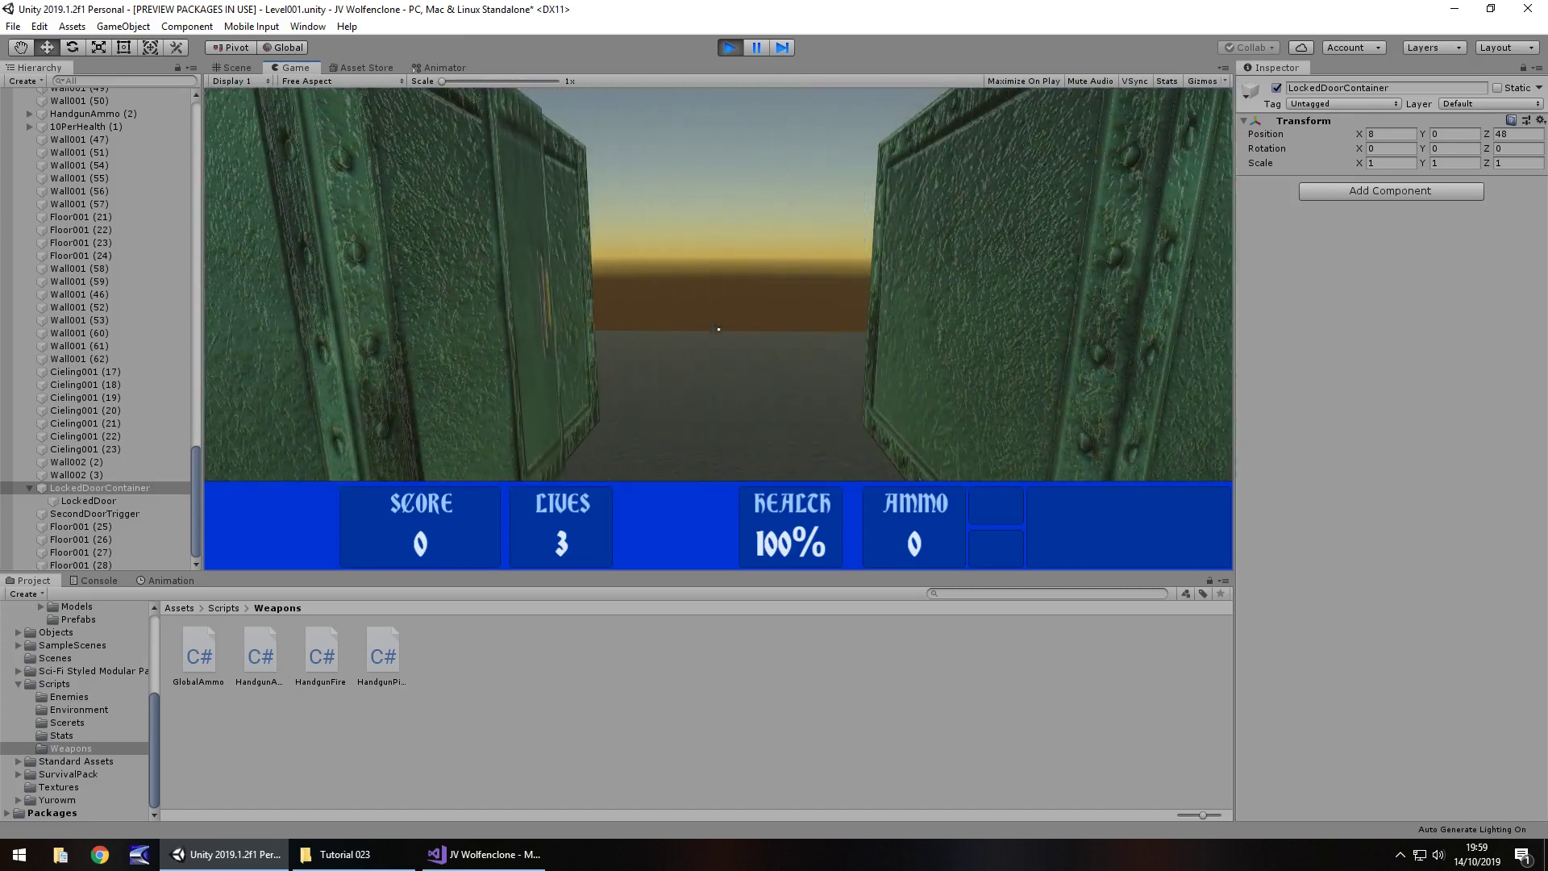
key("ctrl+p")
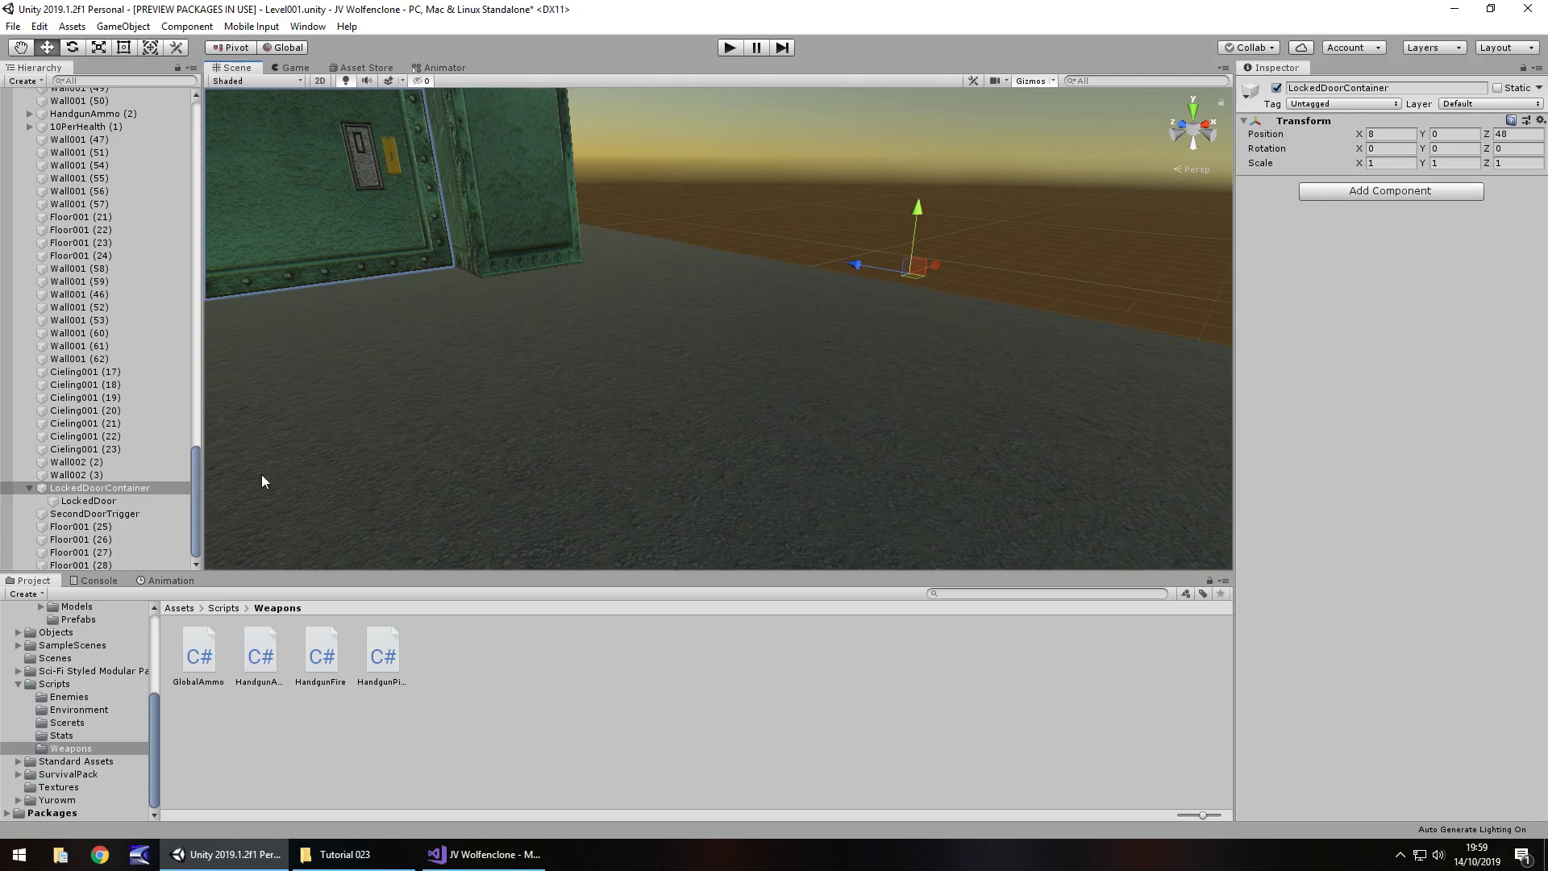
Step: Deactivate the SecondDoorTrigger object
left_click(128, 513)
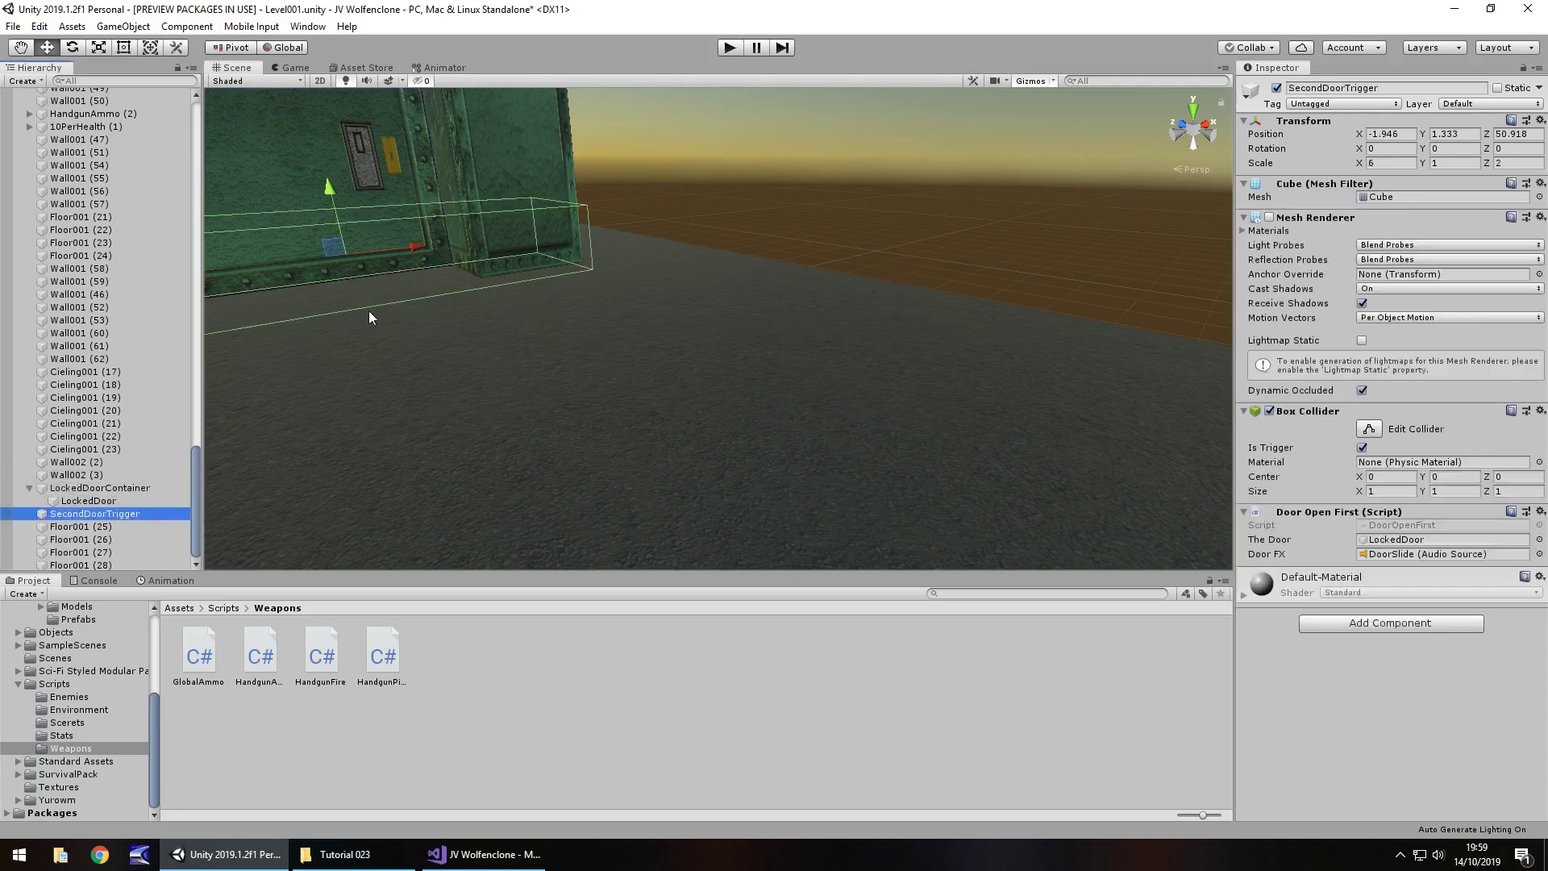
left_click(1277, 88)
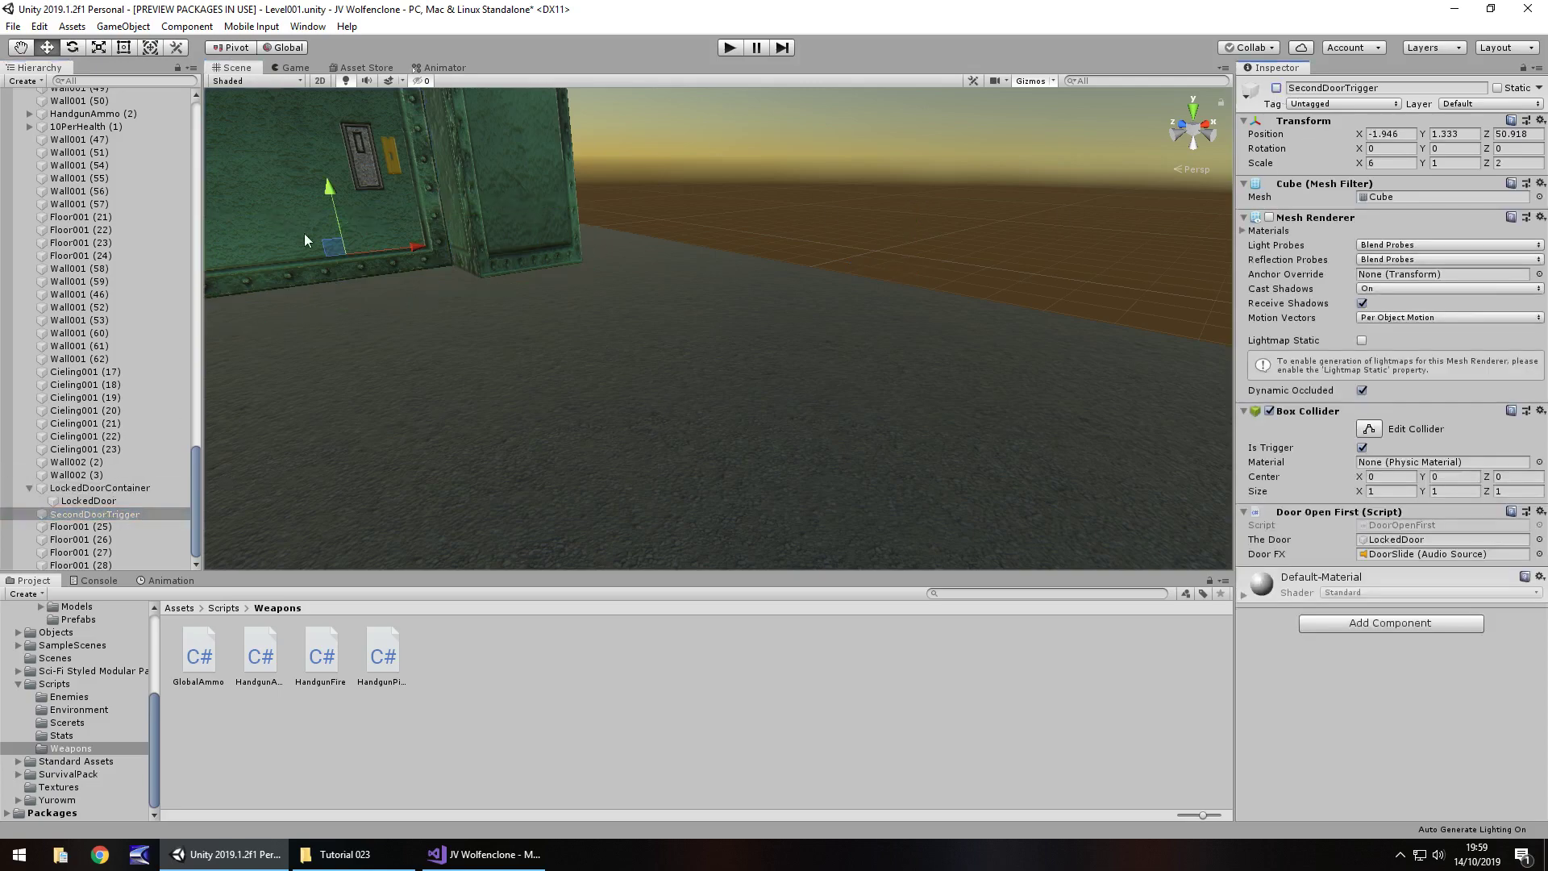
middle_click_drag(303, 234, 809, 285)
scroll(809, 285, "down", 3)
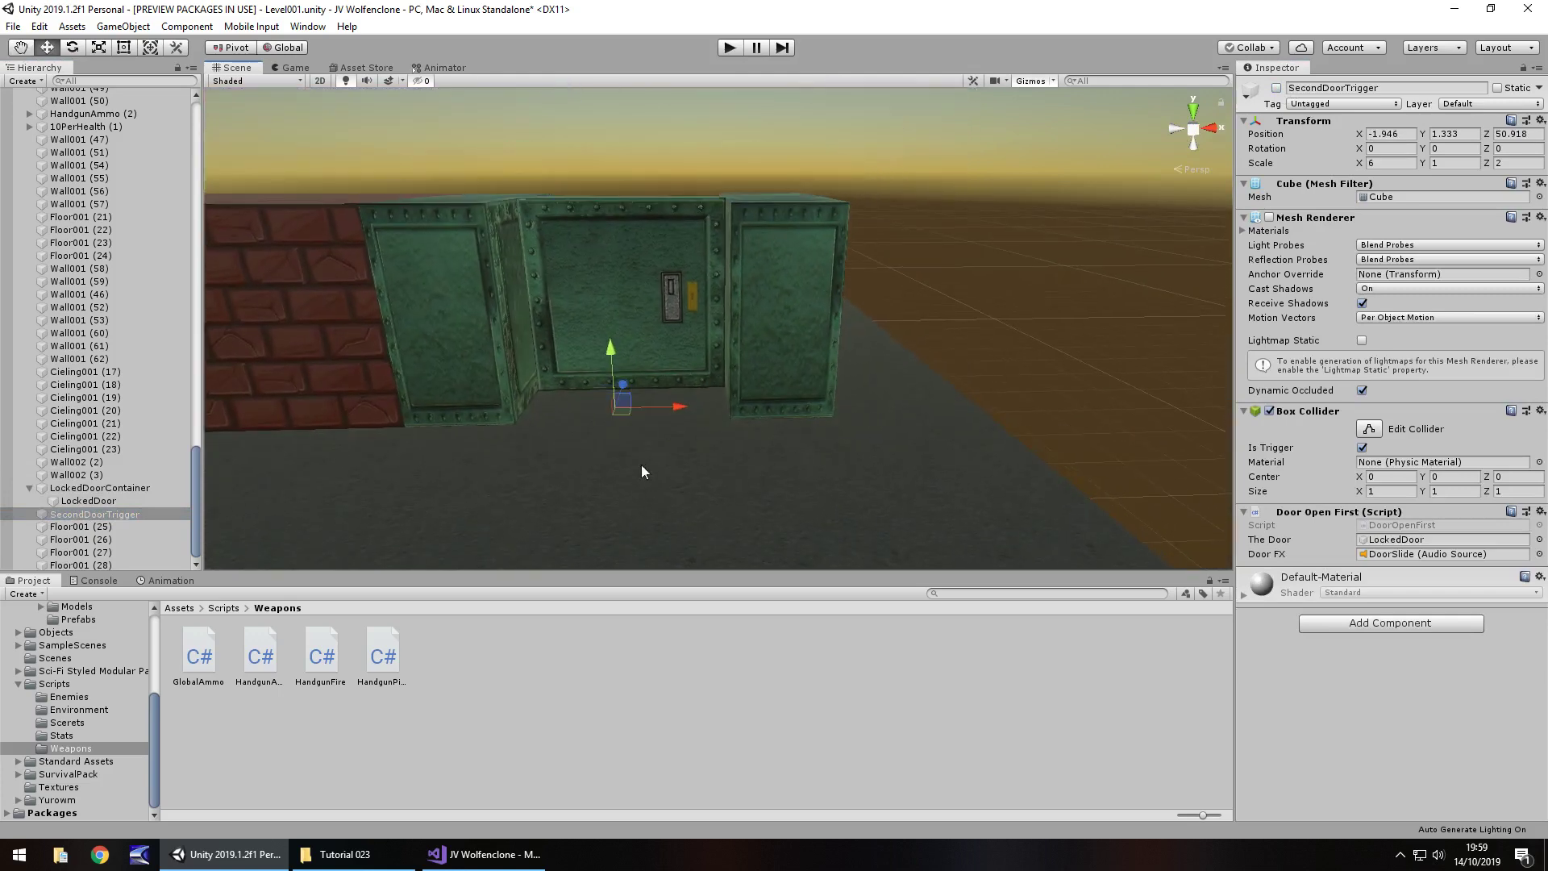
right_click_drag(518, 350, 411, 342)
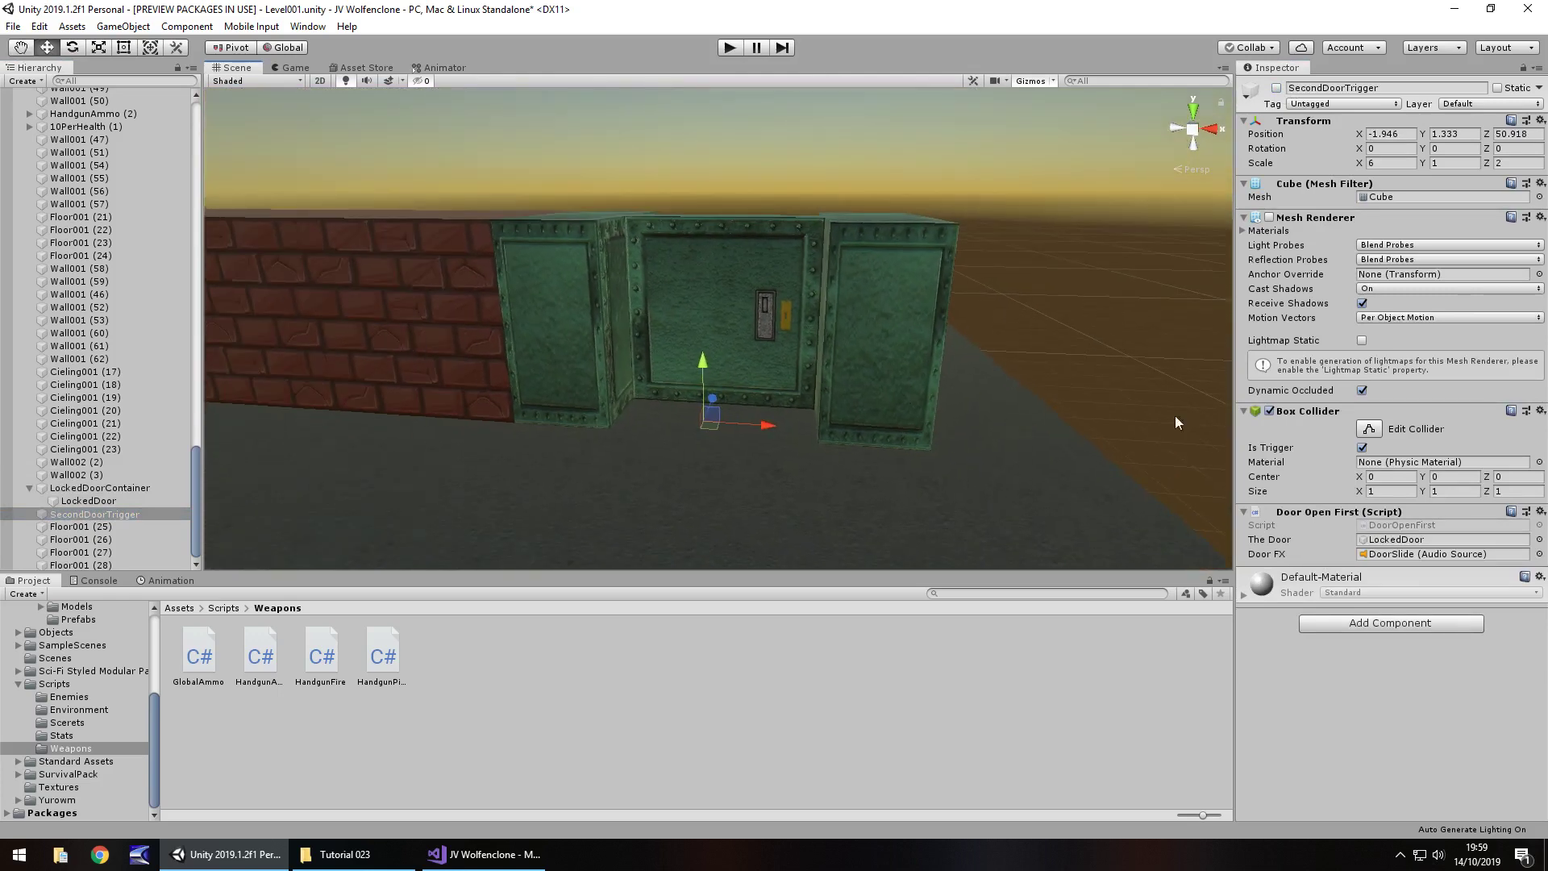
Step: Slide brick wall Wall001 (63) along X to 4, right beside the door
left_click(359, 306)
left_click_drag(523, 306, 913, 340)
right_click_drag(913, 340, 832, 359)
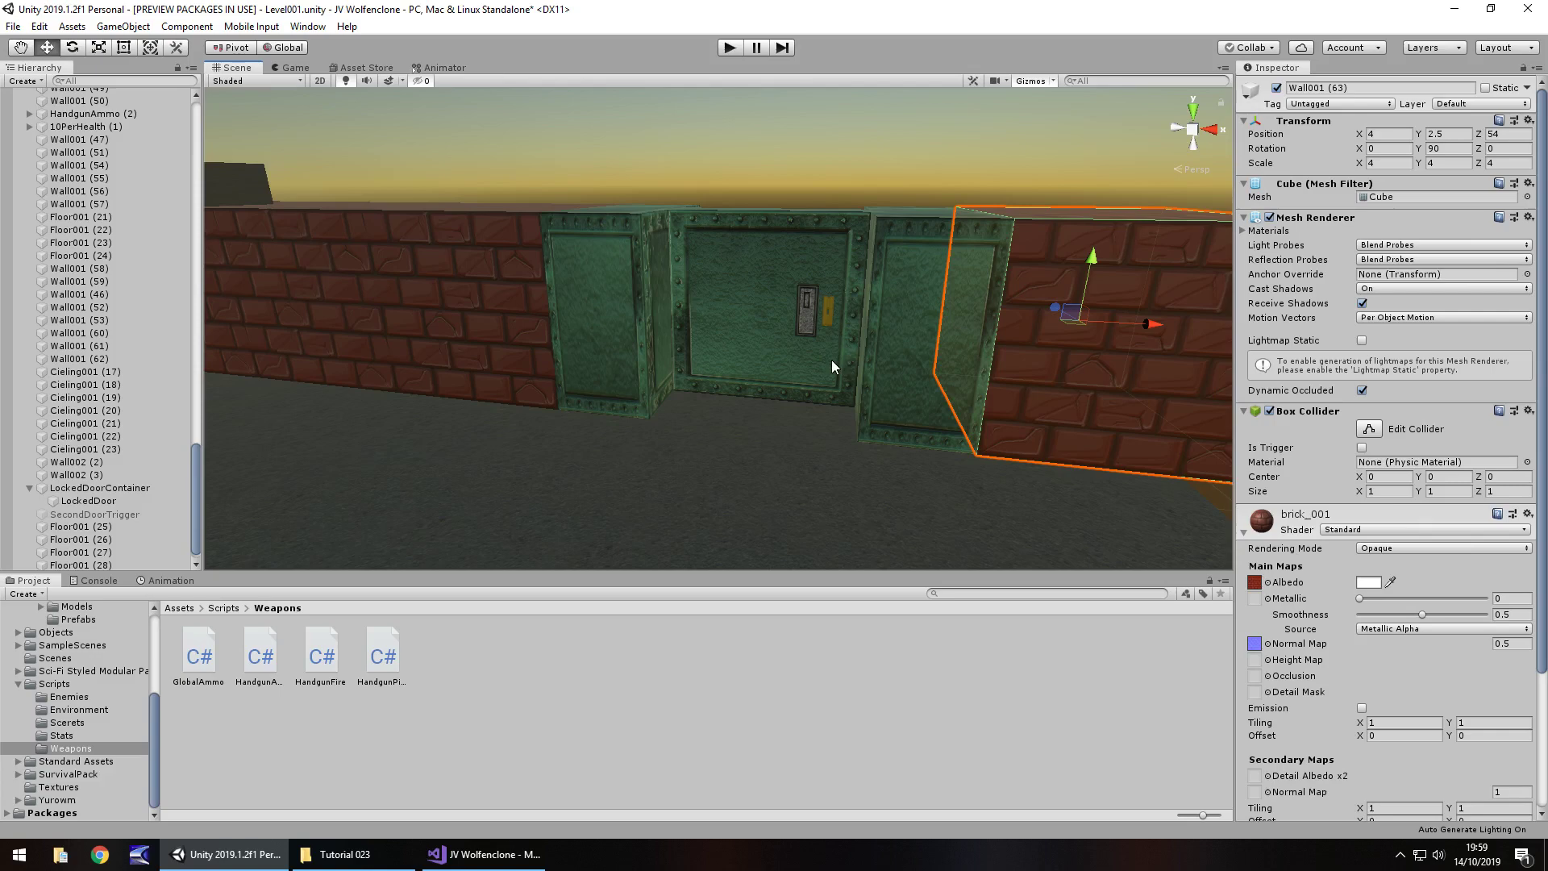
Step: Duplicate brick wall block Wall001 (50) and slide the copy along to extend the wall
right_click_drag(832, 360, 990, 313)
left_click(990, 313)
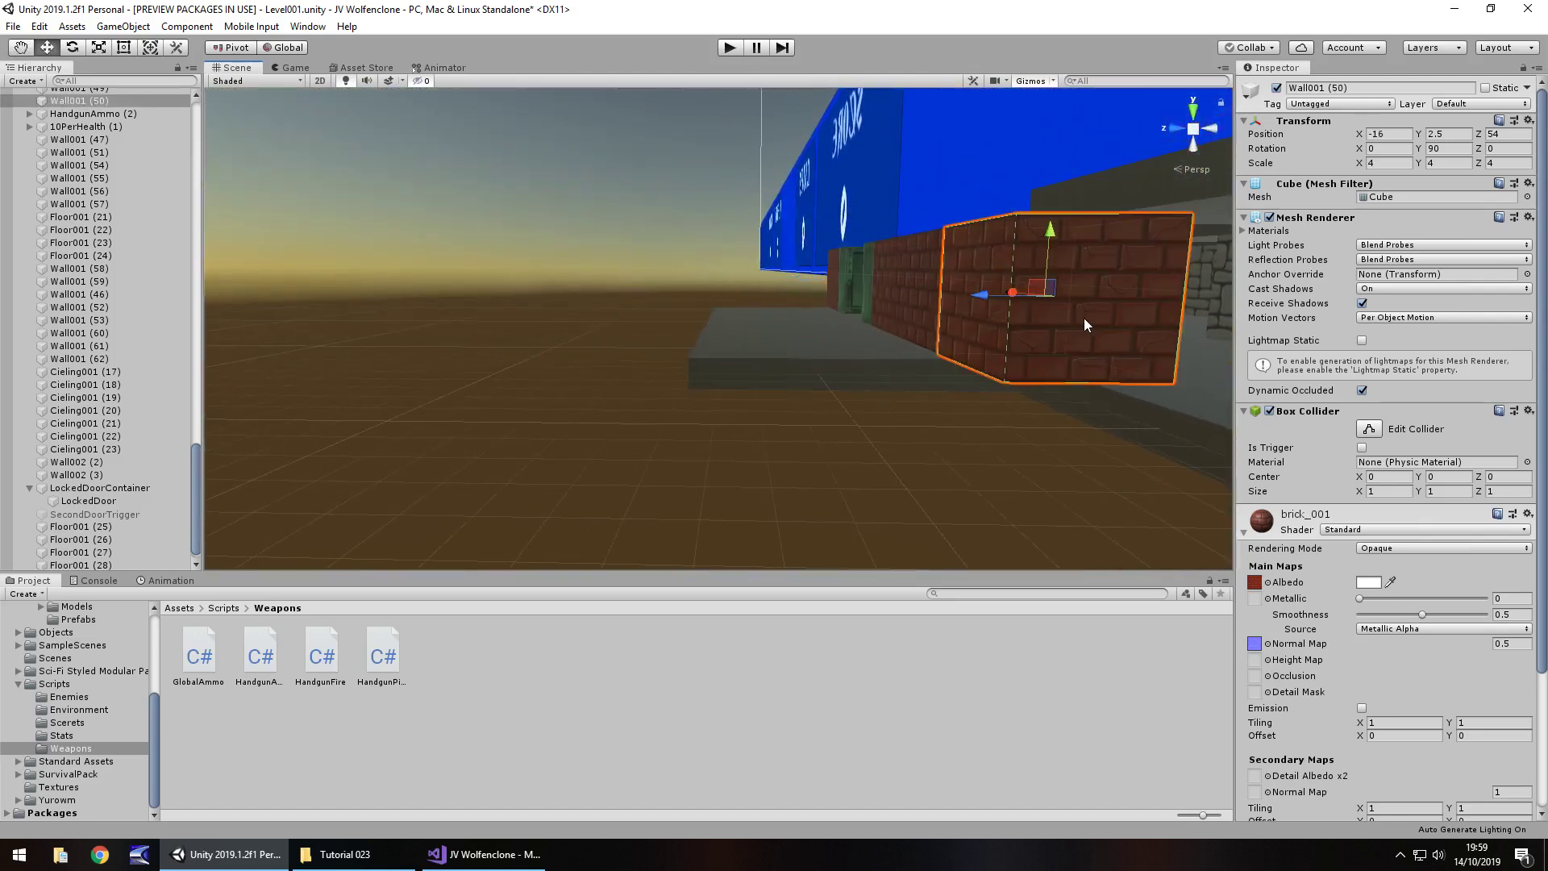
key("ctrl+d")
left_click_drag(980, 298, 690, 303)
Step: Select floor tiles Floor001 (18) and Floor001 (20) and slide them forward to extend the floor
right_click_drag(941, 399, 1003, 368)
left_click(941, 420)
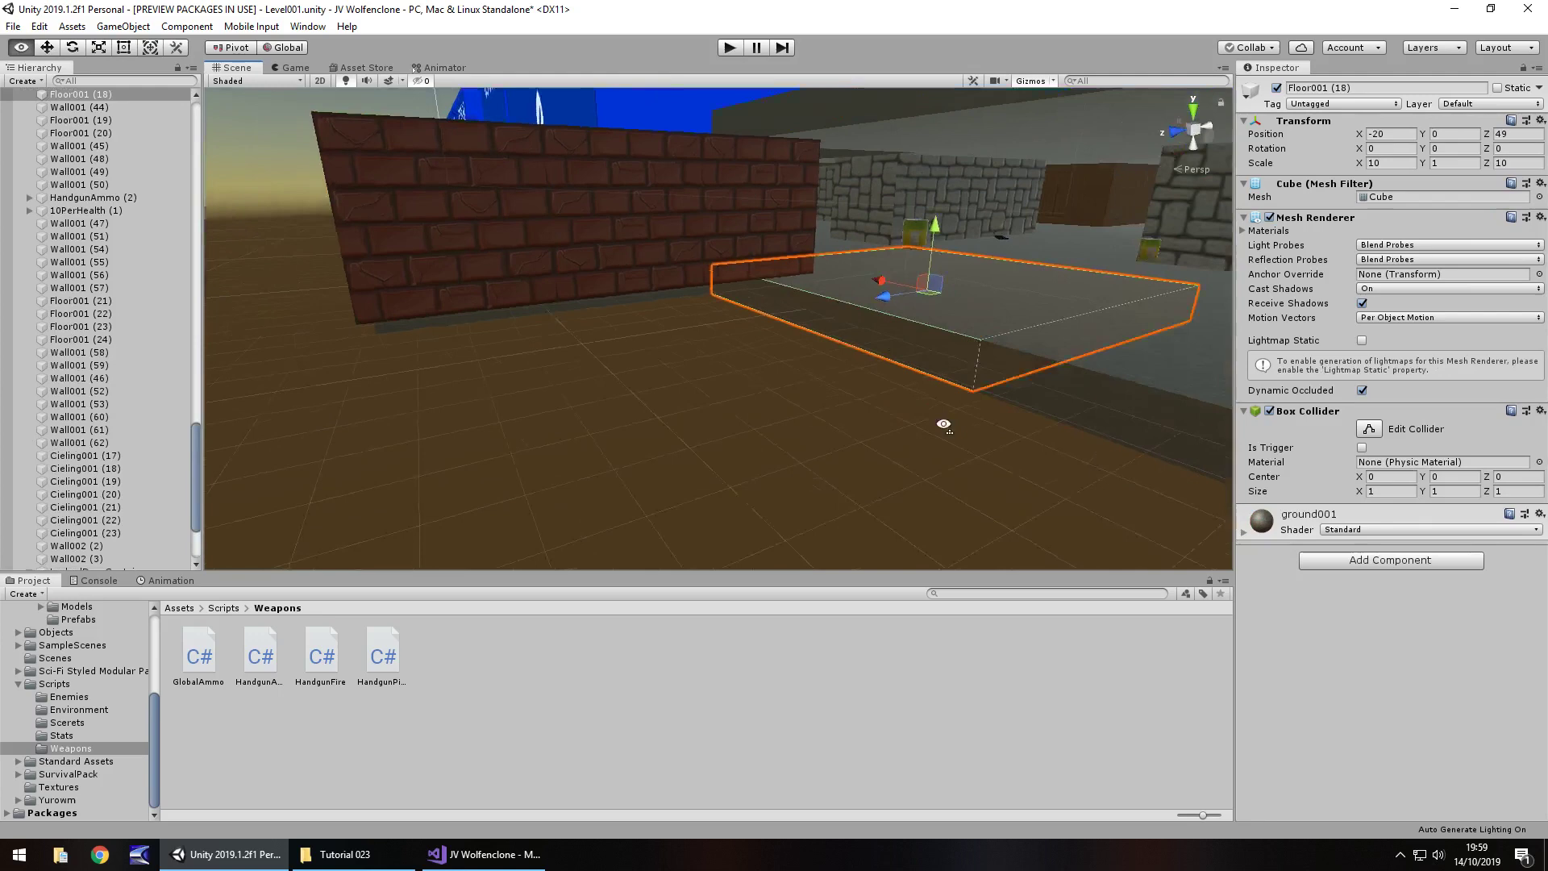
right_click_drag(940, 425, 914, 307)
left_click(917, 304, "shift")
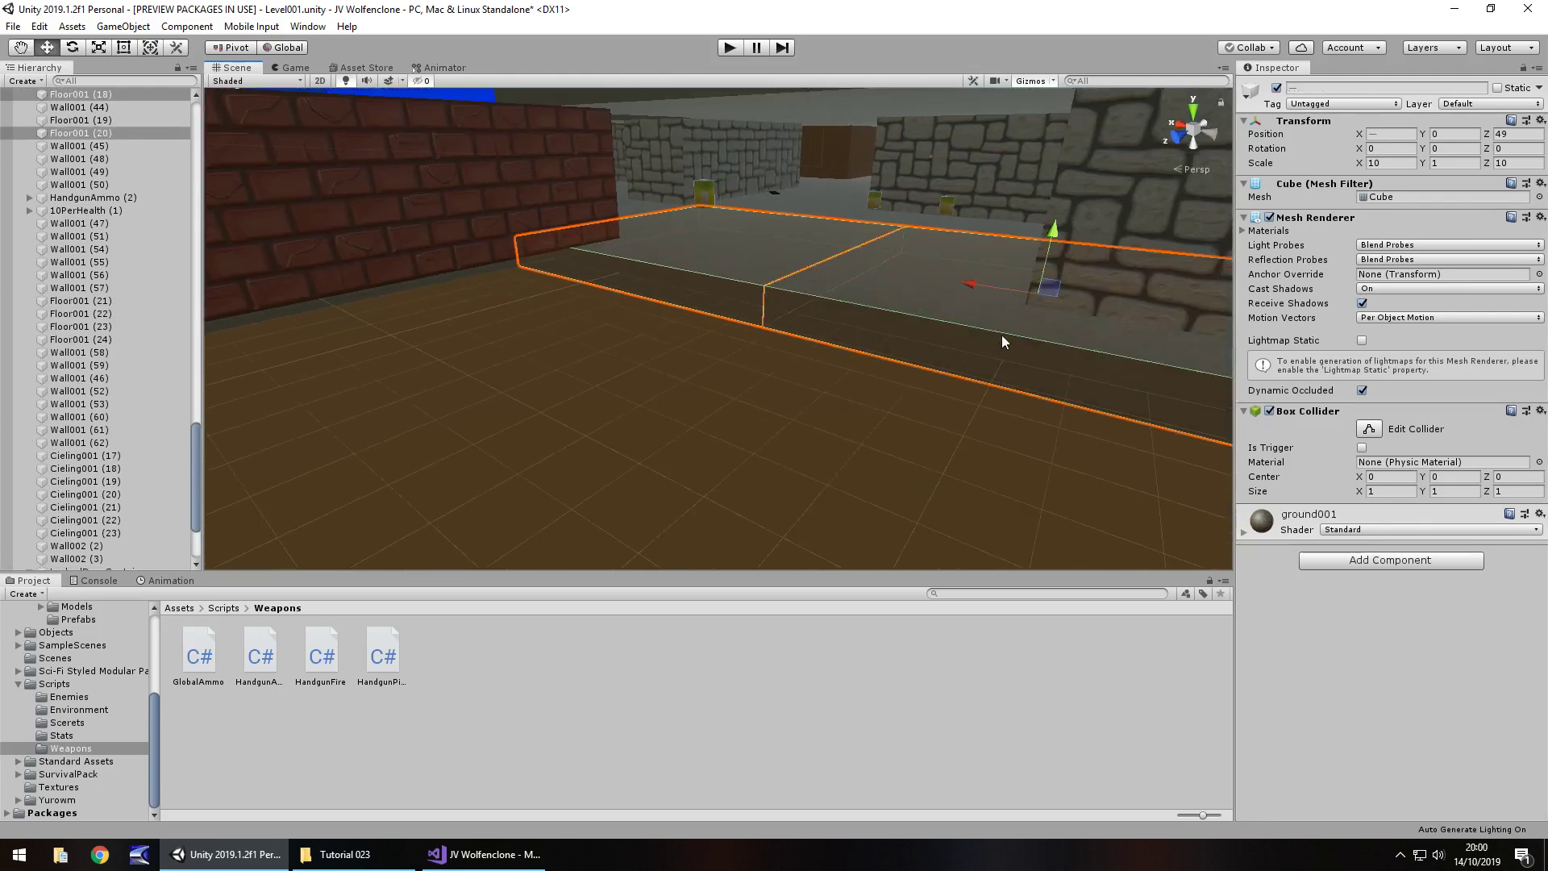
left_click_drag(1021, 300, 997, 411)
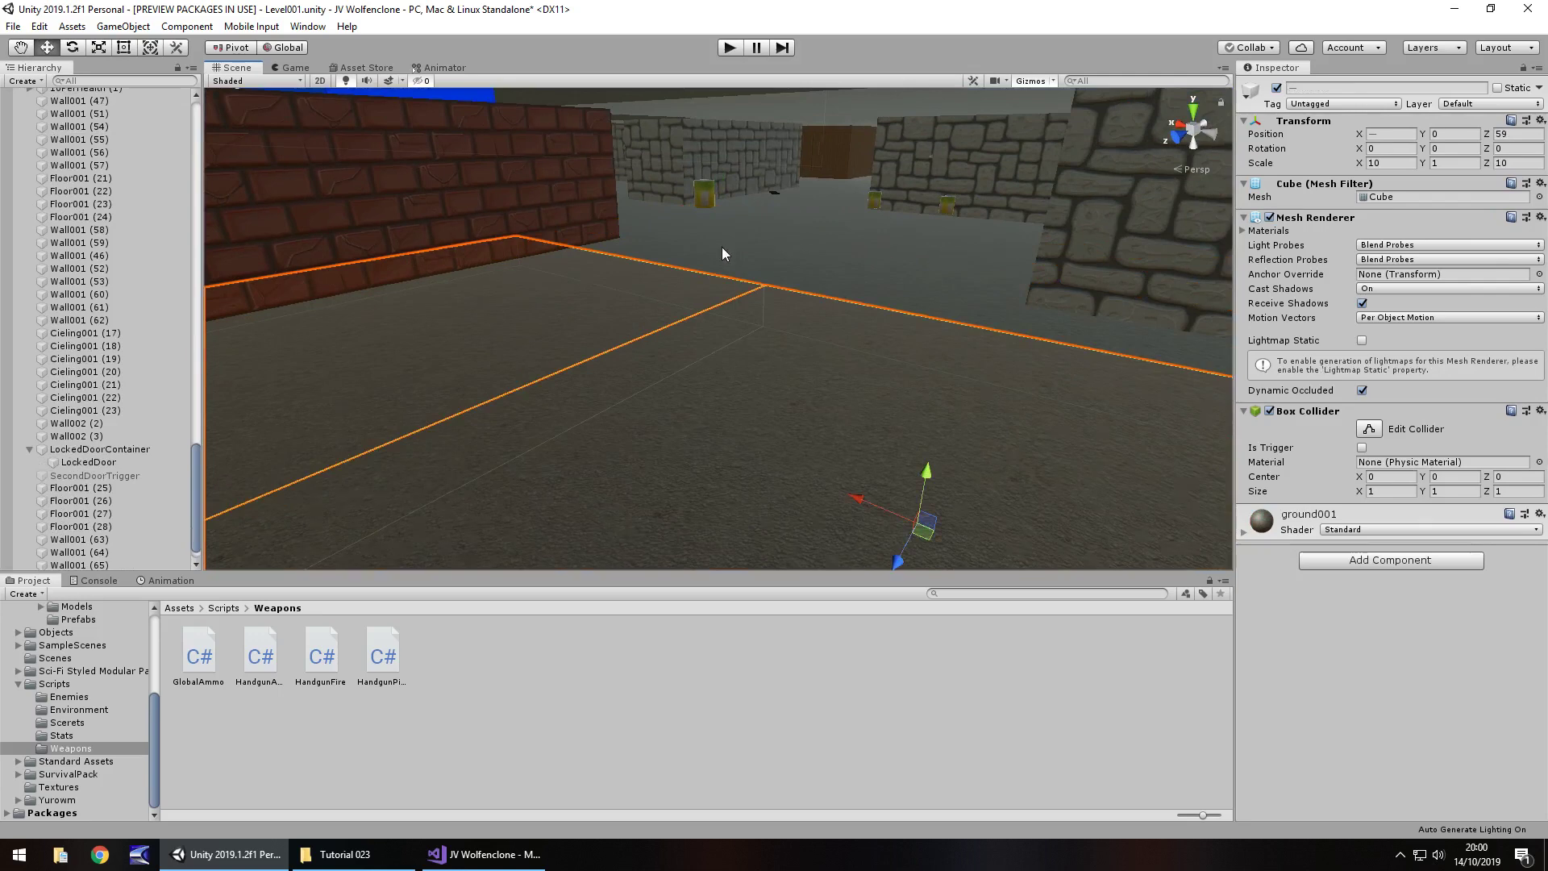
Step: Duplicate stone wall cube Wall001 (51) and slide the copy along to extend the stone wall
right_click_drag(723, 253, 936, 275)
right_click_drag(833, 301, 990, 289)
left_click(1007, 282)
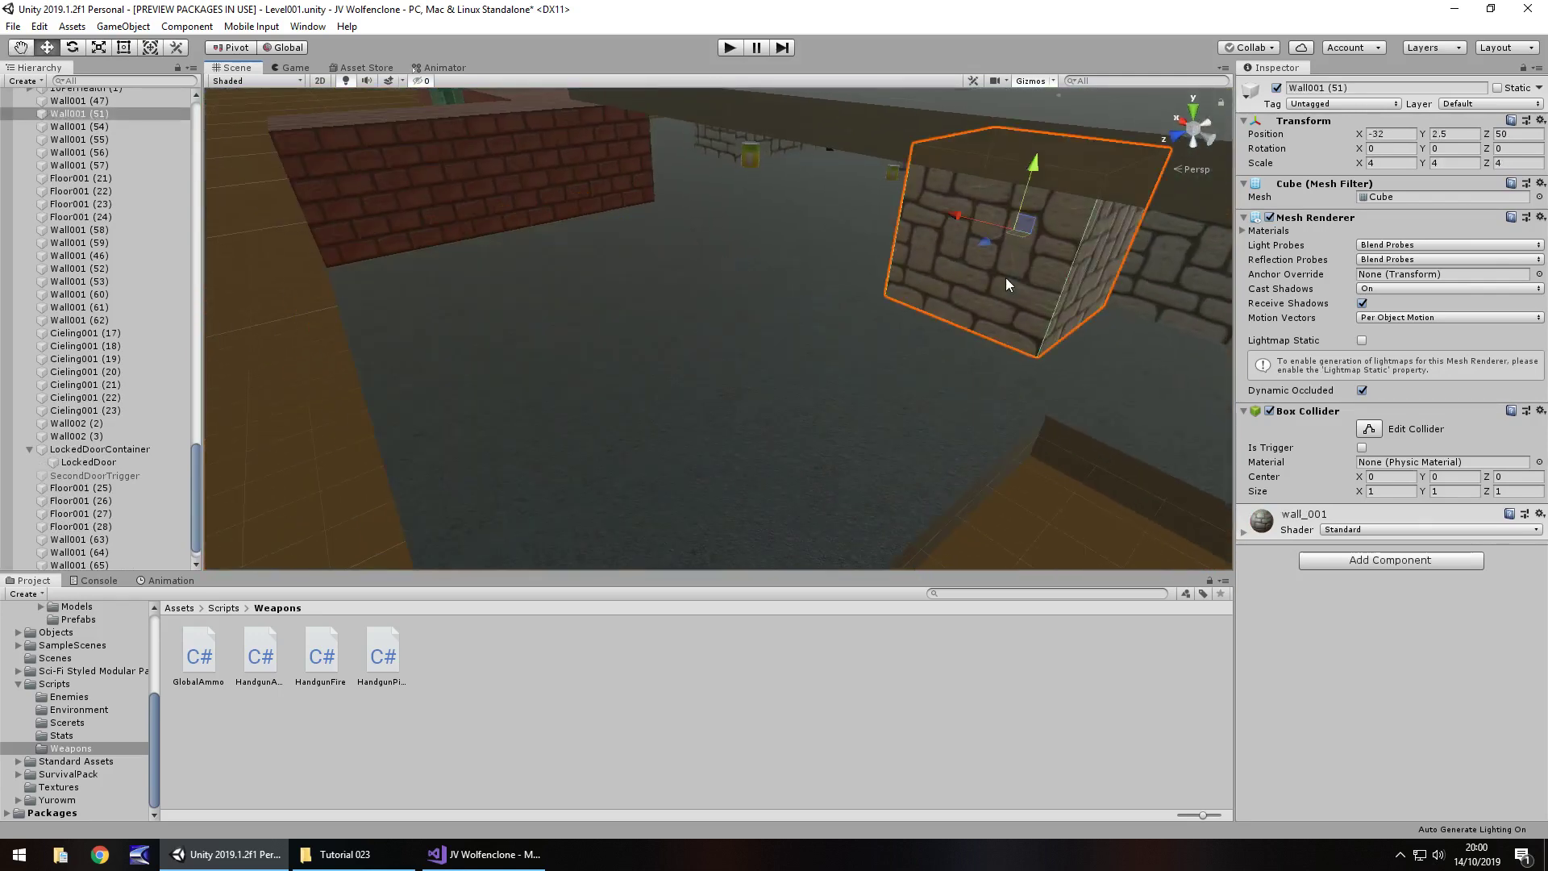
key("ctrl+d")
left_click_drag(993, 254, 906, 282)
Step: Duplicate floor tile Floor001 (30) and move the copy along X to -40
left_click(691, 411)
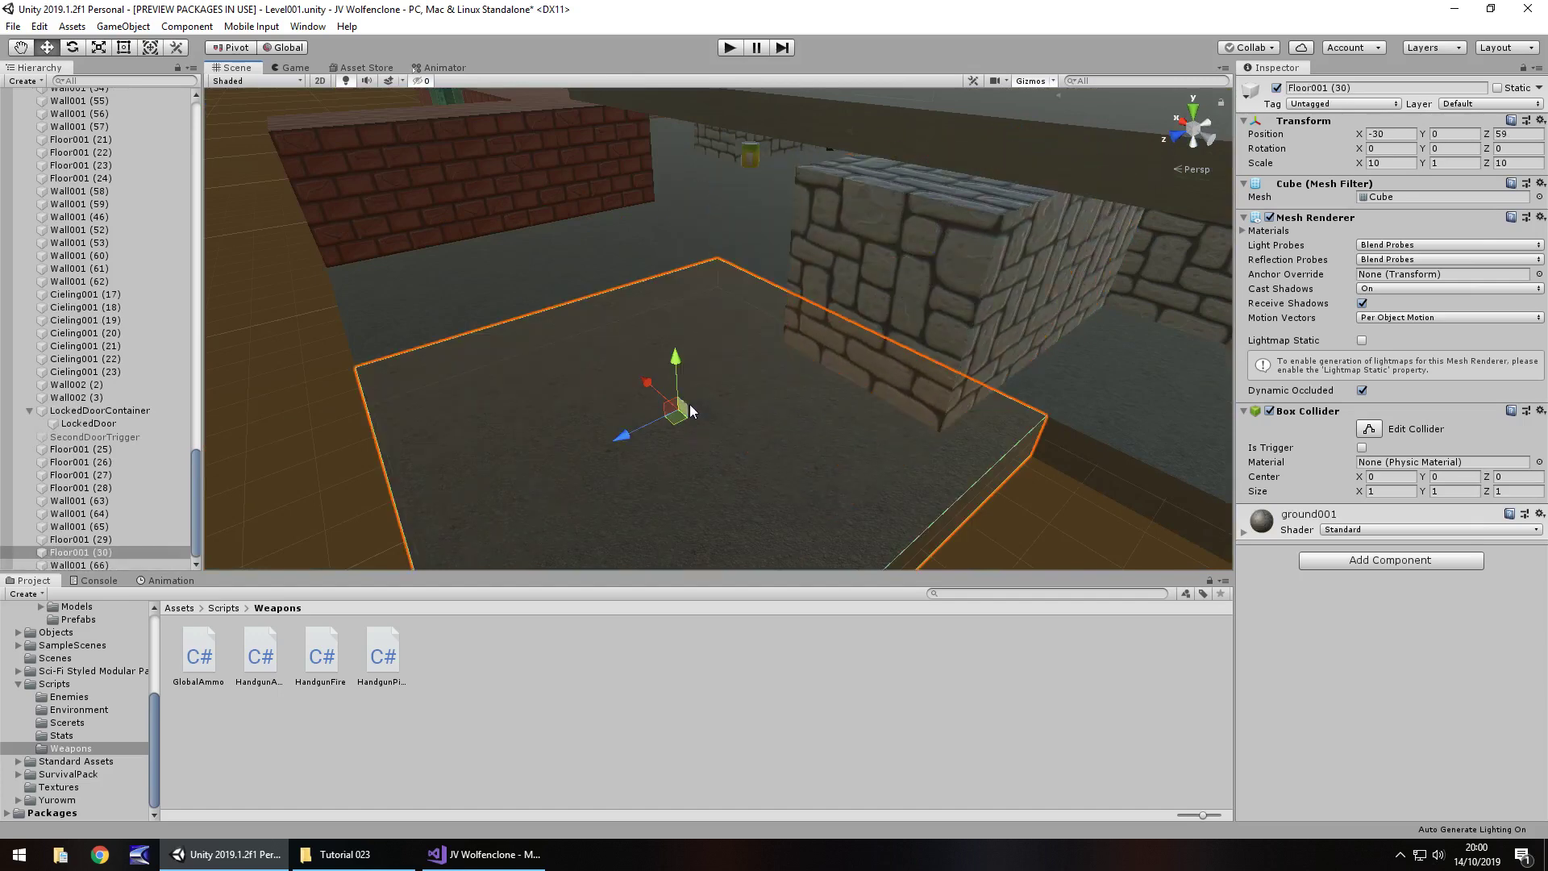
right_click_drag(708, 397, 600, 403)
key("ctrl+d")
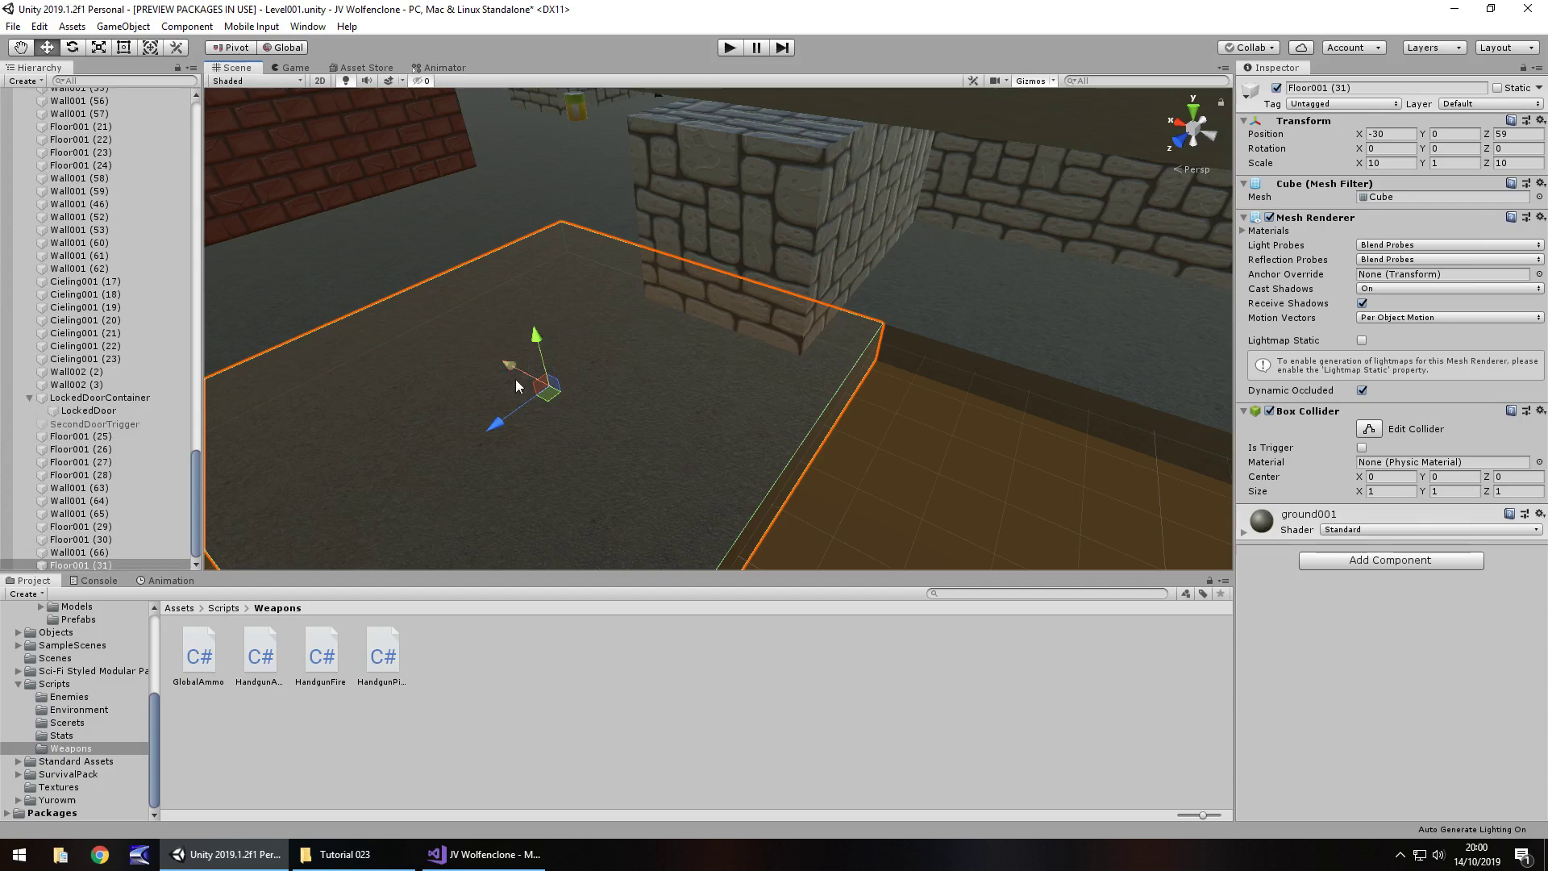
left_click_drag(516, 379, 858, 510)
right_click_drag(733, 363, 491, 99)
Step: Show the Handpainted Keys Asset Store page and scroll through its package contents
left_click(367, 68)
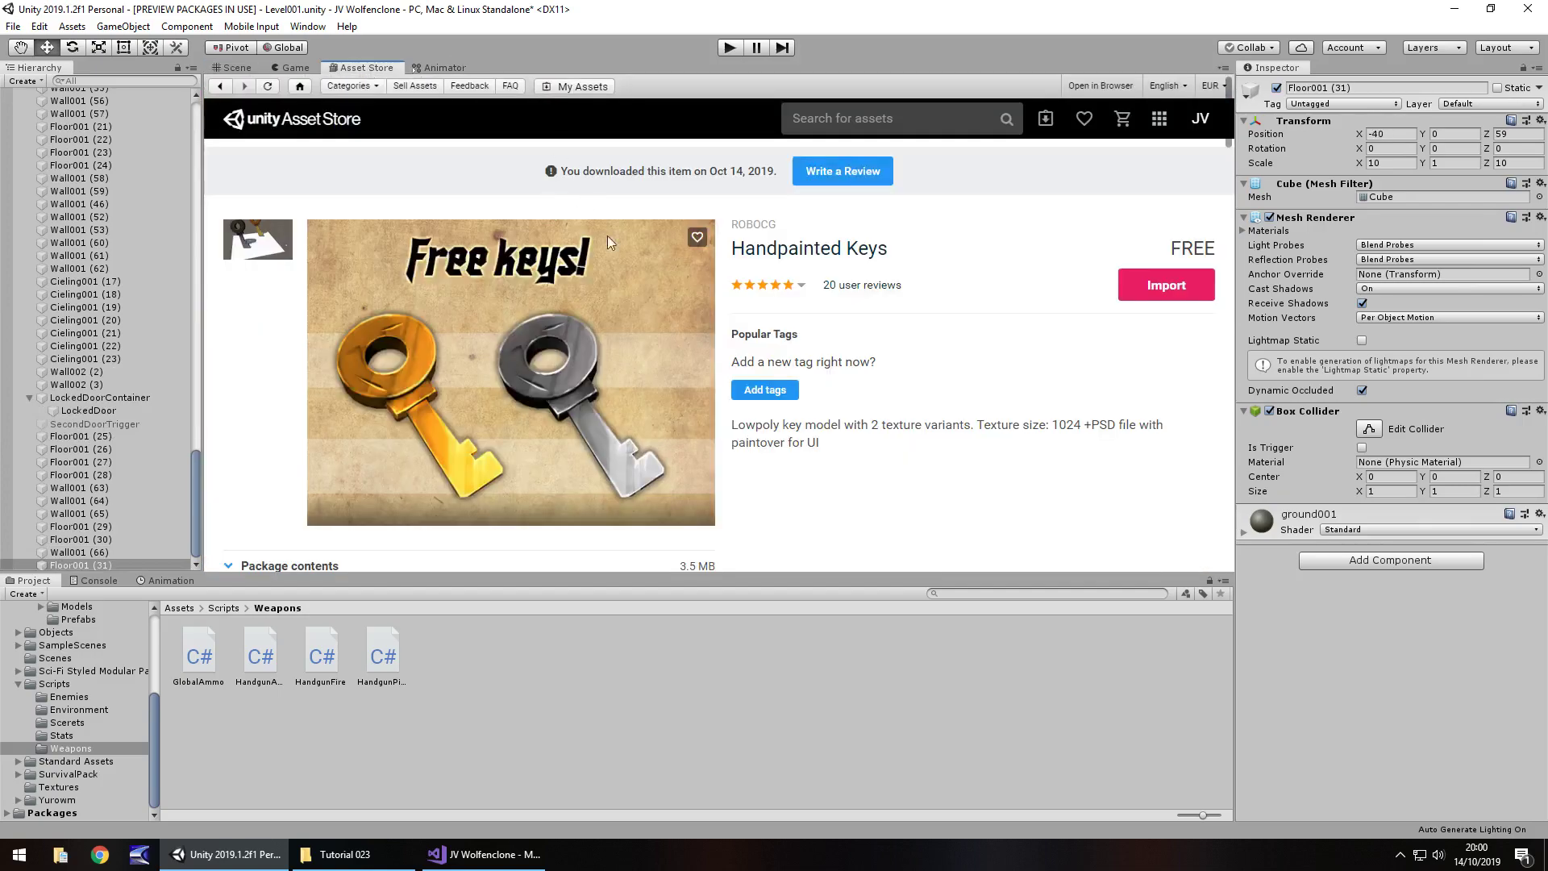
scroll(500, 315, "down", 2)
scroll(889, 300, "up", 2)
scroll(889, 300, "down", 1)
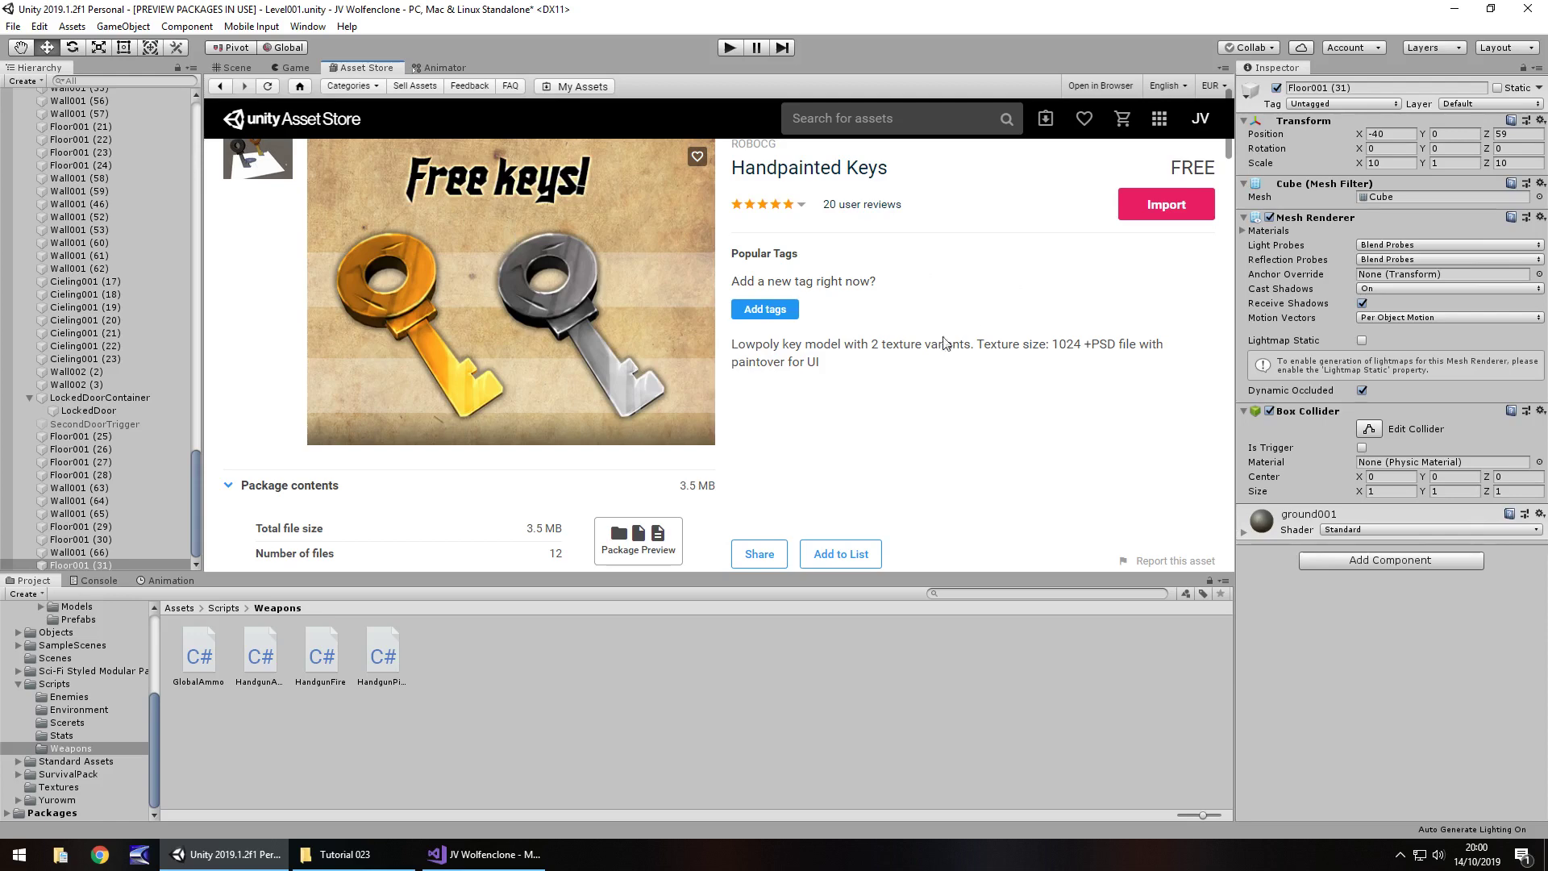
Step: Drag key_silver from Assets/Models/Key/Prefabs into the level
left_click(233, 69)
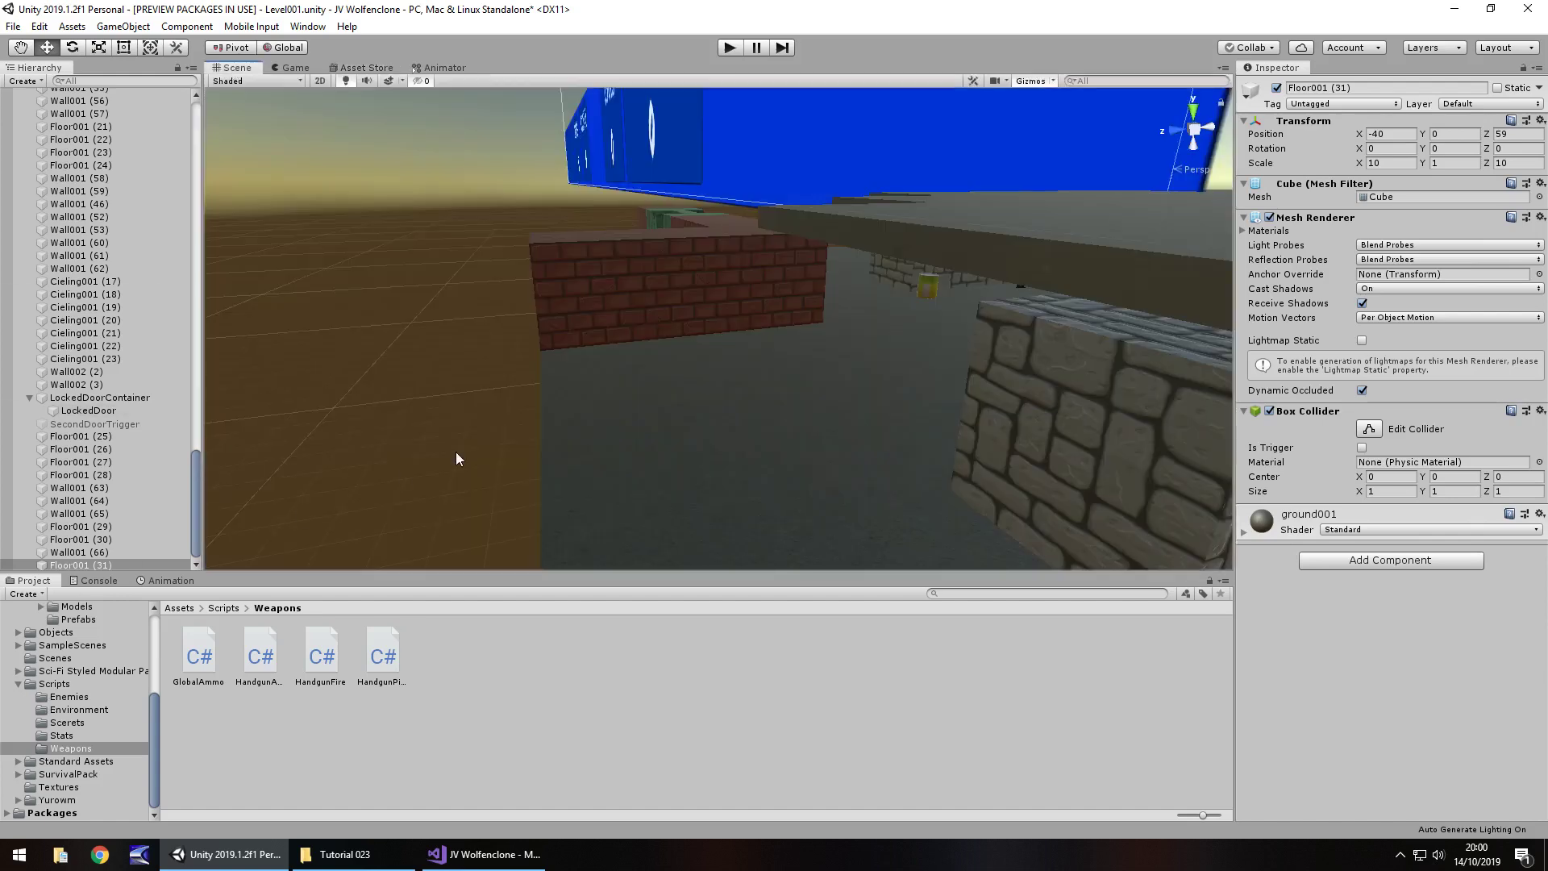
right_click_drag(456, 459, 434, 358)
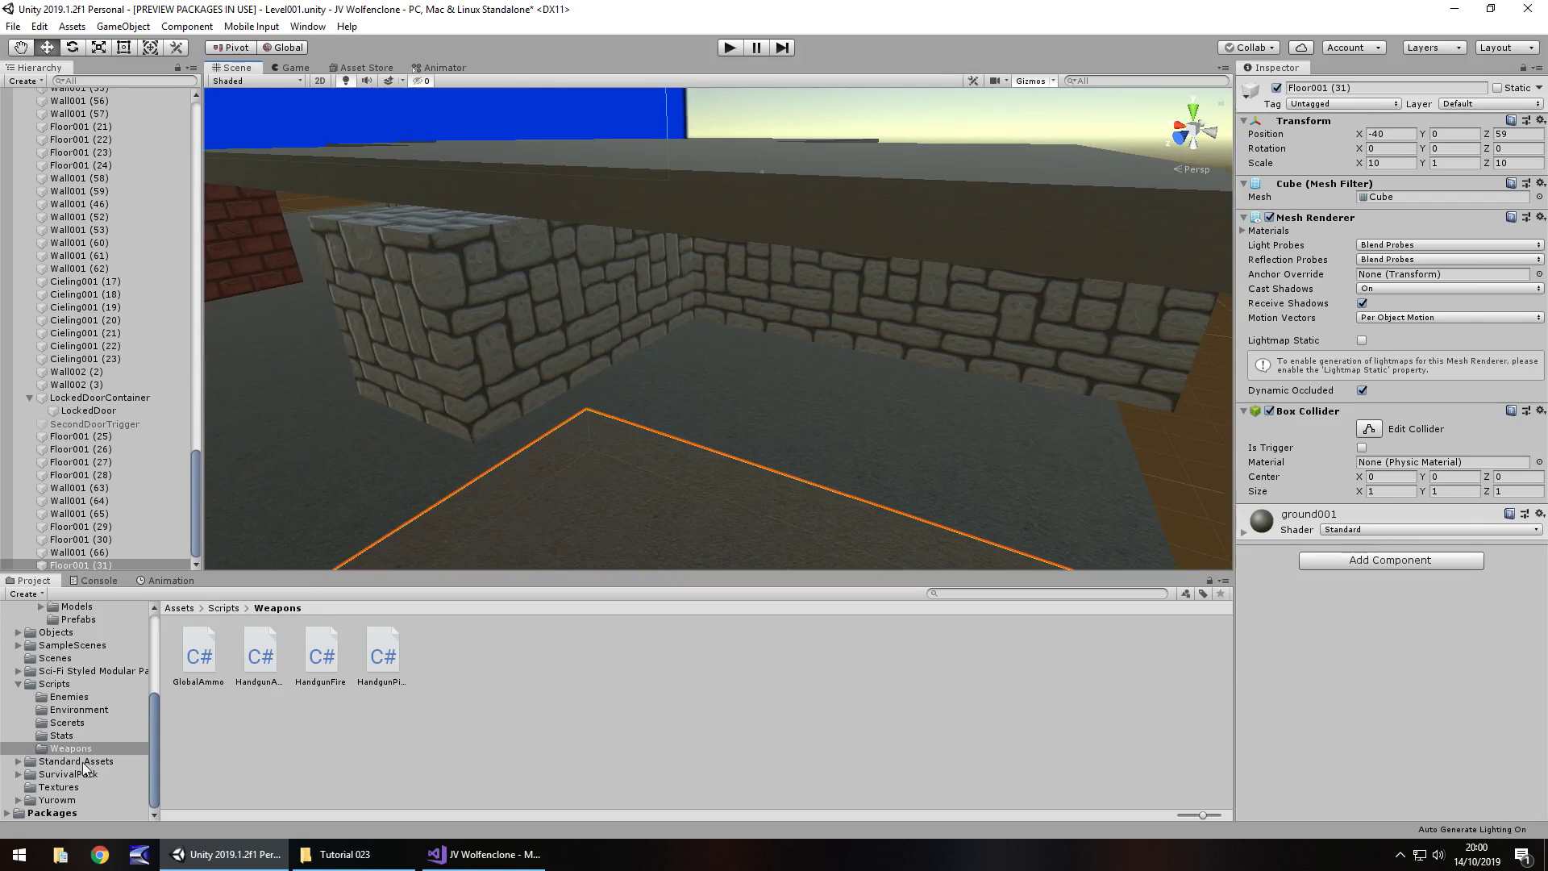
scroll(95, 692, "up", 3)
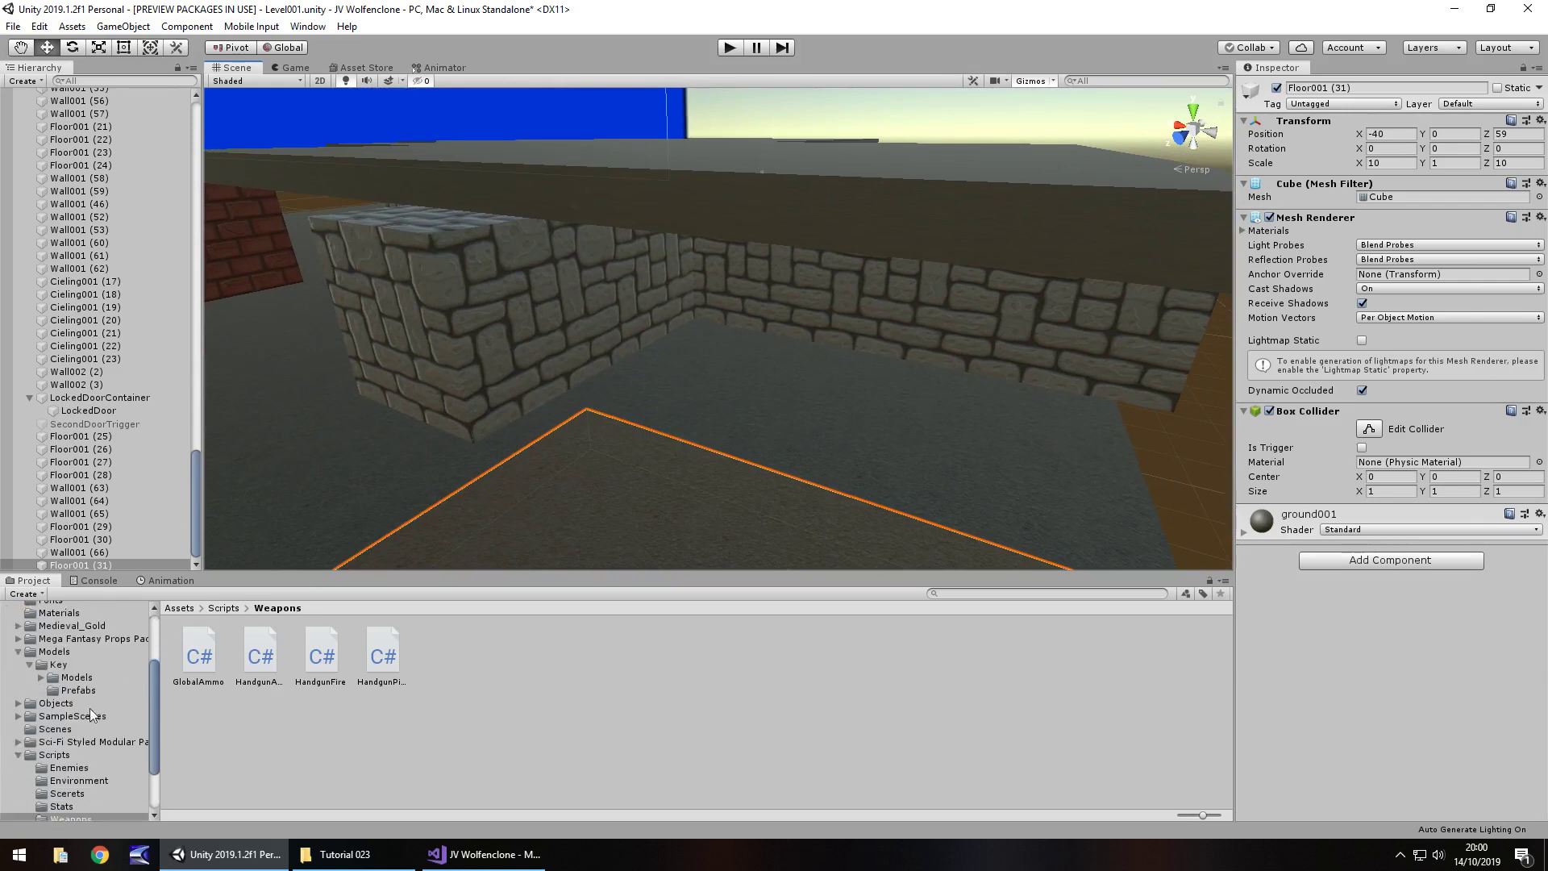
left_click(60, 652)
left_click(57, 667)
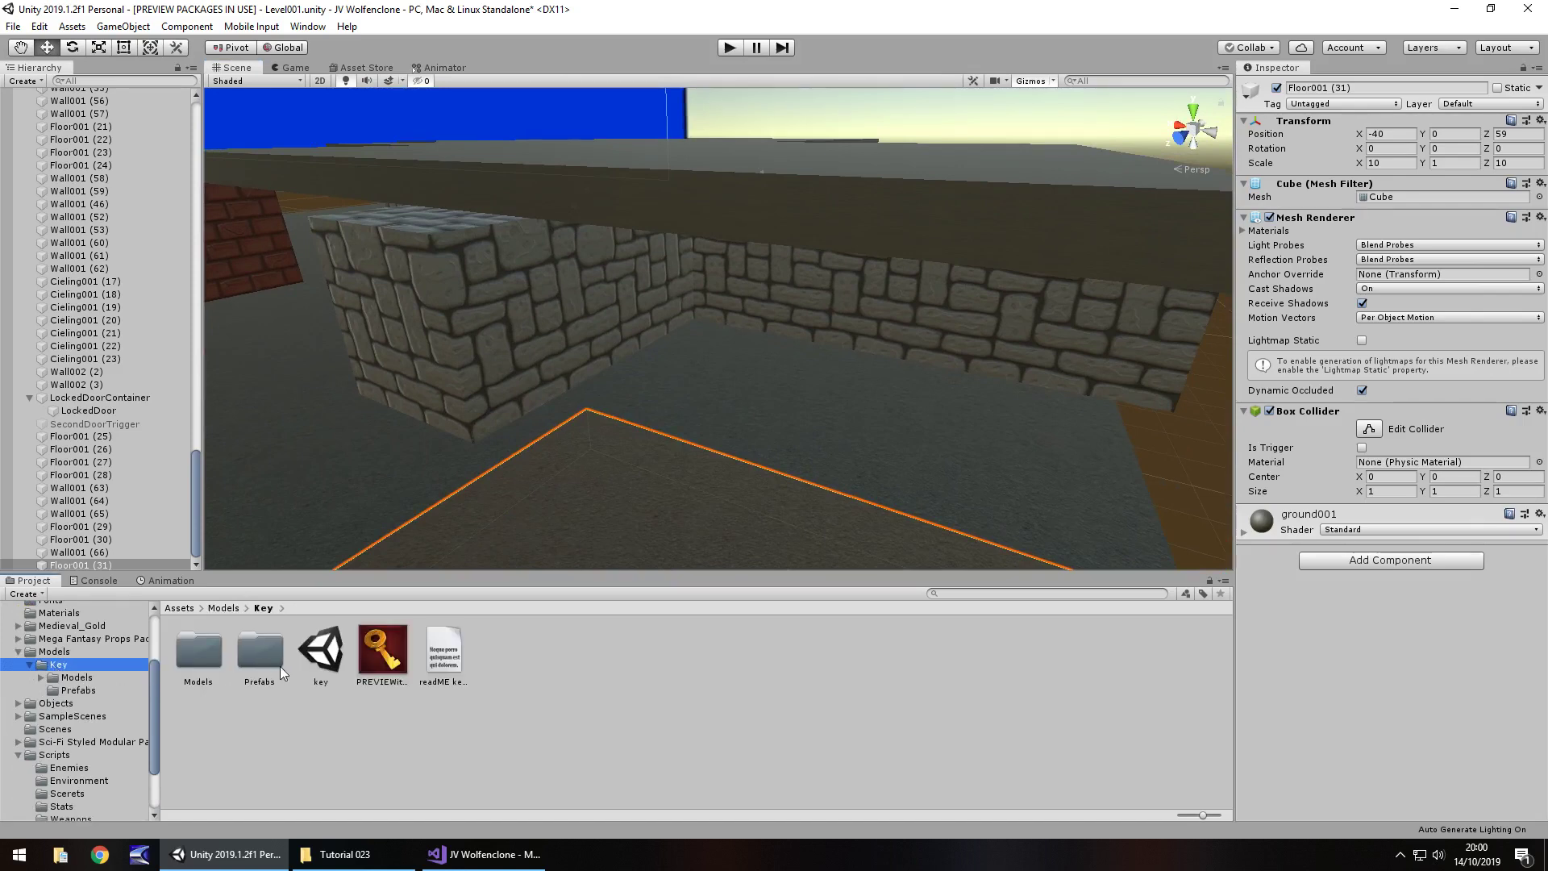
double_click(259, 650)
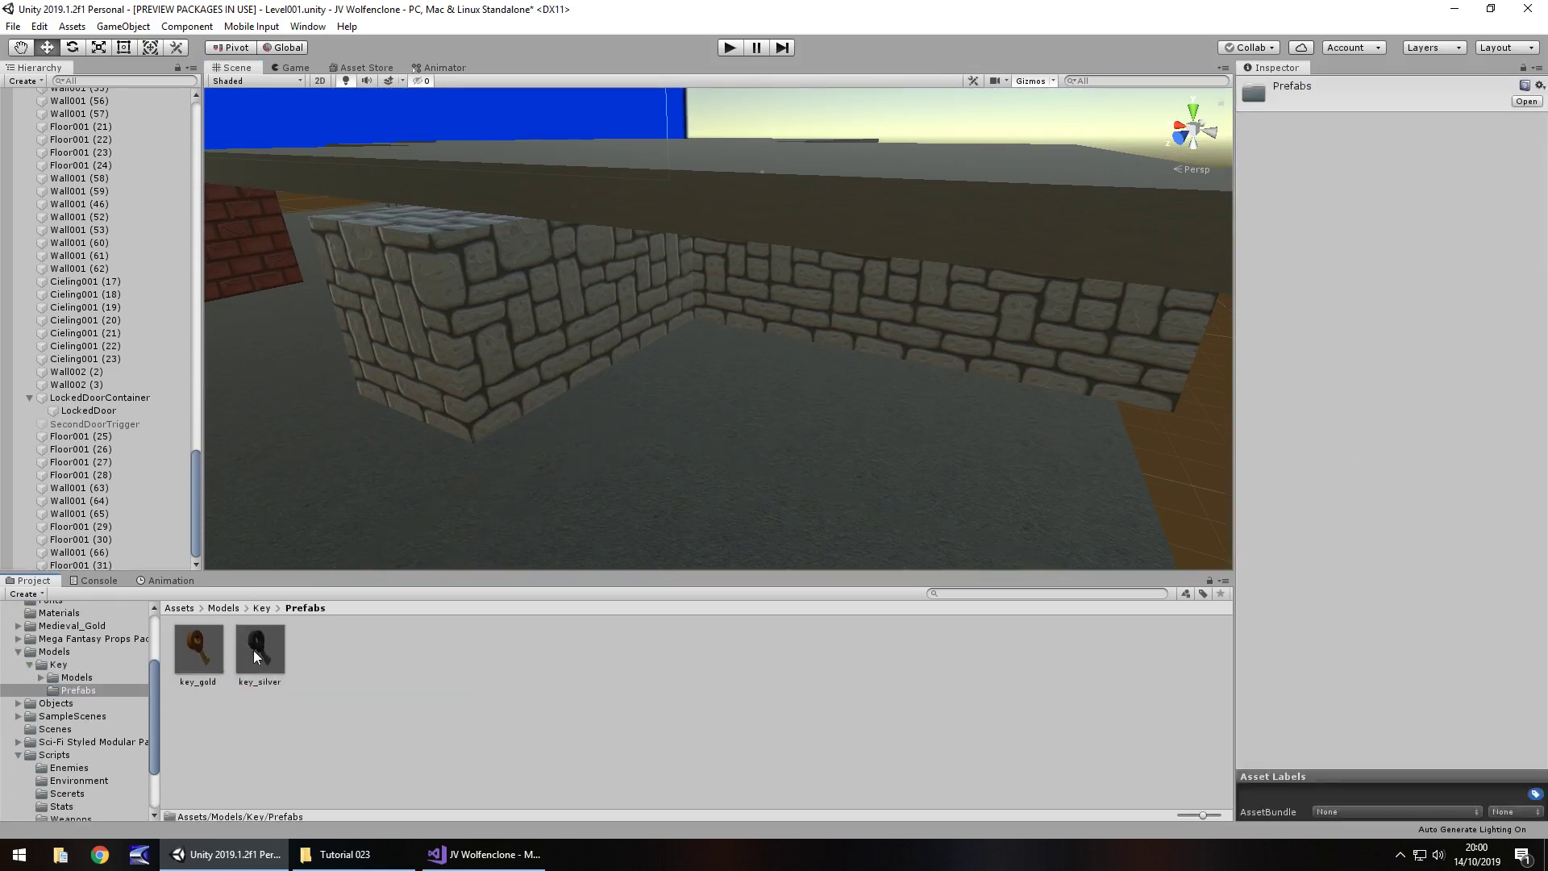
left_click_drag(253, 651, 839, 432)
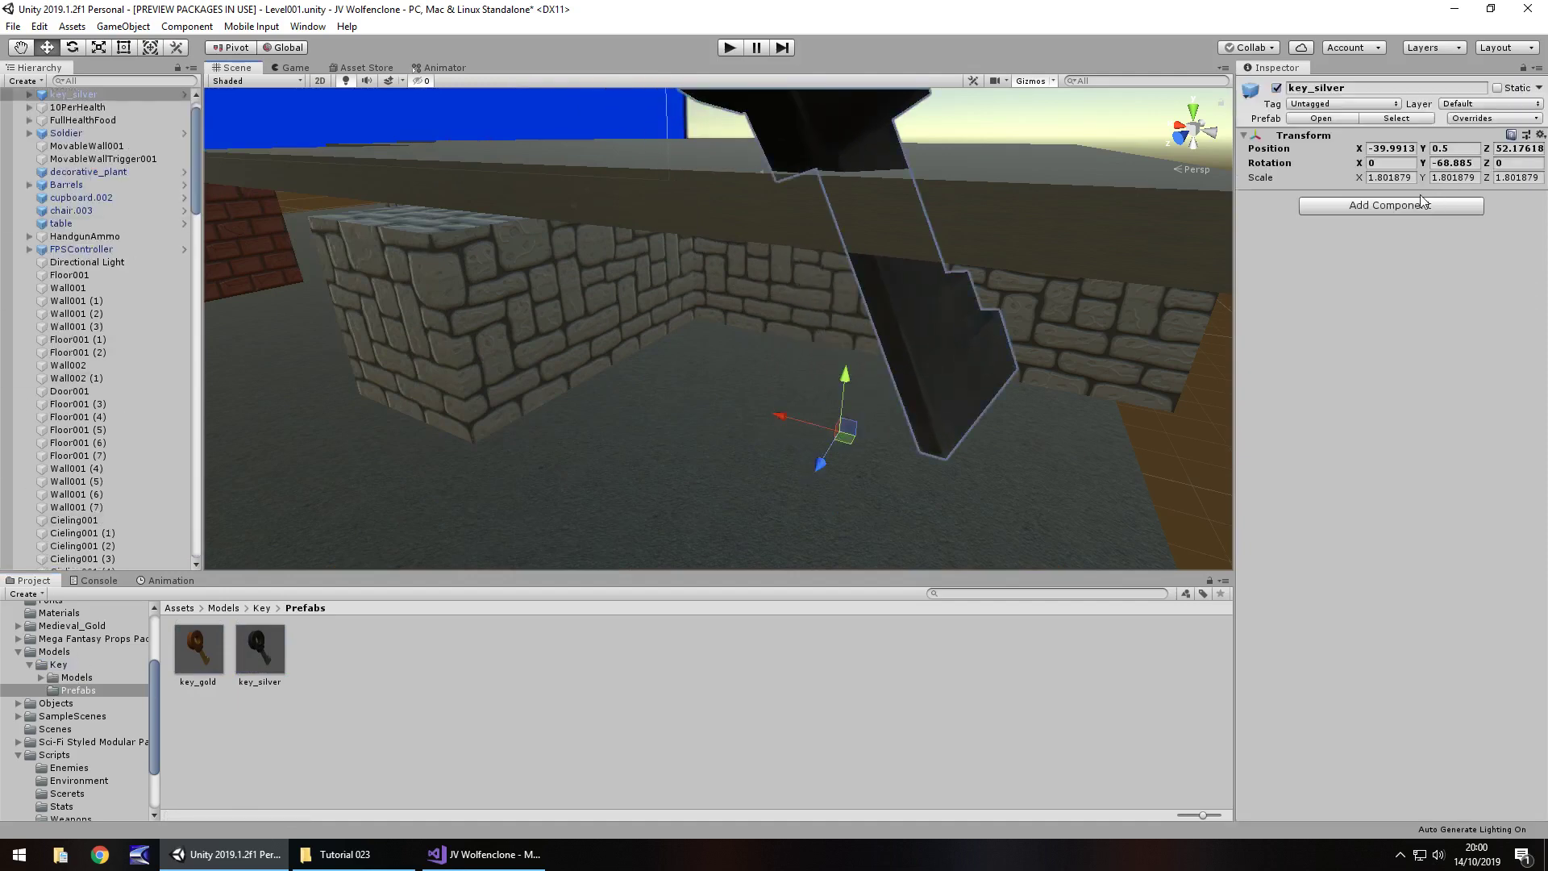
Step: Expand key_silver and try moving its pPlane3 mesh out, briefly opening the prefab
left_click(29, 95)
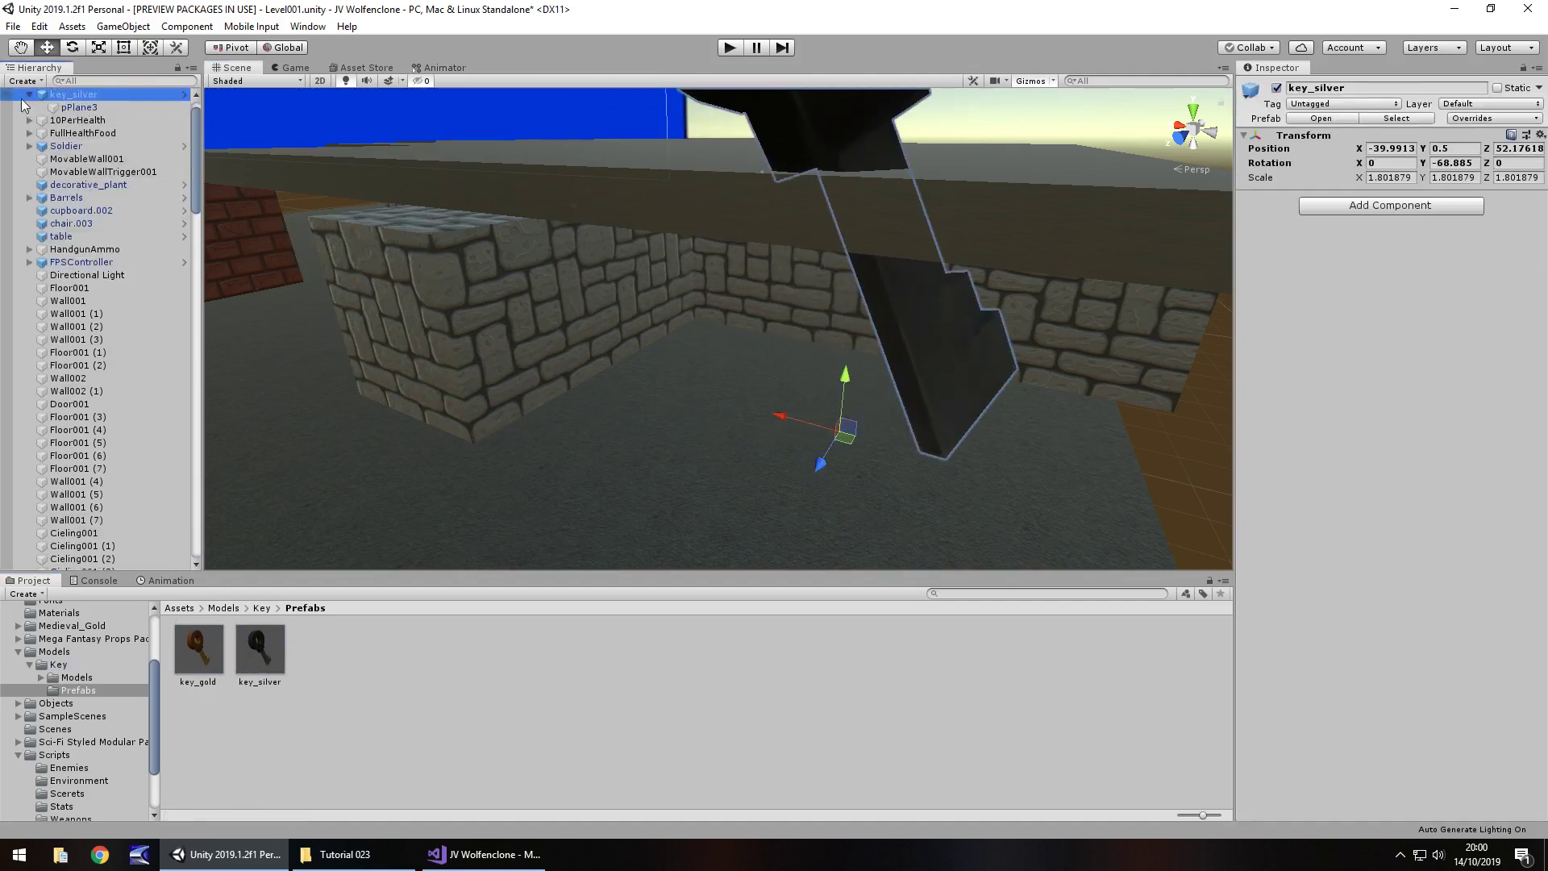
left_click(75, 108)
scroll(93, 113, "up", 1)
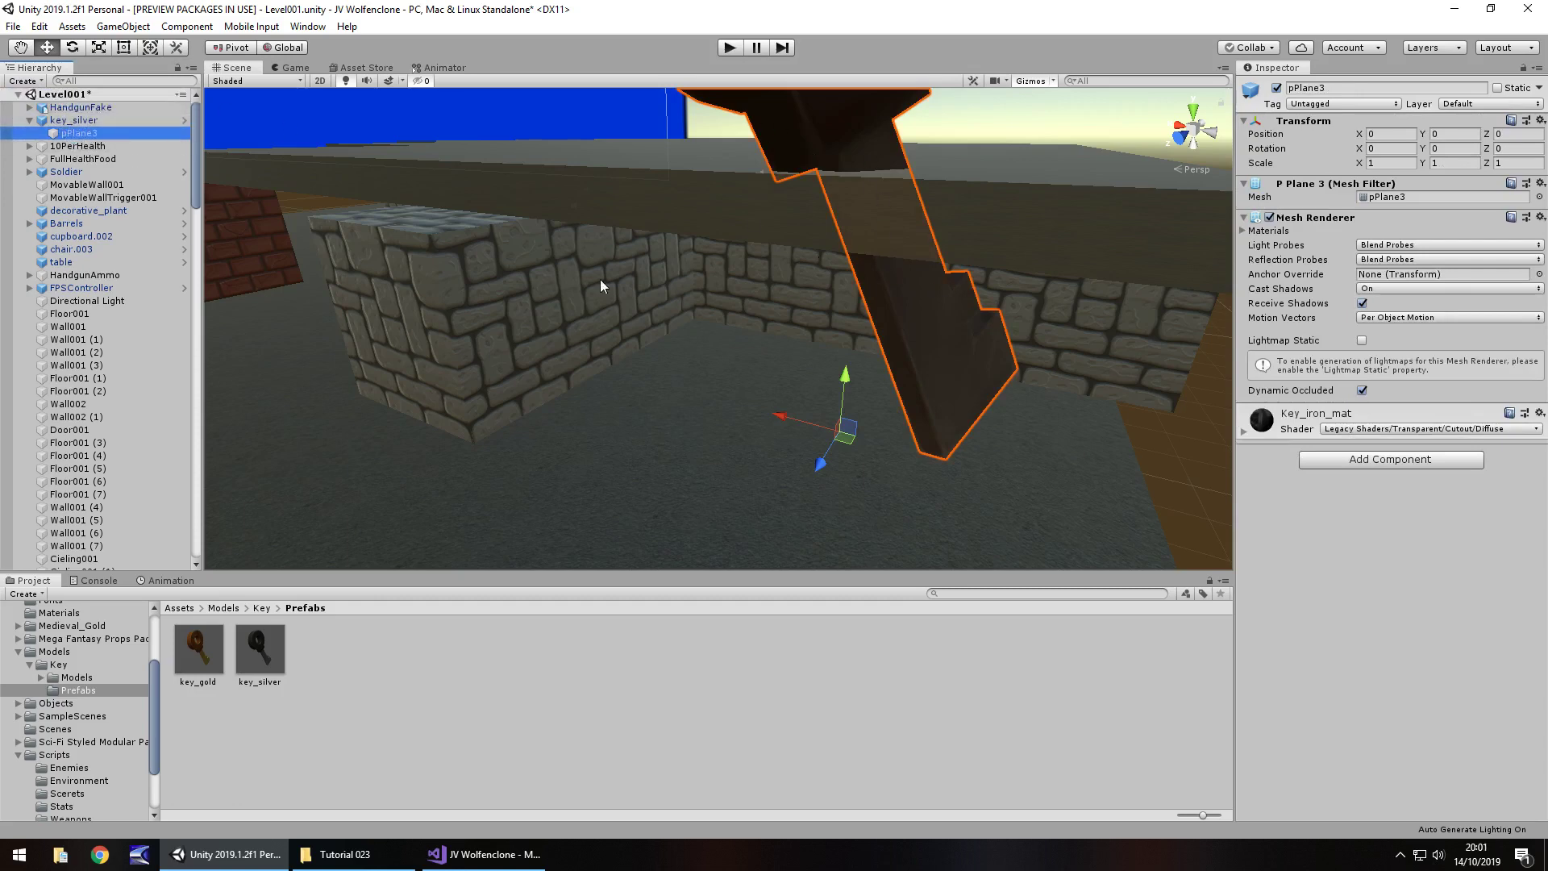
left_click_drag(72, 127, 67, 120)
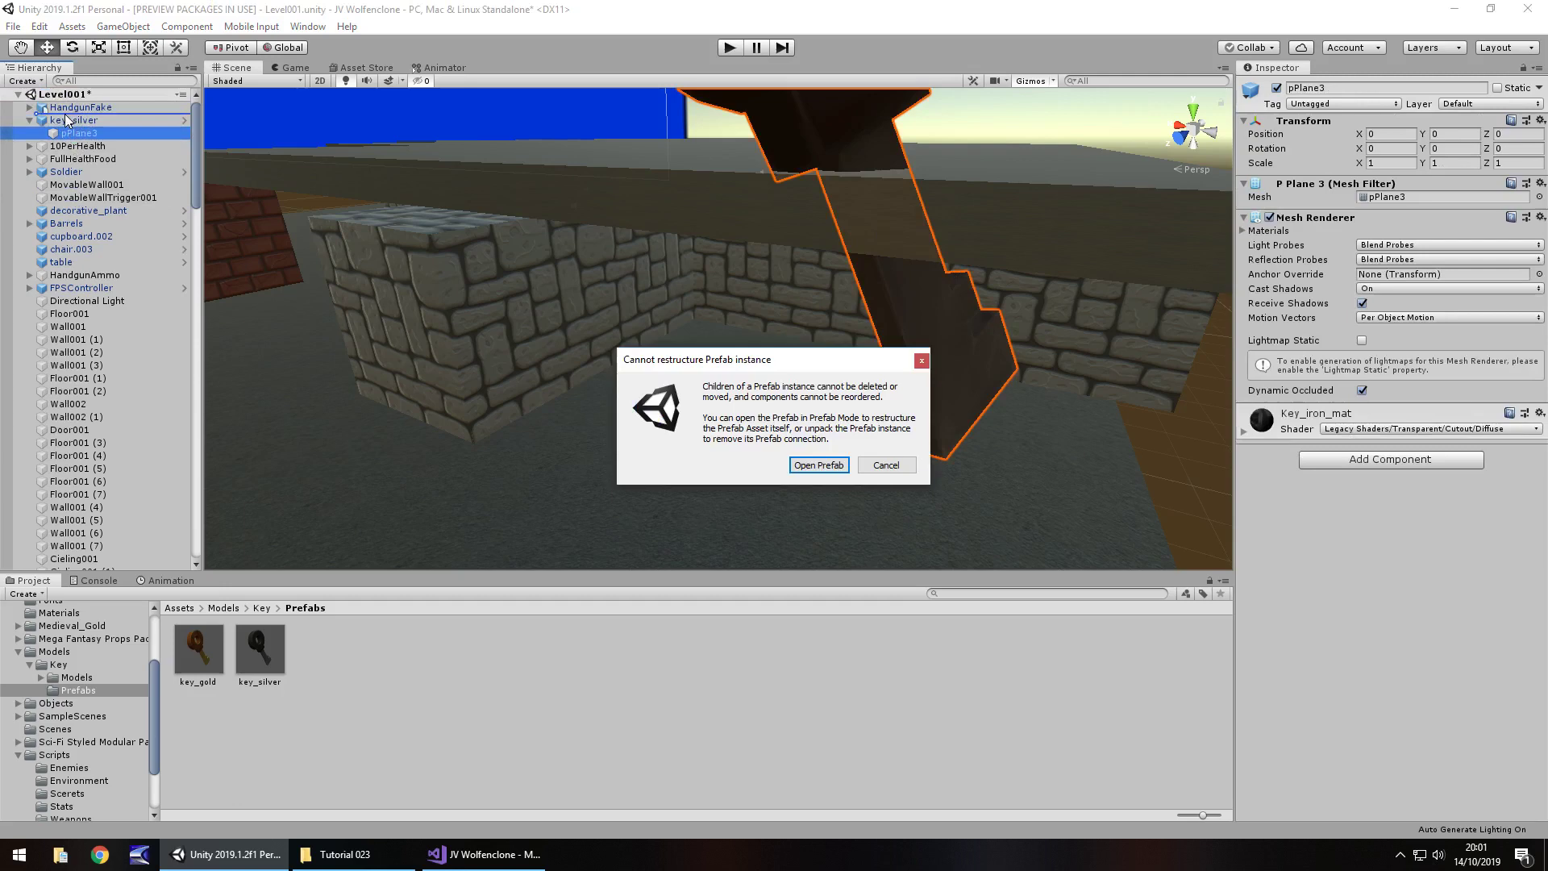
left_click(819, 465)
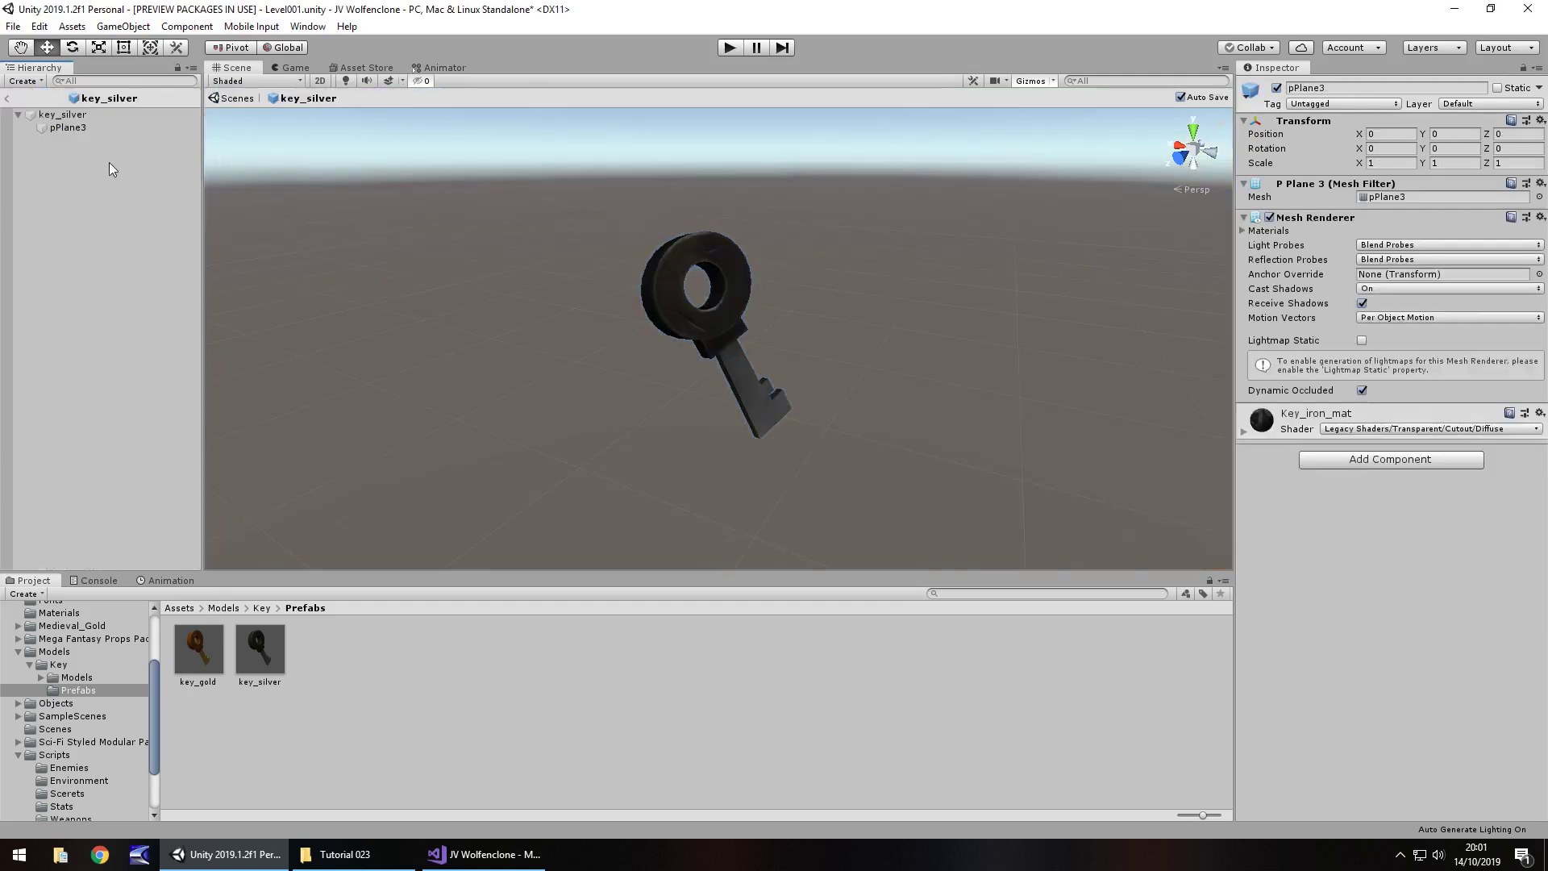
left_click(7, 99)
Step: Unpack the key_silver prefab and move pPlane3 to the scene root
right_click(81, 121)
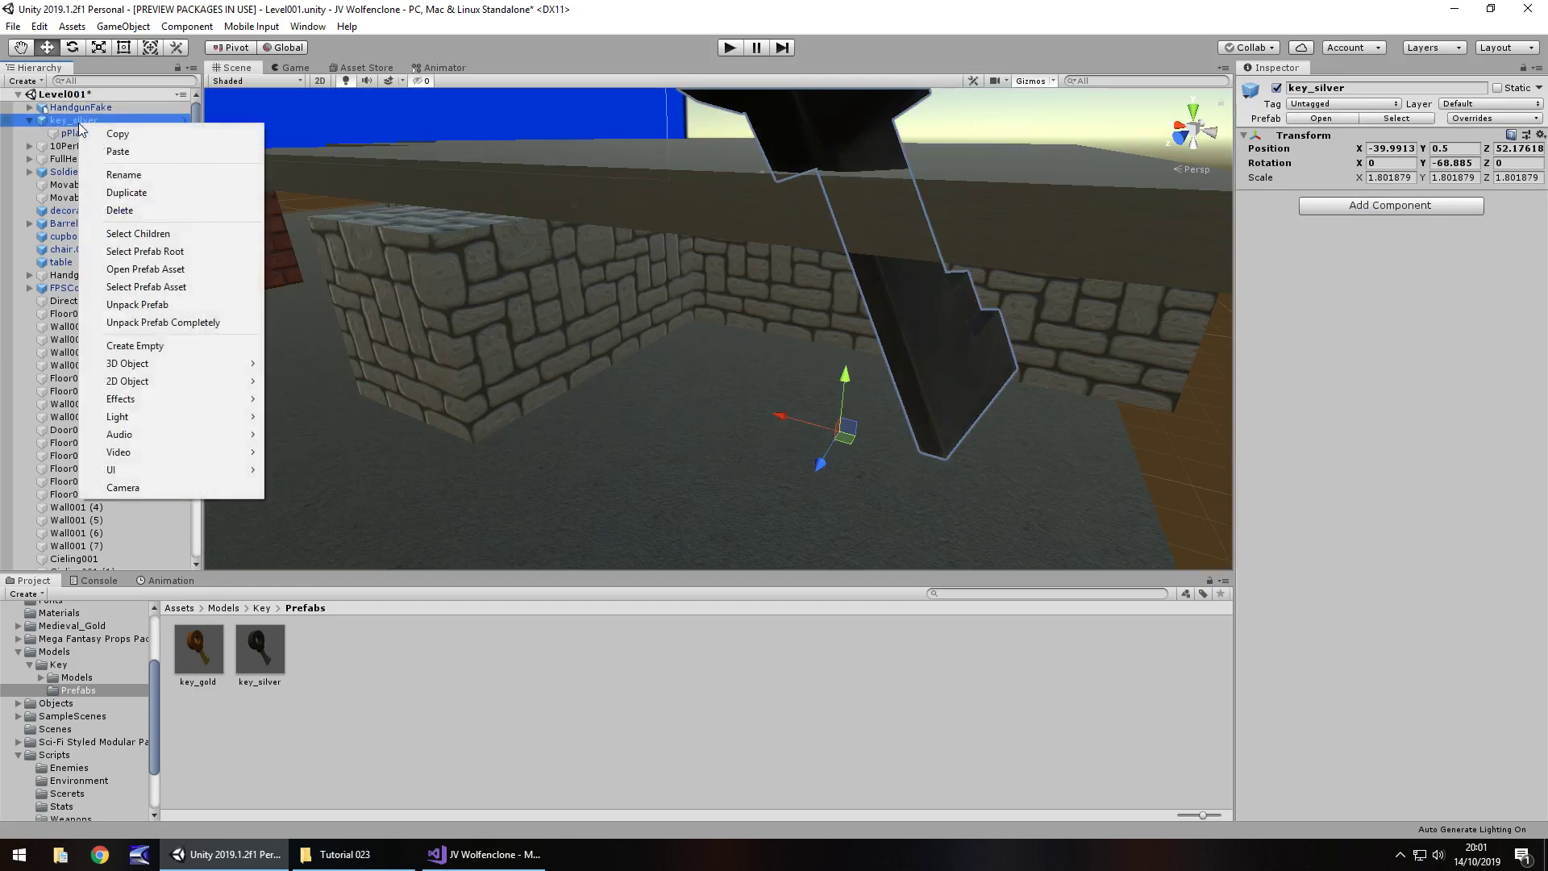
left_click(202, 304)
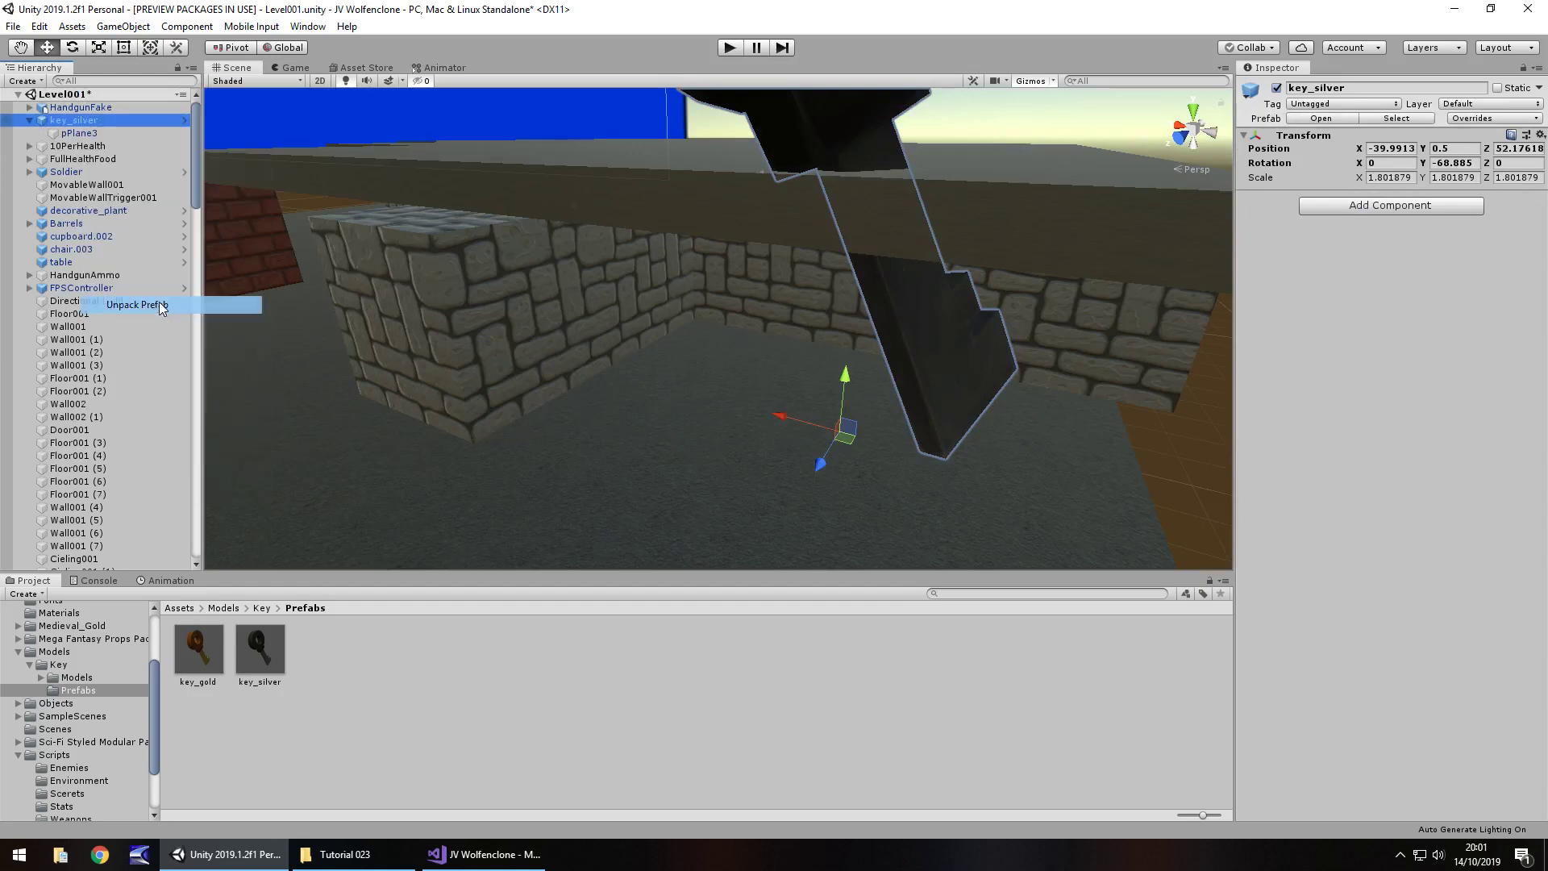
left_click_drag(79, 133, 75, 120)
left_click(78, 133)
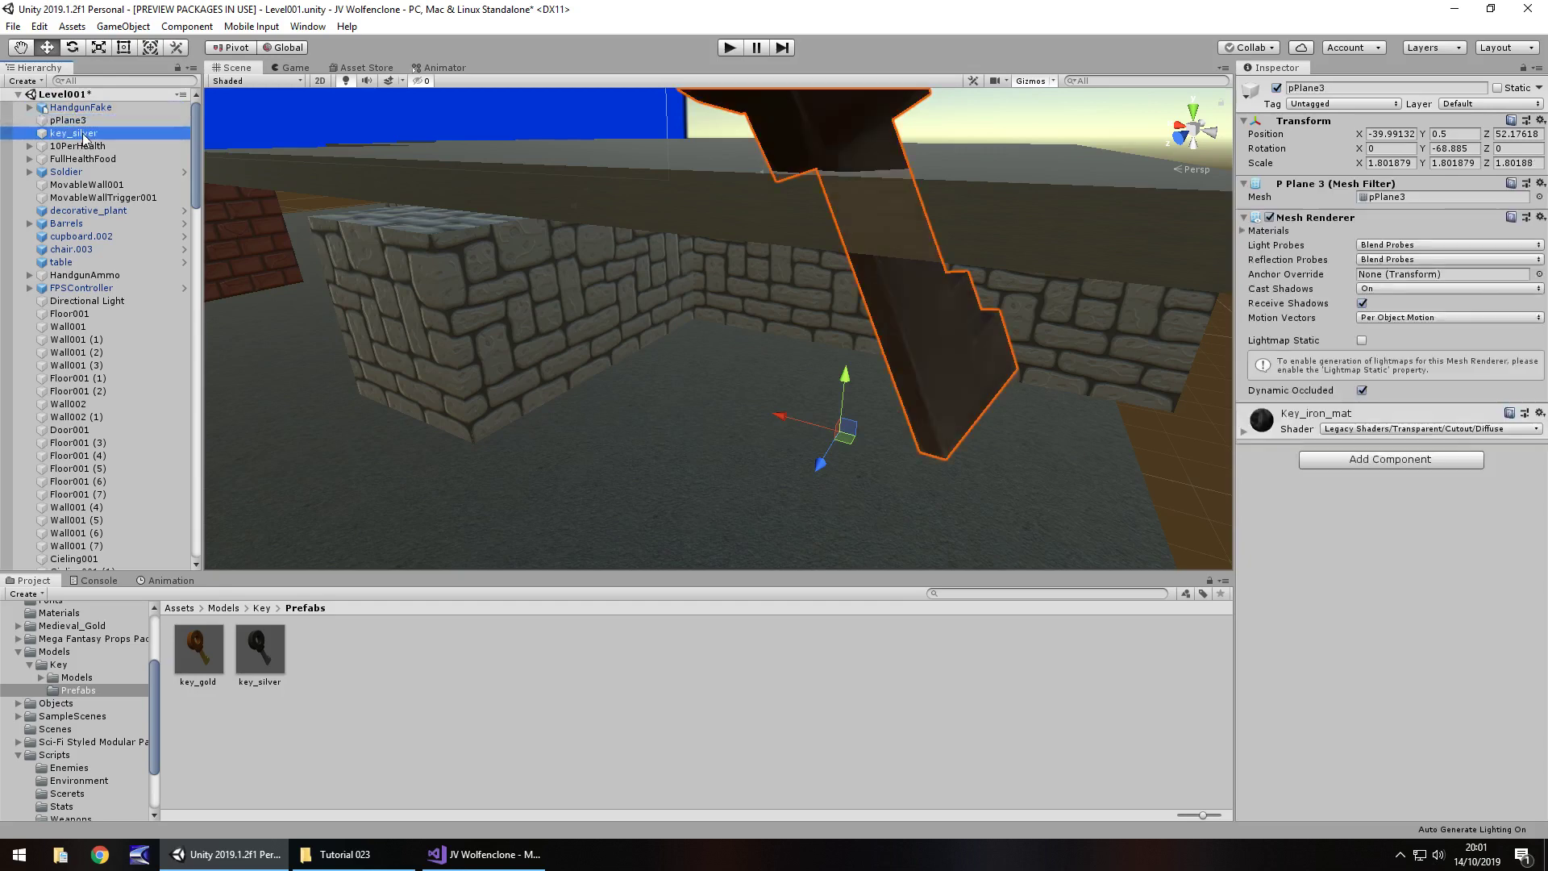
Step: Delete the empty key_silver object and reset pPlane3's Y rotation to 0
key("Delete")
left_click(77, 120)
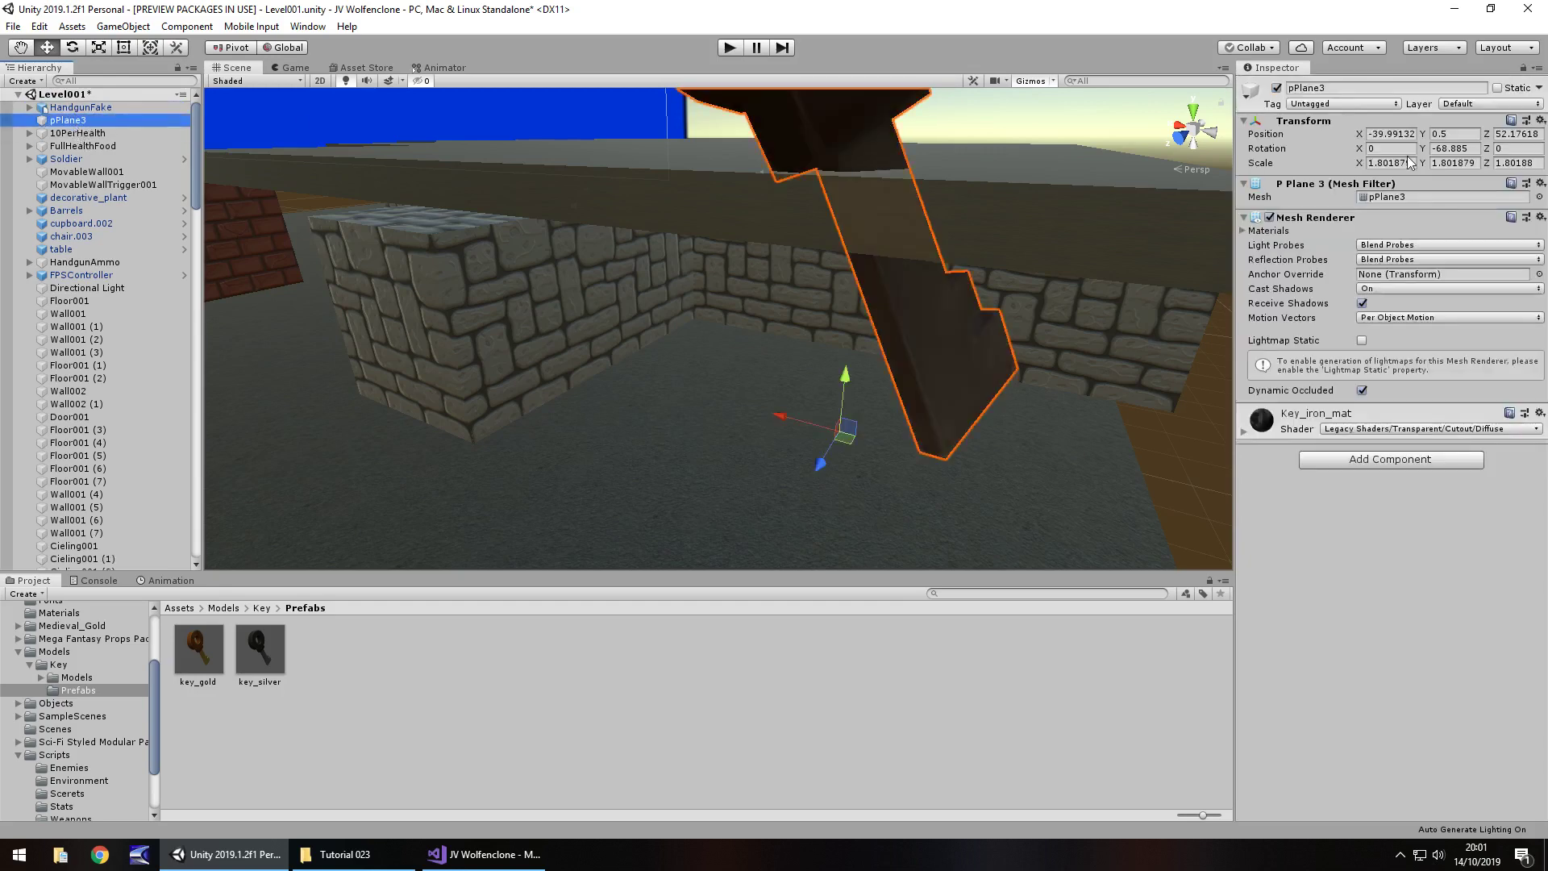
left_click(1451, 149)
type("0")
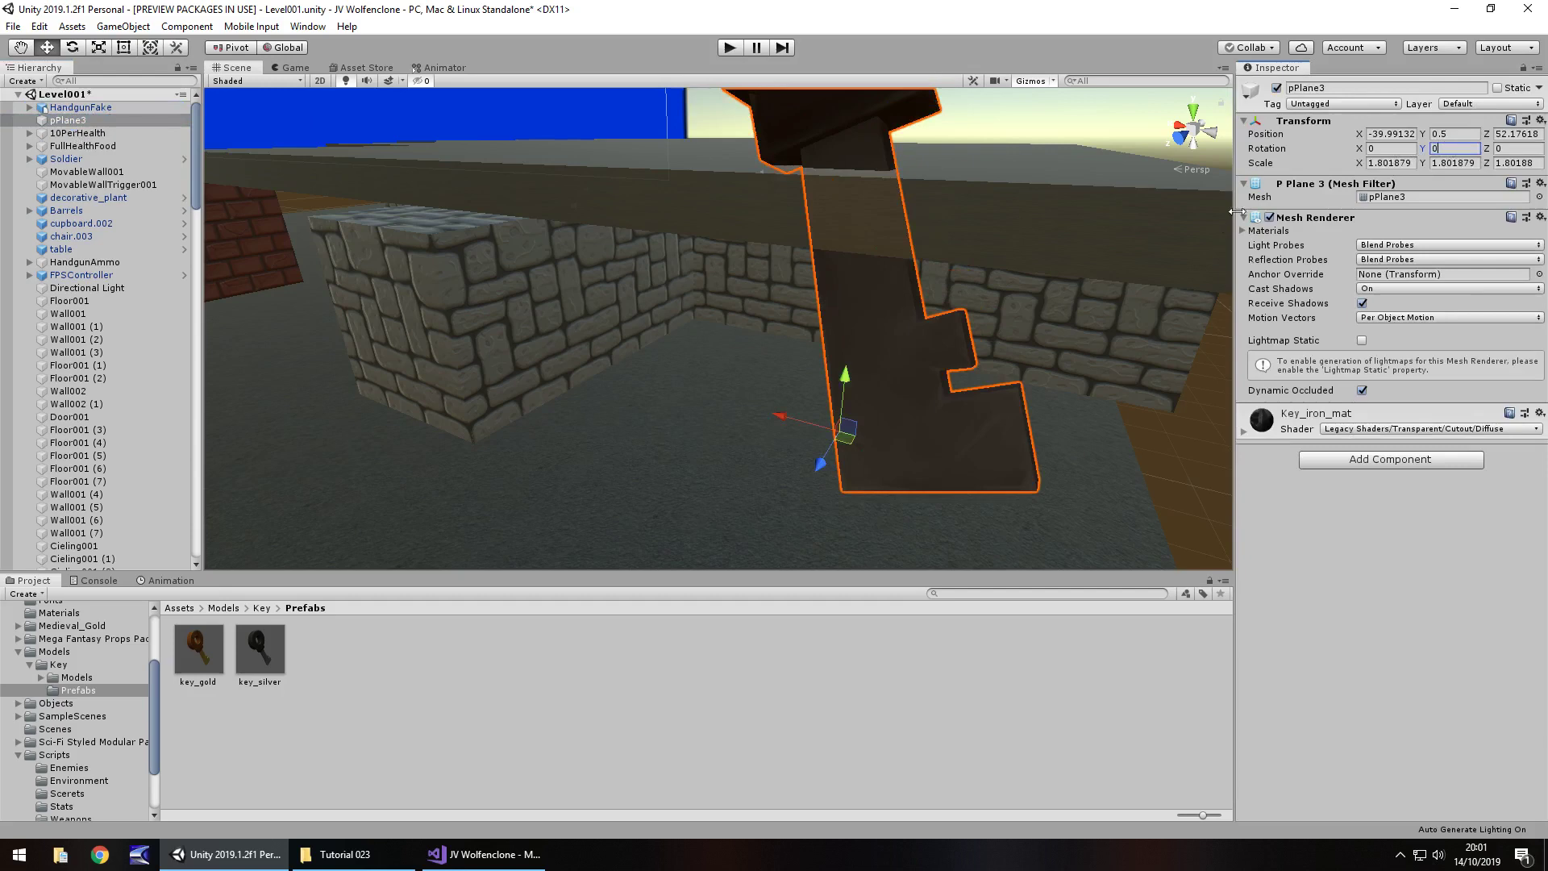
Step: Scale the pPlane3 key down to 0.2 on all three axes
left_click_drag(840, 321, 574, 325, "alt")
left_click(1392, 163)
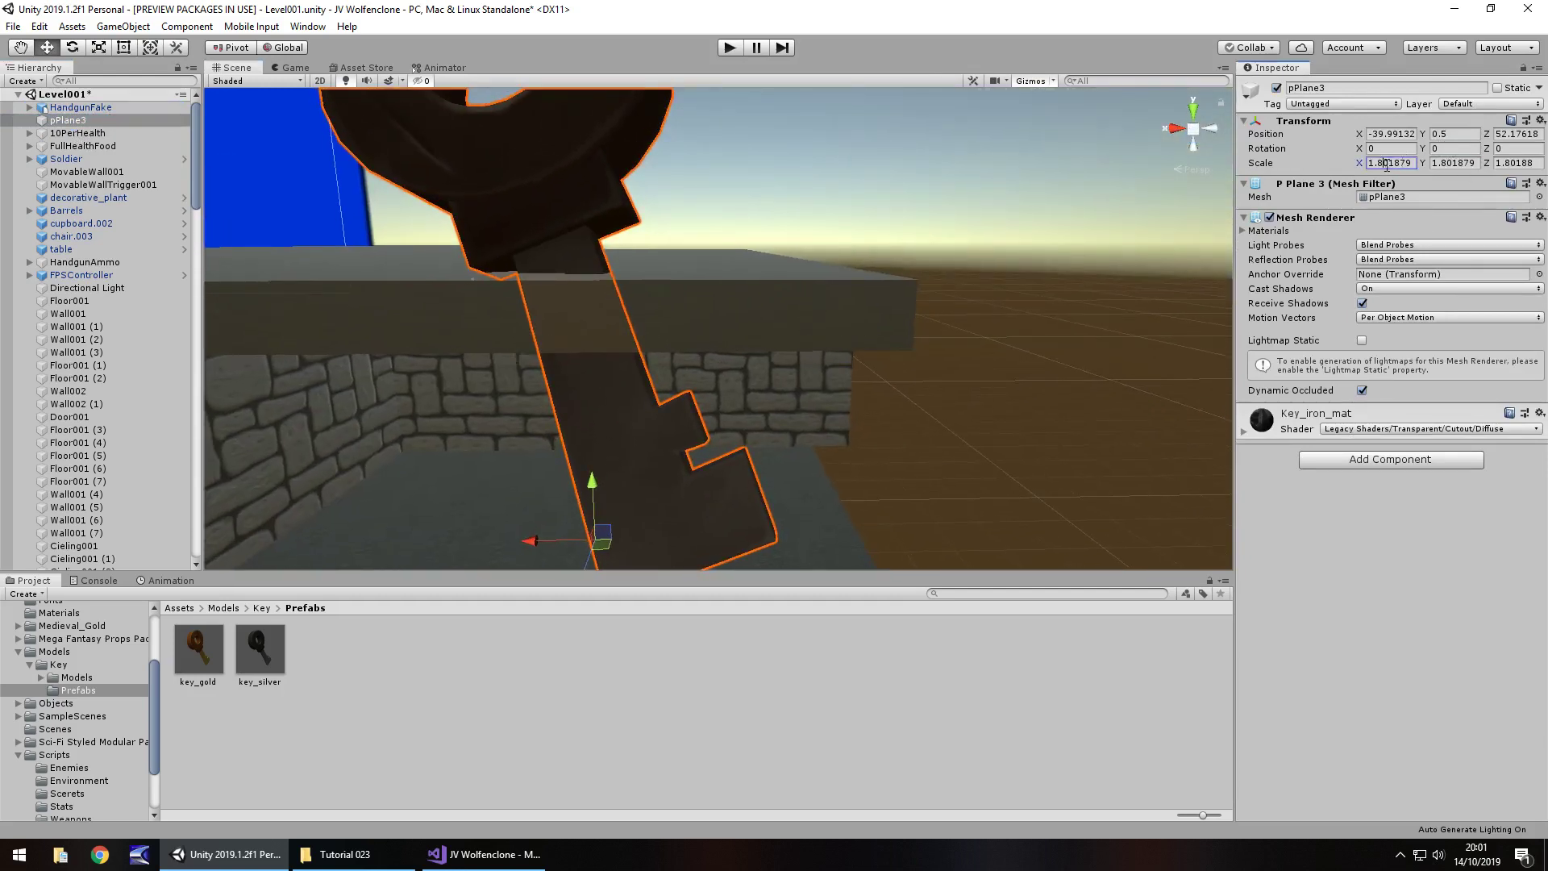
type("0.2")
key("Tab")
type("0.2")
key("Tab")
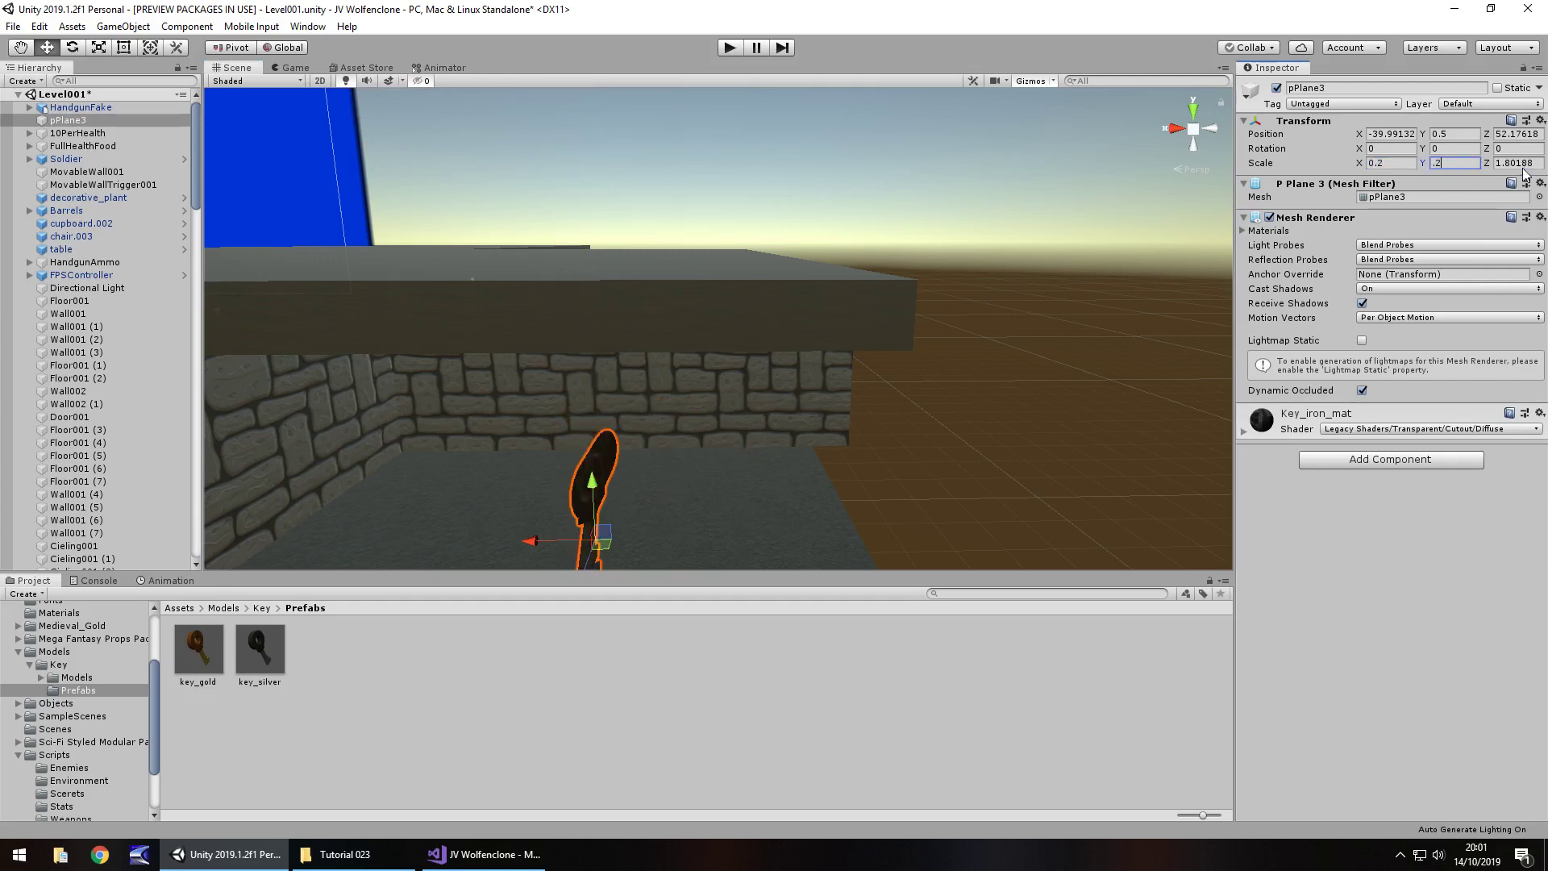
type(".2")
Step: Tip the key to an X rotation of about 105 and lift it just above the floor
left_click_drag(719, 443, 767, 482, "alt")
right_click_drag(767, 482, 713, 348, "alt")
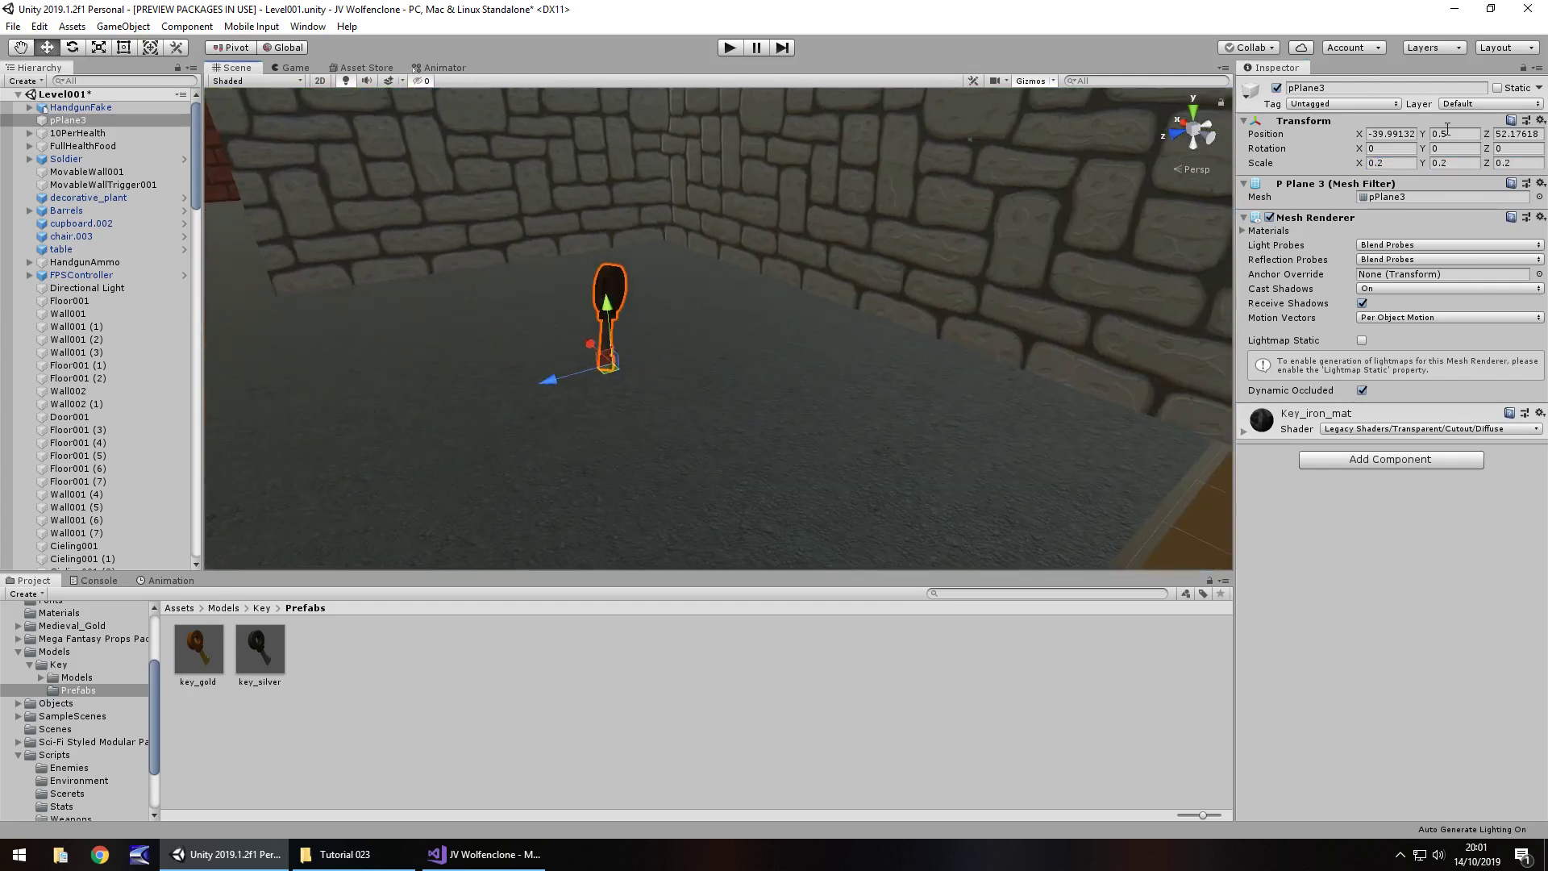
left_click(1392, 148)
type("152.71")
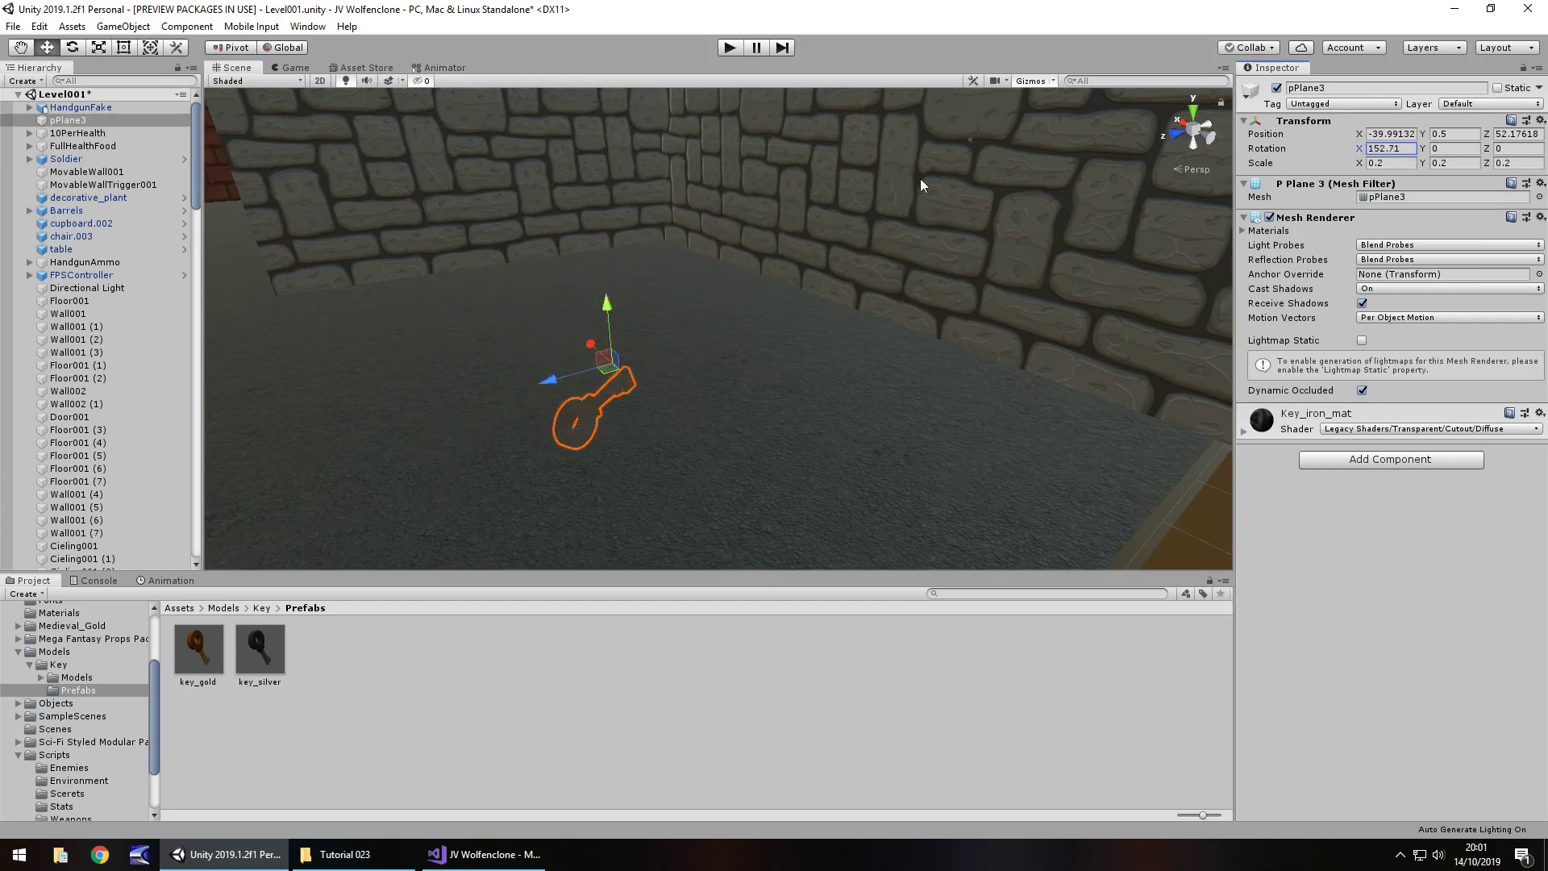
key("BackSpace")
key("BackSpace")
key("BackSpace")
key("BackSpace")
key("BackSpace")
key("BackSpace")
type("104.52")
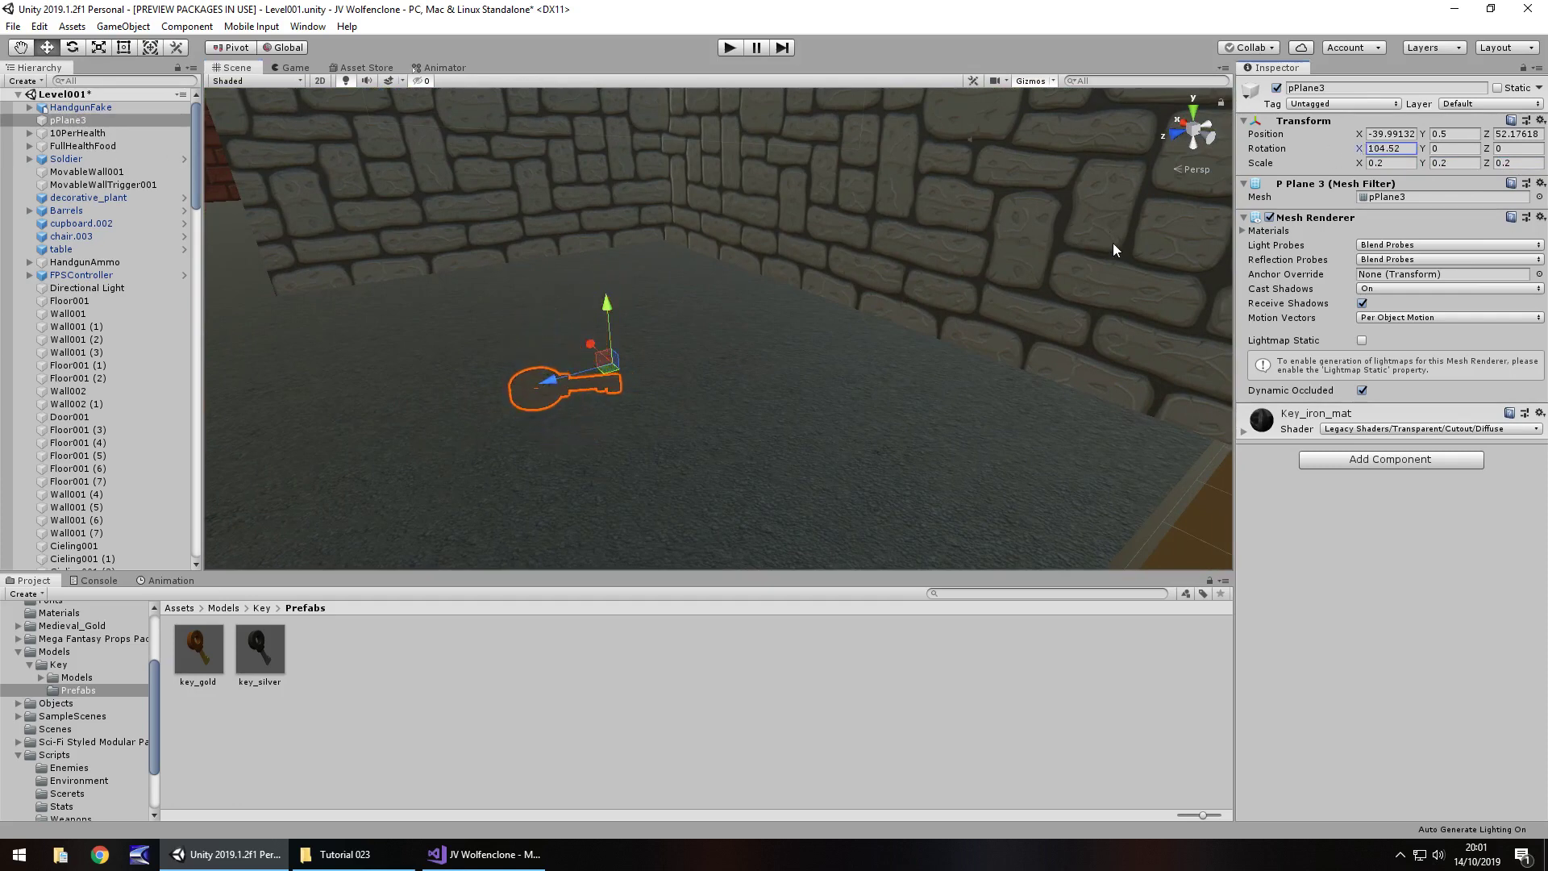
left_click_drag(603, 302, 534, 236)
right_click_drag(498, 355, 753, 408)
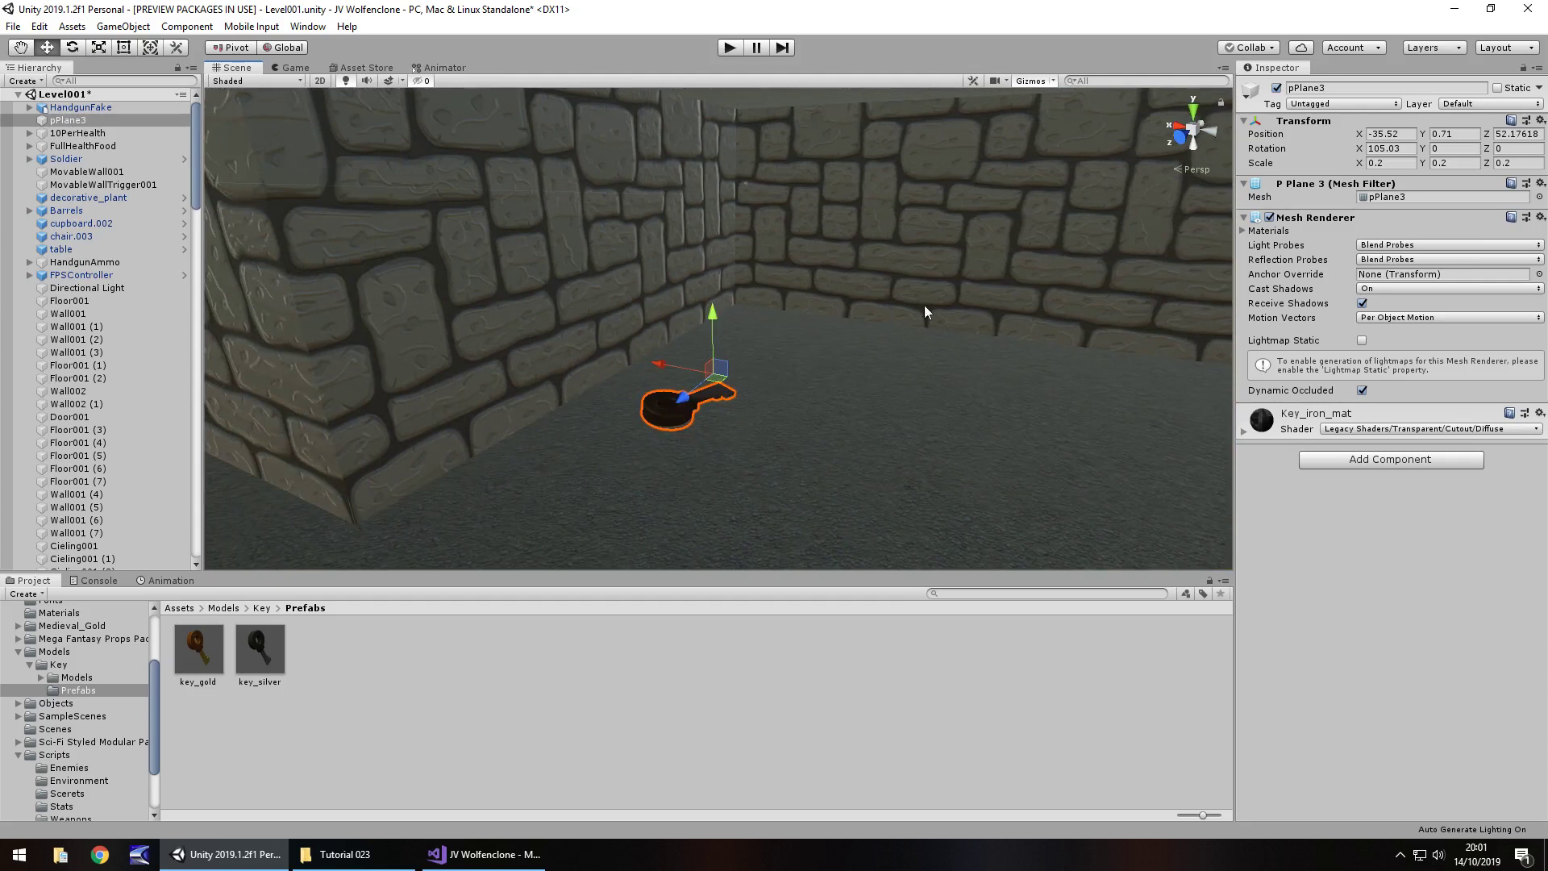
Step: Add a Cube under pPlane3, move it to the scene root and zero its rotation
right_click(70, 121)
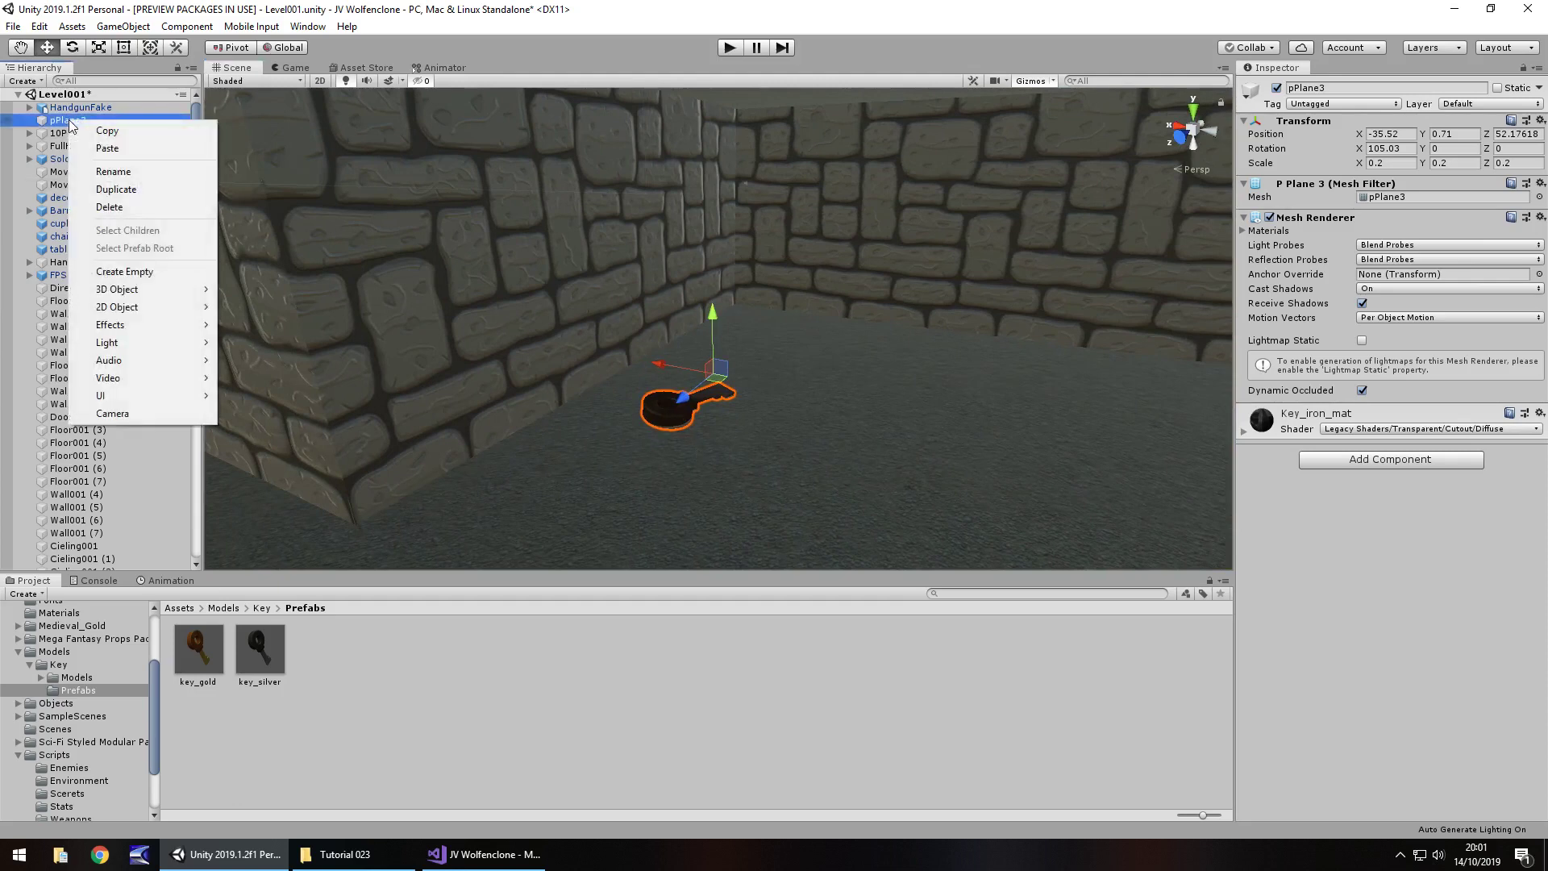
mouse_move(121, 289)
left_click(308, 288)
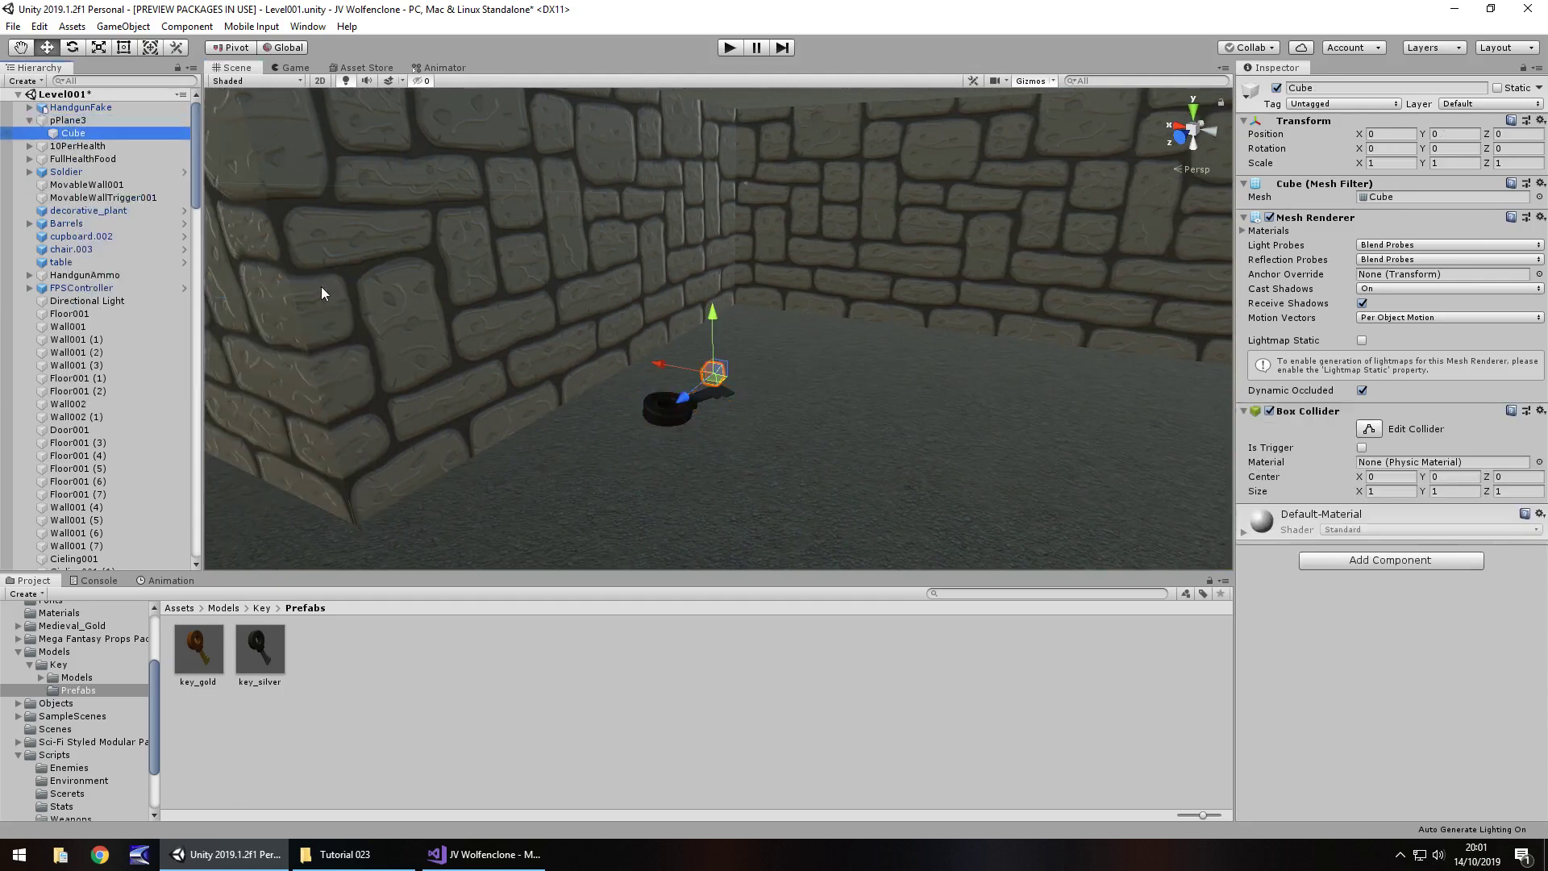
left_click_drag(73, 133, 72, 115)
left_click(1391, 148)
type("0")
key("Tab")
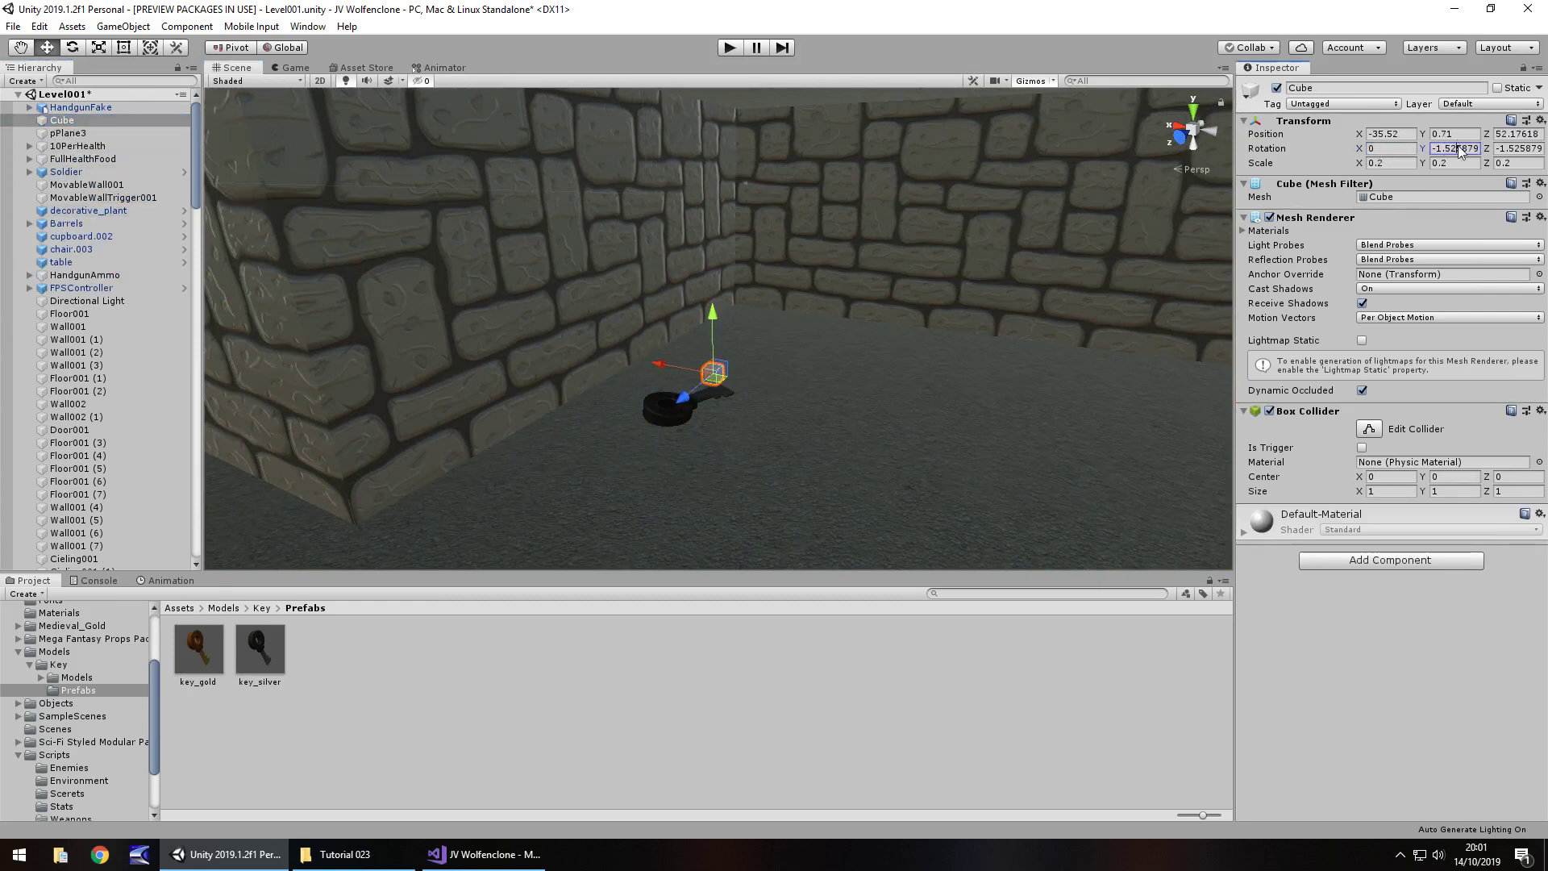
type("0")
key("Tab")
type("0")
Step: Resize the cube to scale 1.5 on all three axes
left_click(1390, 165)
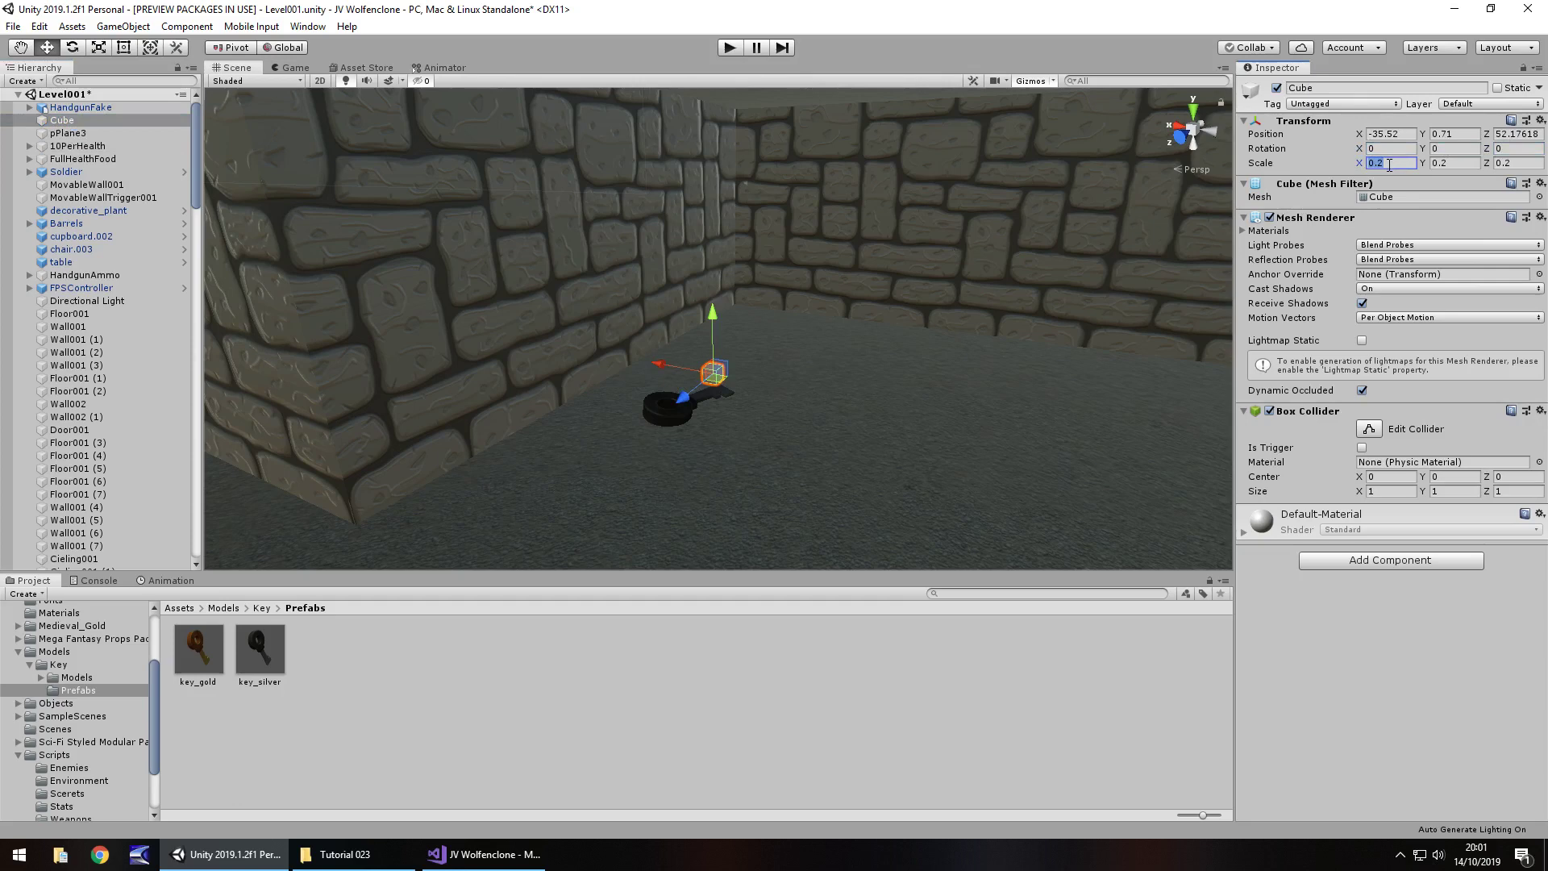
type("0.5")
key("Tab")
type("0.5")
left_click(1523, 164)
type(".5")
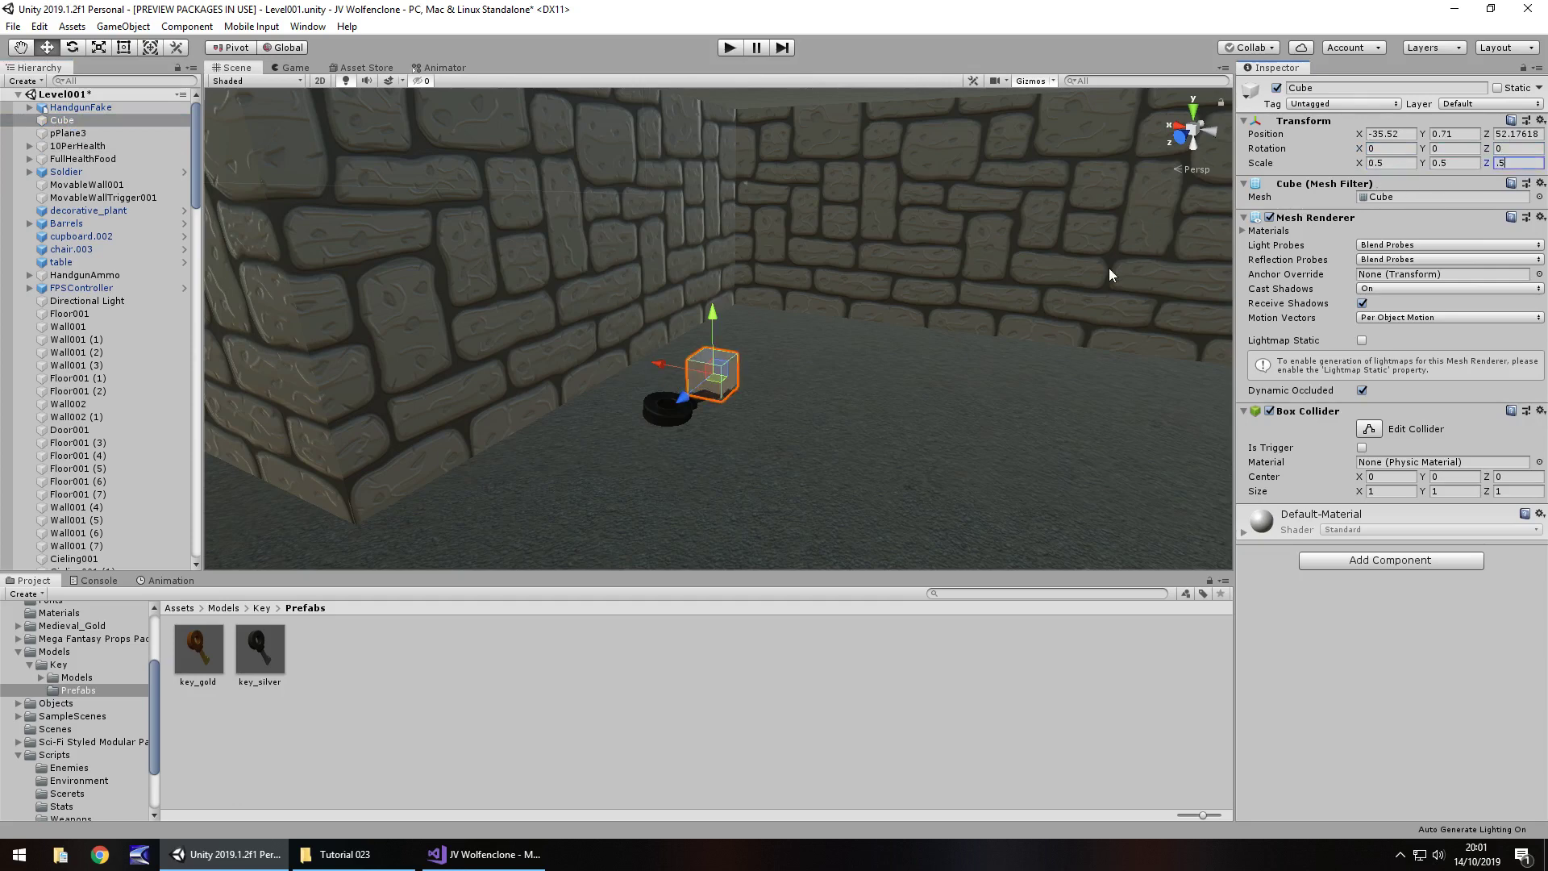
left_click(1392, 165)
type("1.5")
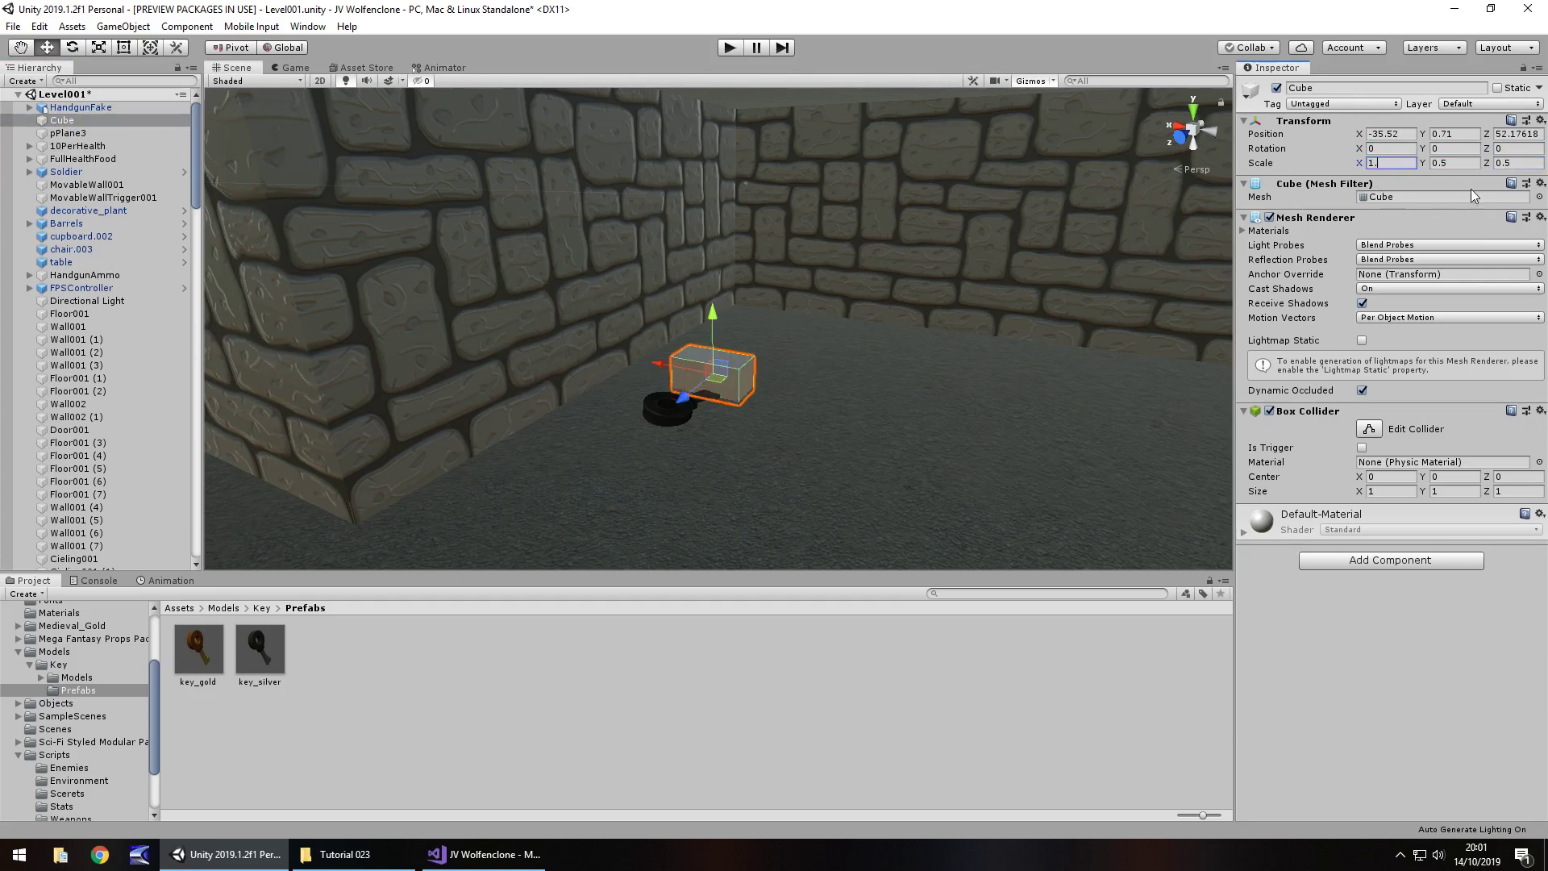
left_click(1476, 165)
type("1.5")
key("Tab")
type("1.5")
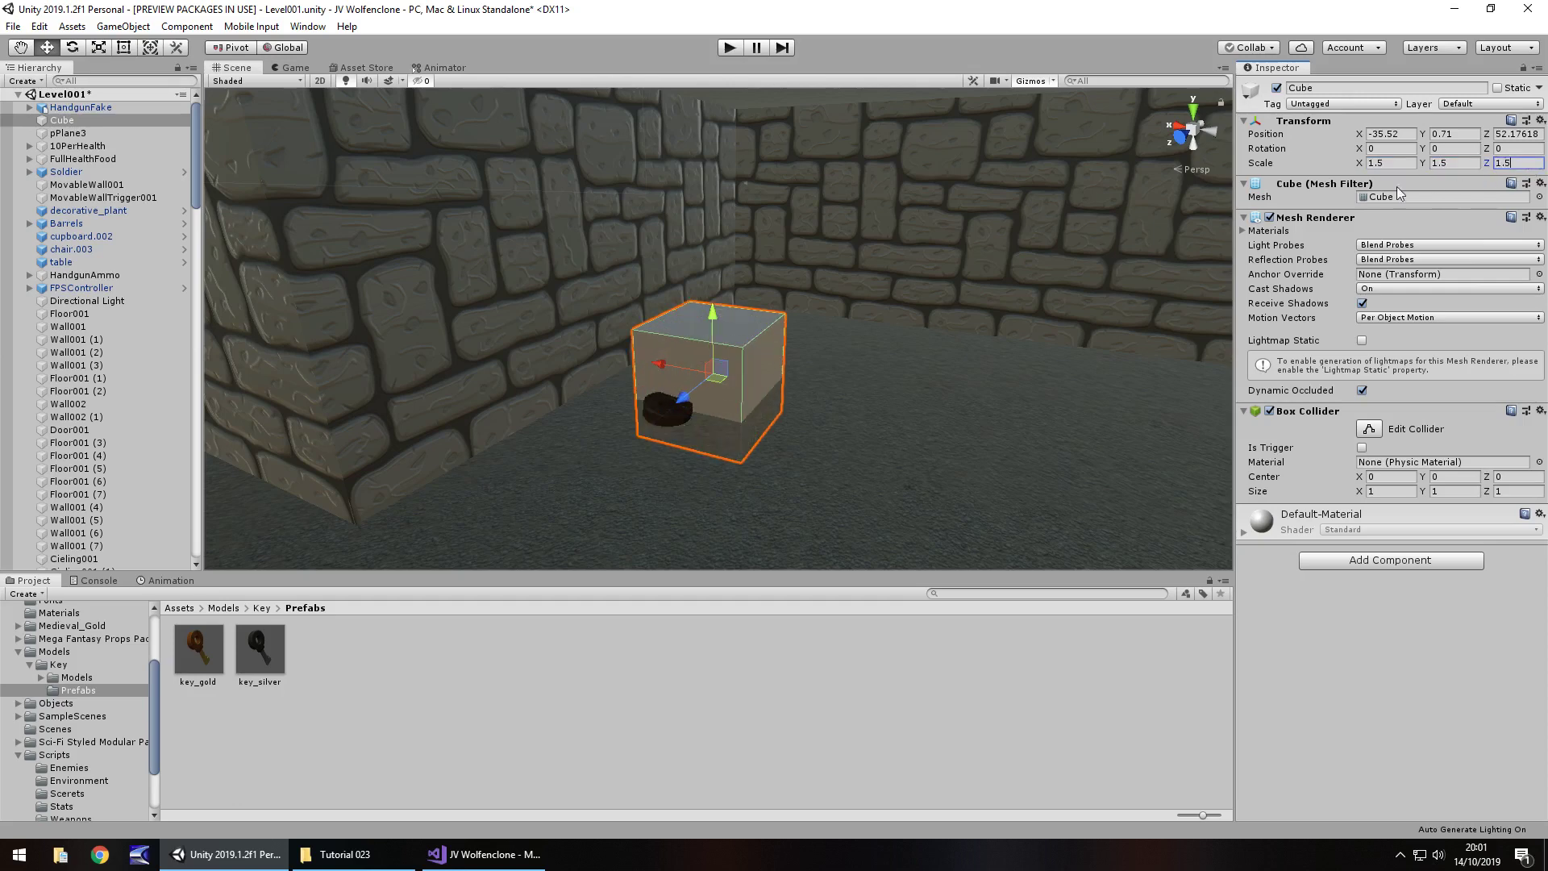
Step: Flatten the cube to Y scale 0.5 around the key, hide its mesh, and make its collider a trigger
left_click_drag(712, 313, 708, 288)
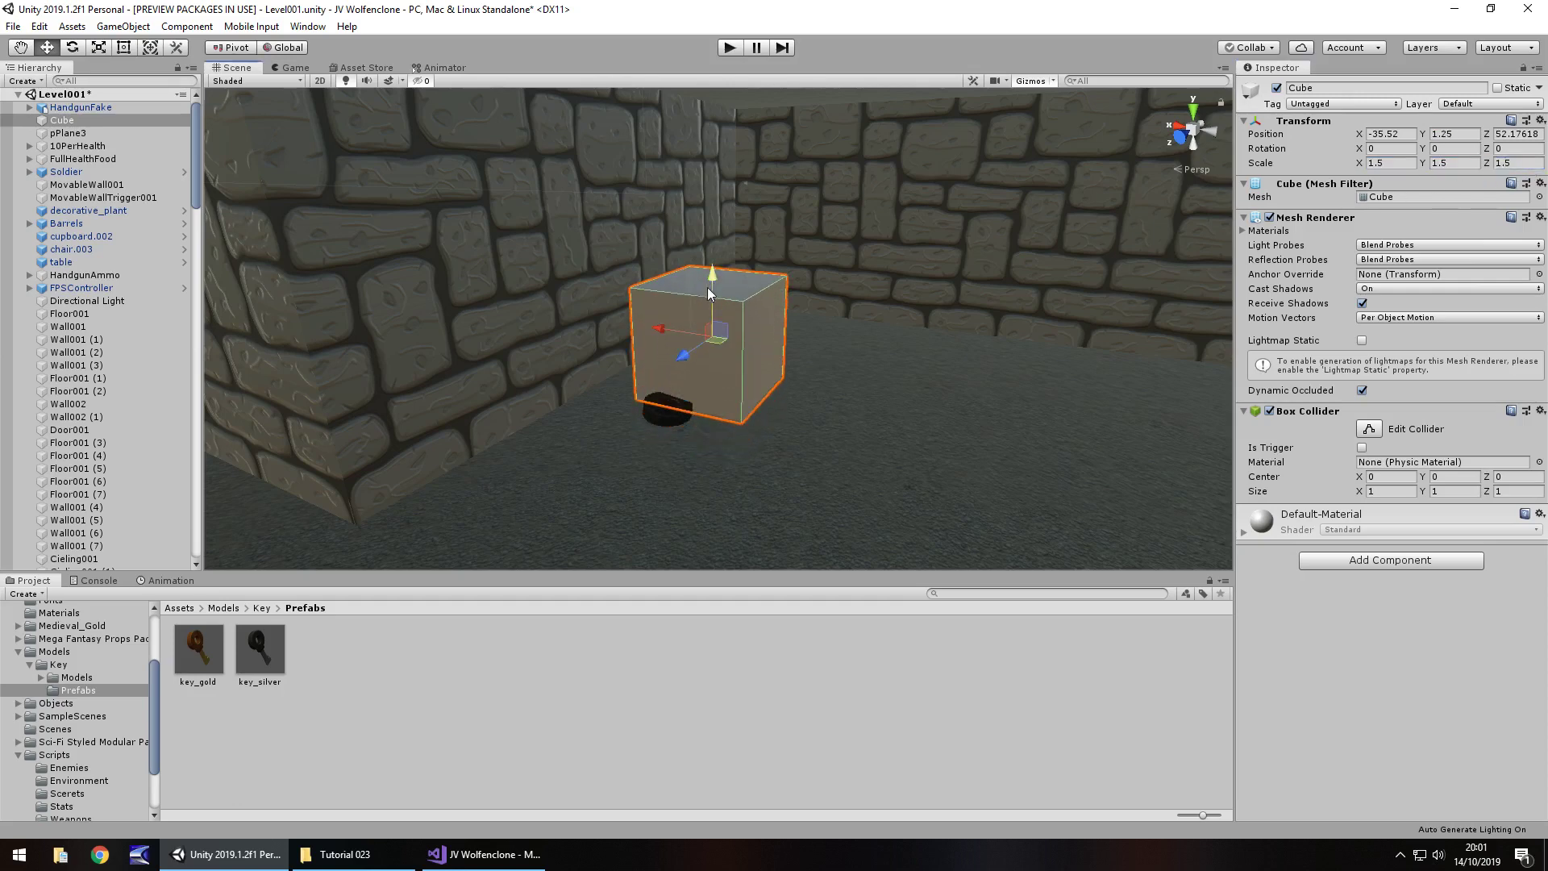
left_click_drag(691, 364, 677, 364)
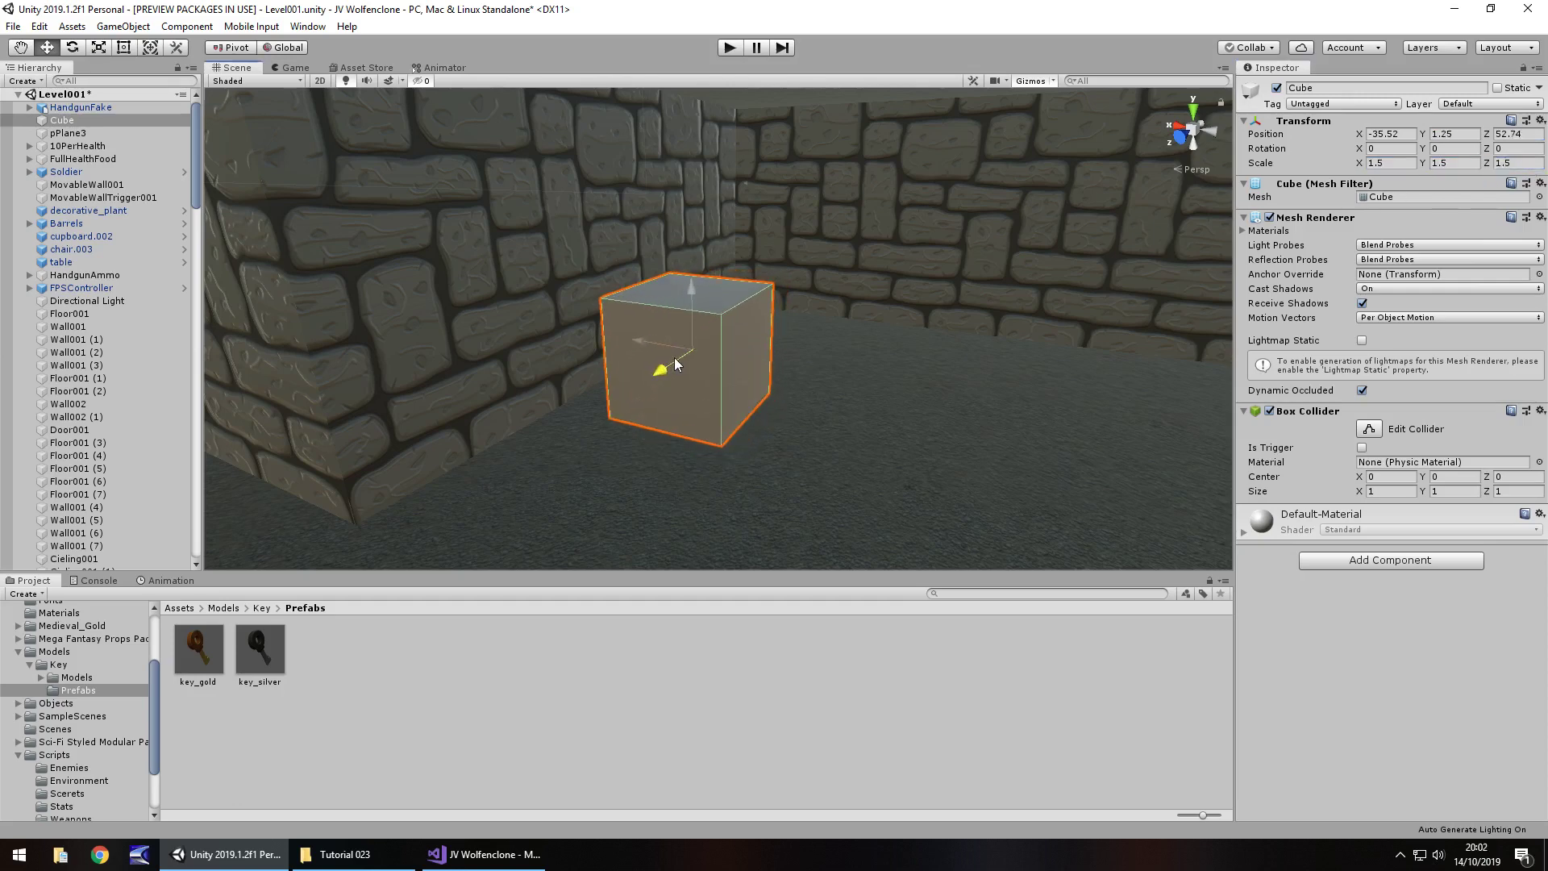
left_click(1456, 164)
type(".5")
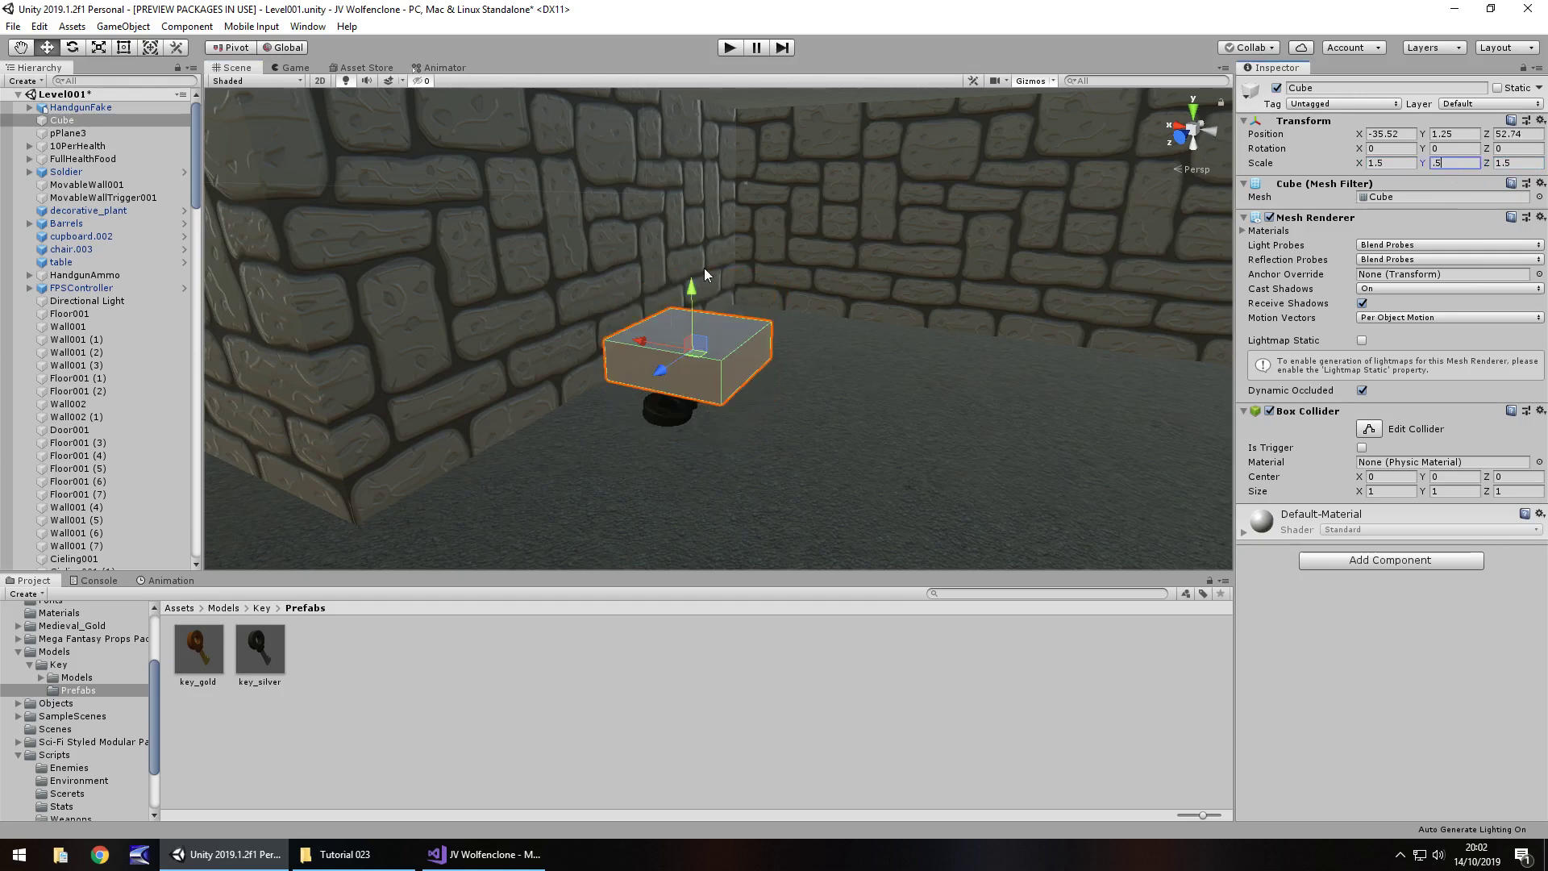
left_click_drag(691, 287, 692, 323)
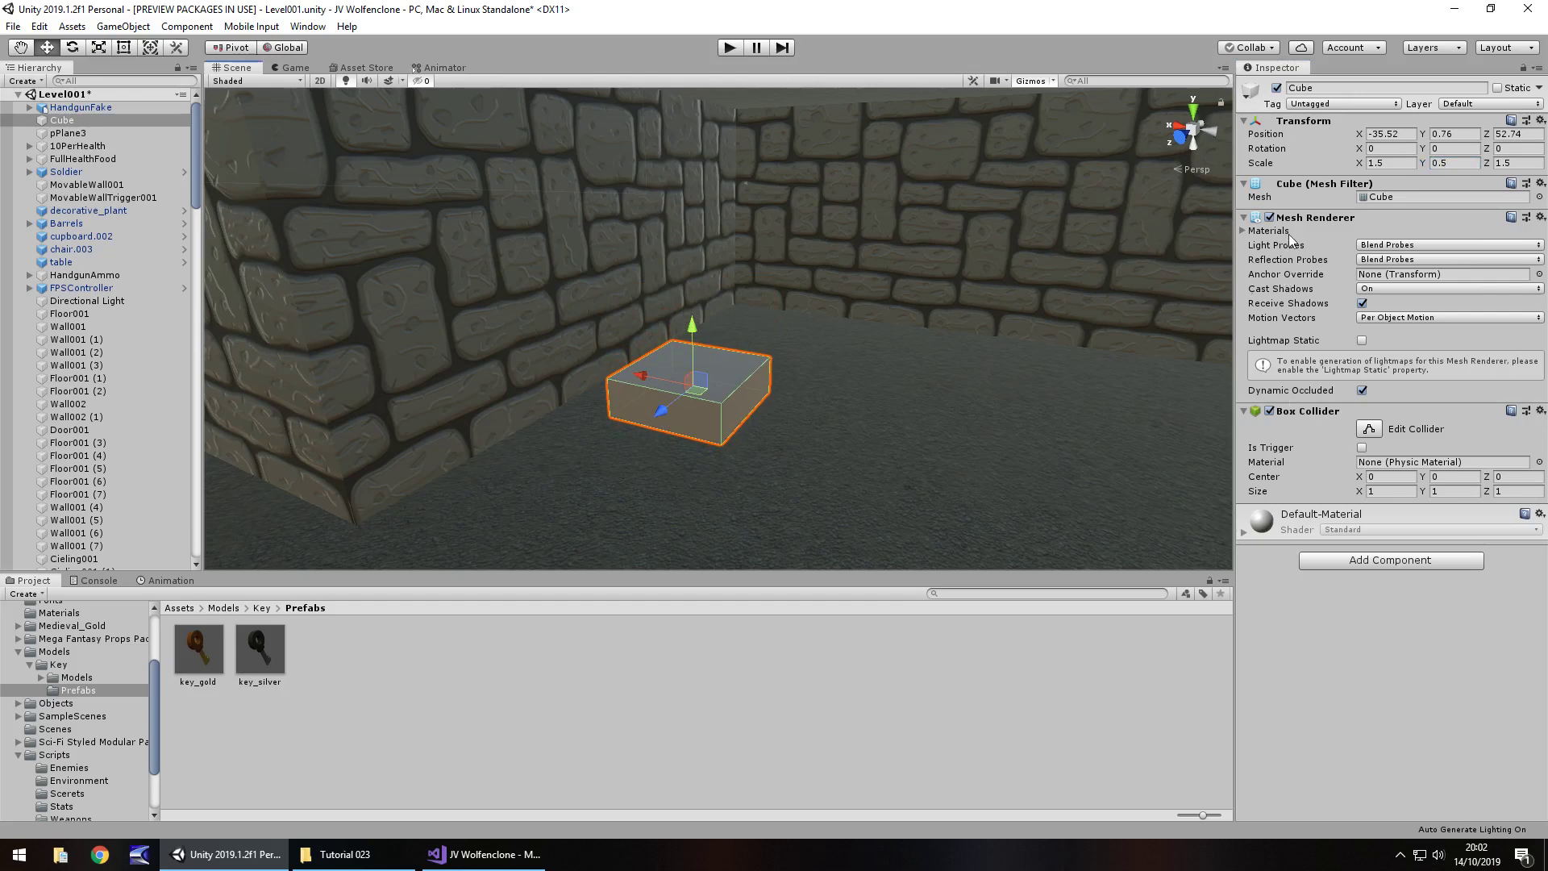
left_click(1270, 217)
left_click(1362, 447)
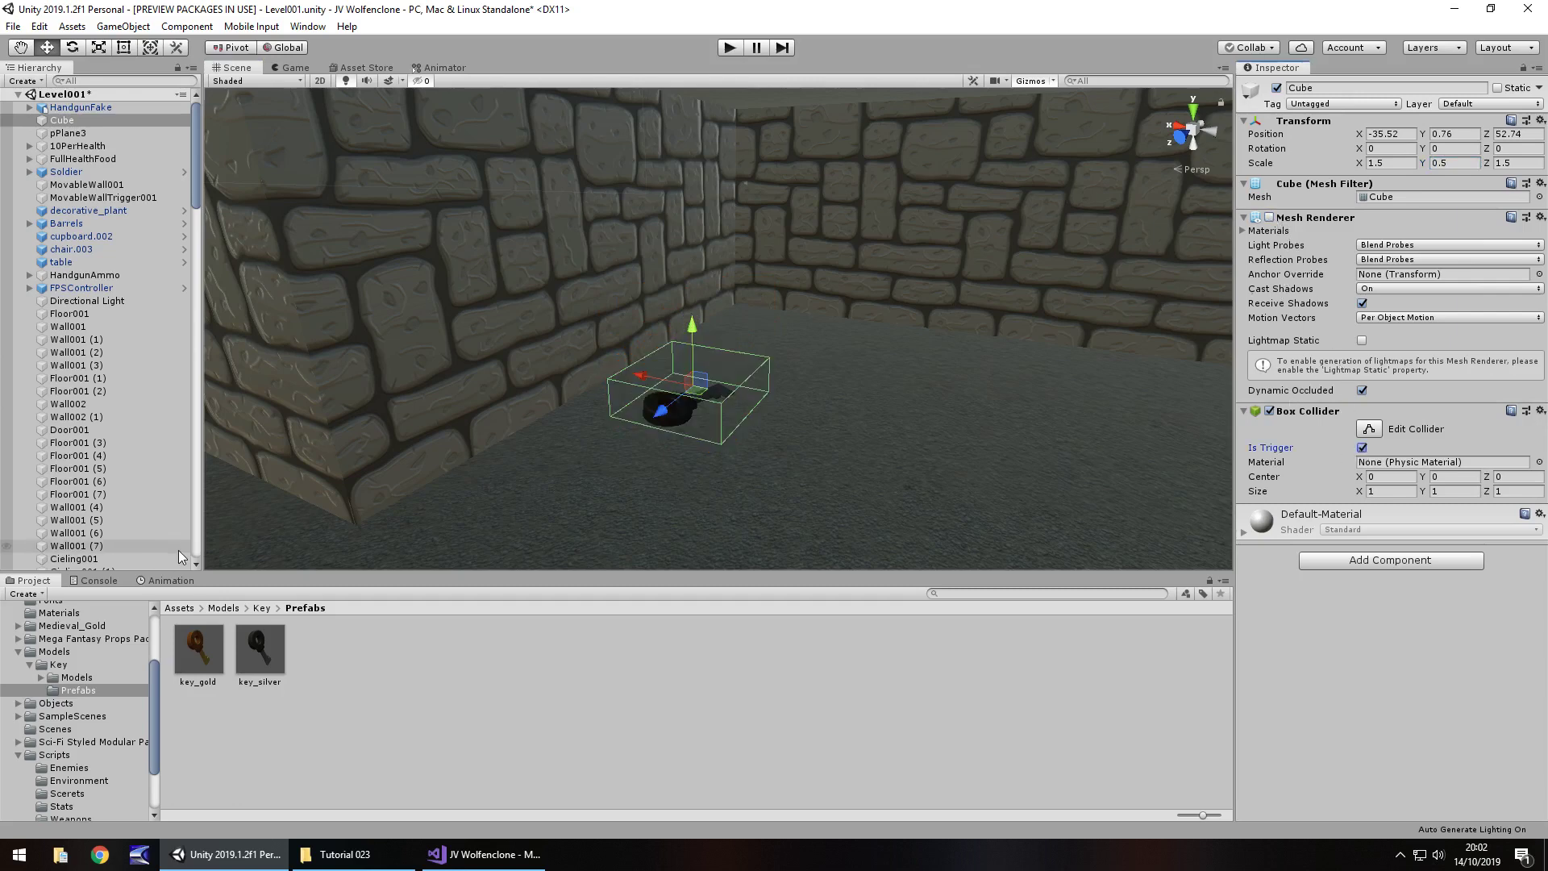
Step: Create a new folder named FloorSpecific inside the Scripts folder
scroll(122, 744, "down", 3)
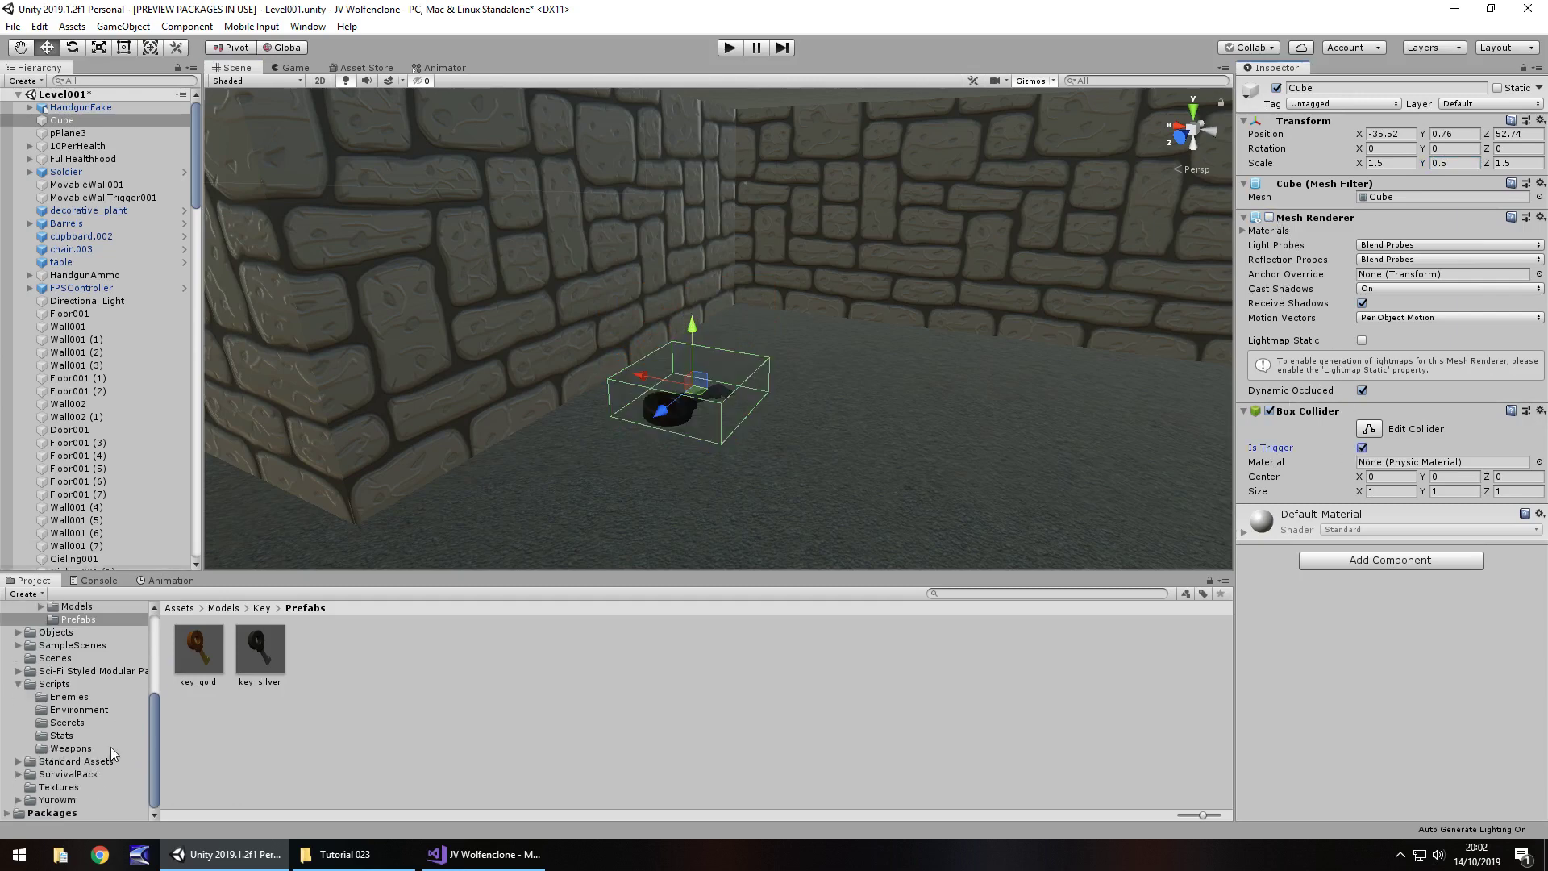
left_click(53, 686)
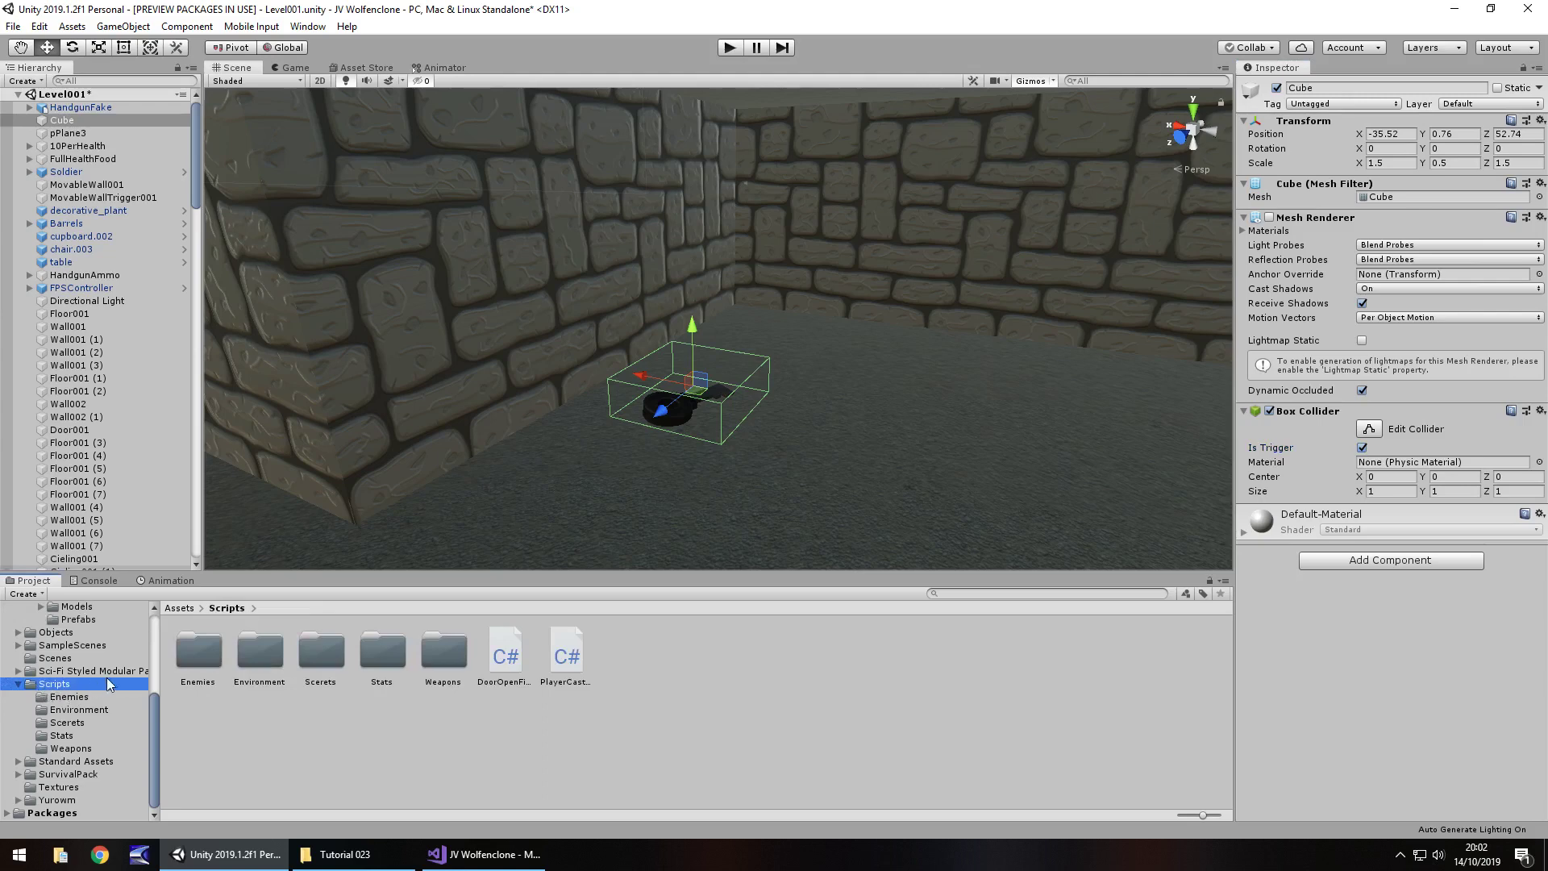
left_click(96, 709)
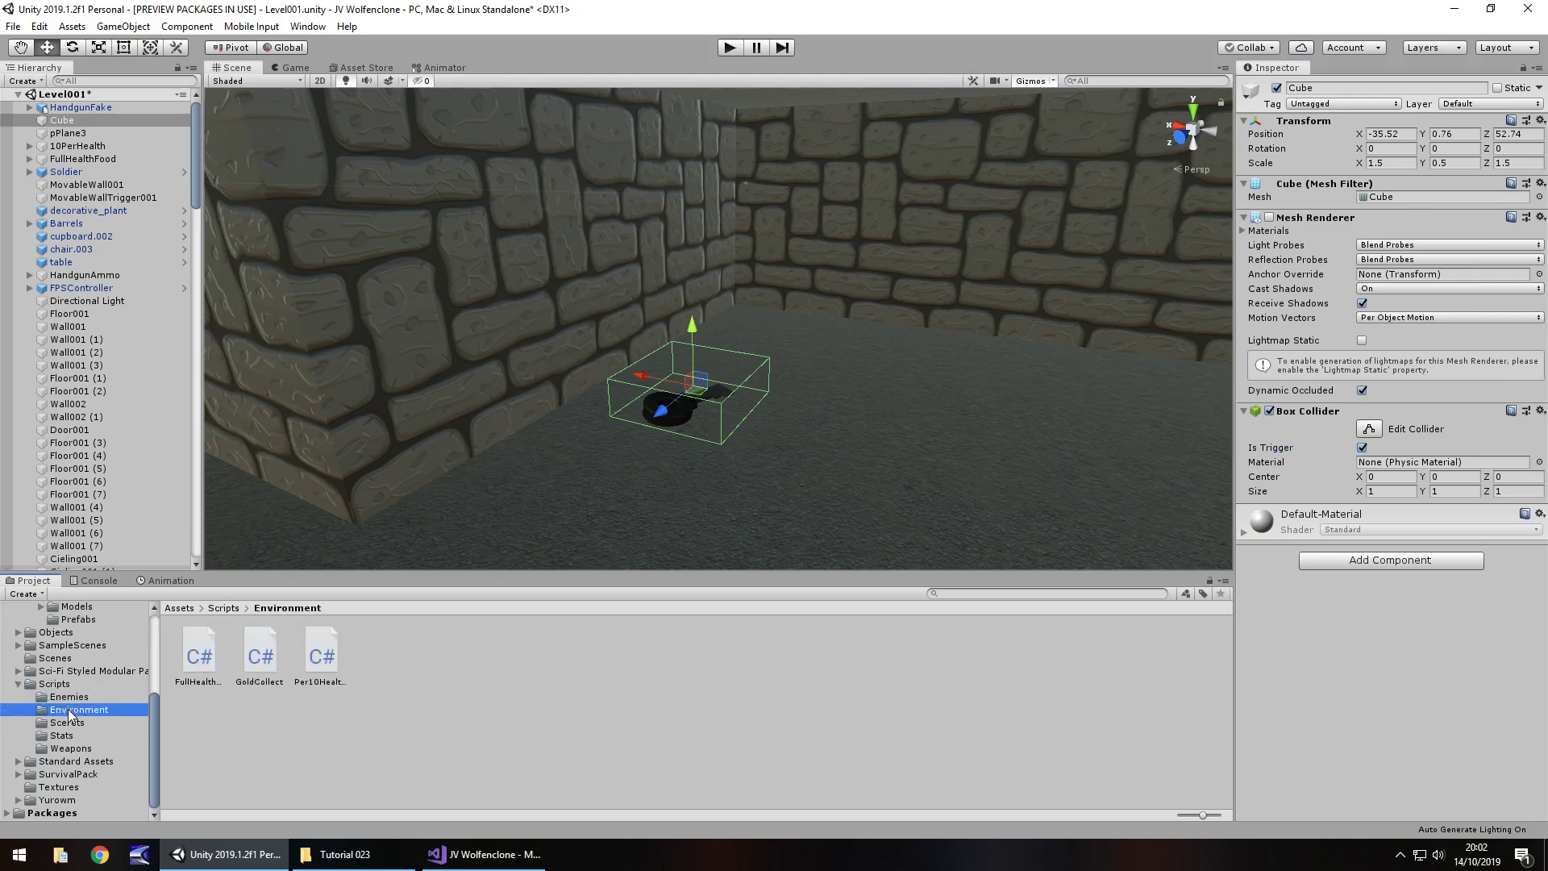
left_click(70, 724)
left_click(69, 737)
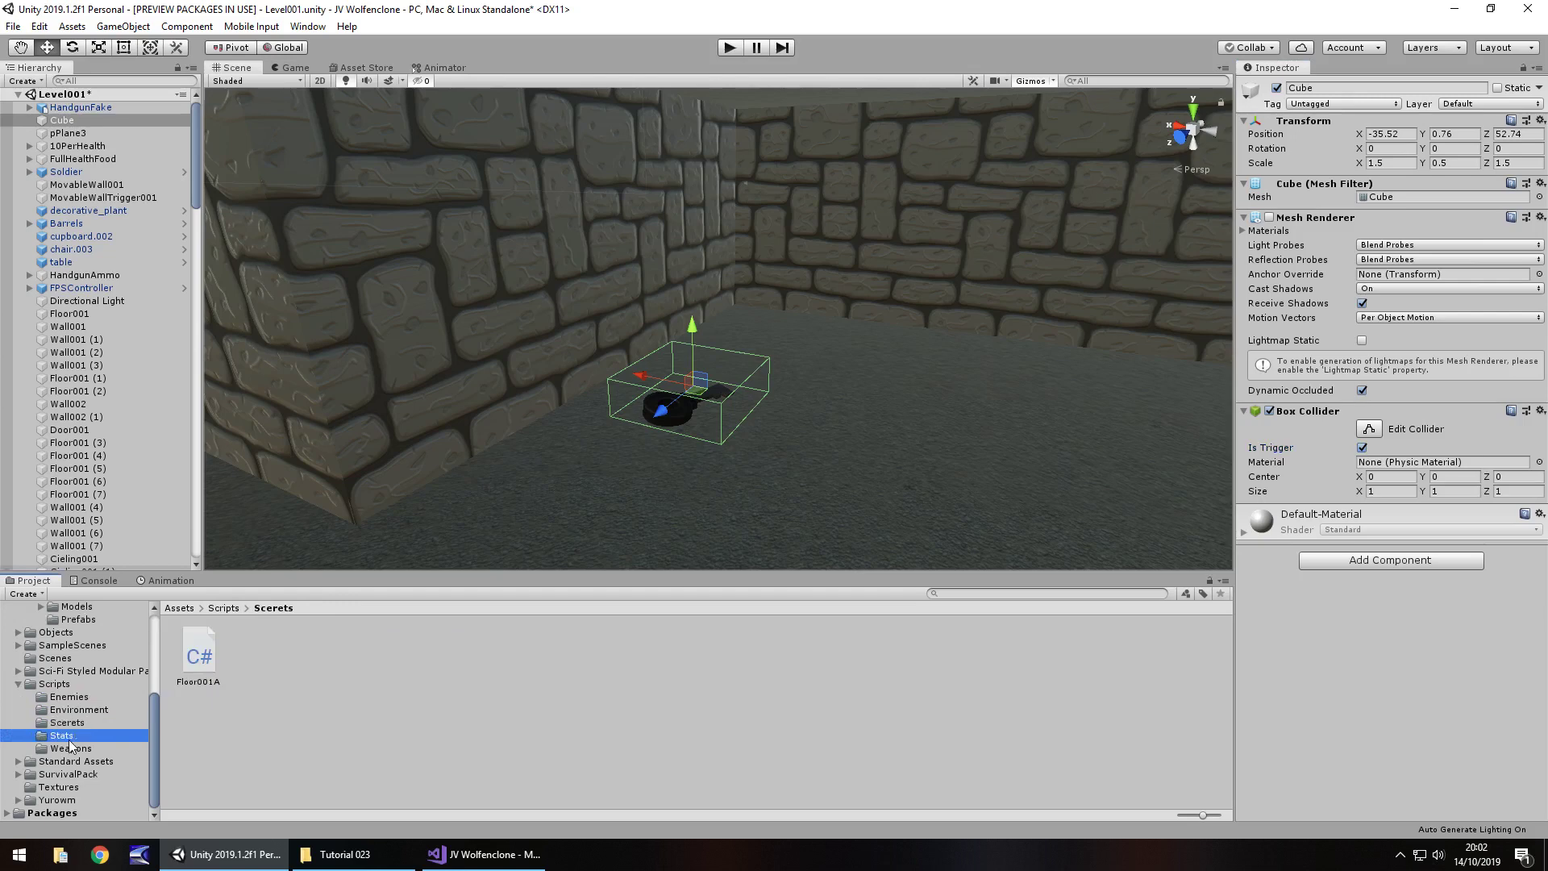
right_click(63, 687)
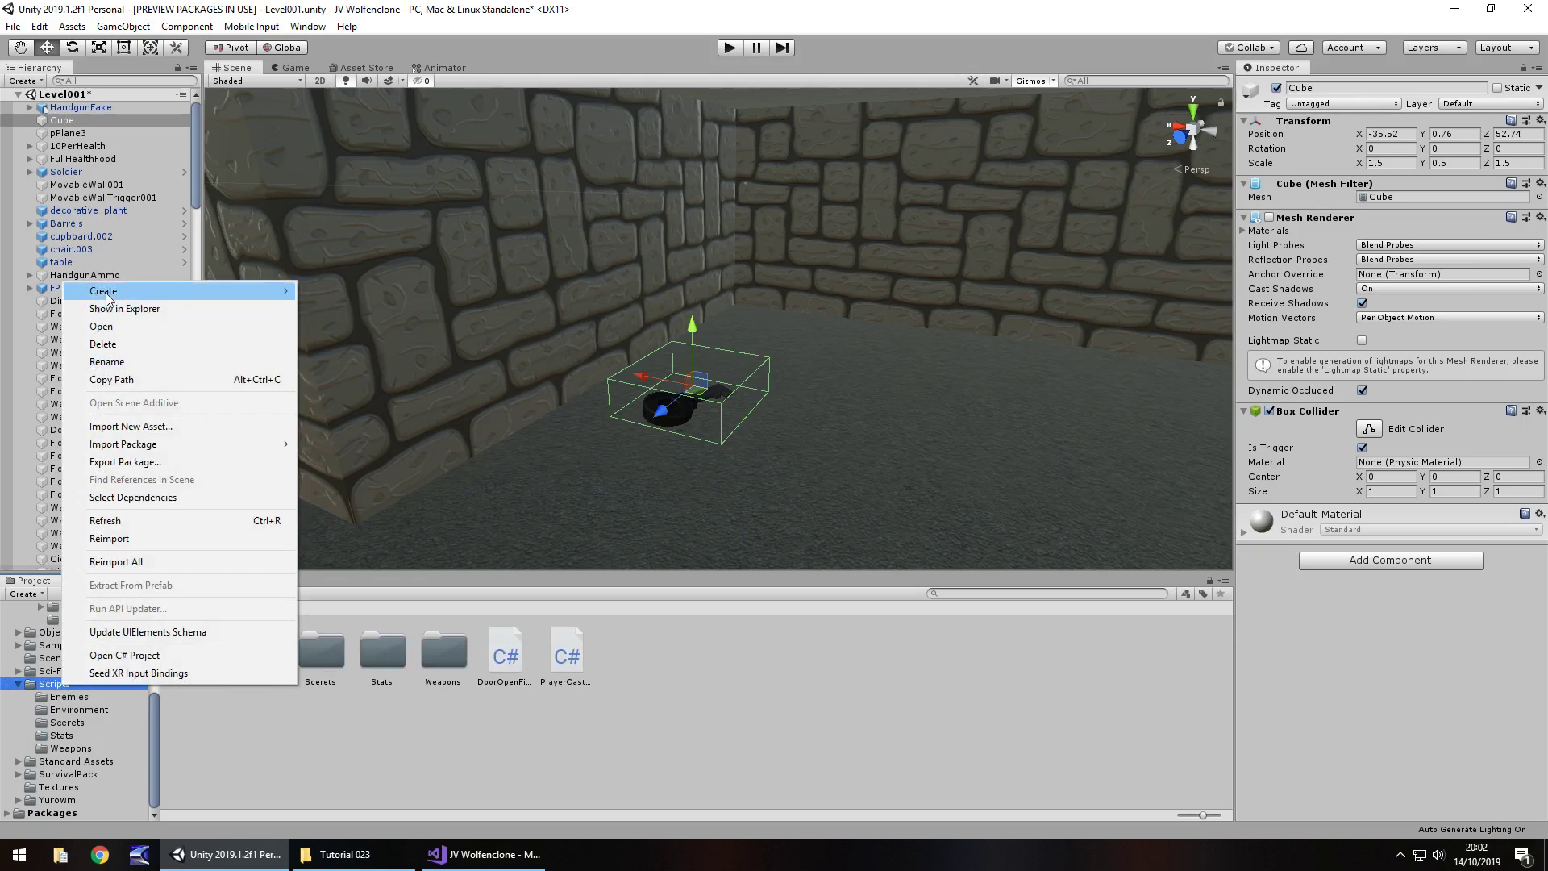
mouse_move(109, 298)
left_click(355, 249)
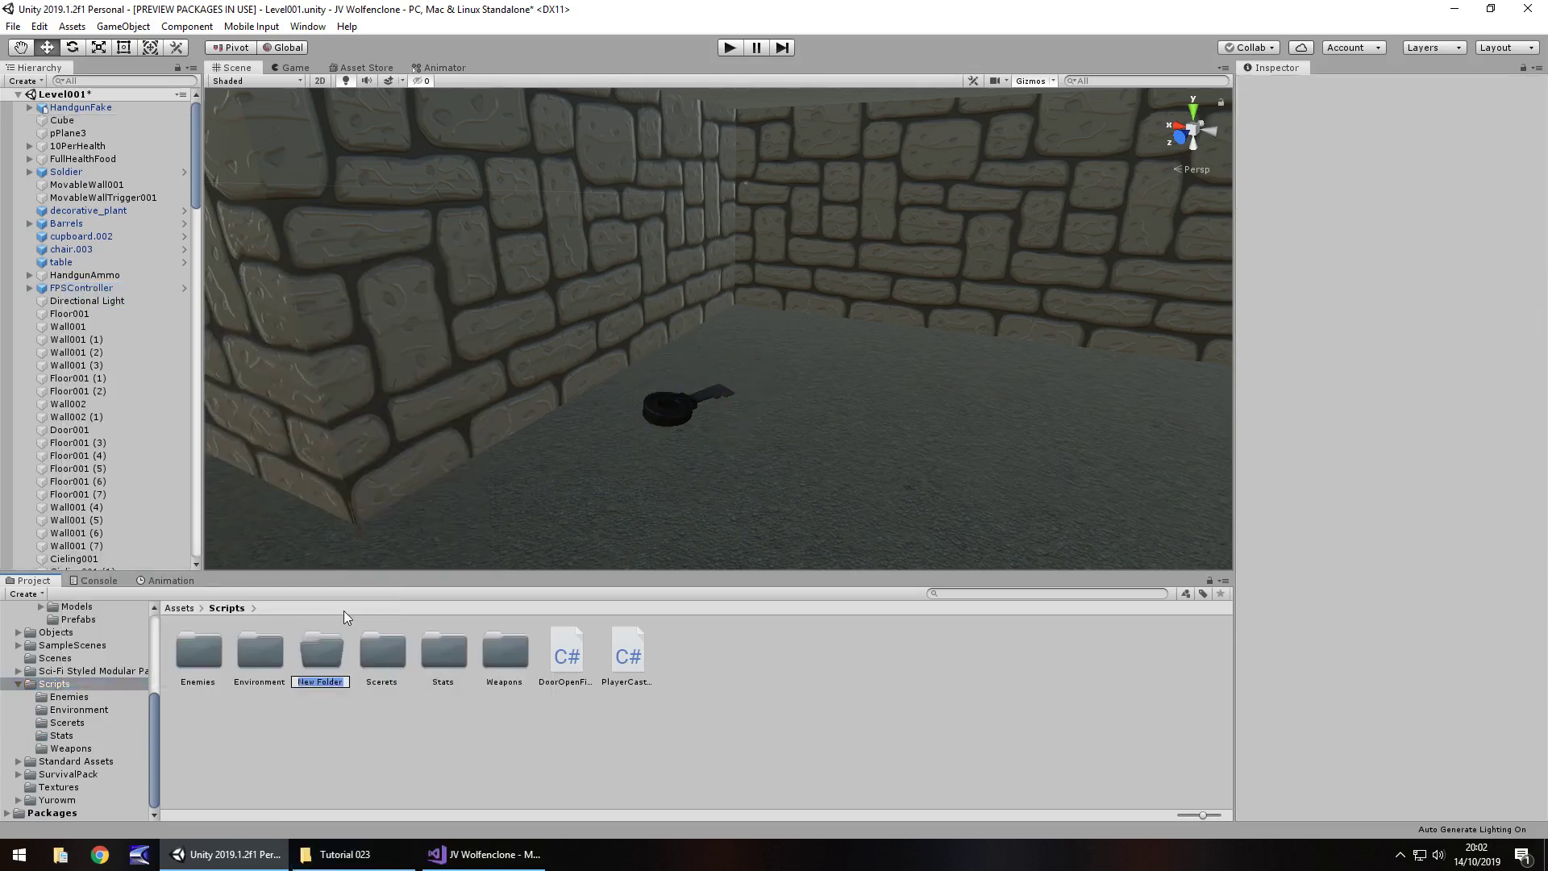
type("FloorSpecific")
key("Return")
key("Return")
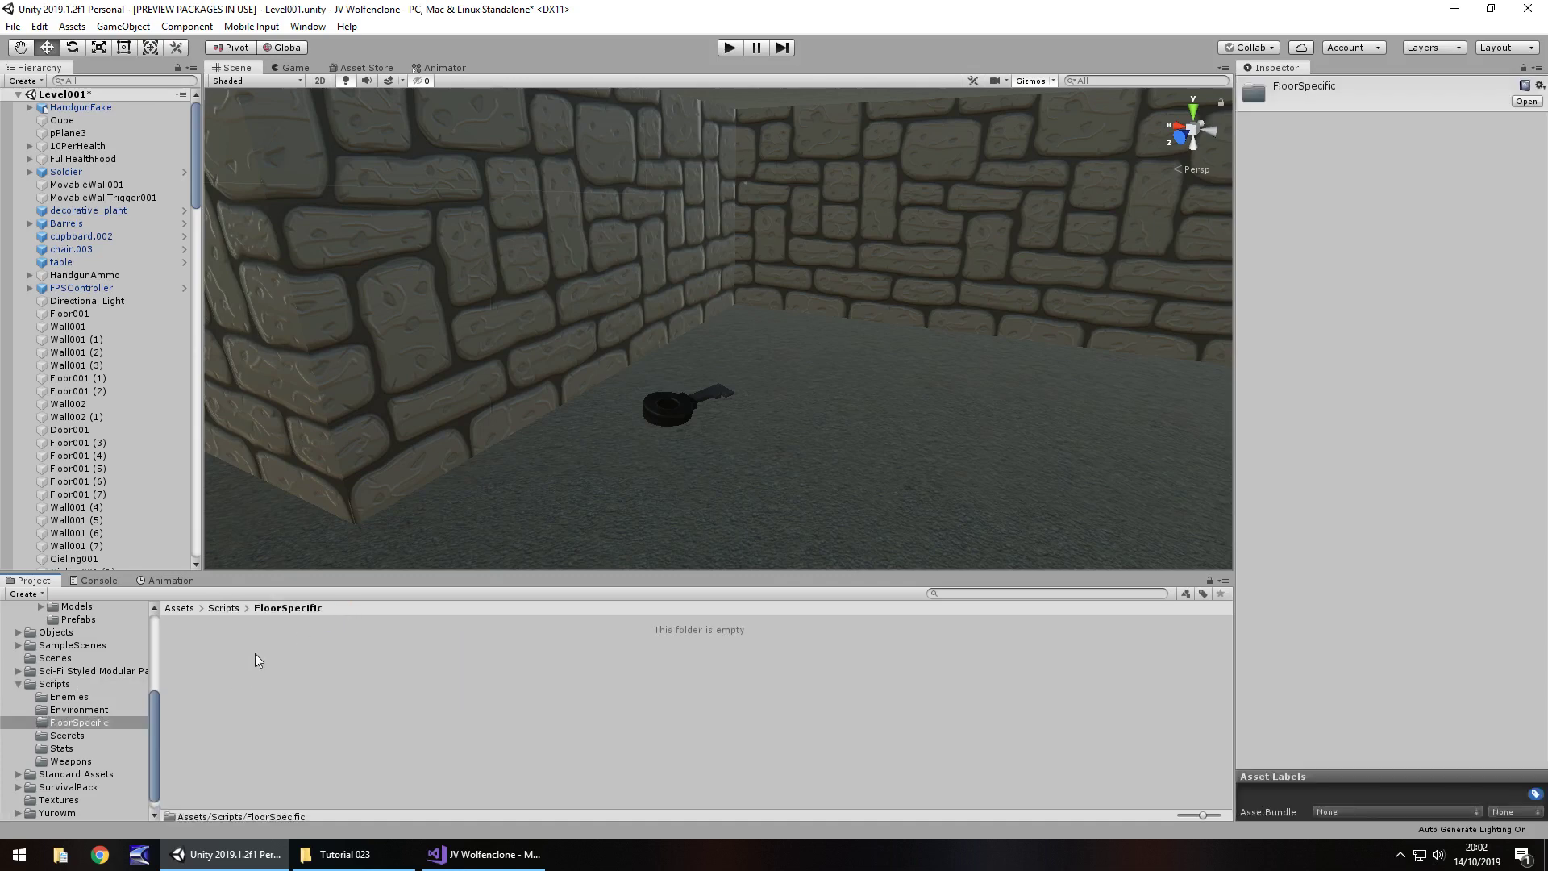
Step: Create a Floor001 folder inside FloorSpecific and open it
right_click(255, 654)
mouse_move(361, 258)
left_click(549, 250)
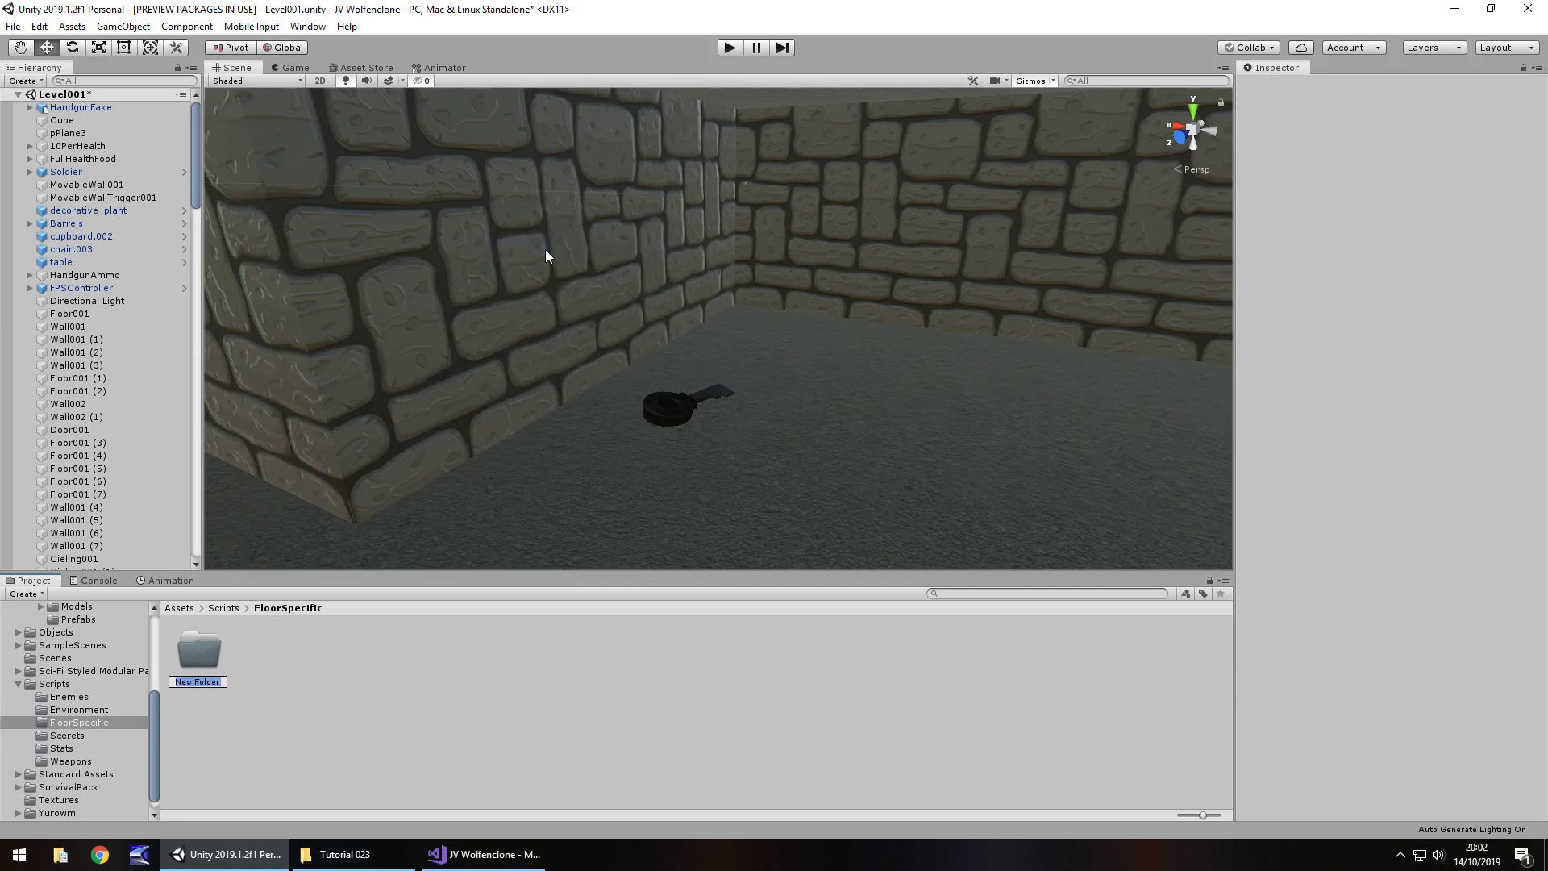
type("Floor001")
key("Return")
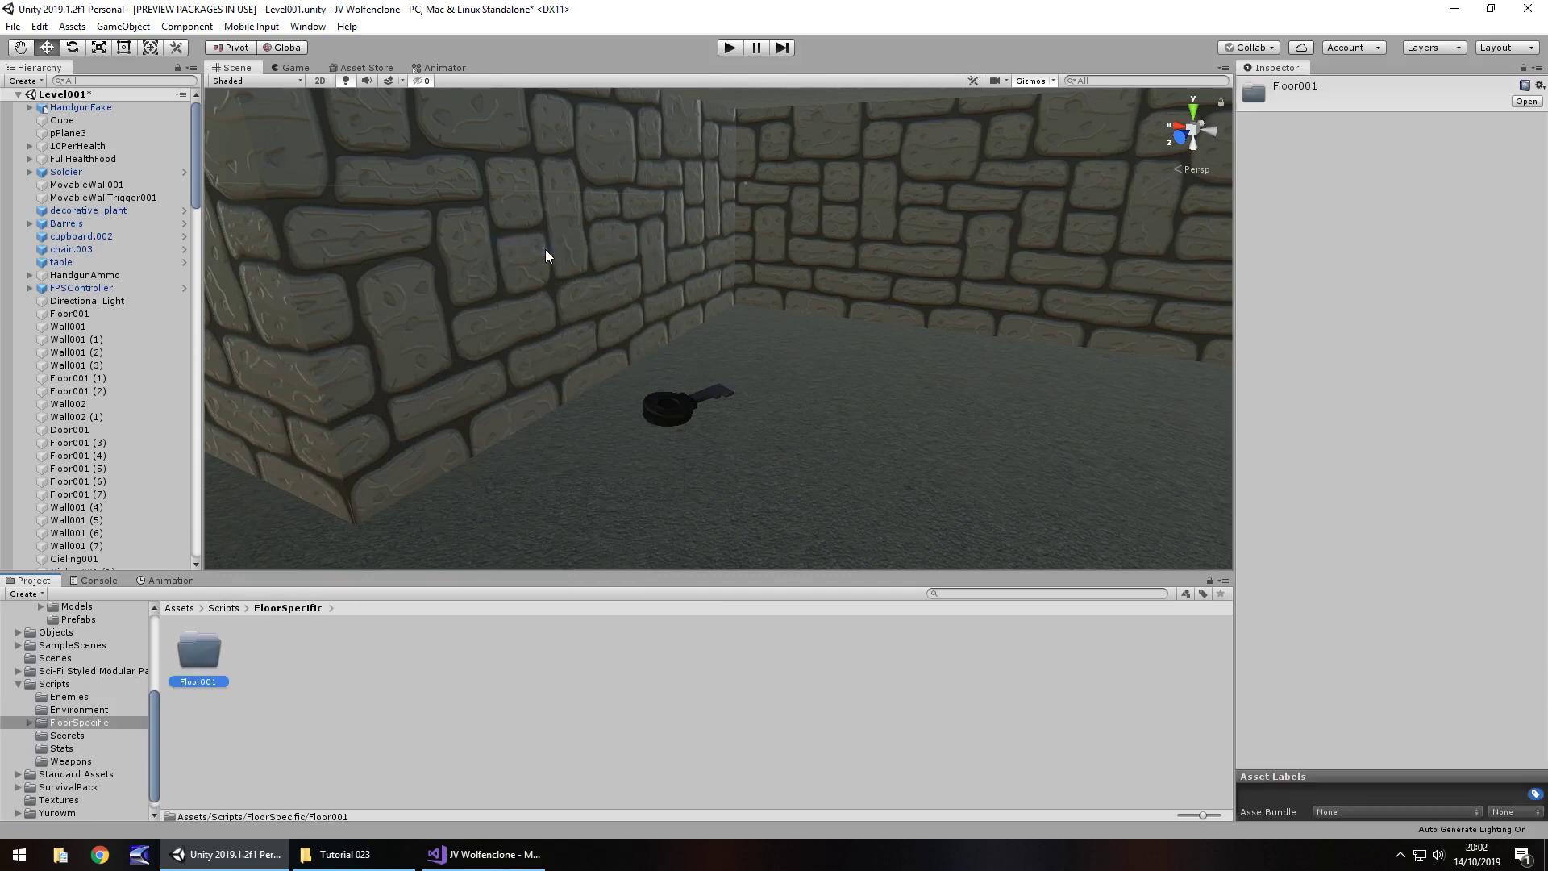
key("Return")
Step: Create a C# script named FirstKeyA in the Floor001 folder
right_click(315, 695)
mouse_move(395, 301)
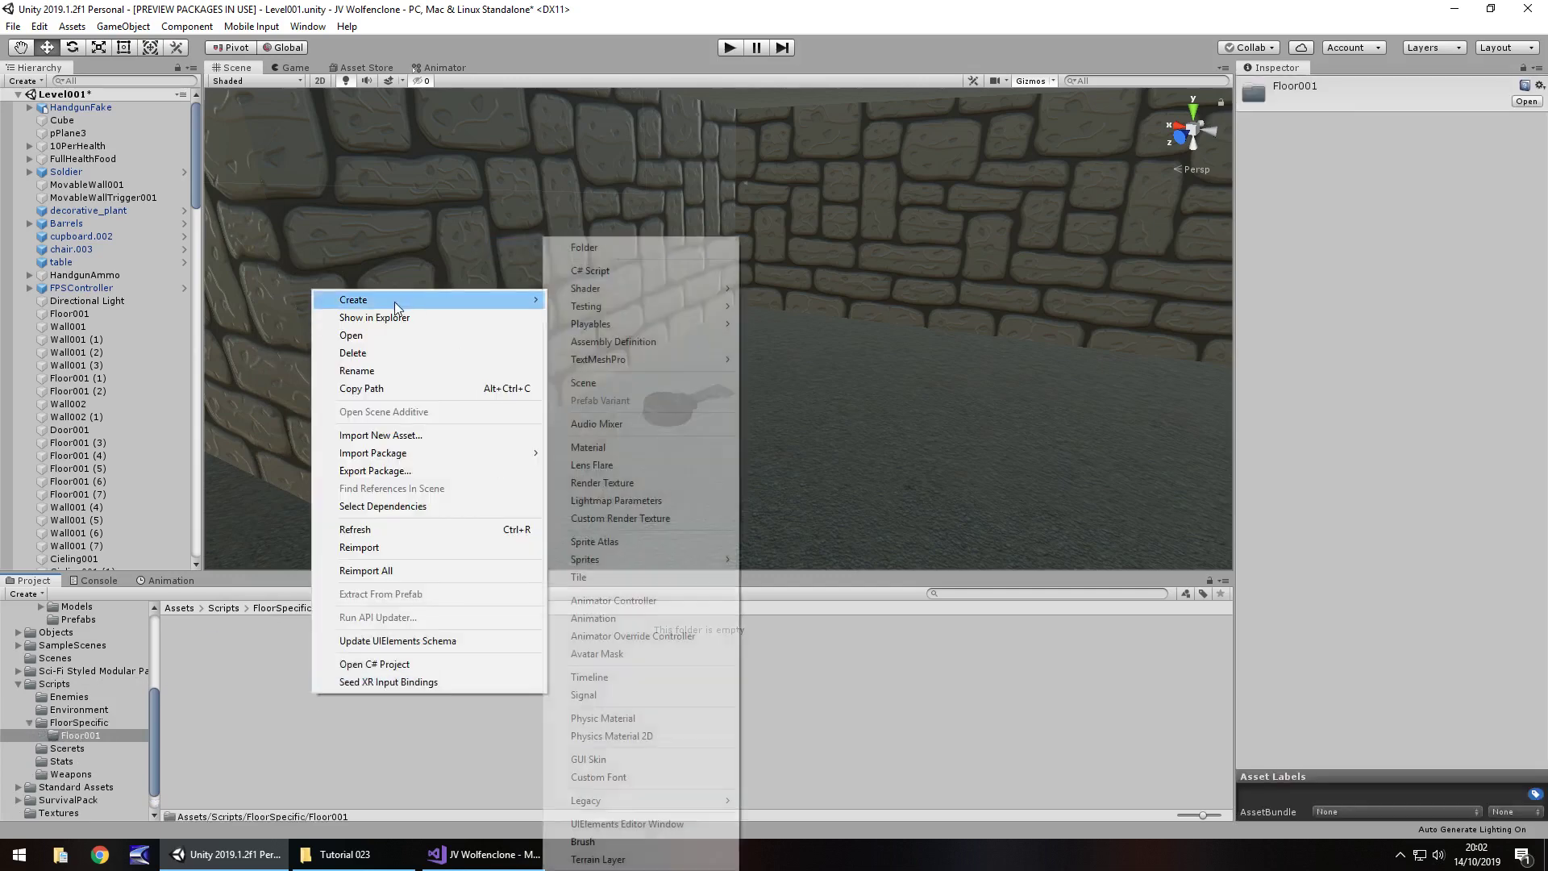
left_click(591, 273)
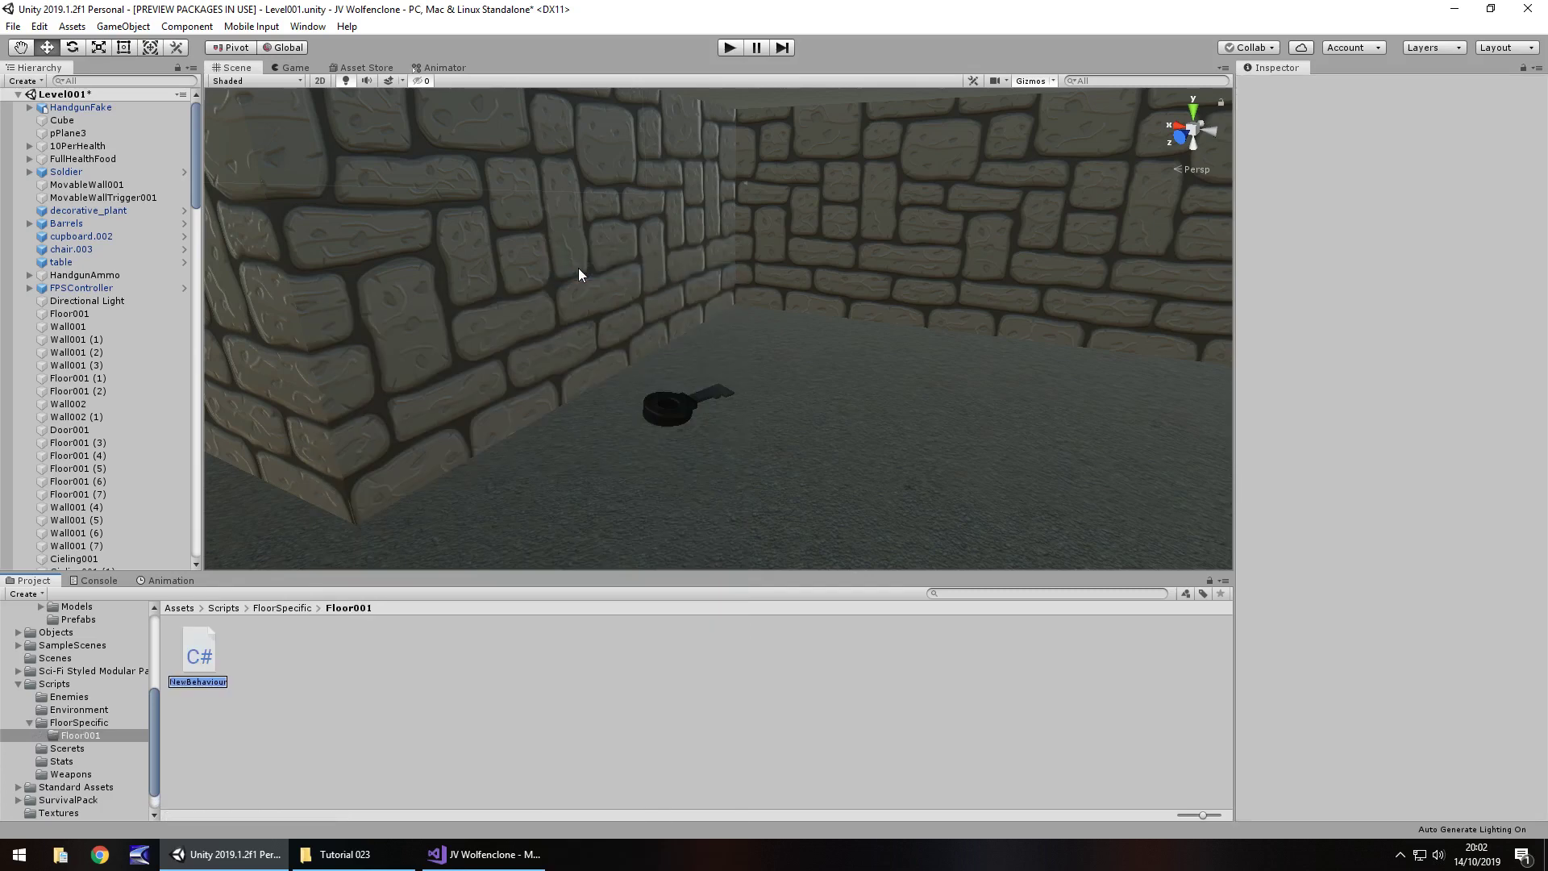
type("FlrstKeyA")
key("Return")
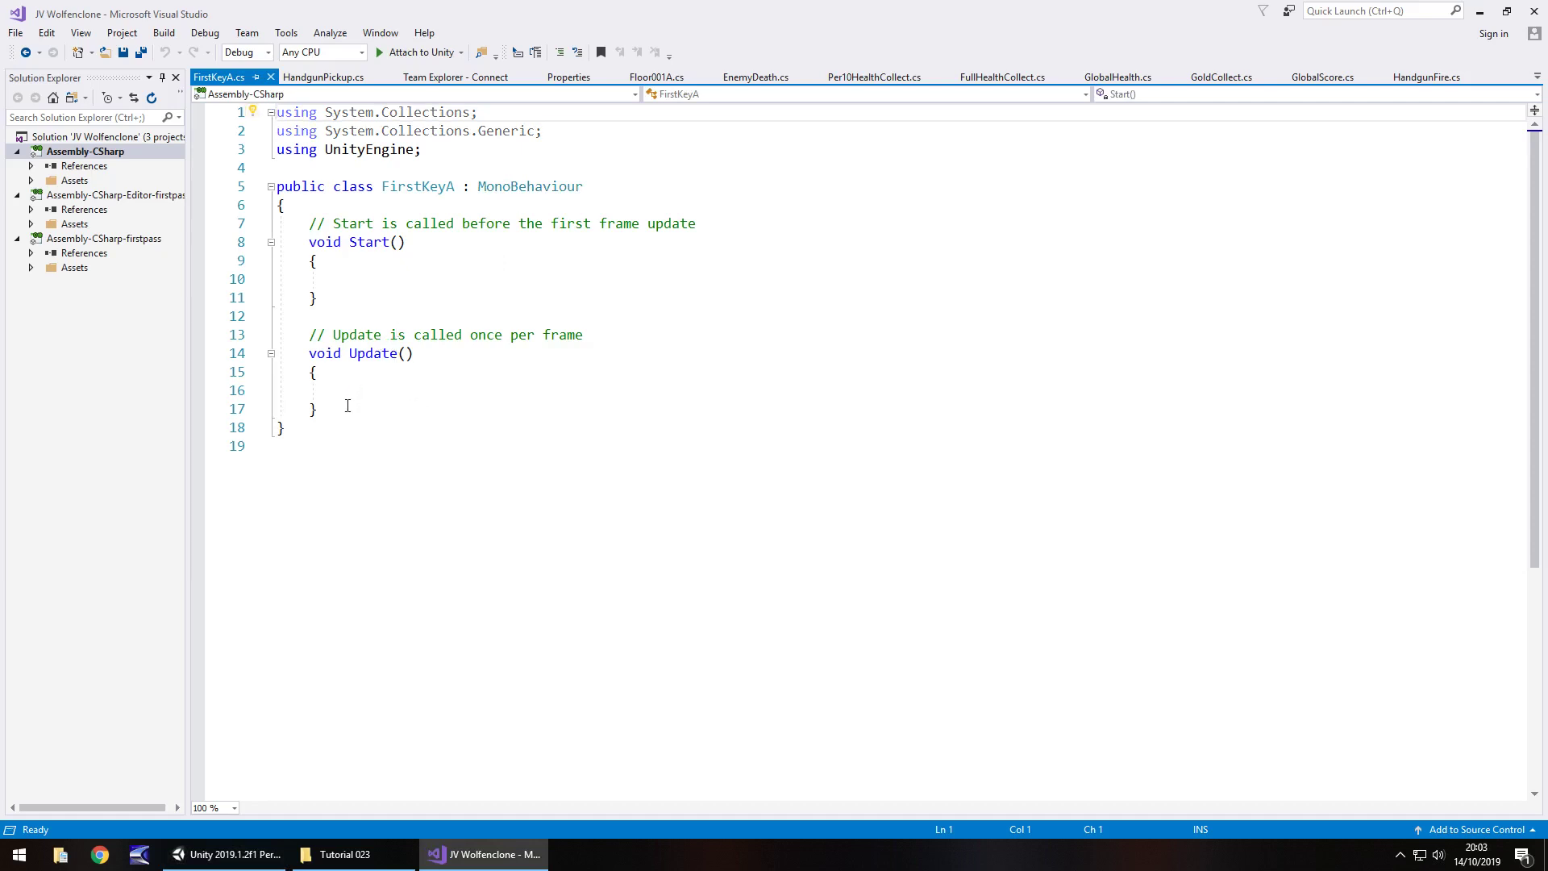
Step: Delete the default Start and Update methods from the FirstKeyA class
left_click_drag(342, 410, 278, 225)
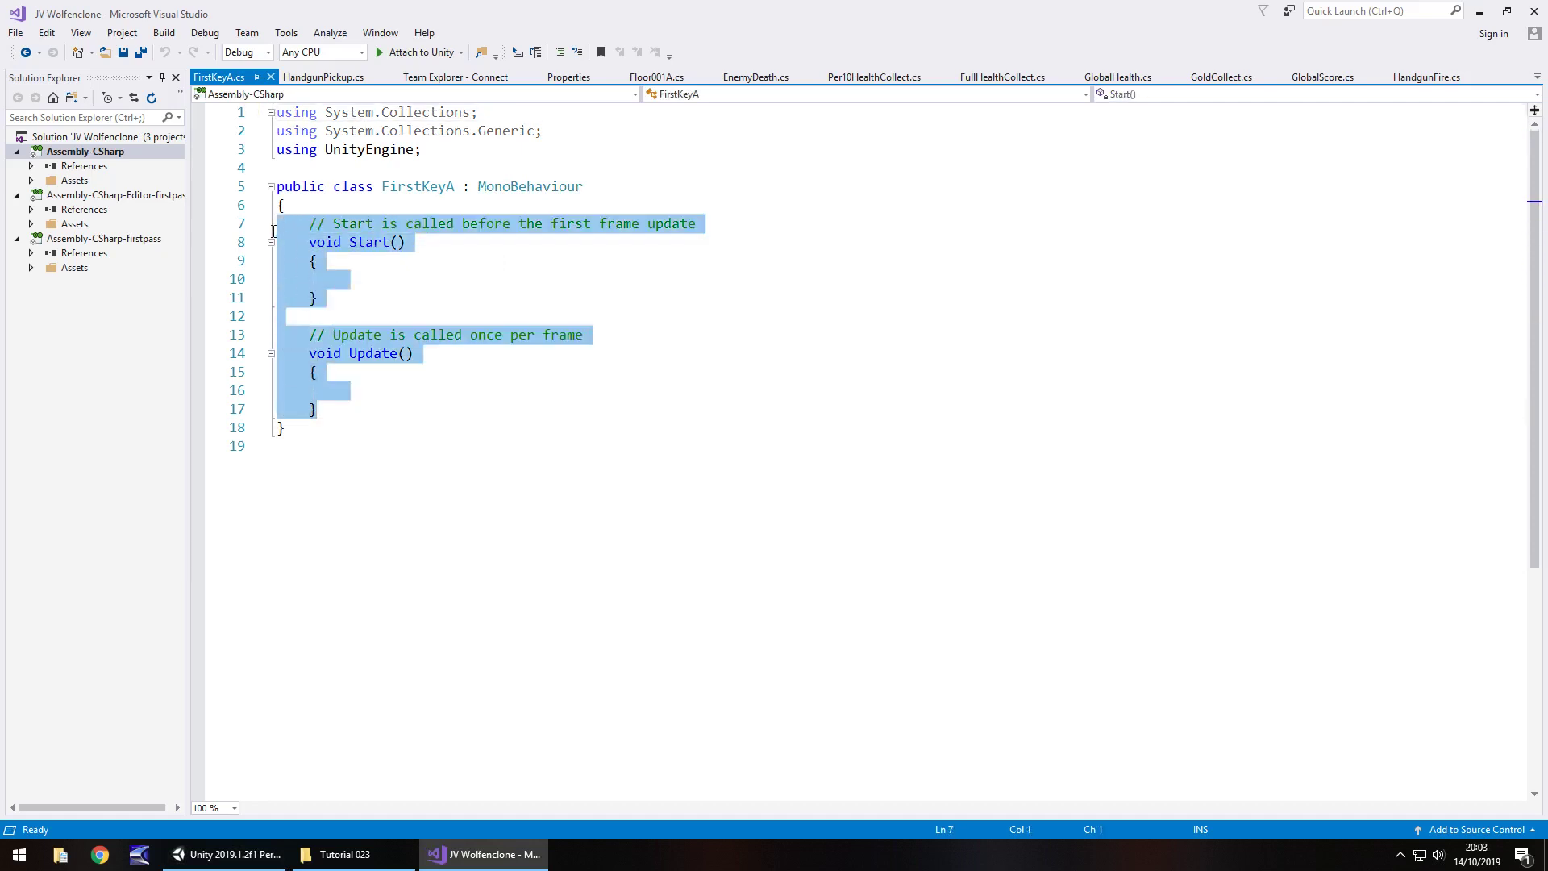
key("Delete")
key("Return")
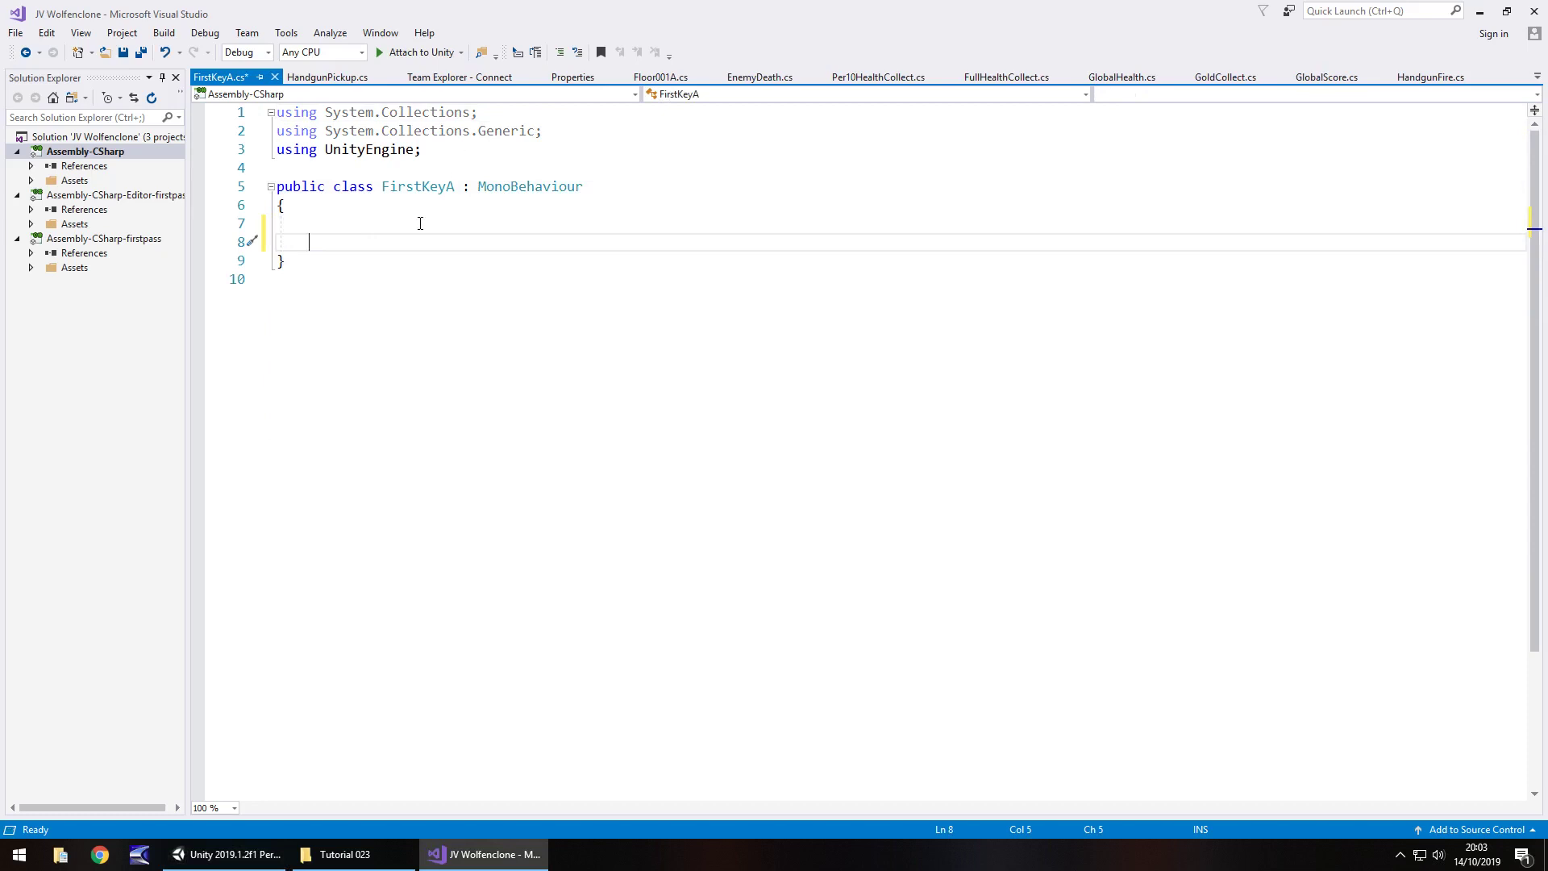
left_click(416, 221)
Step: Declare public GameObject fields keyUI and lockedTrigger in the class
type("pub")
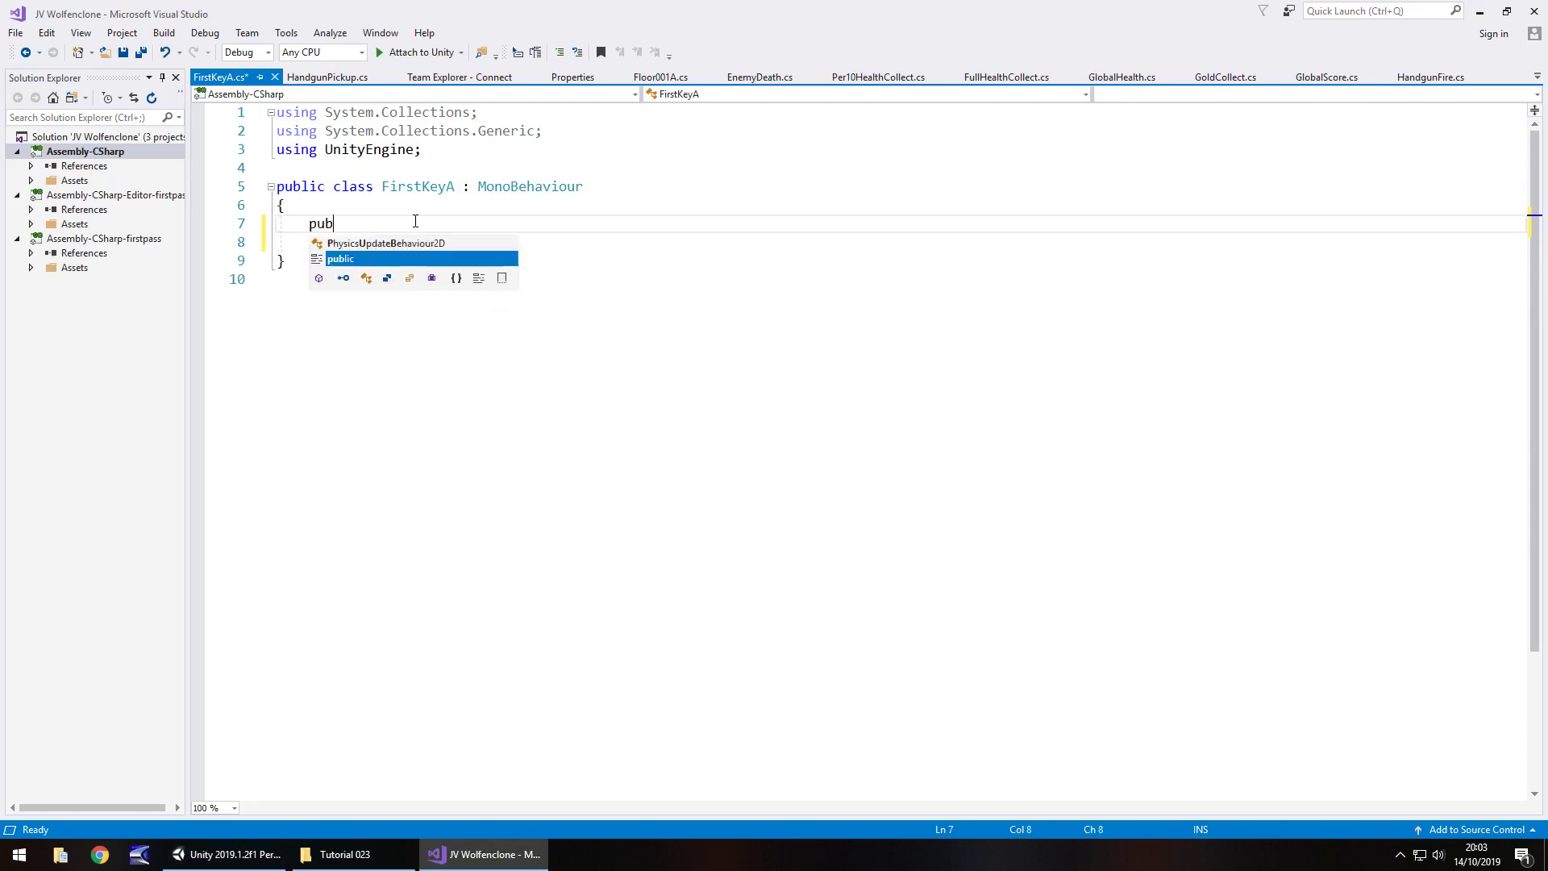
type("lic GameObject ")
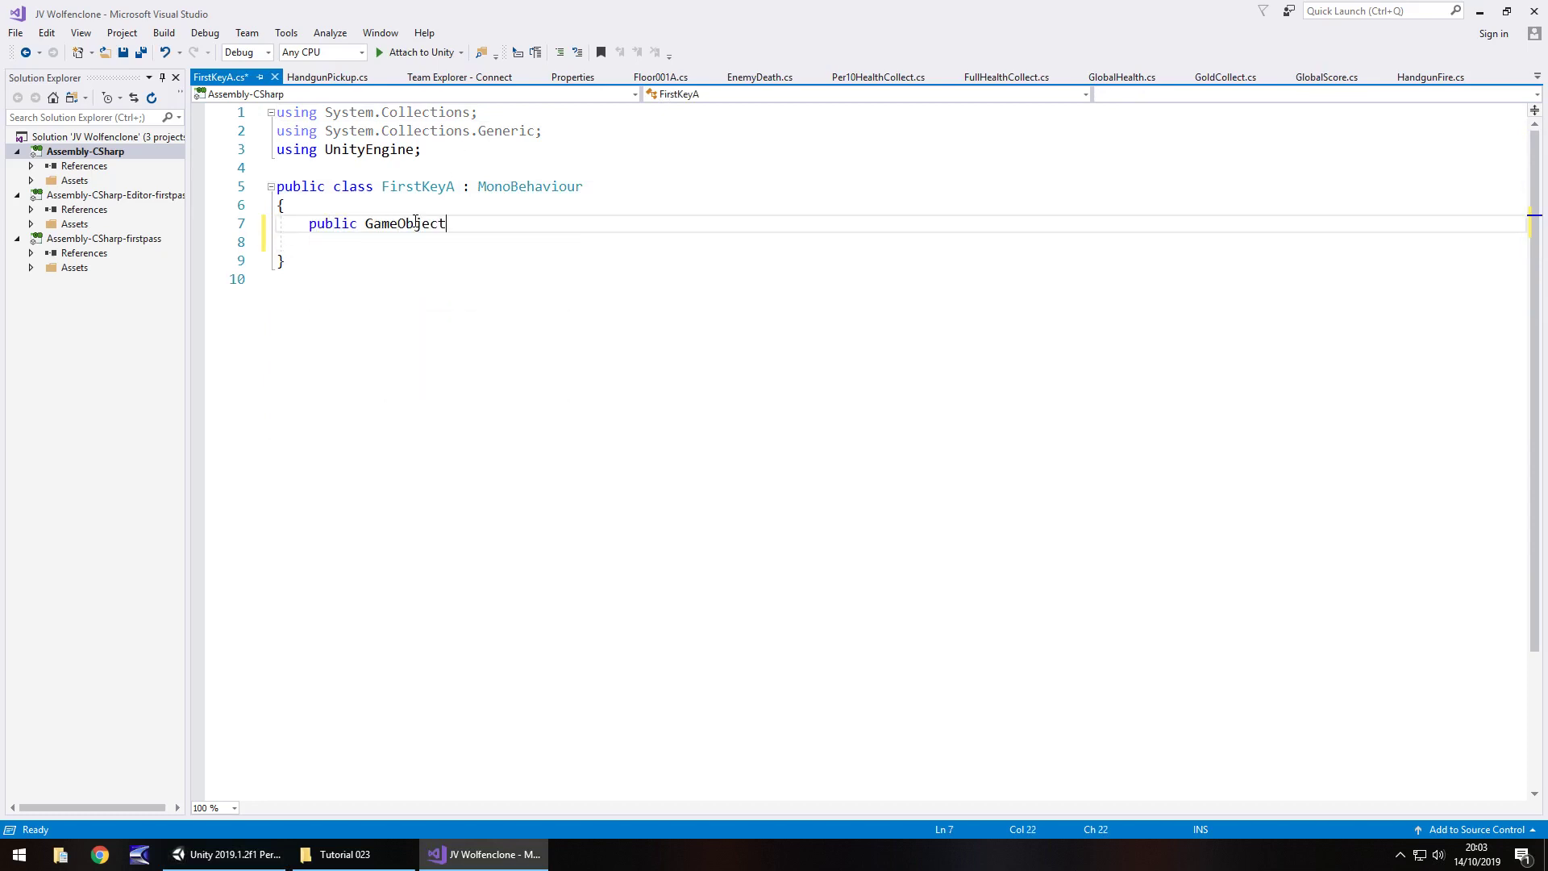
type("key")
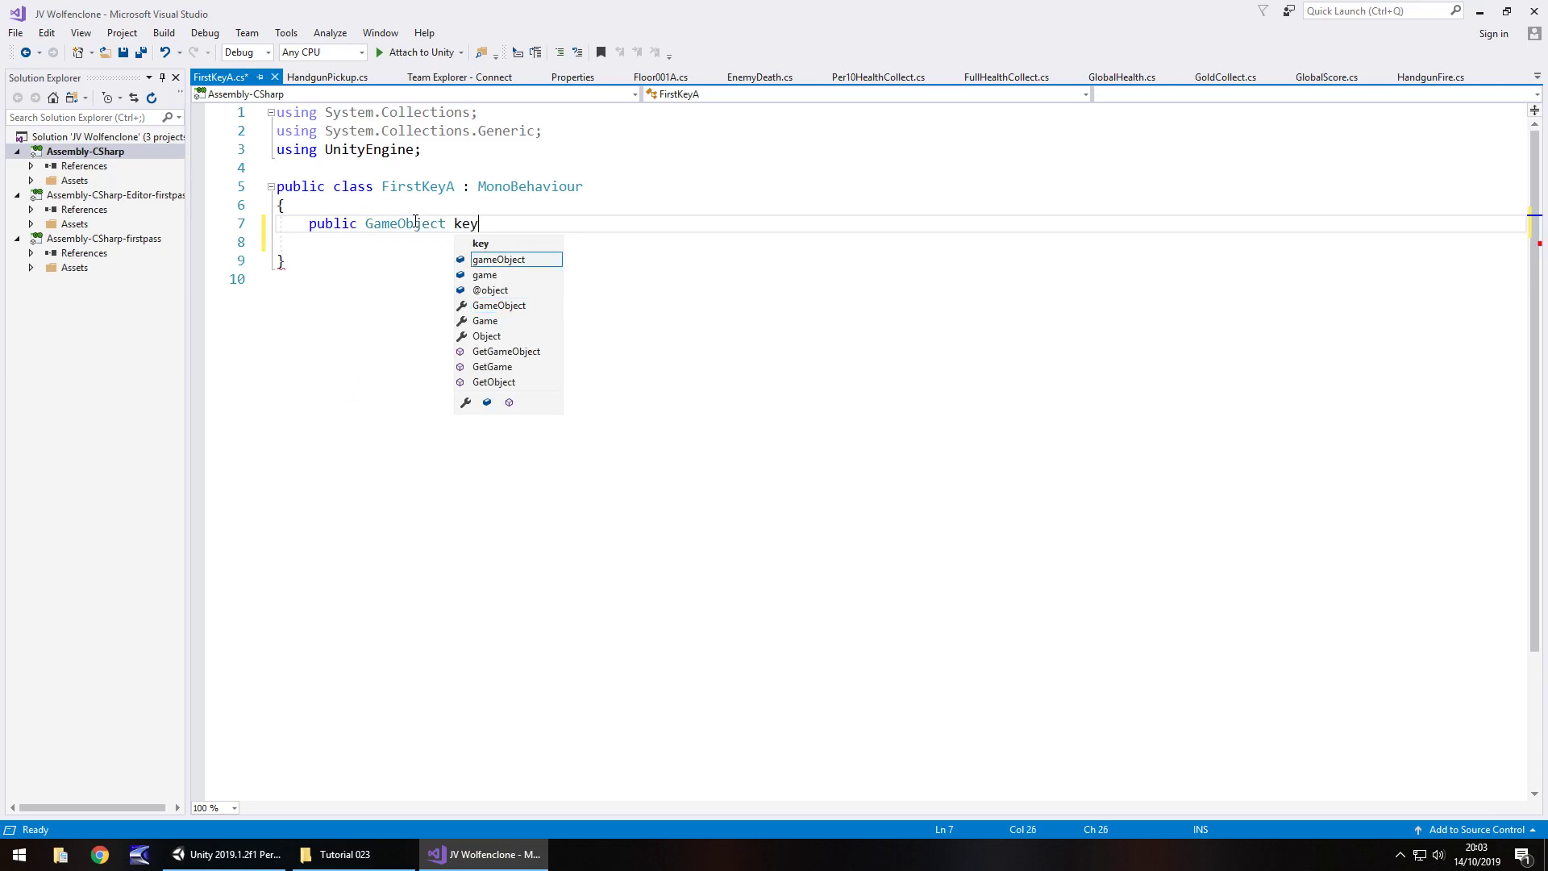
type("UI;")
key("Return")
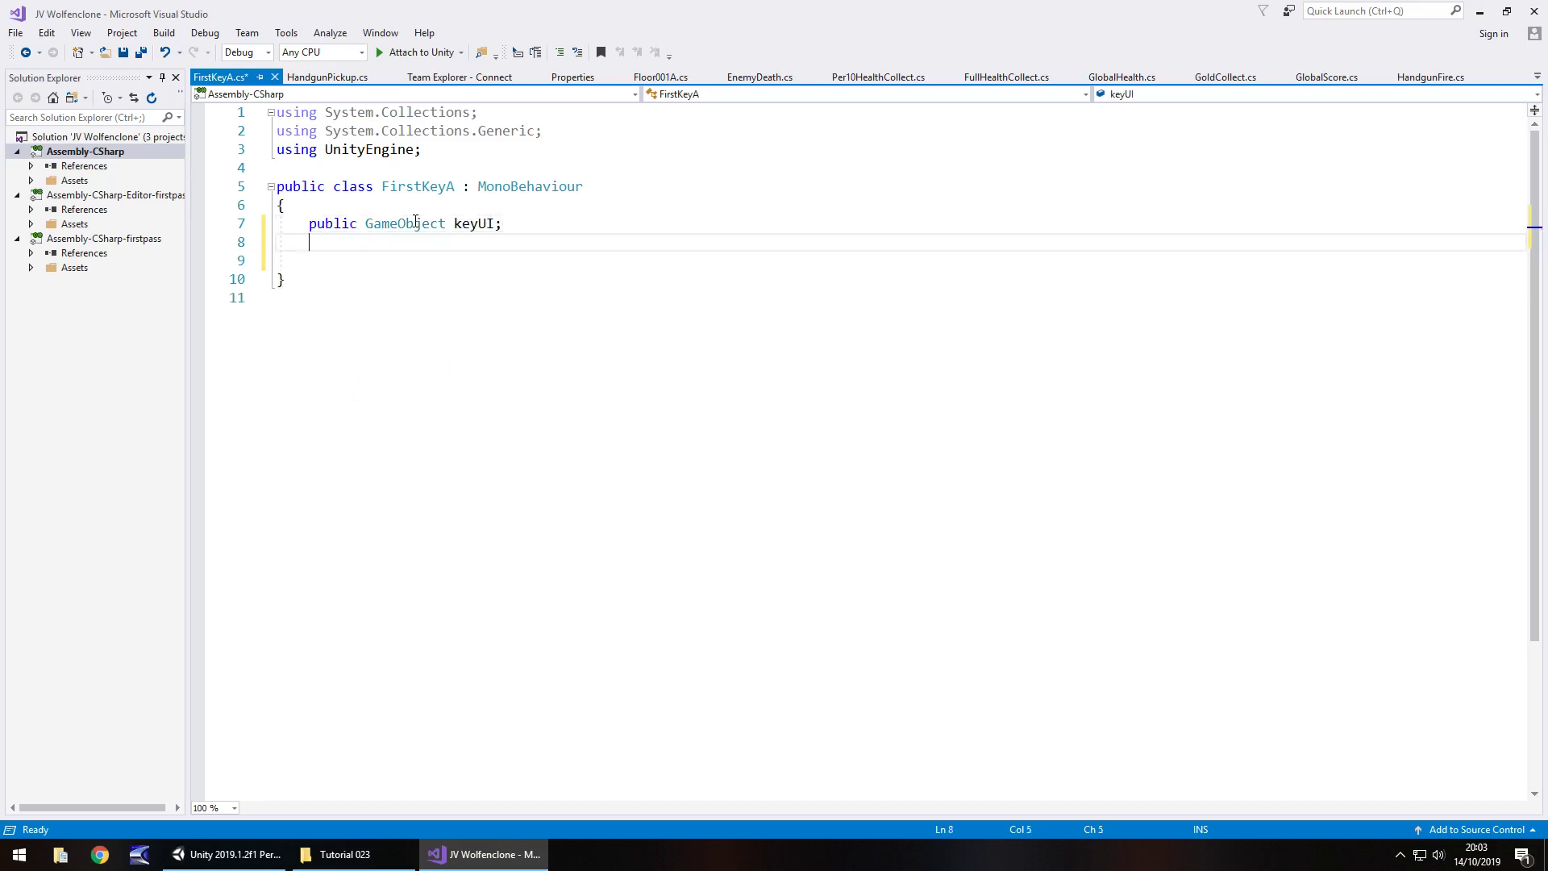
type("public Gam")
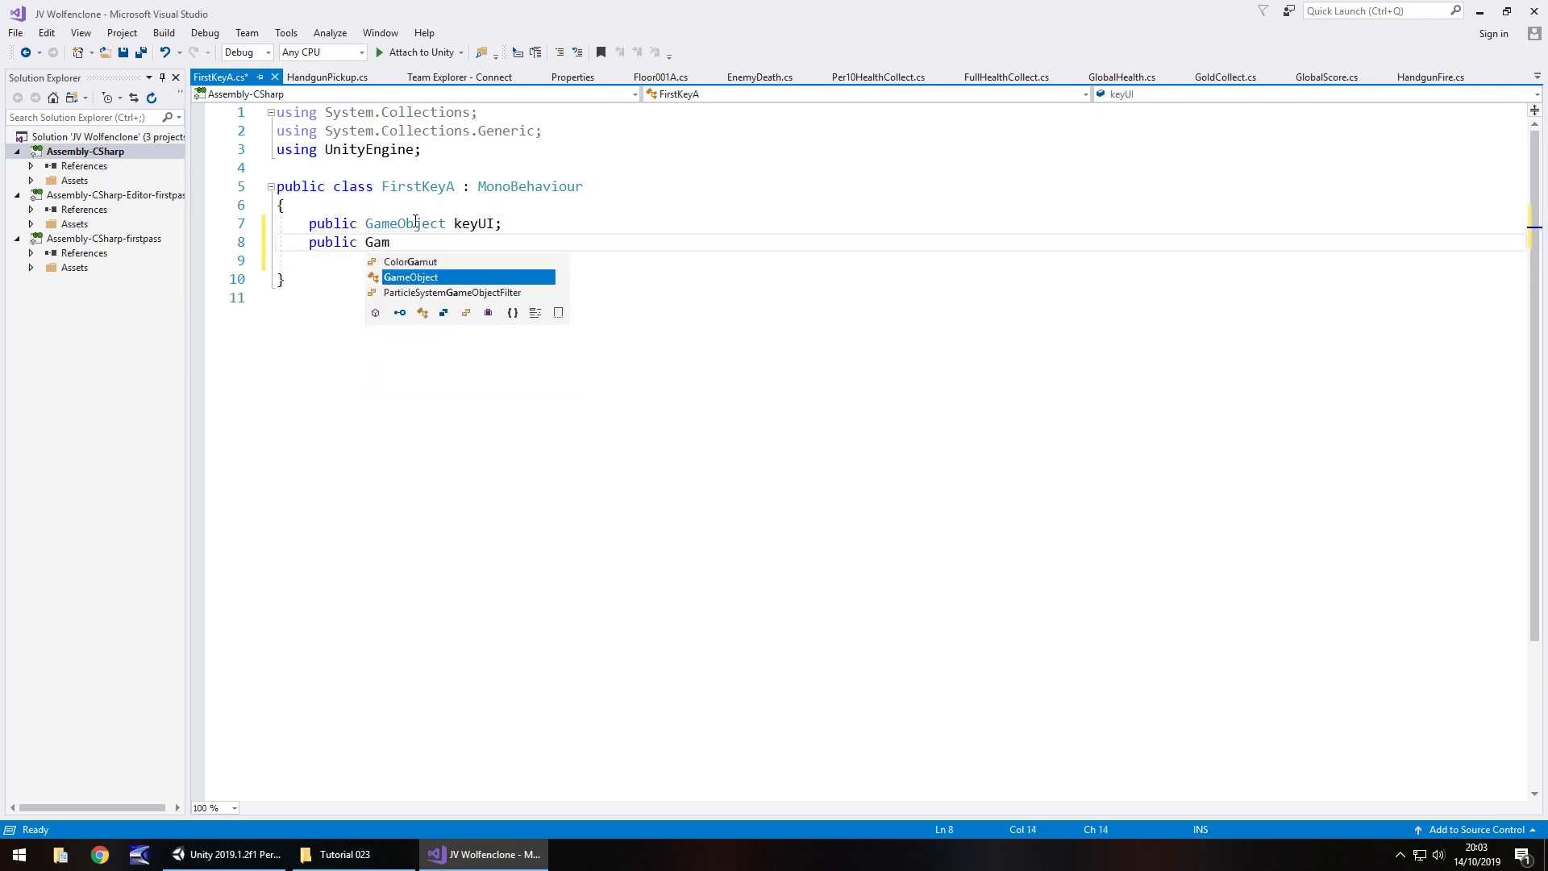
type("eObject Lo")
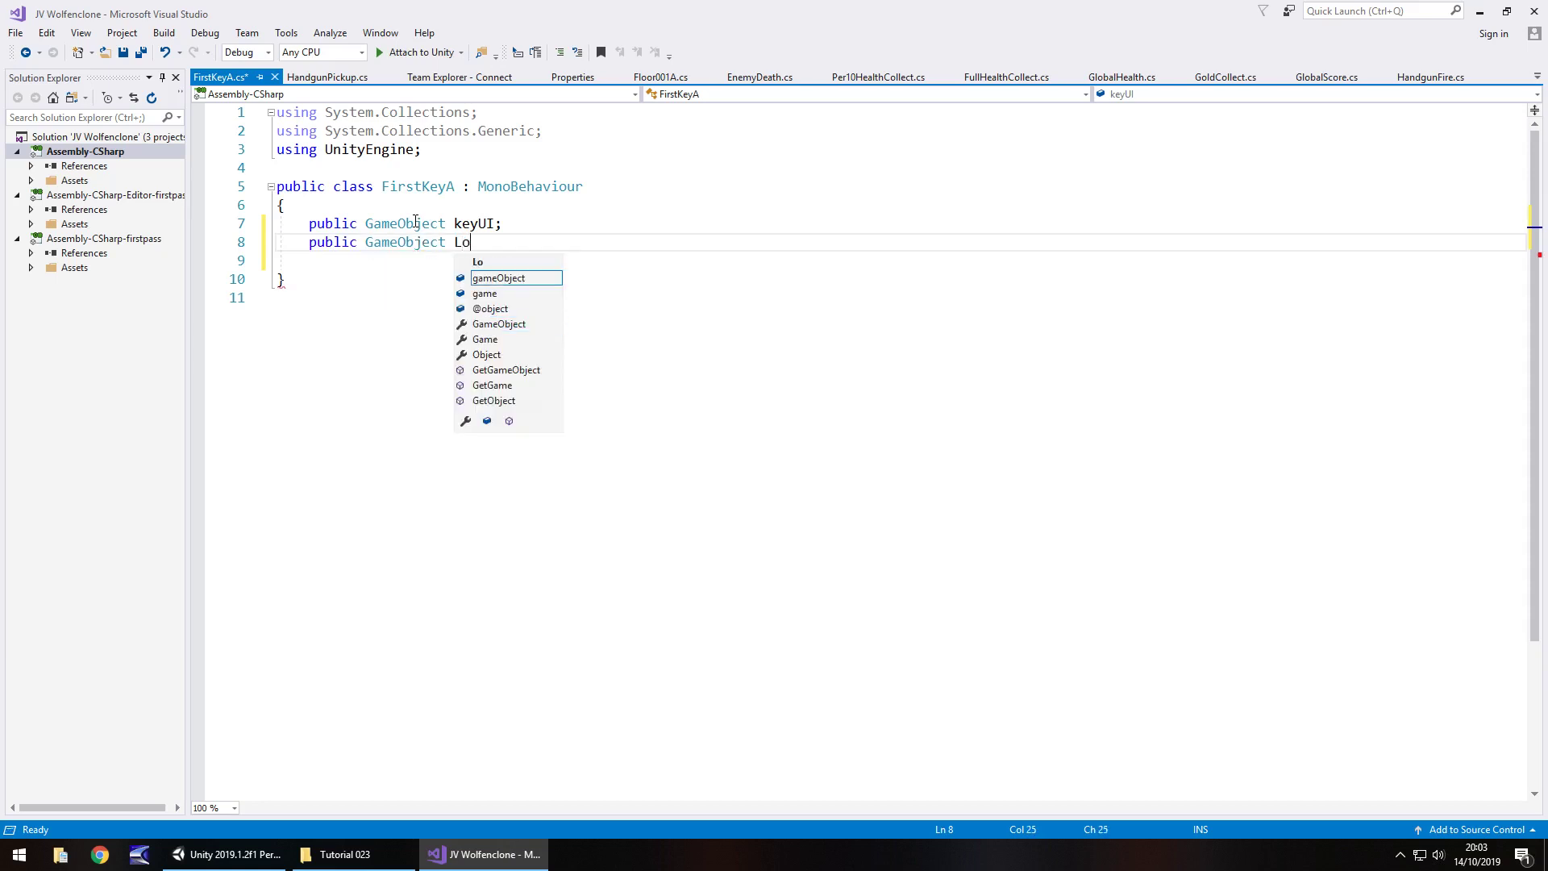
key("BackSpace")
key("BackSpace")
key("BackSpace")
type("lockedTrigger;")
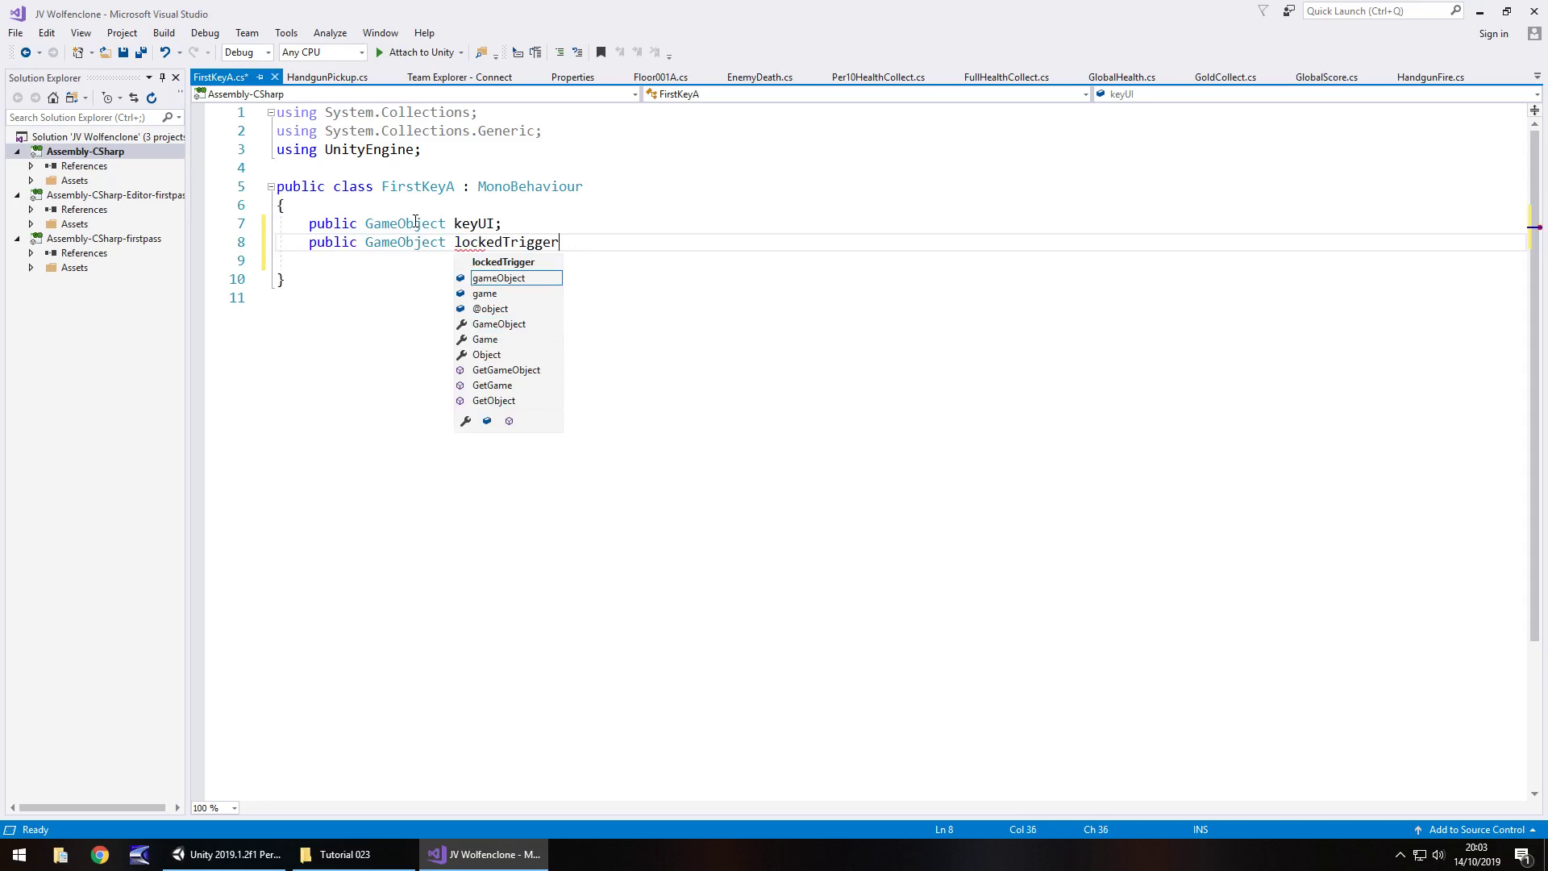
key("Return")
key("Return")
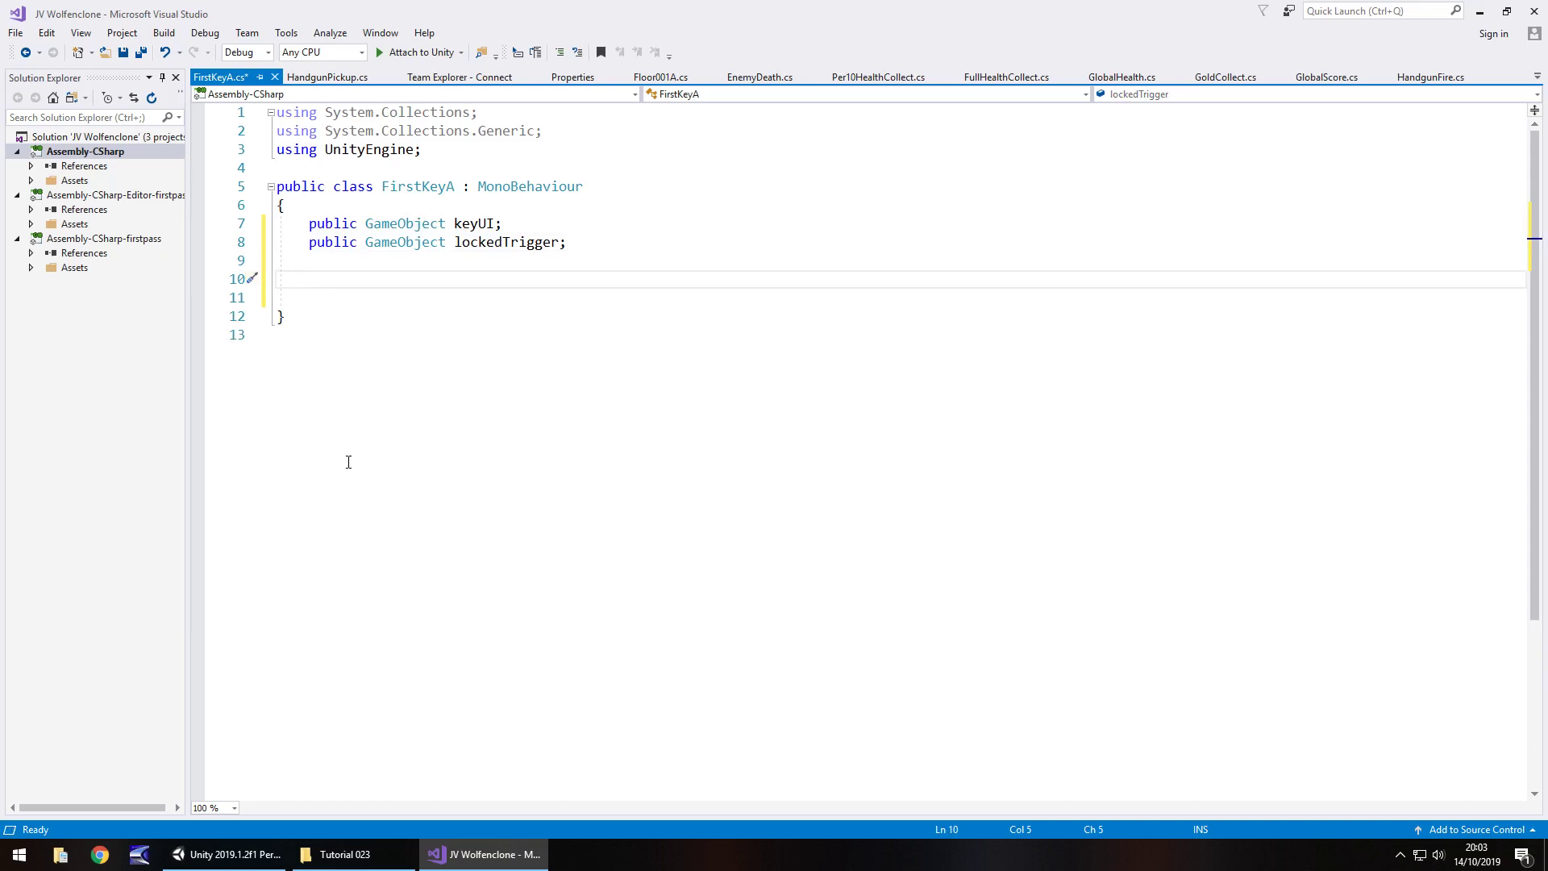
Step: Add an OnTriggerEnter(Collider other) method without the private modifier
type("void On")
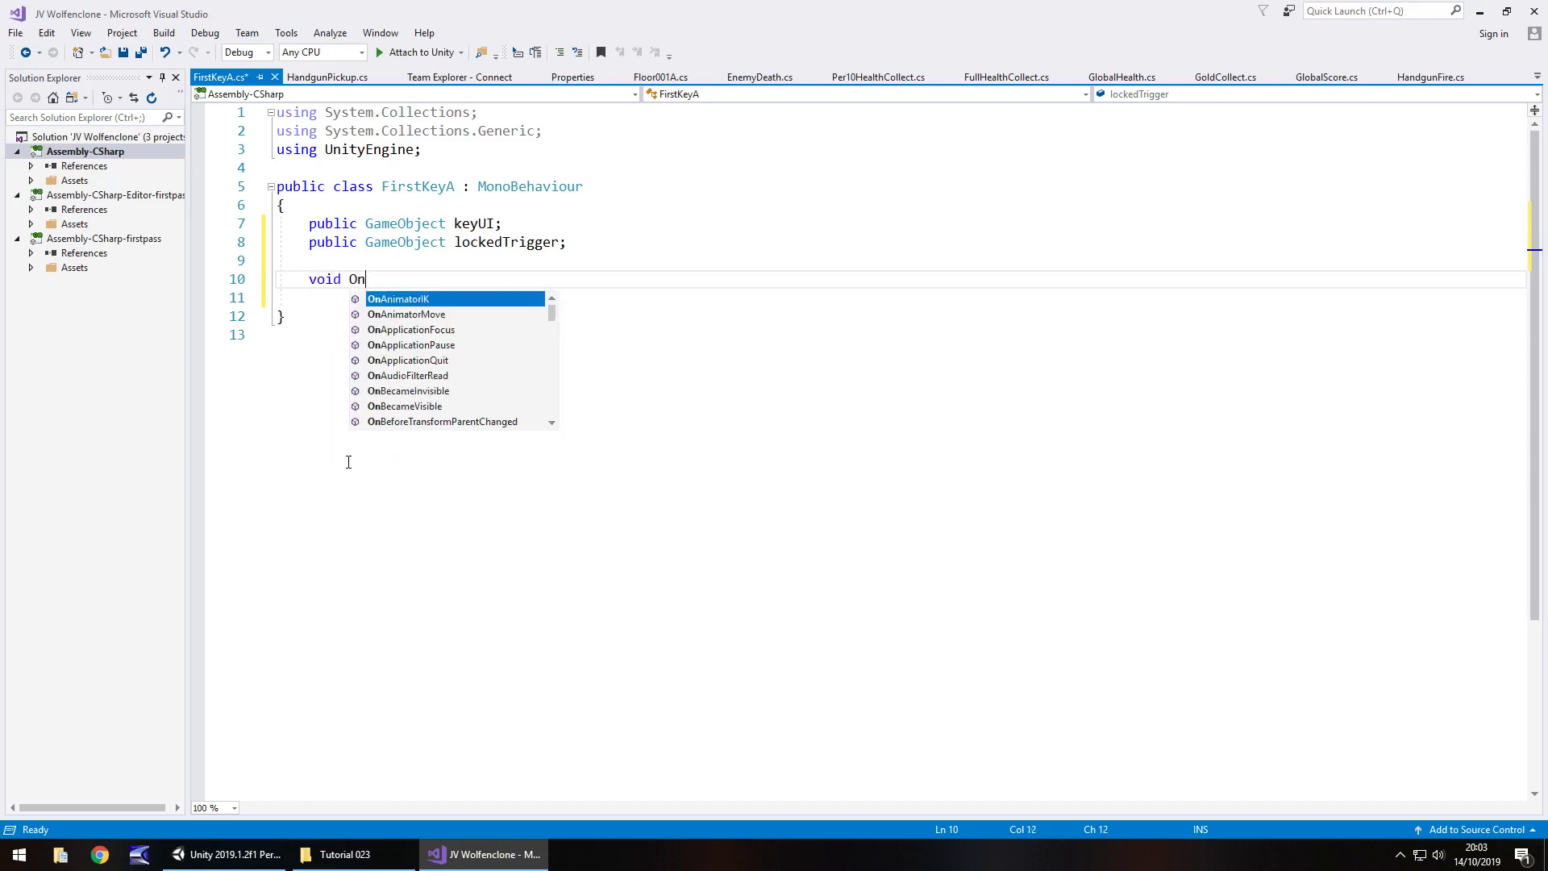
type("Trigger")
key("Tab")
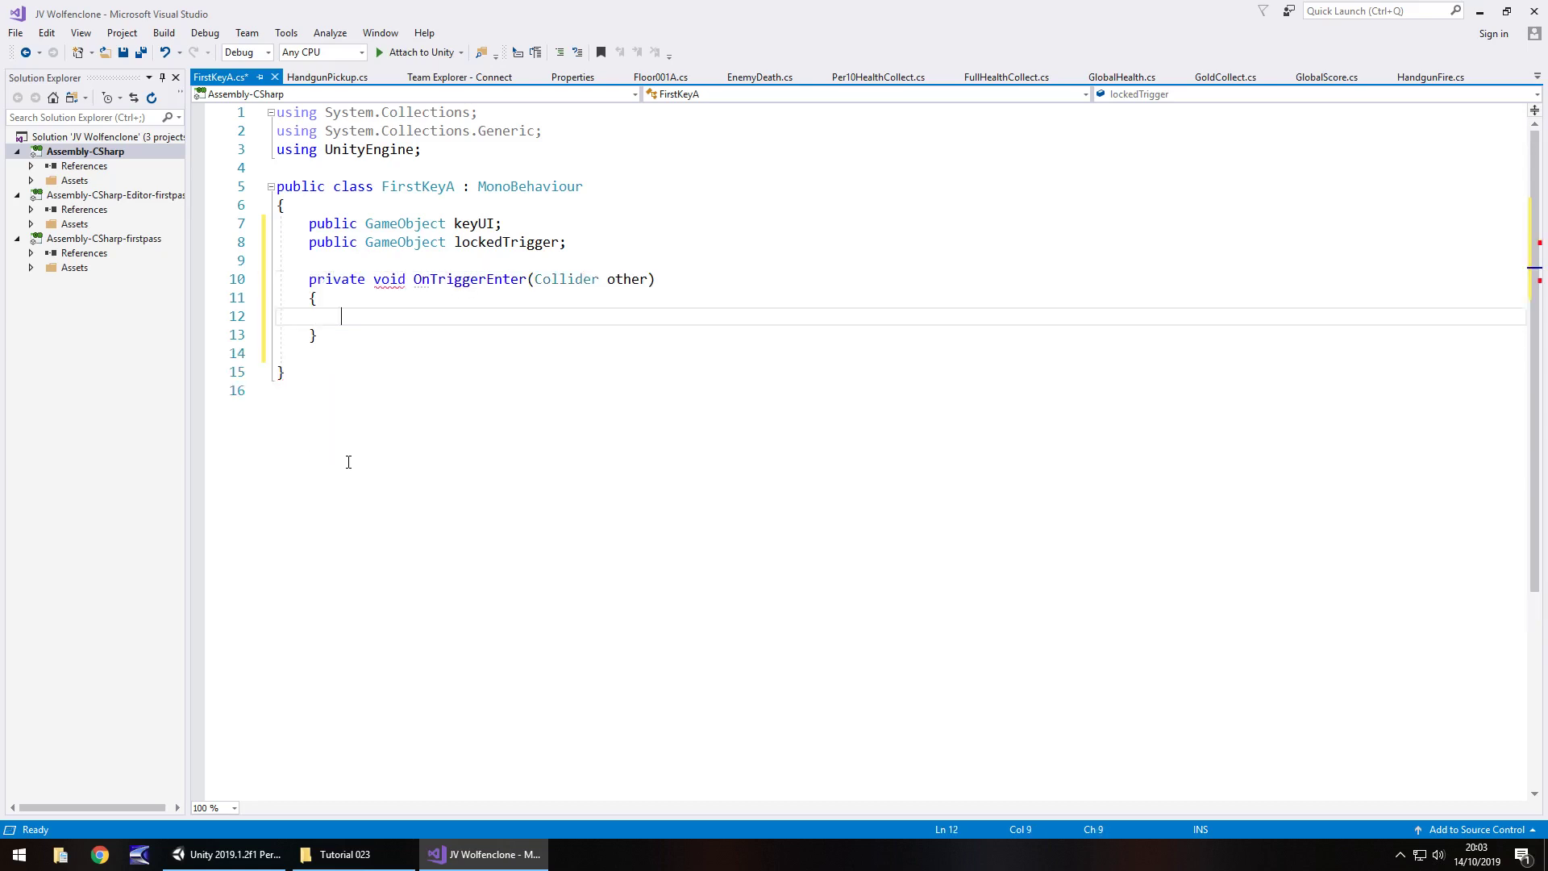
left_click_drag(376, 283, 309, 281)
key("Delete")
left_click(439, 321)
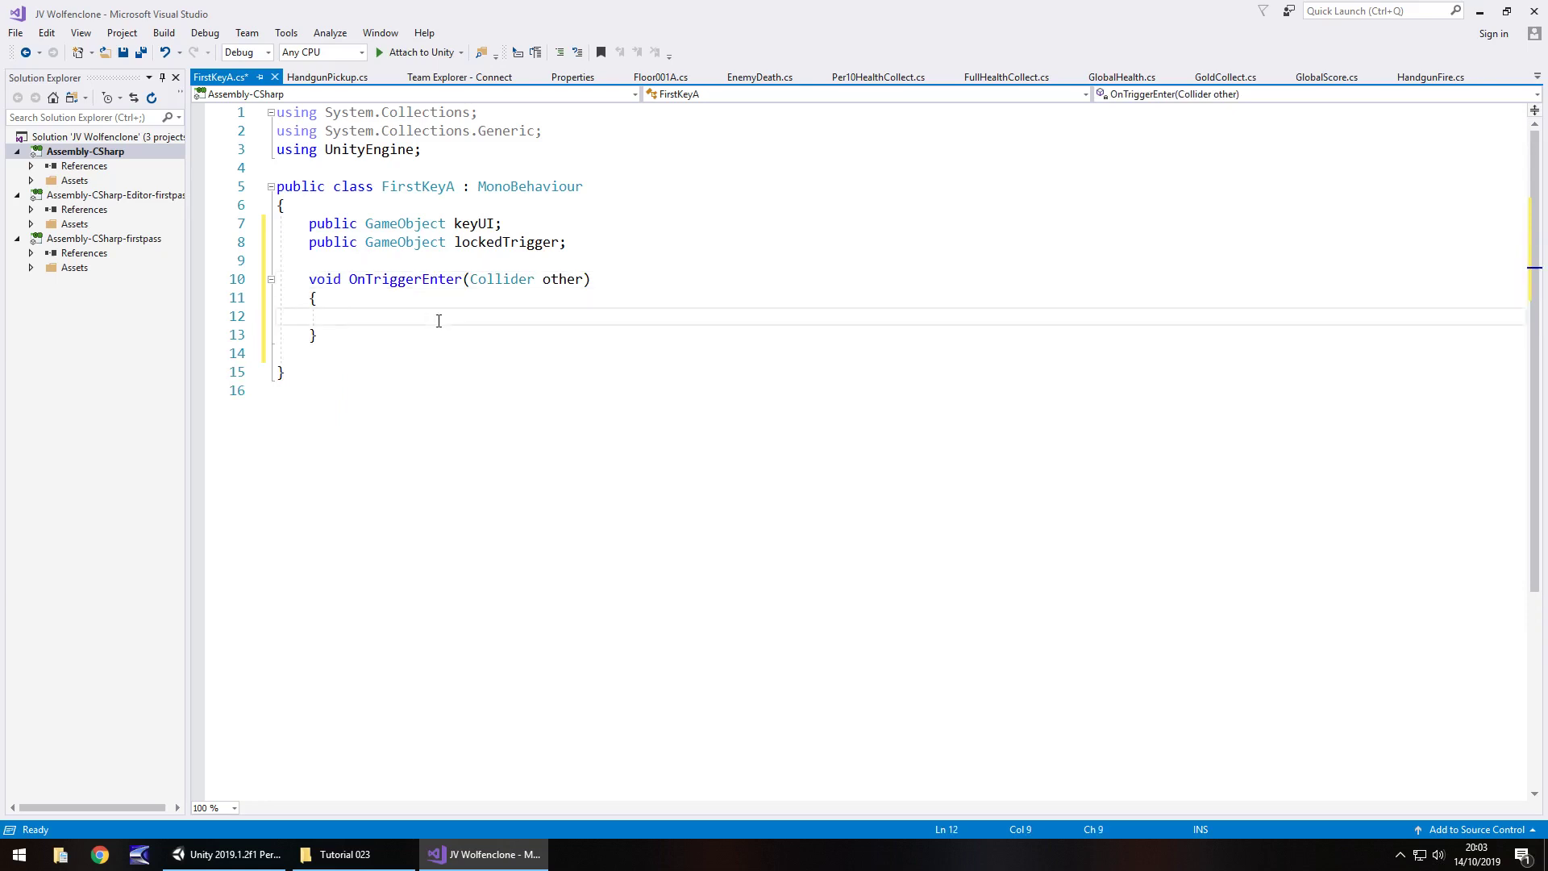
Step: Inside OnTriggerEnter, write keyUI.SetActive(true); and lockedTrigger.SetActive(true);
type("key")
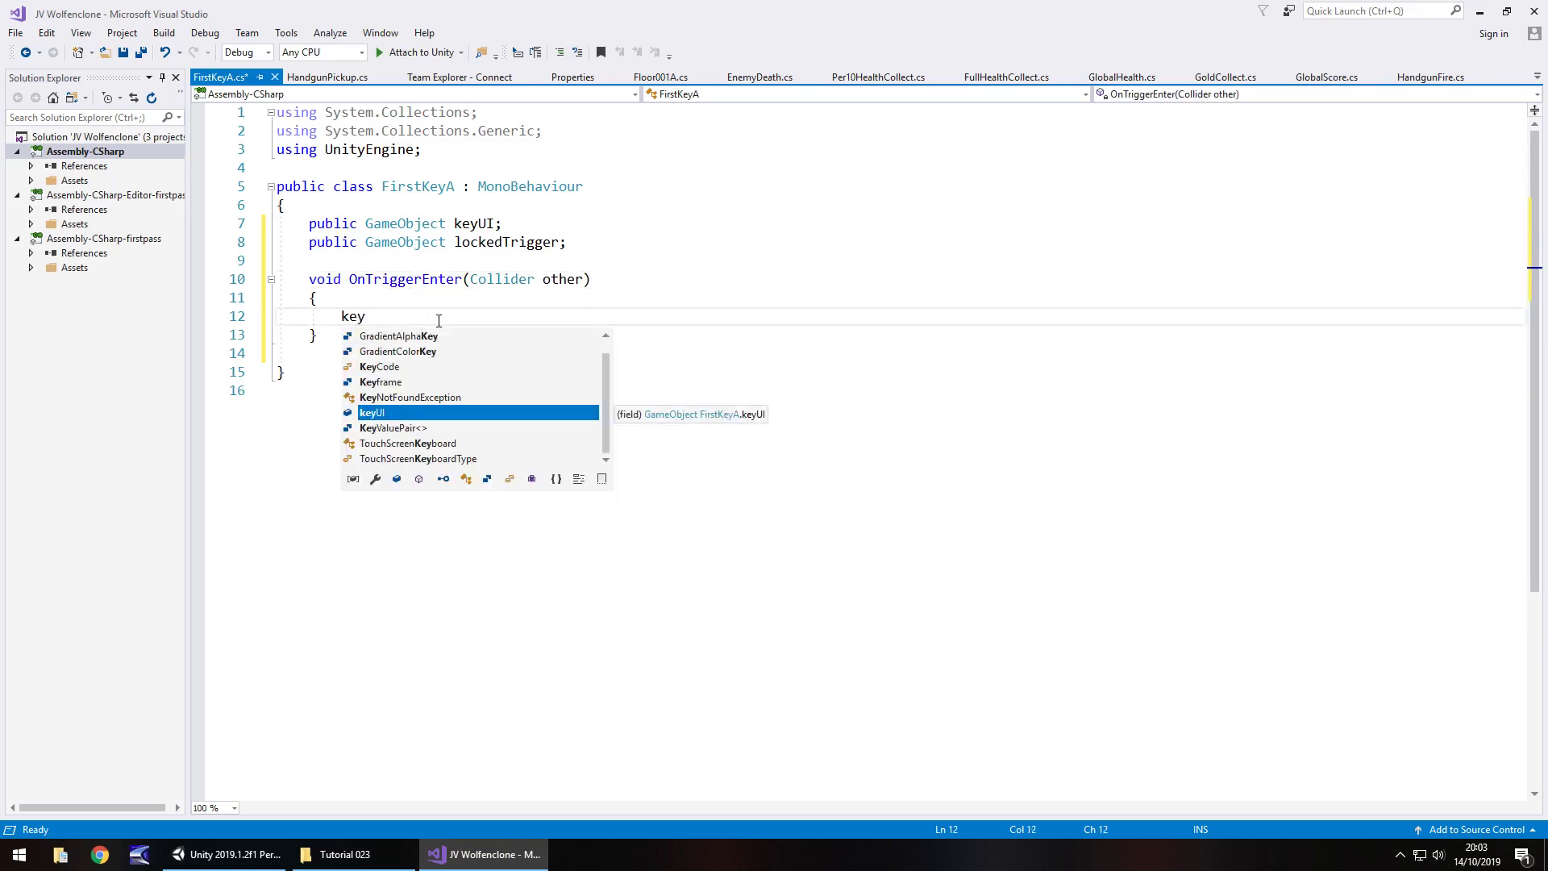
key("Tab")
type(".Se")
key("Tab")
type("(tru")
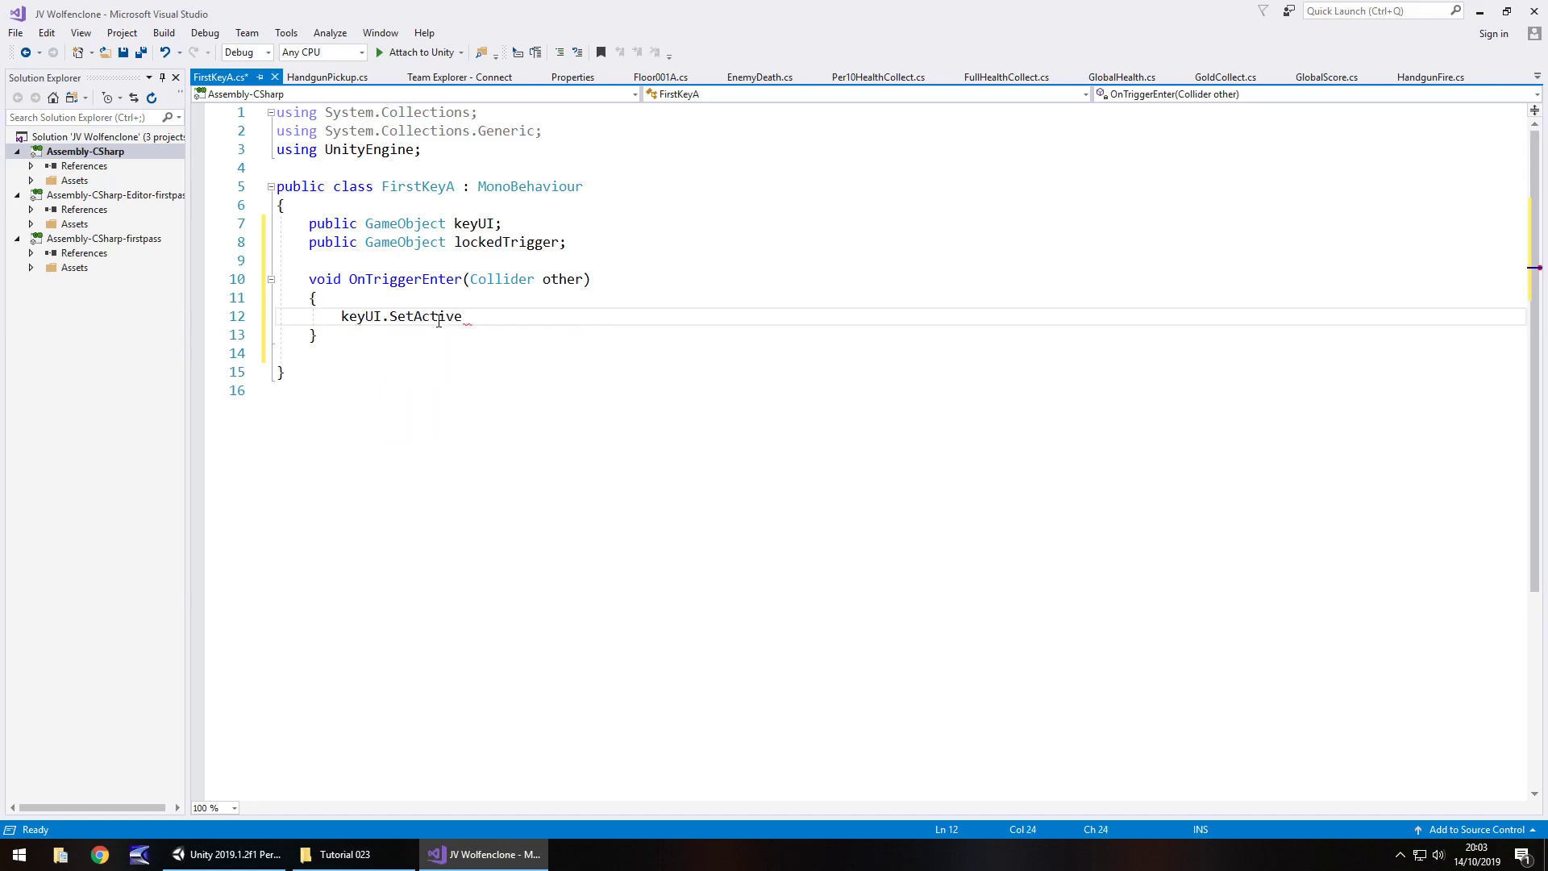
type("e);")
key("Return")
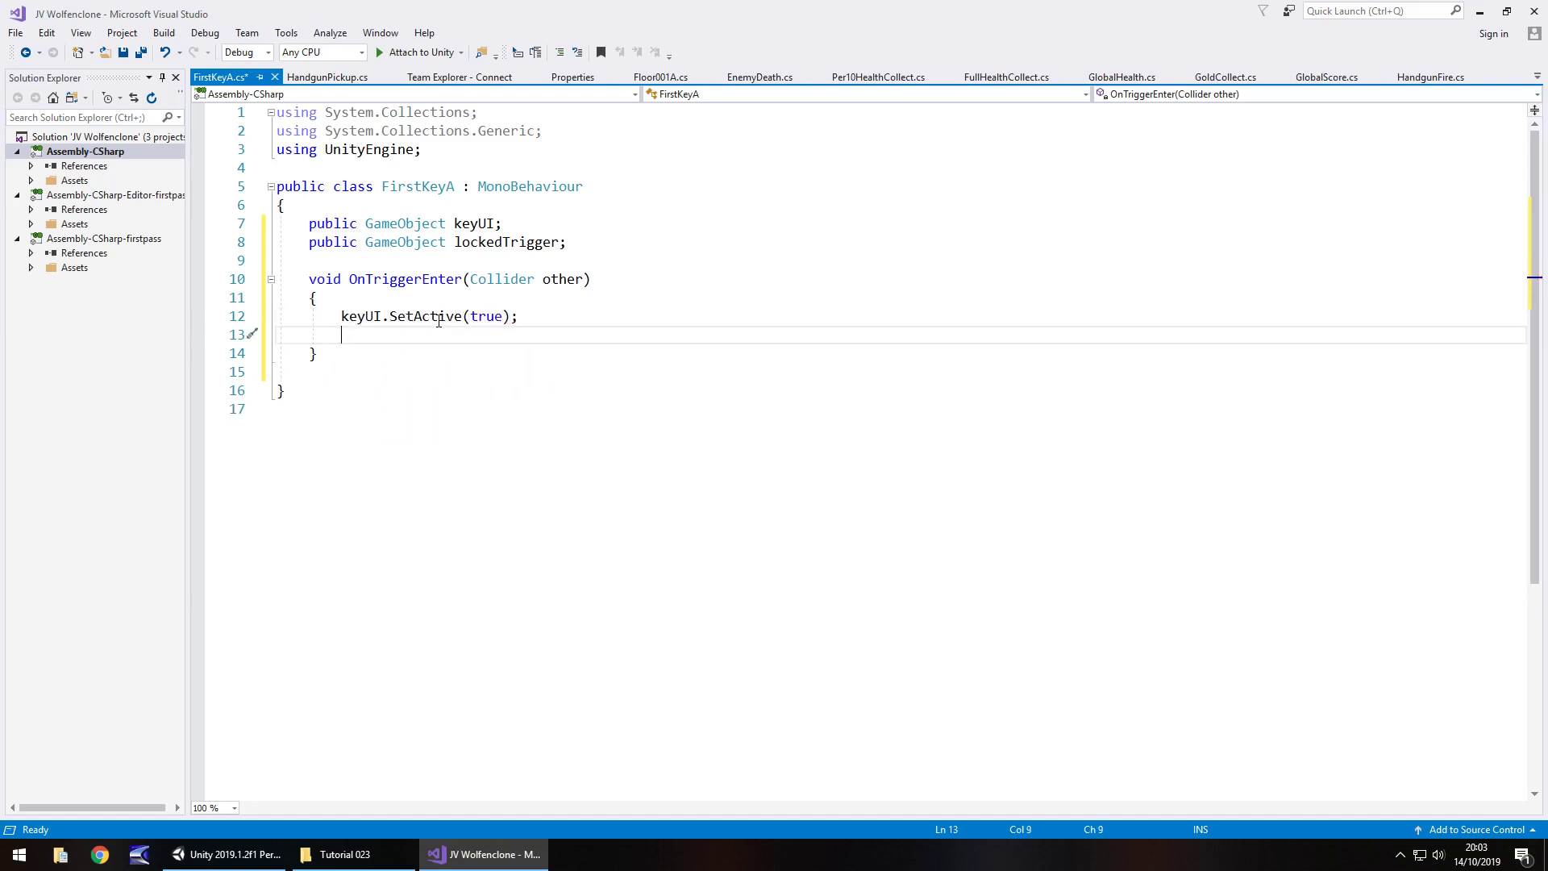
type("locke")
key("Tab")
type(".Set")
key("Tab")
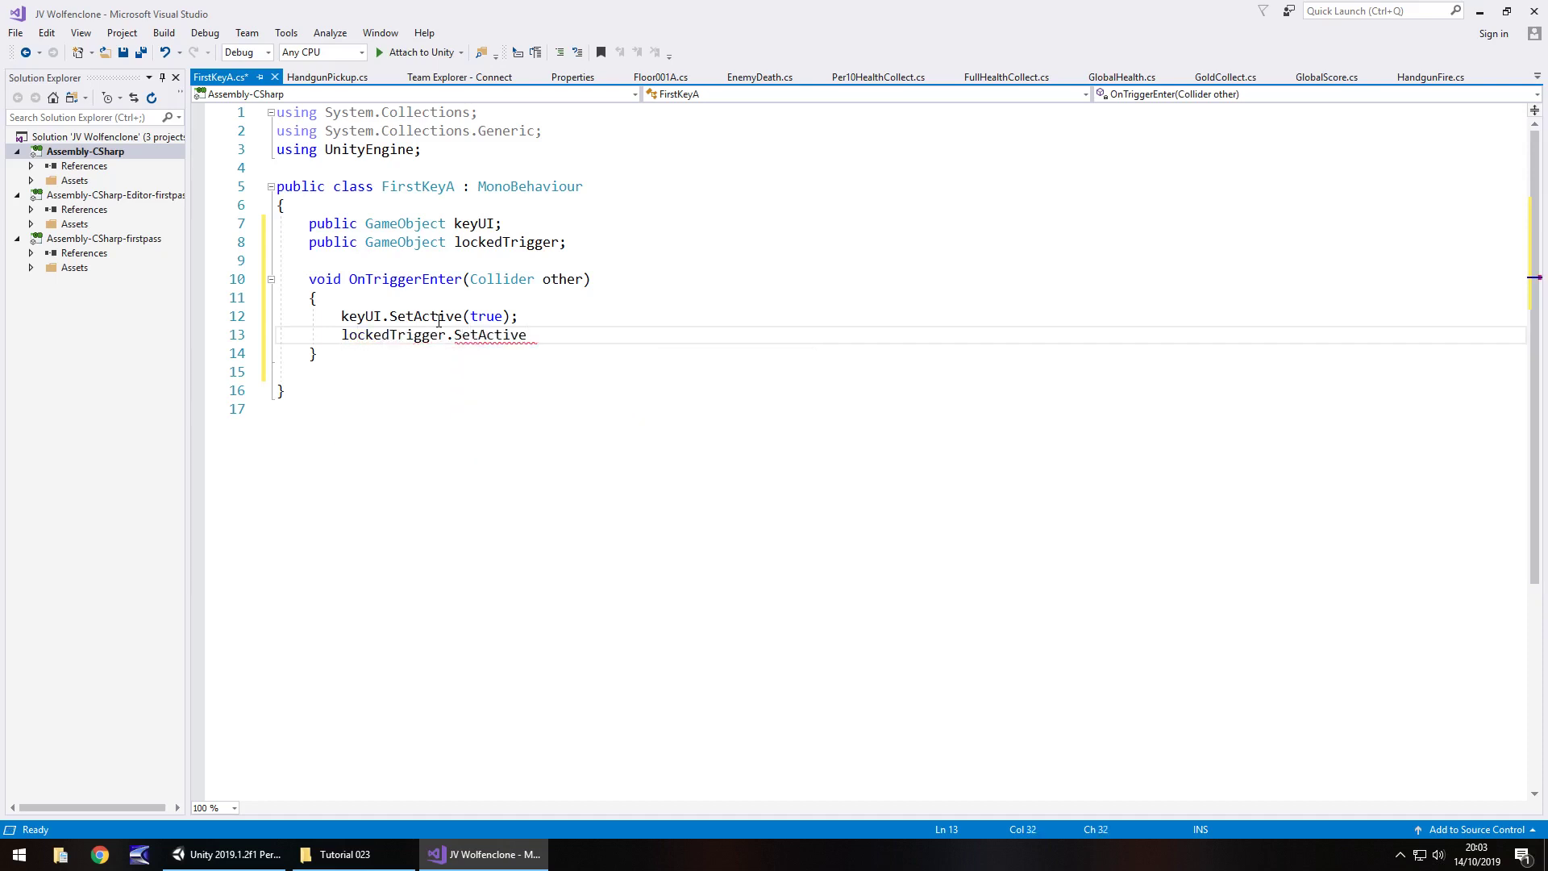
type("(true);")
key("Return")
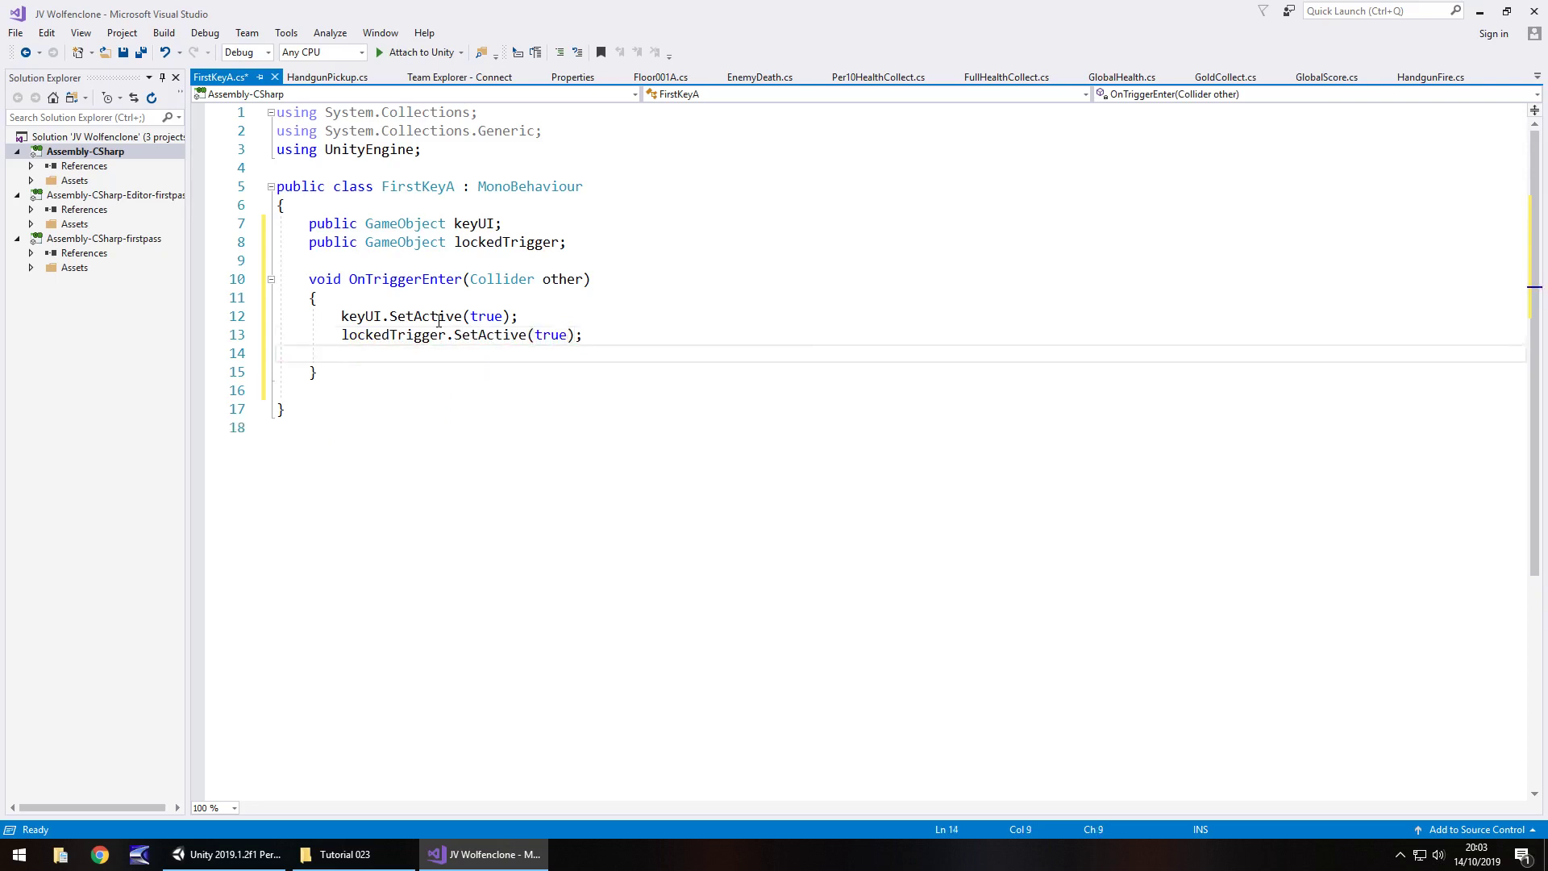
Step: Add this.gameObject.GetComponent<BoxCollider>().enabled = false; to the method
type("this.")
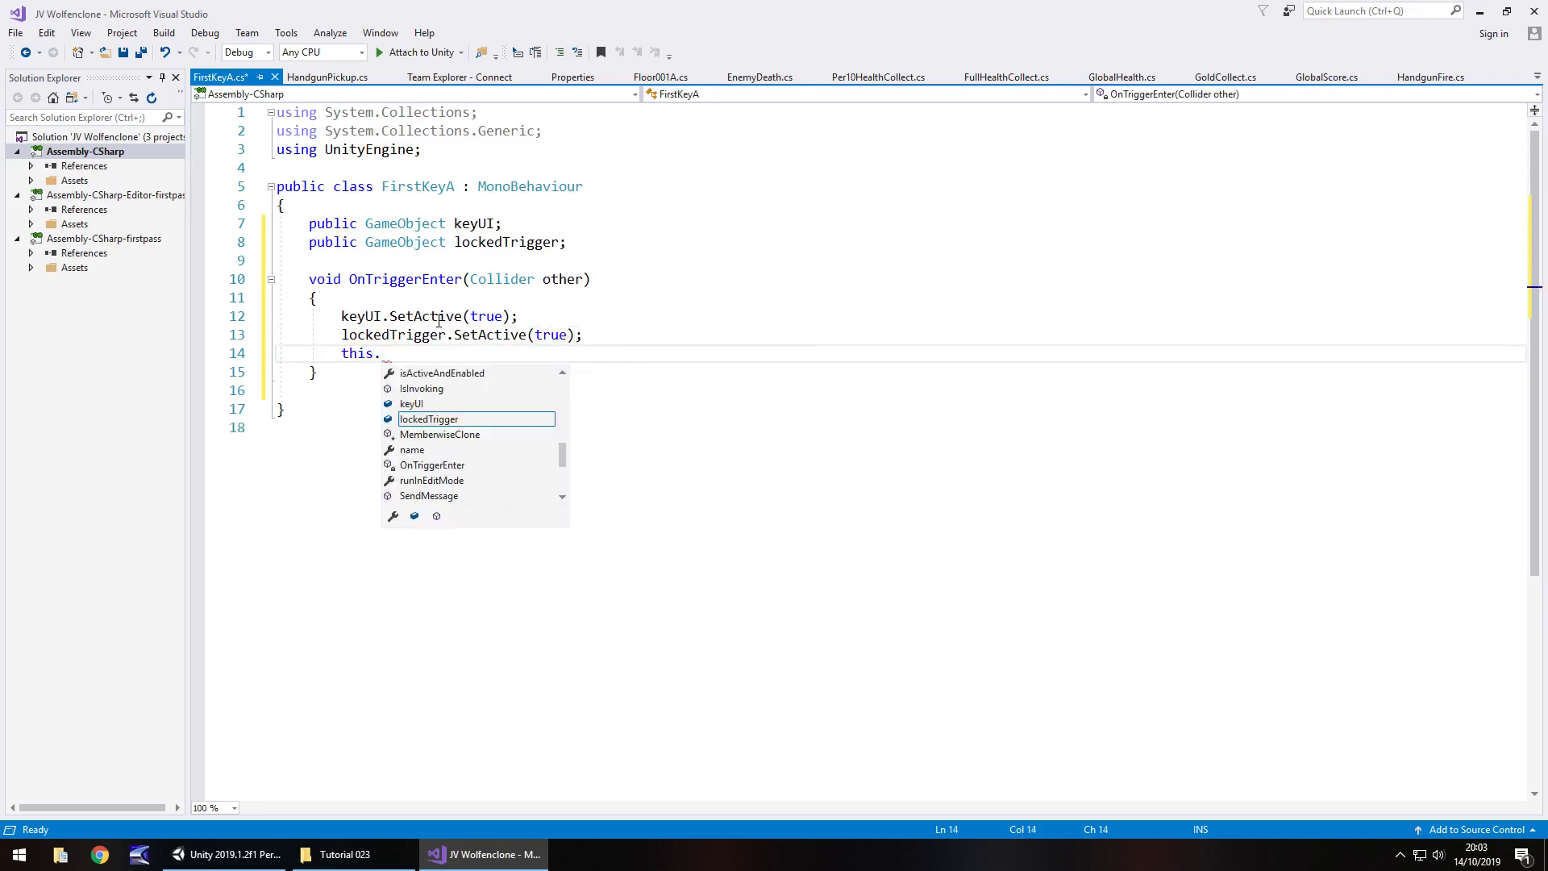
type("gameObject")
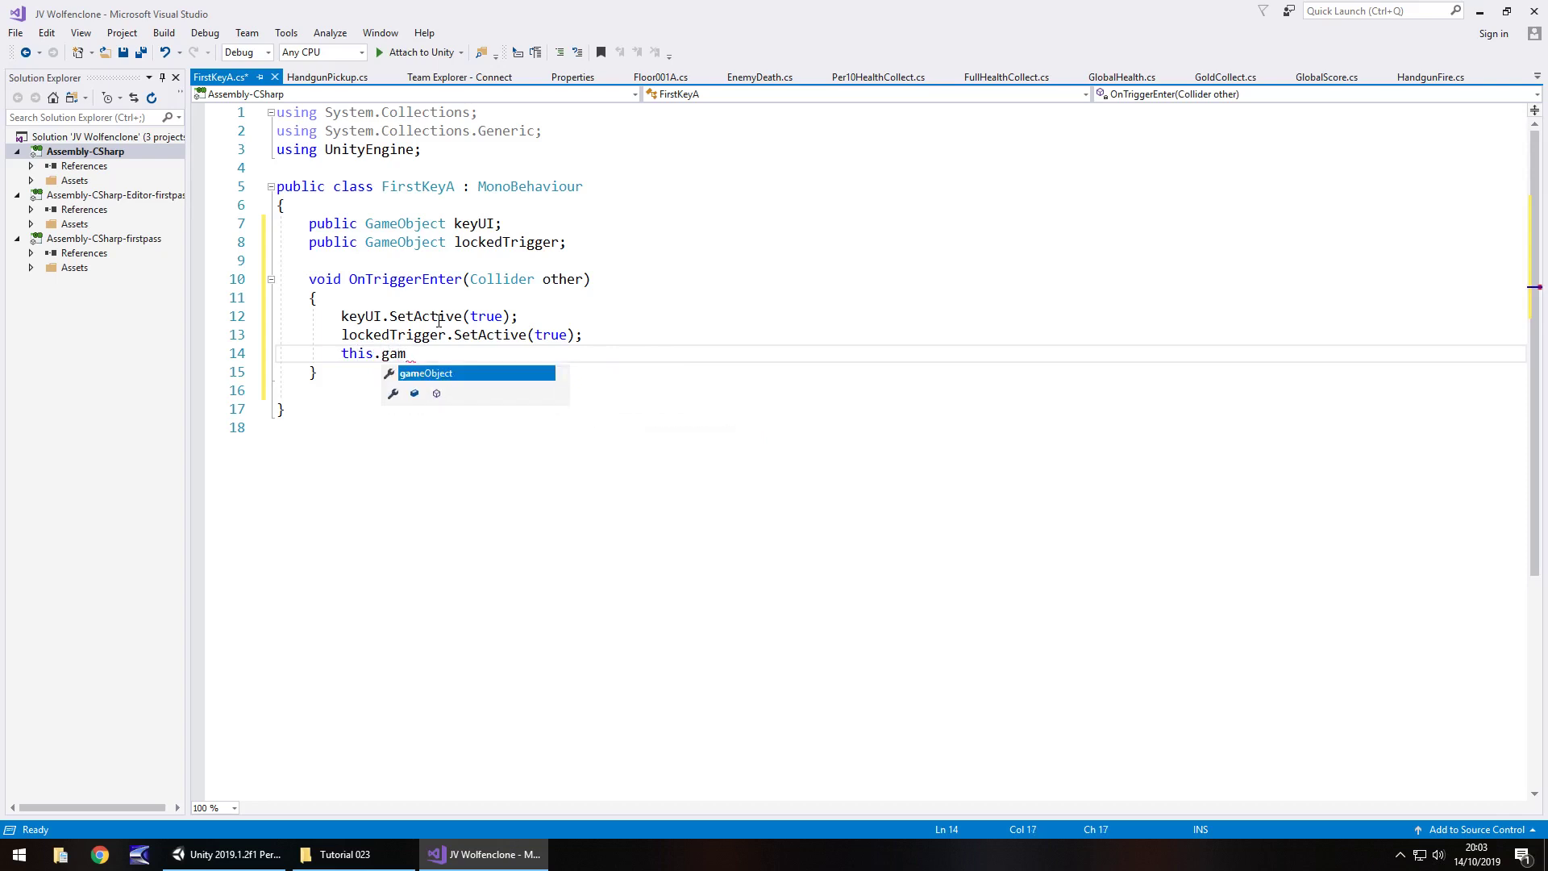
key("Tab")
type(".")
type("GetComponent")
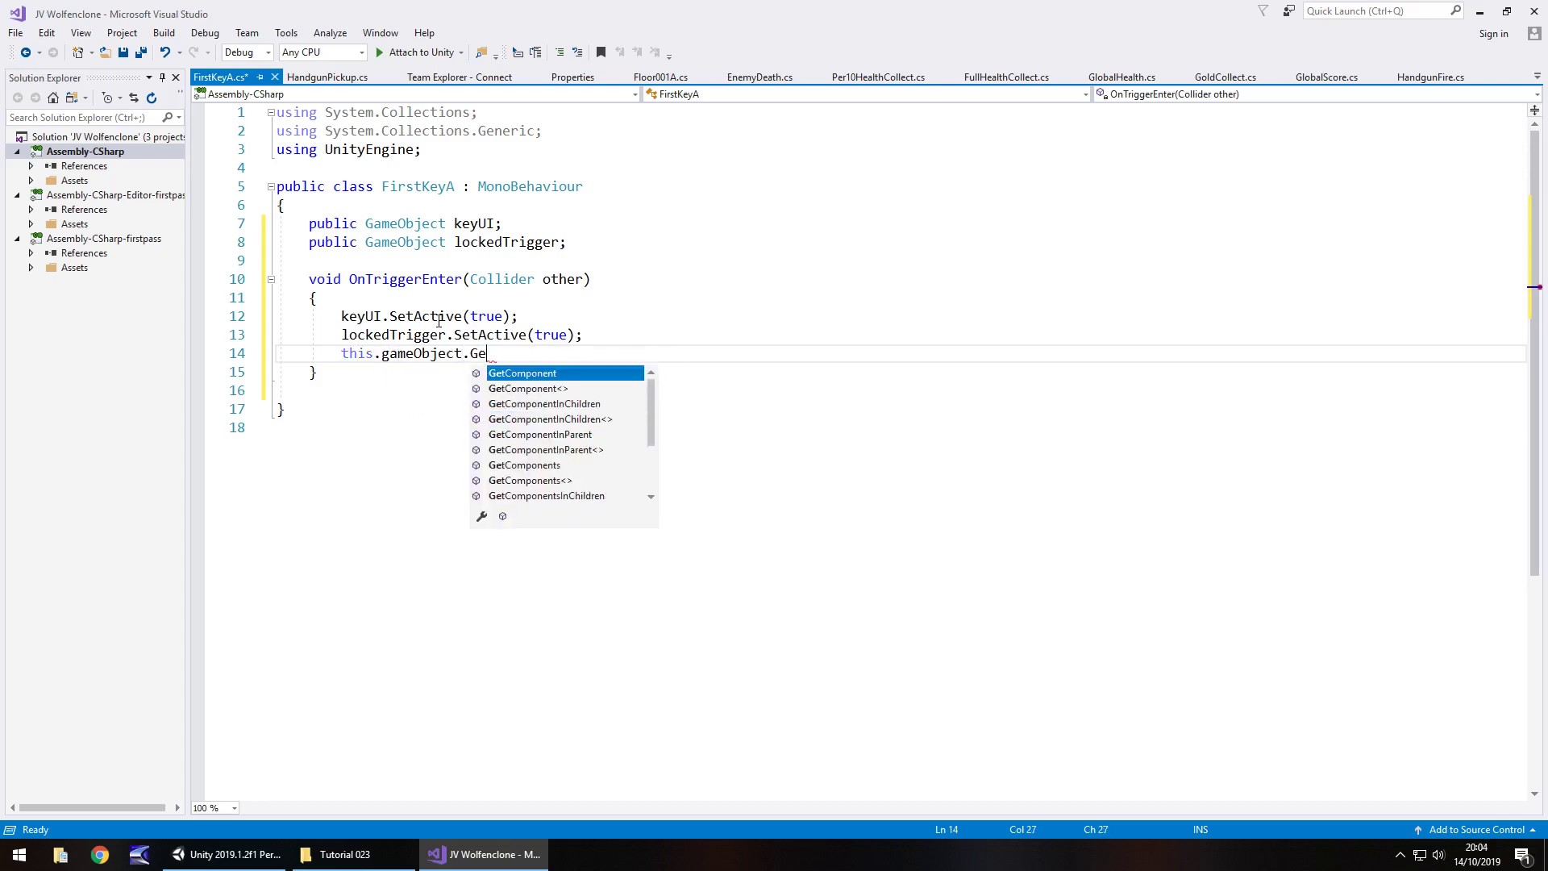
key("Tab")
type("<")
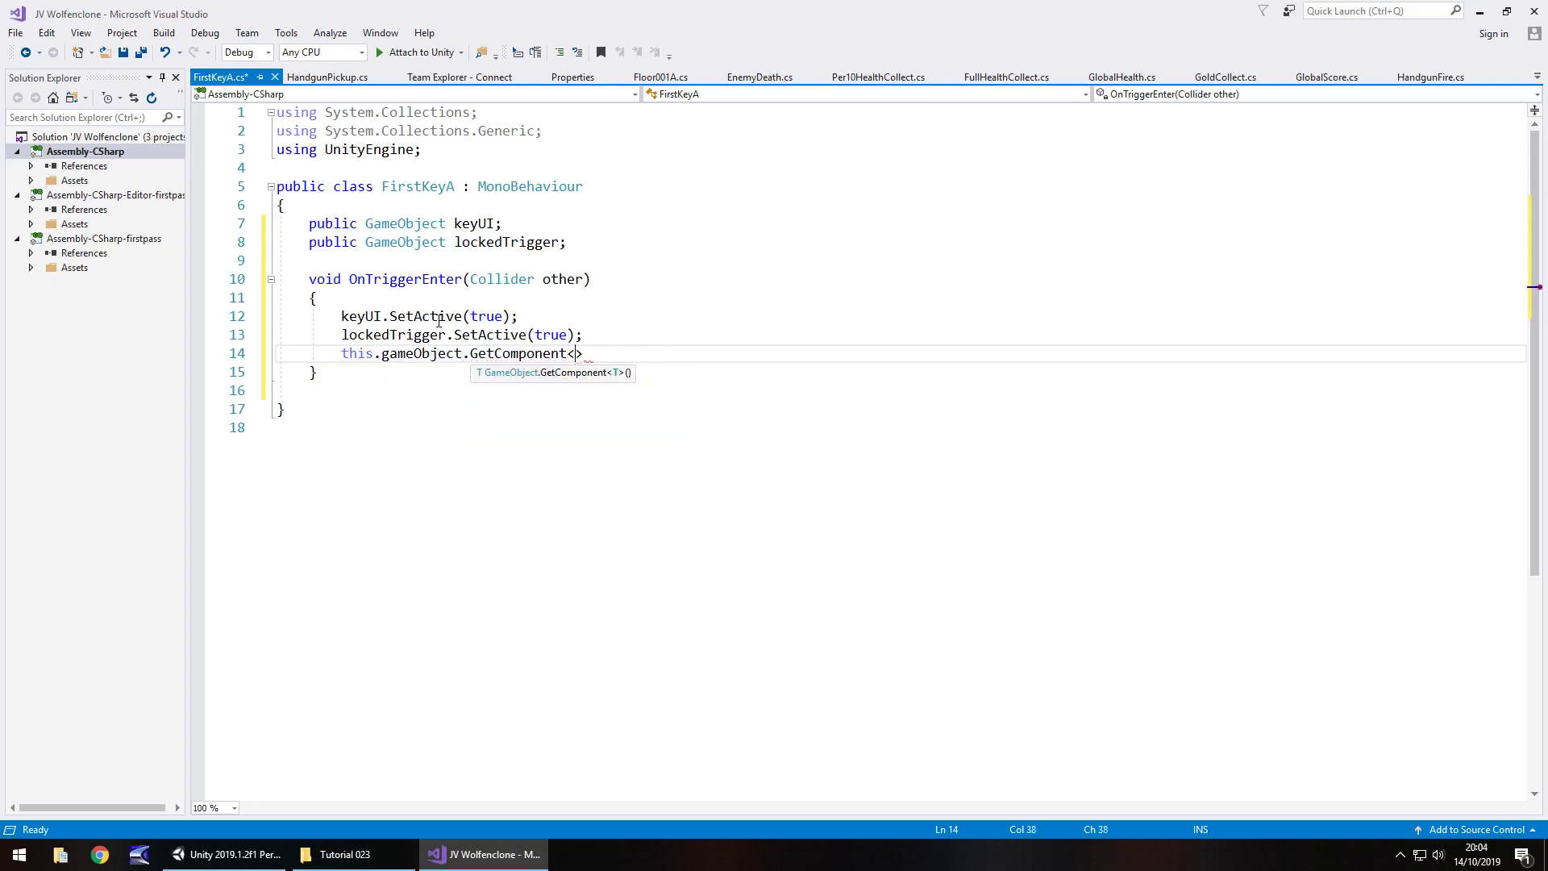
type("Box")
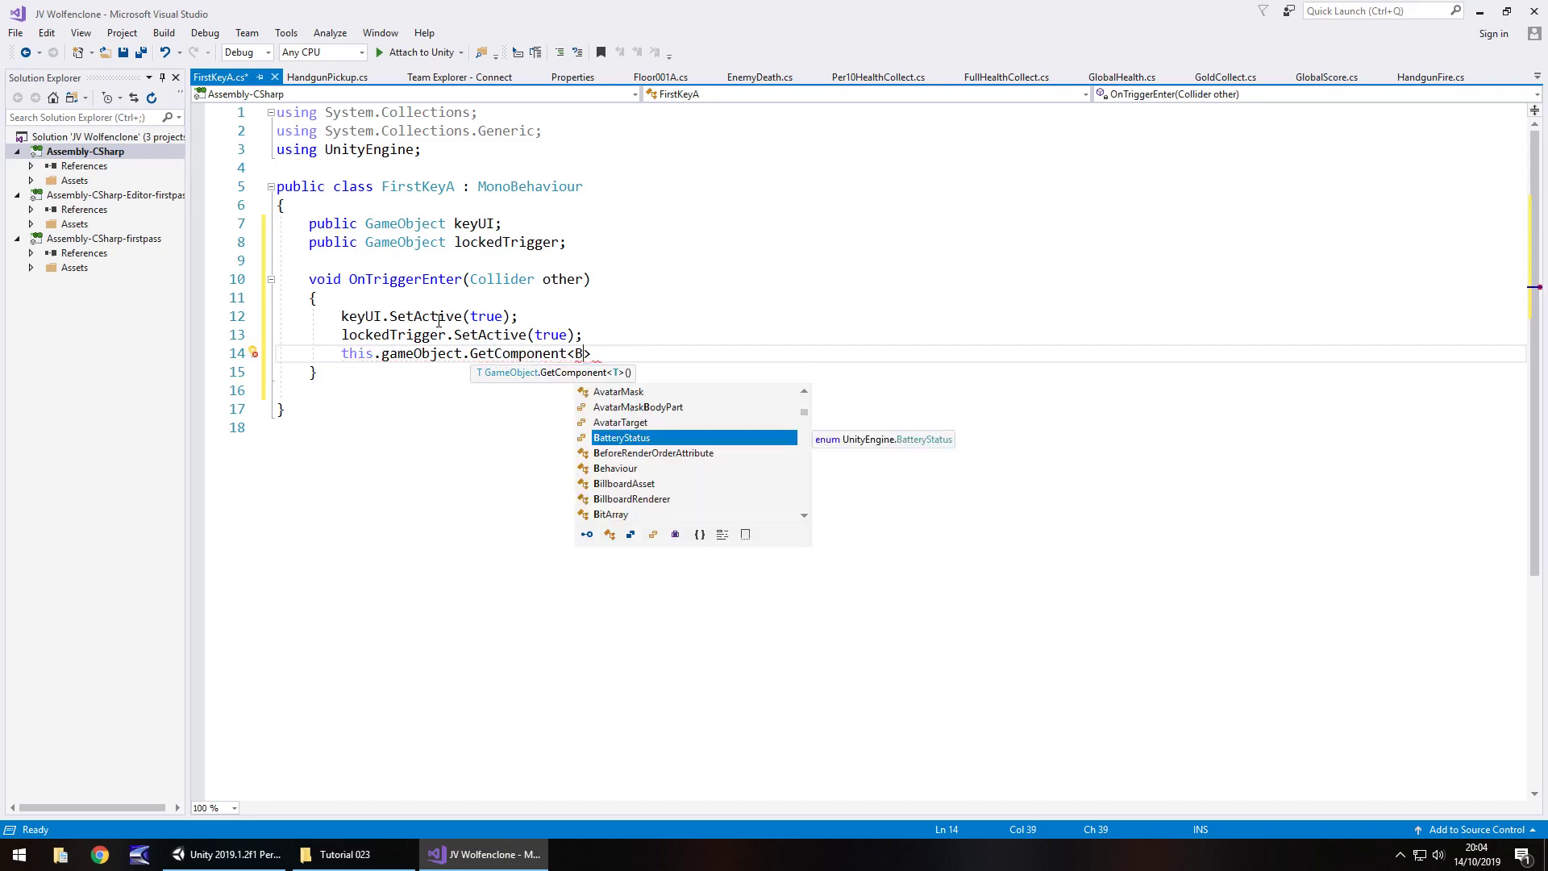
type("Collider")
key("Tab")
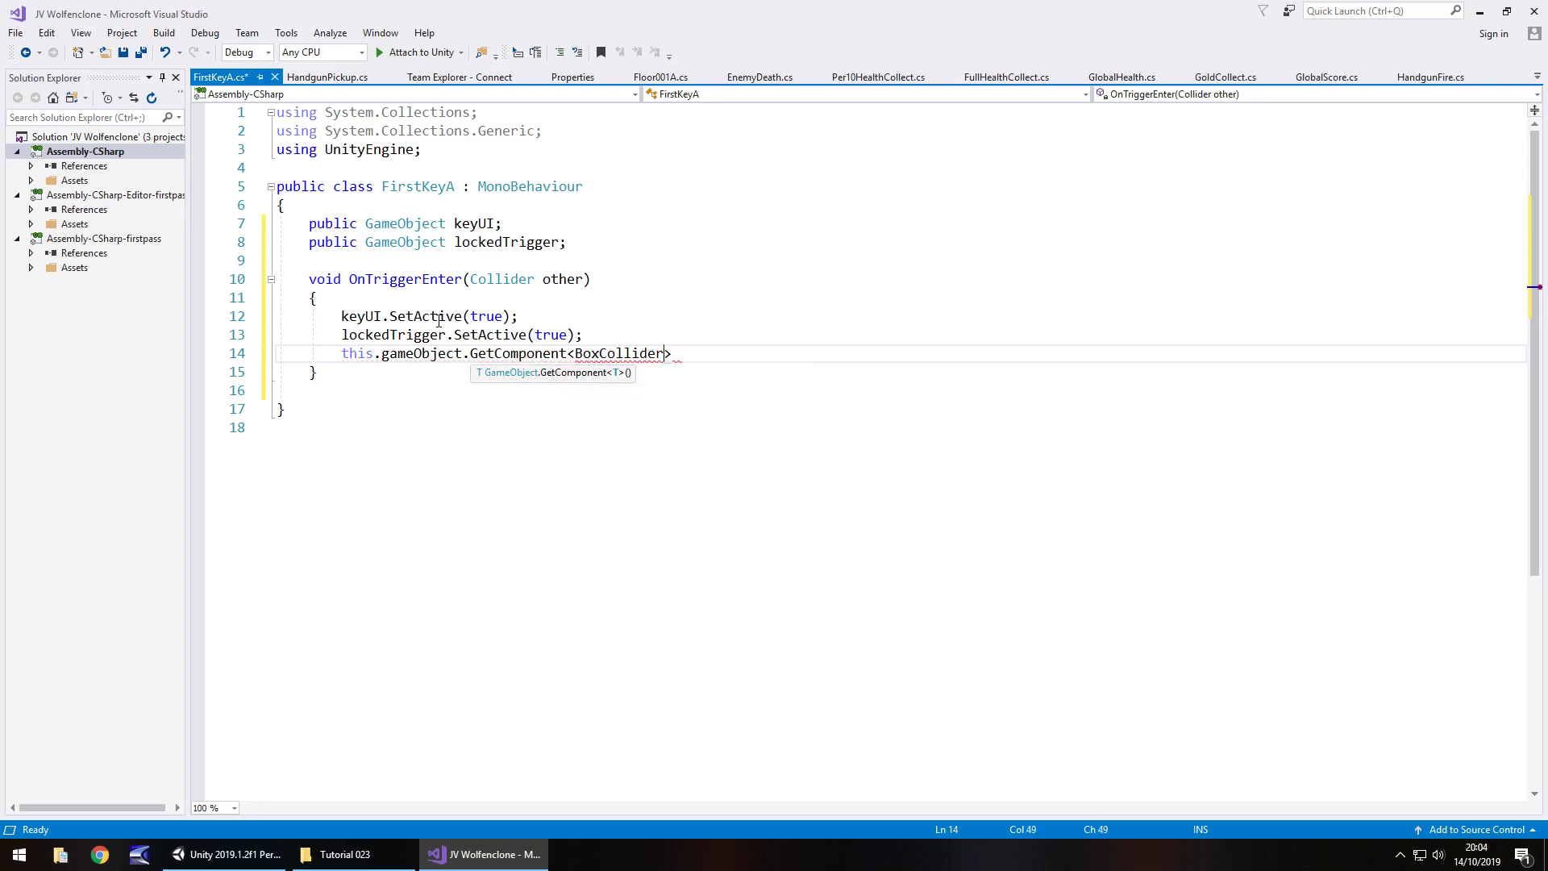
type(">().en")
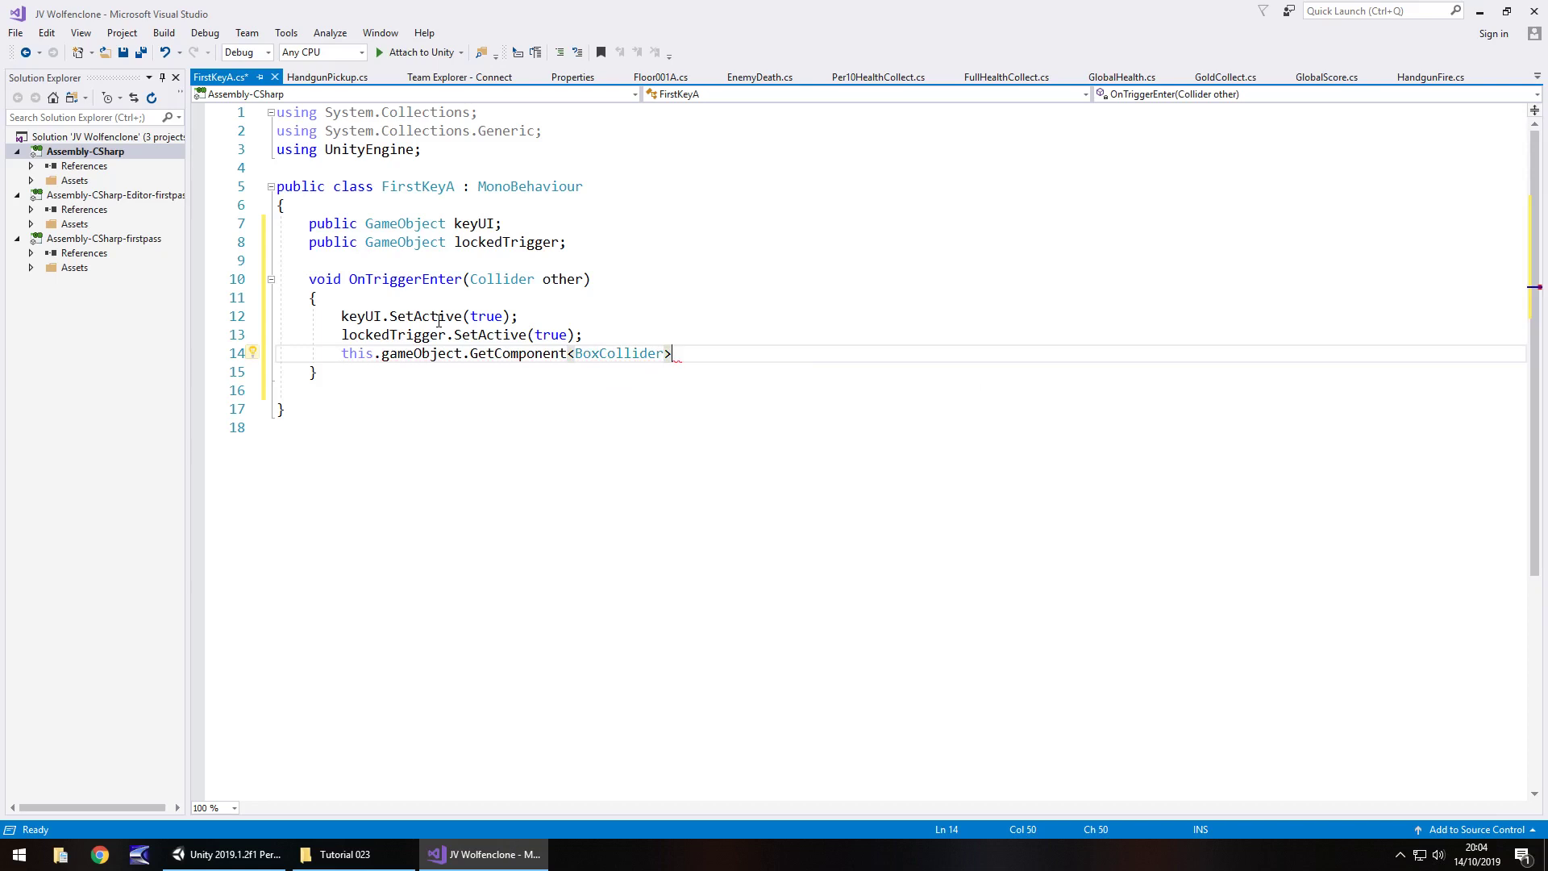
type("able")
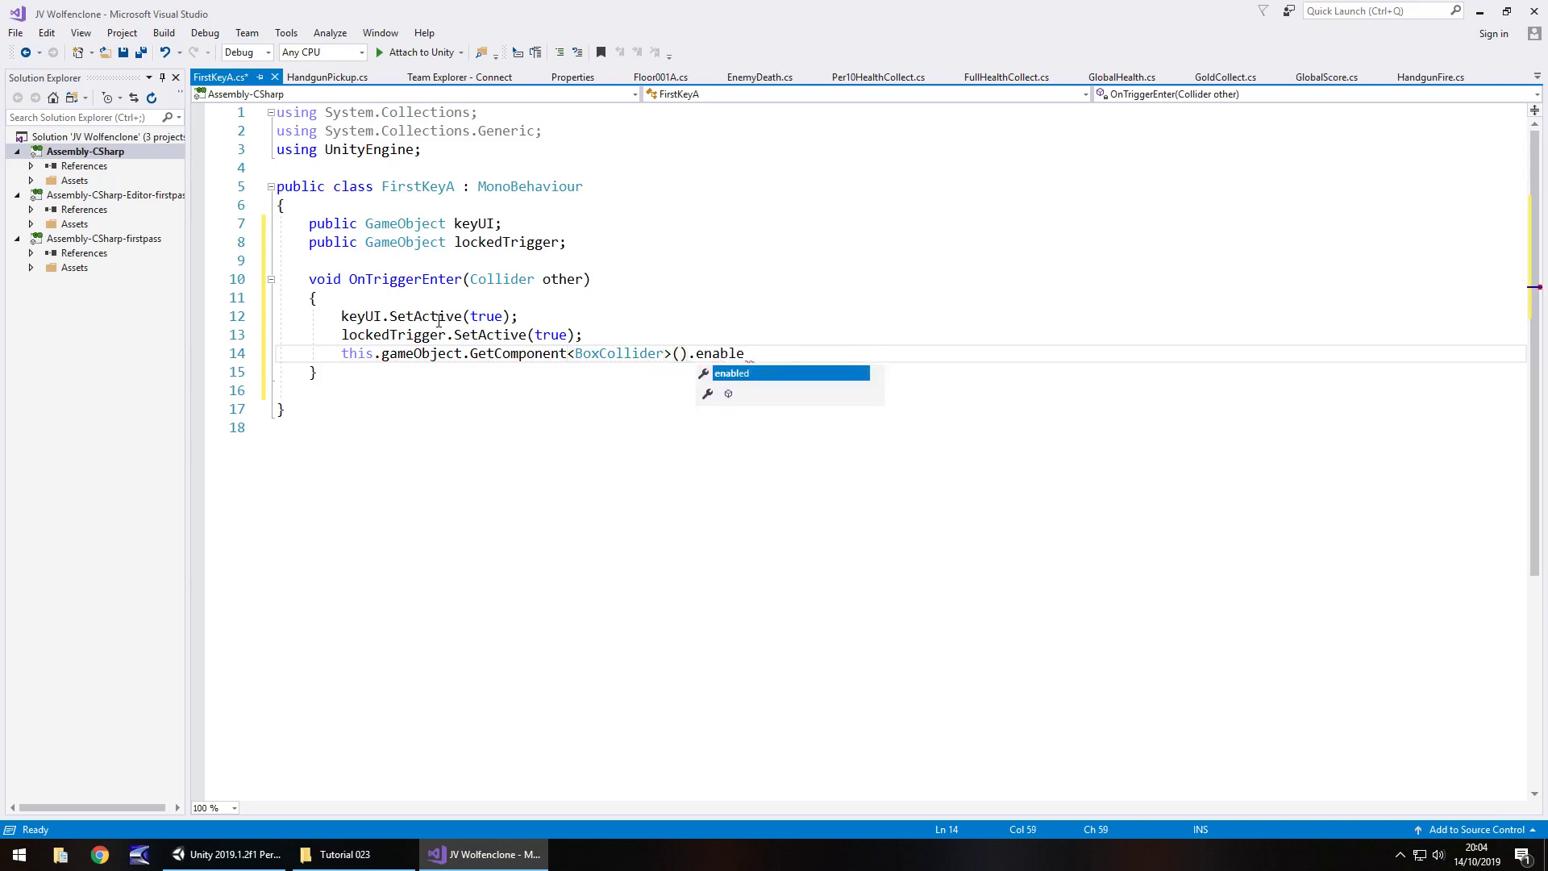
type("d = false;")
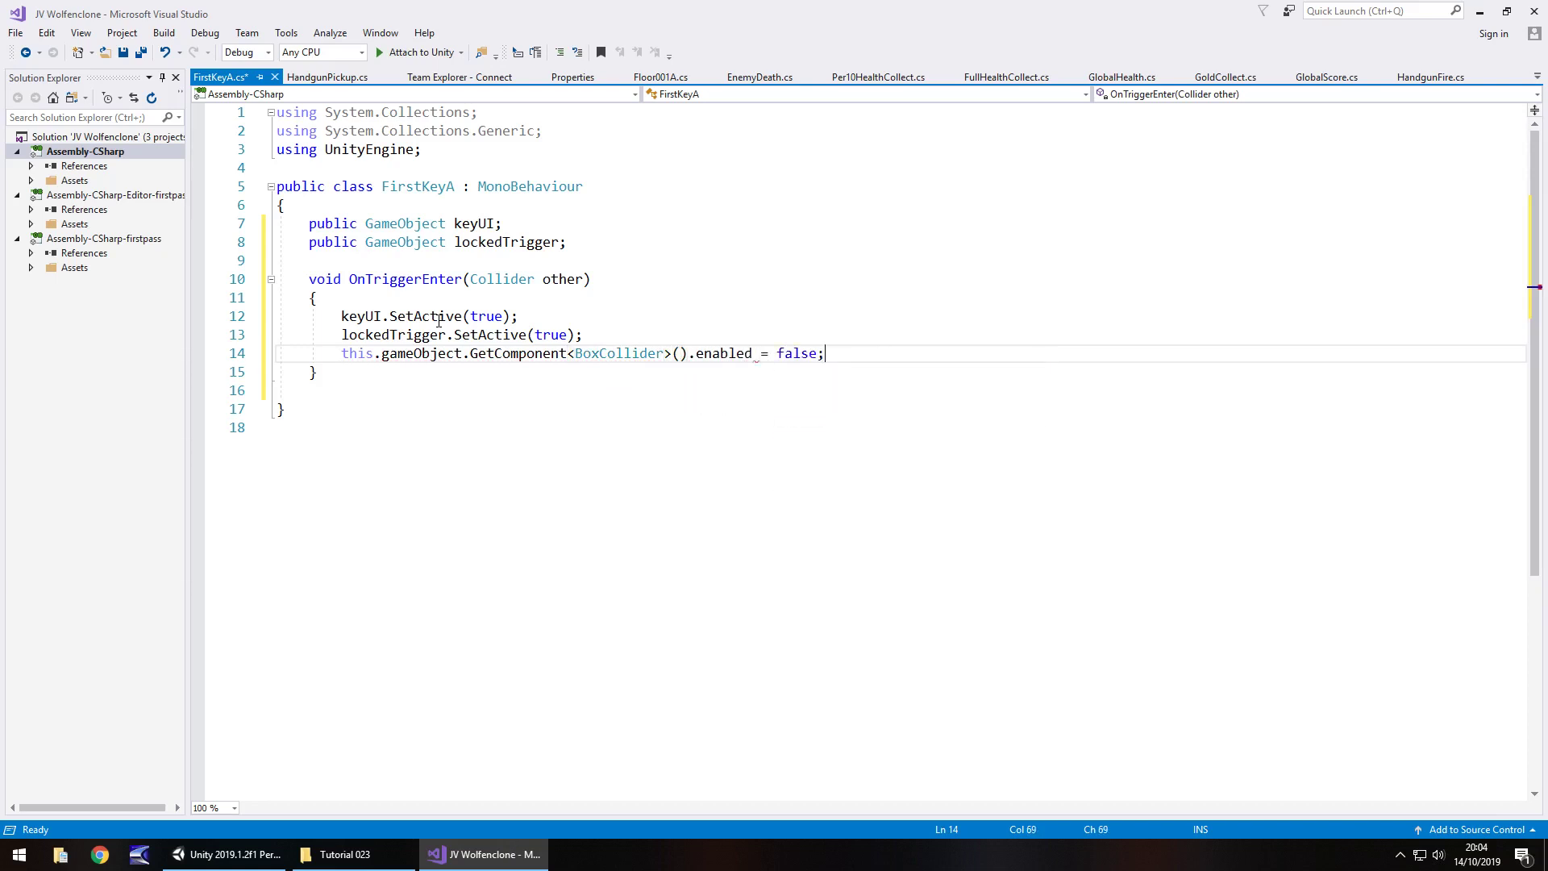
key("Return")
Step: Declare a public GameObject theKey field below lockedTrigger
left_click(570, 239)
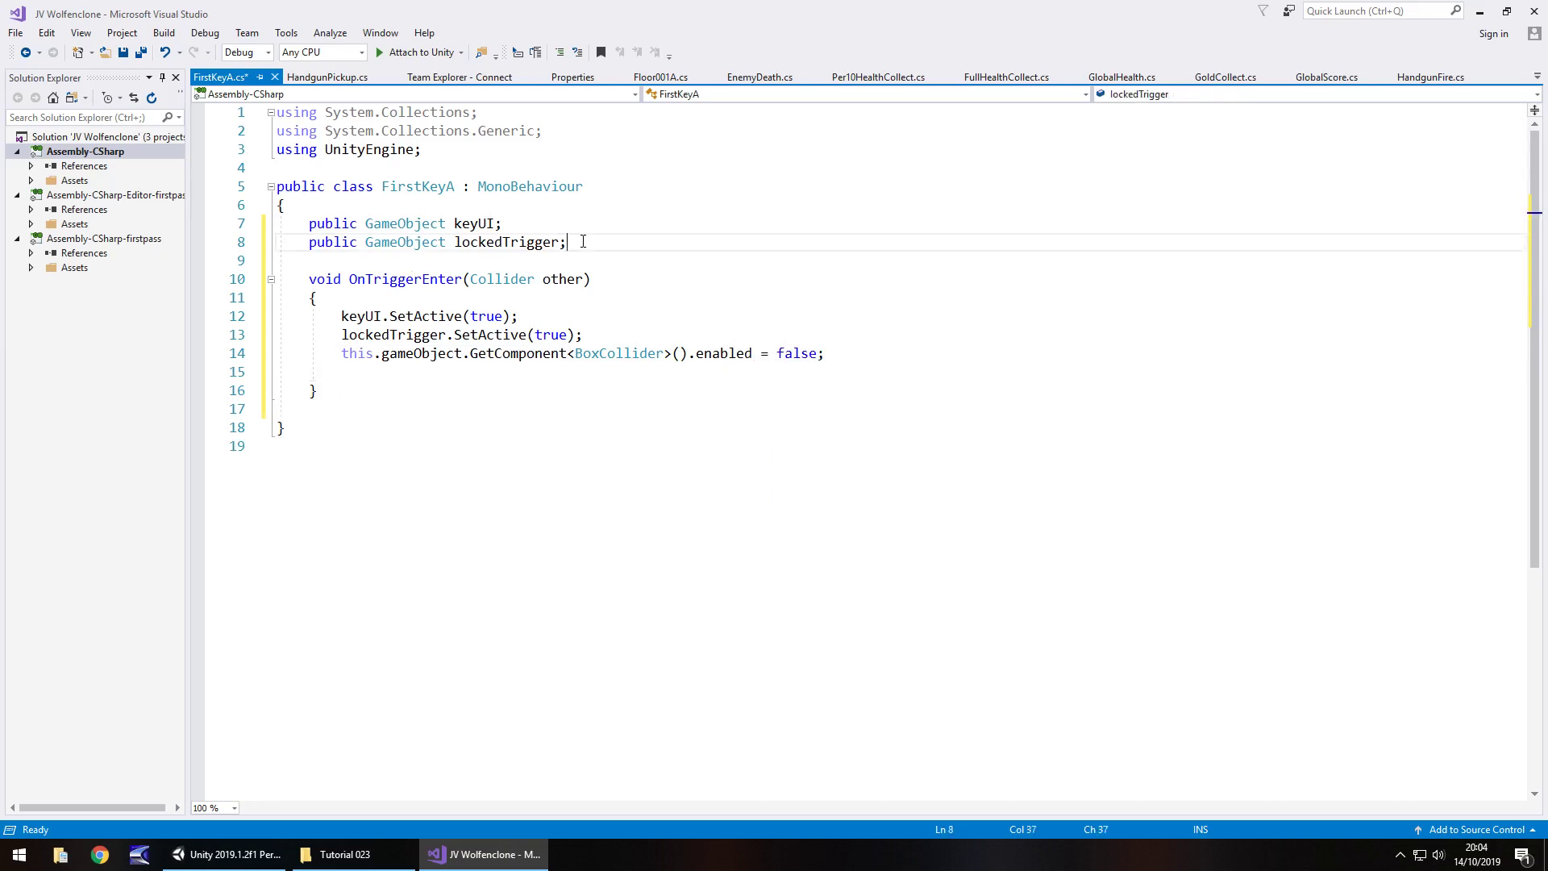
key("Return")
mouse_move(244, 855)
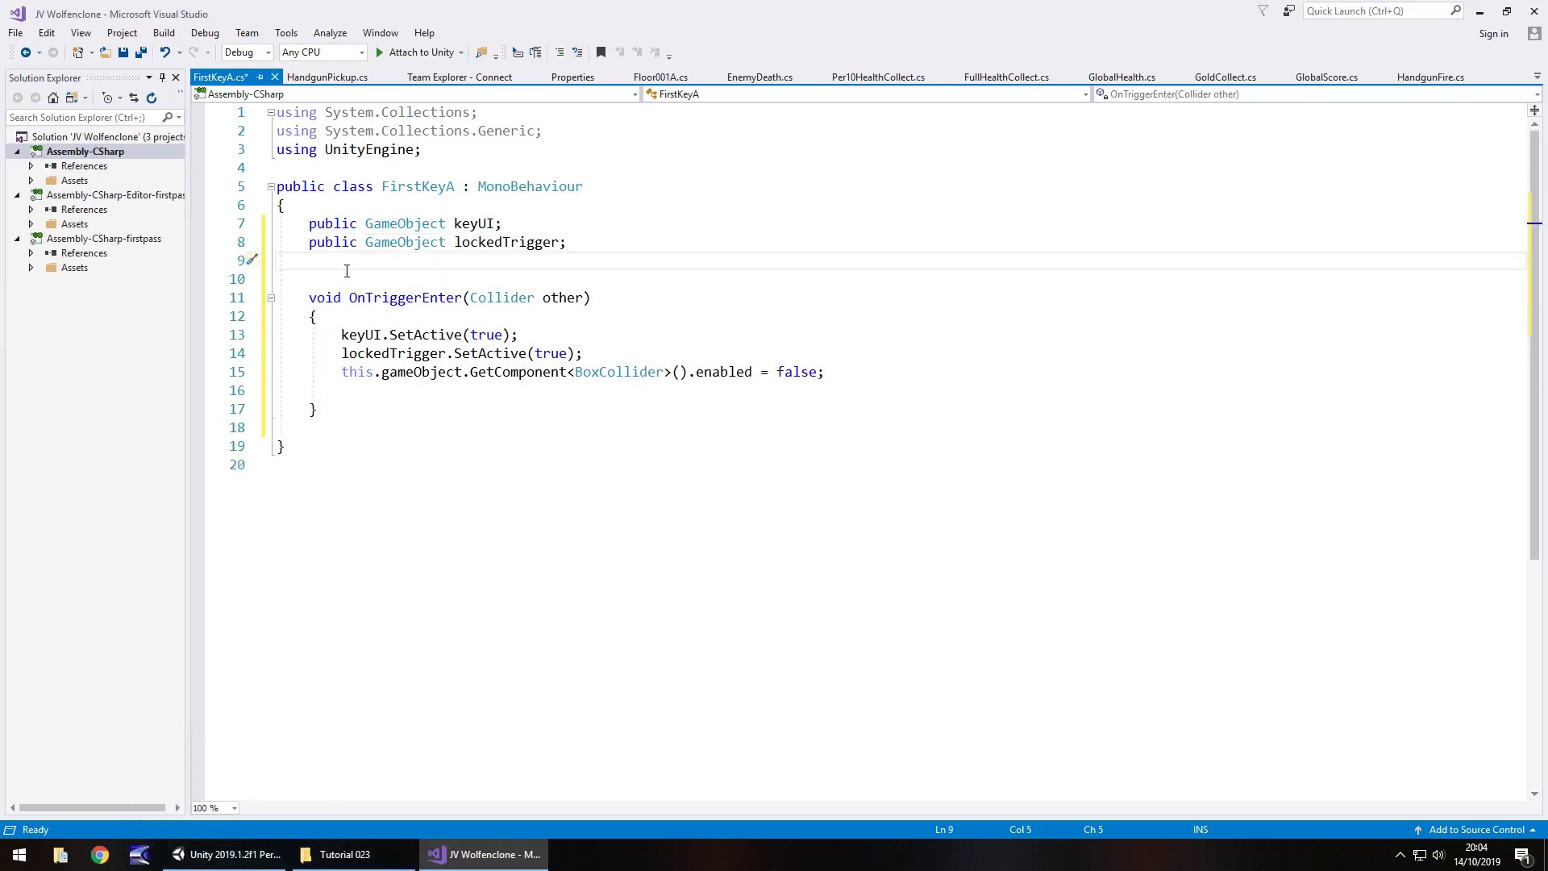
type("publ")
key("BackSpace")
key("BackSpace")
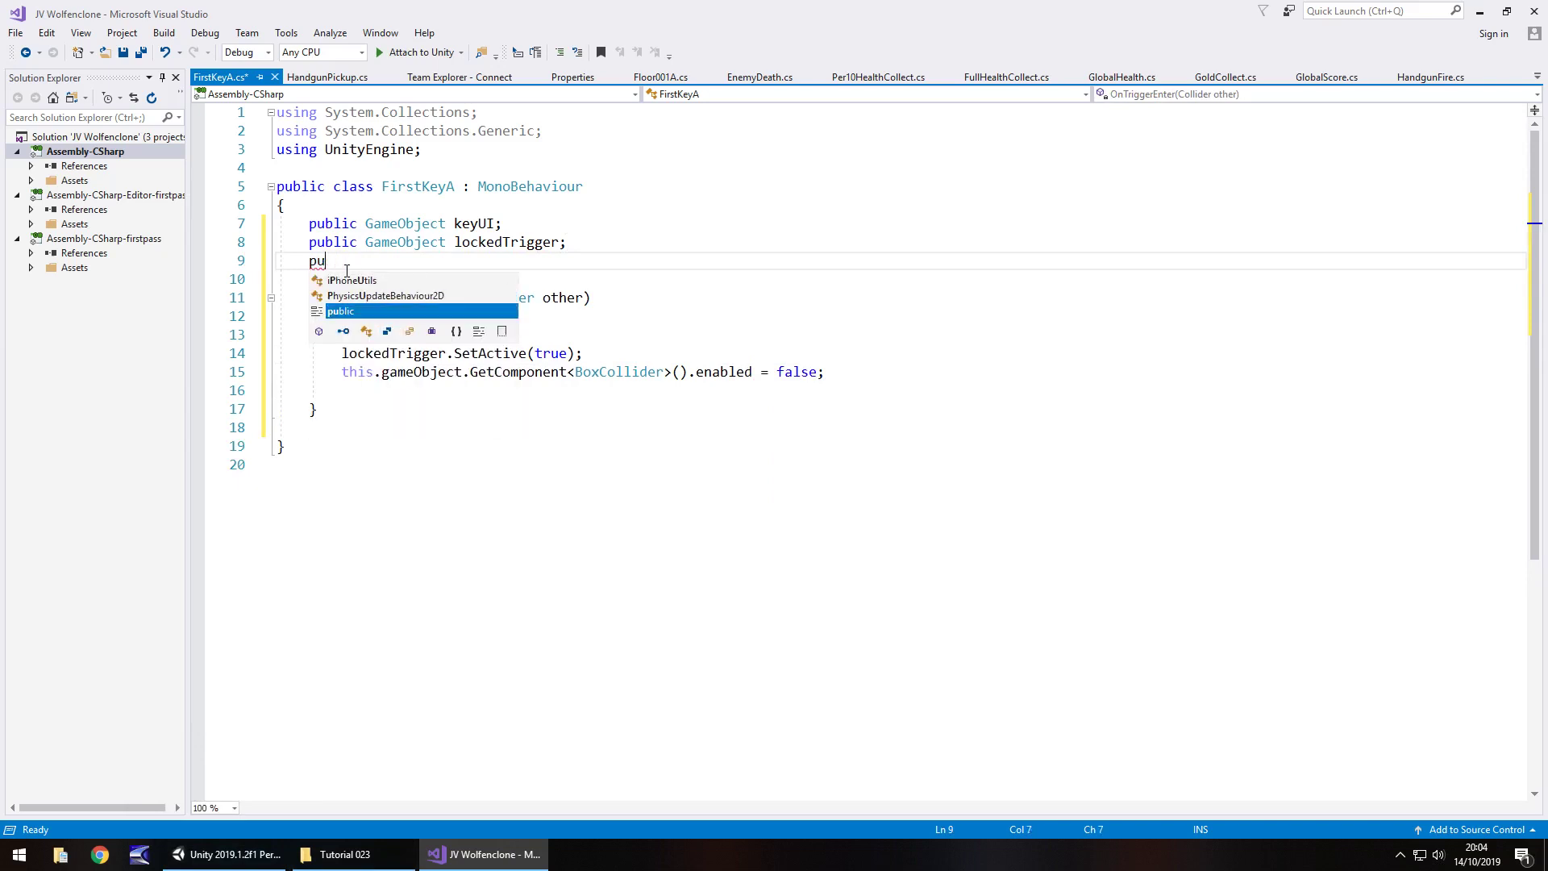
type("blic")
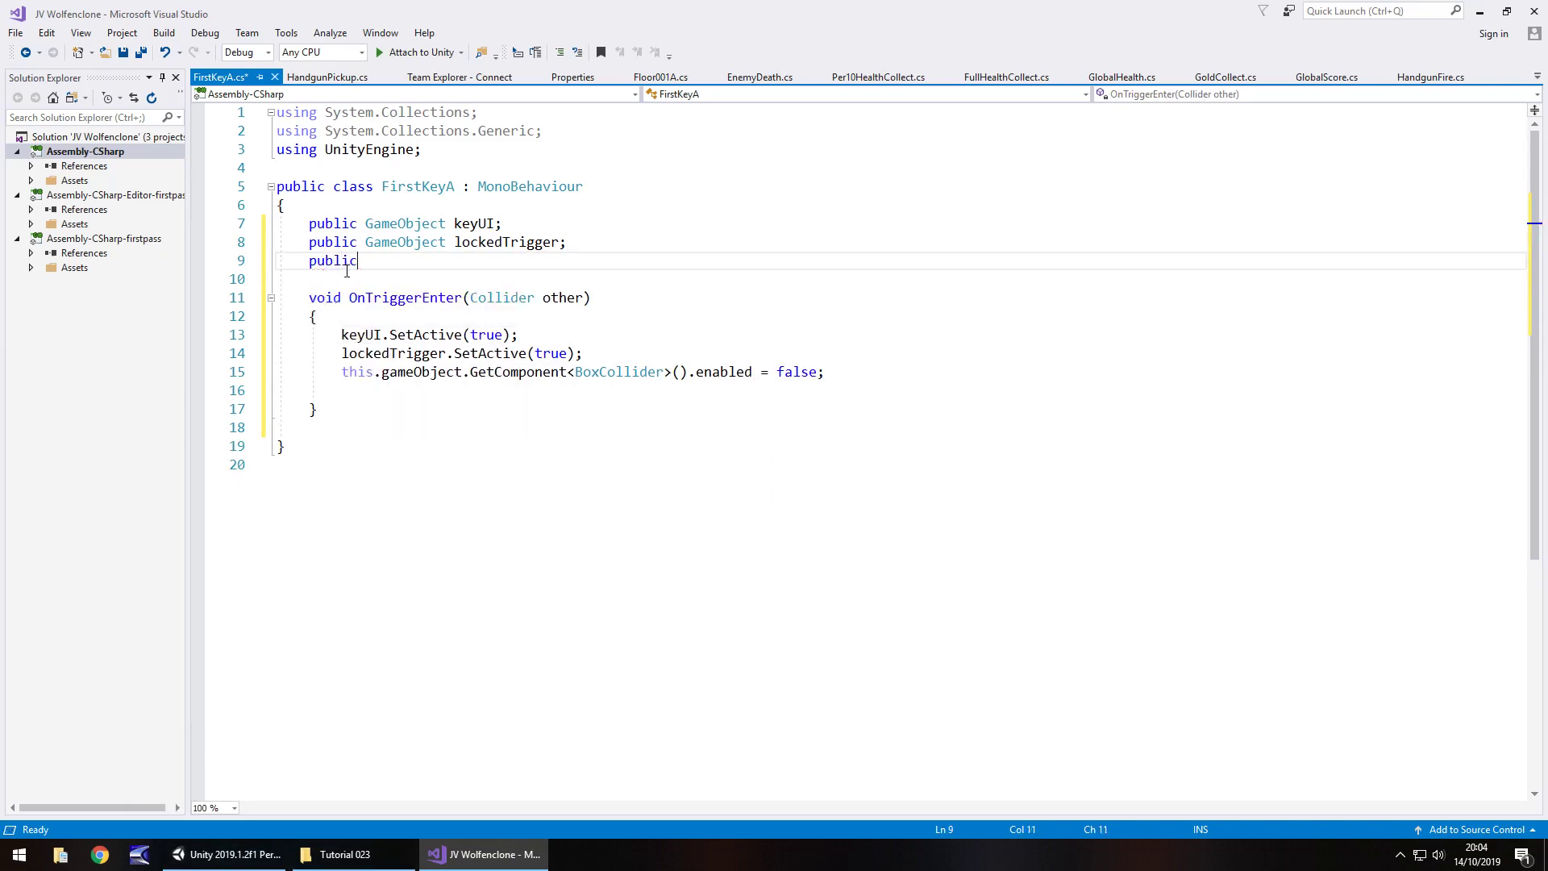
type(" Game")
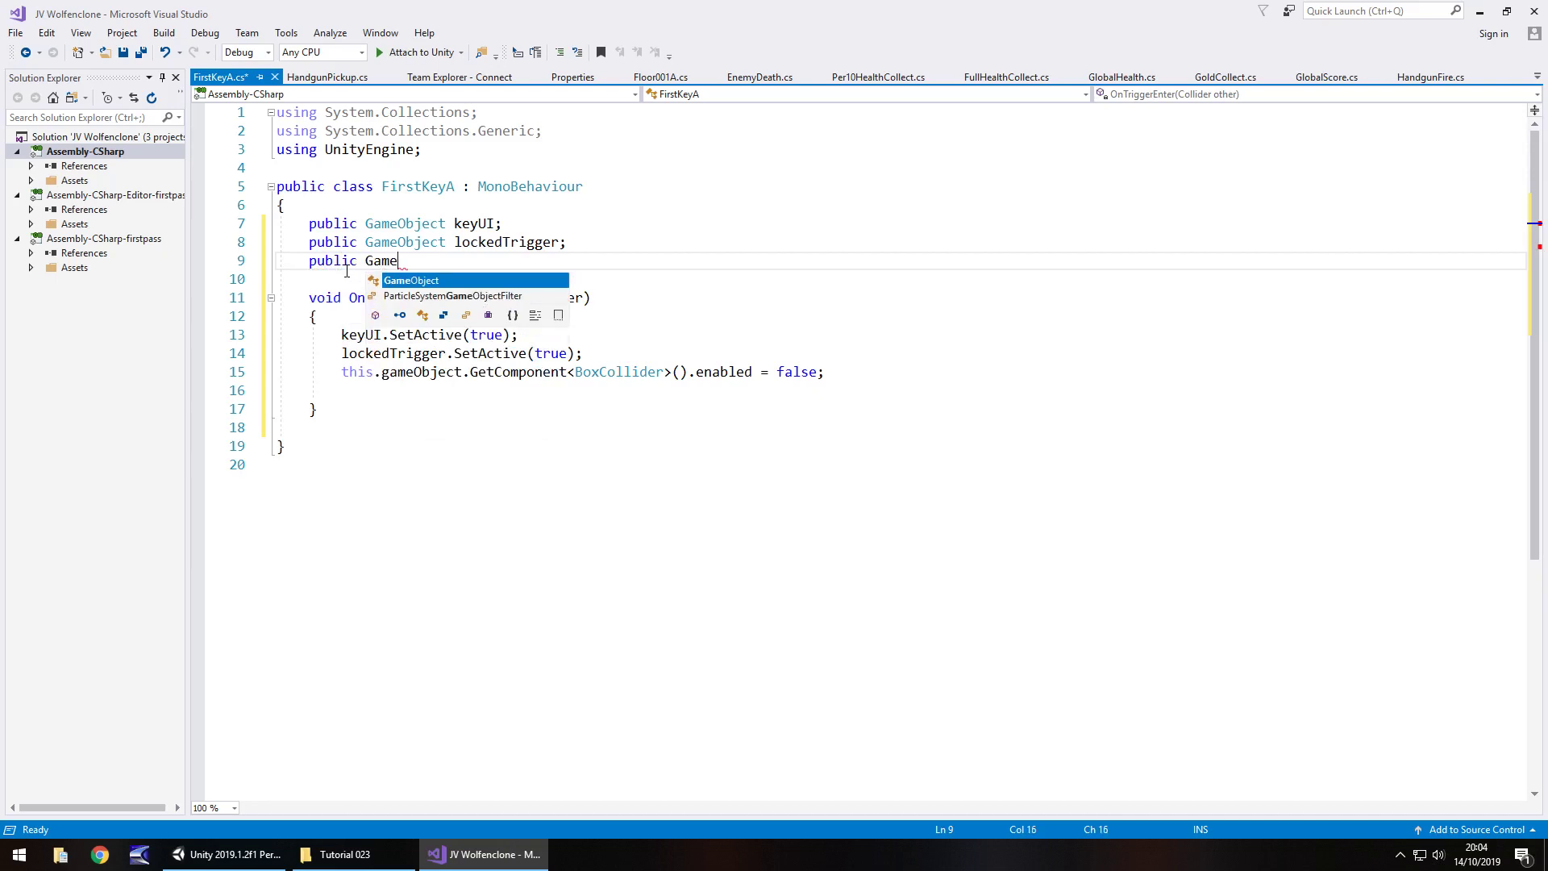
type("Object theKey;")
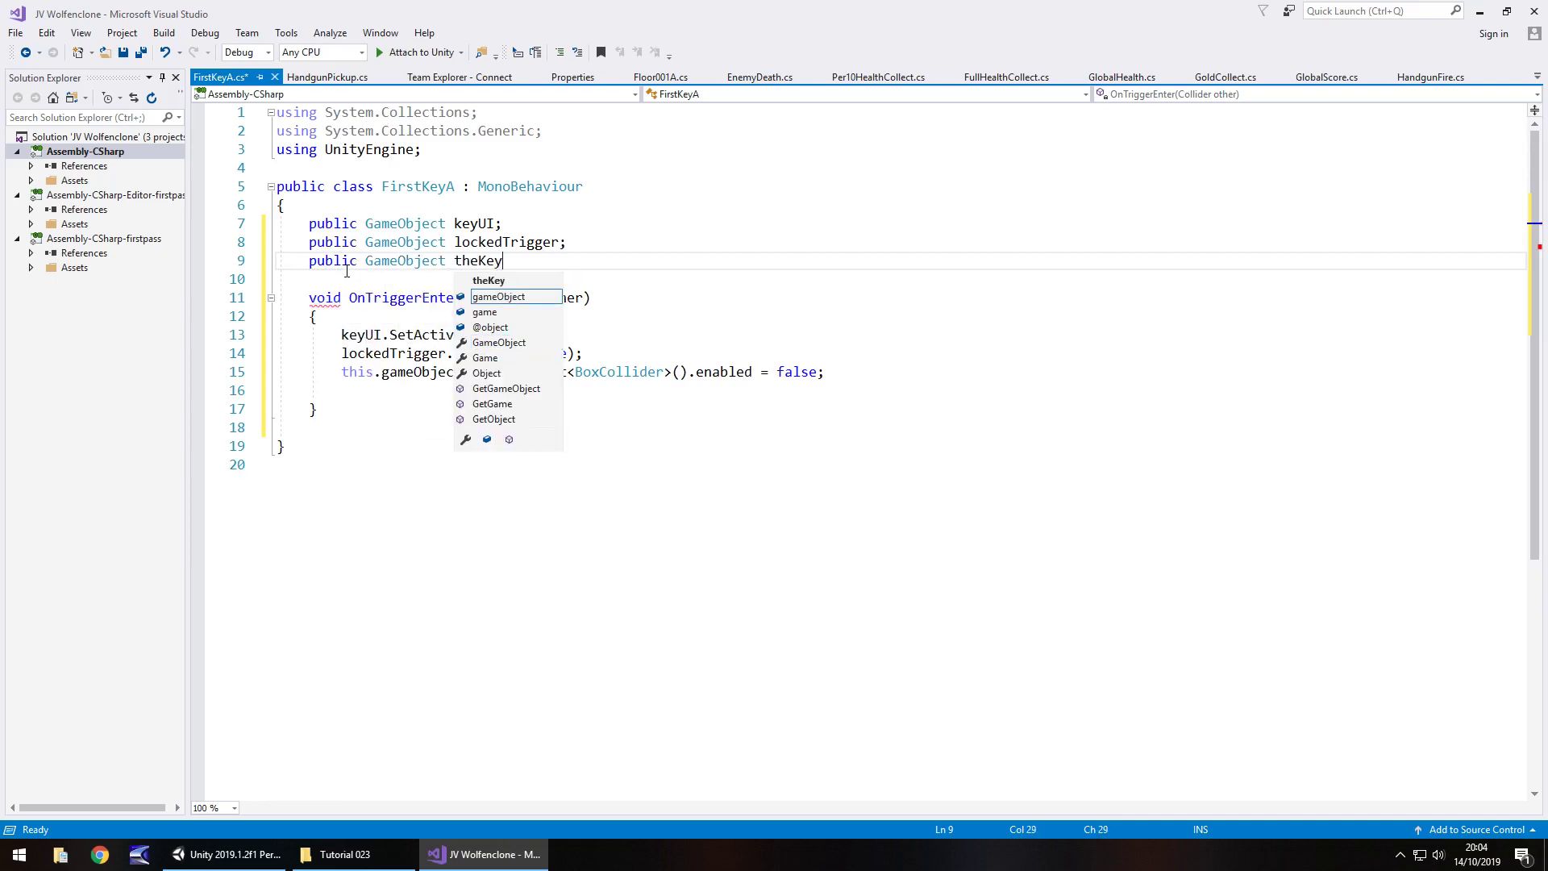
Step: Add theKey.SetActive(false); inside OnTriggerEnter and save FirstKeyA.cs
left_click(374, 390)
type("t")
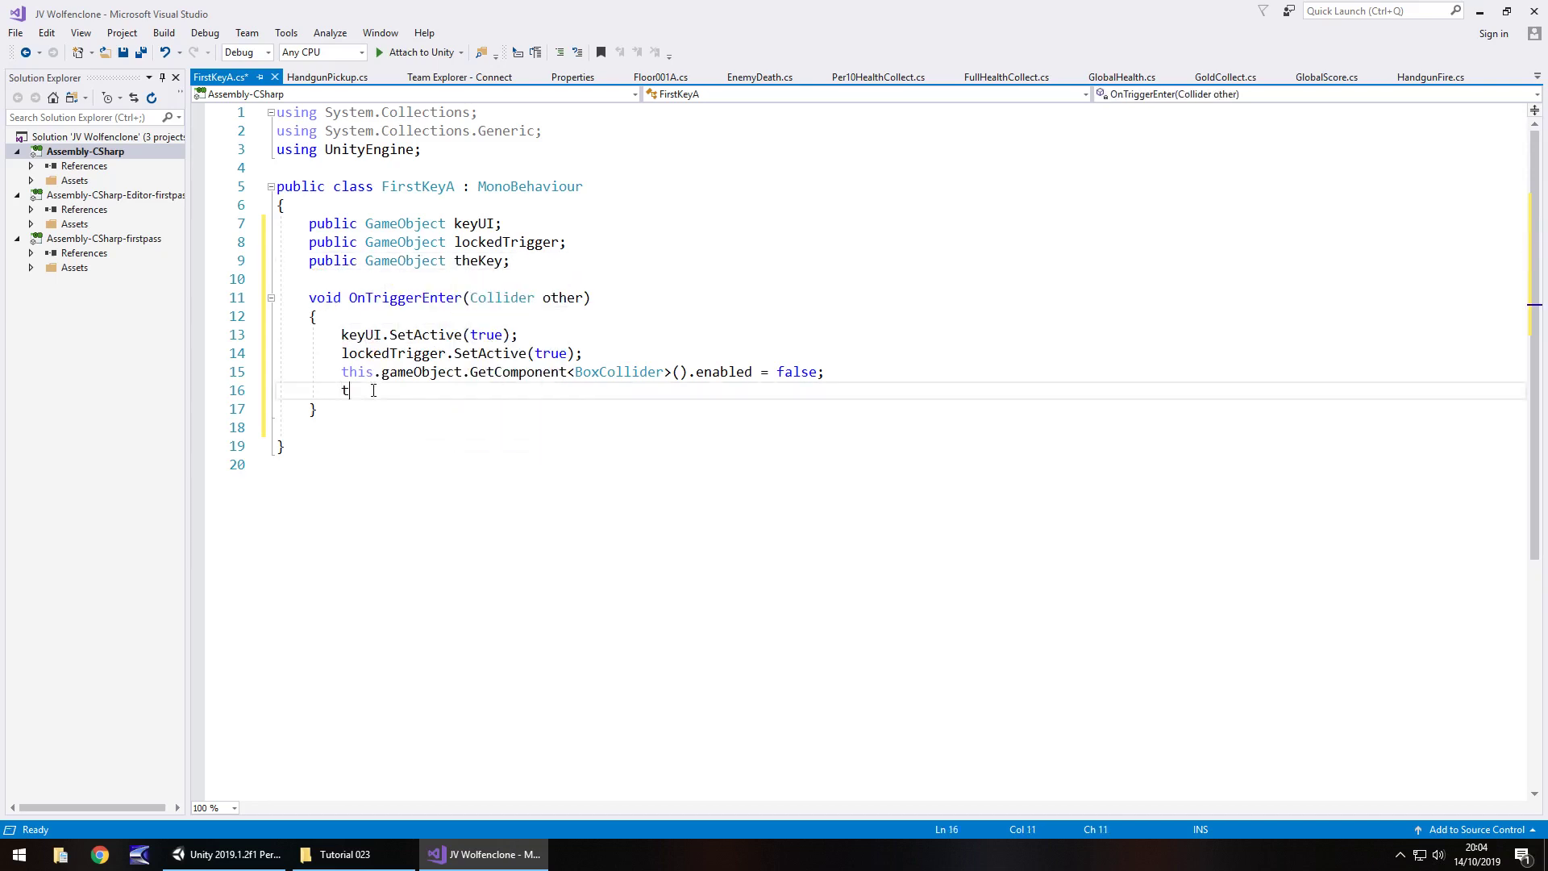
type("heKey.Set")
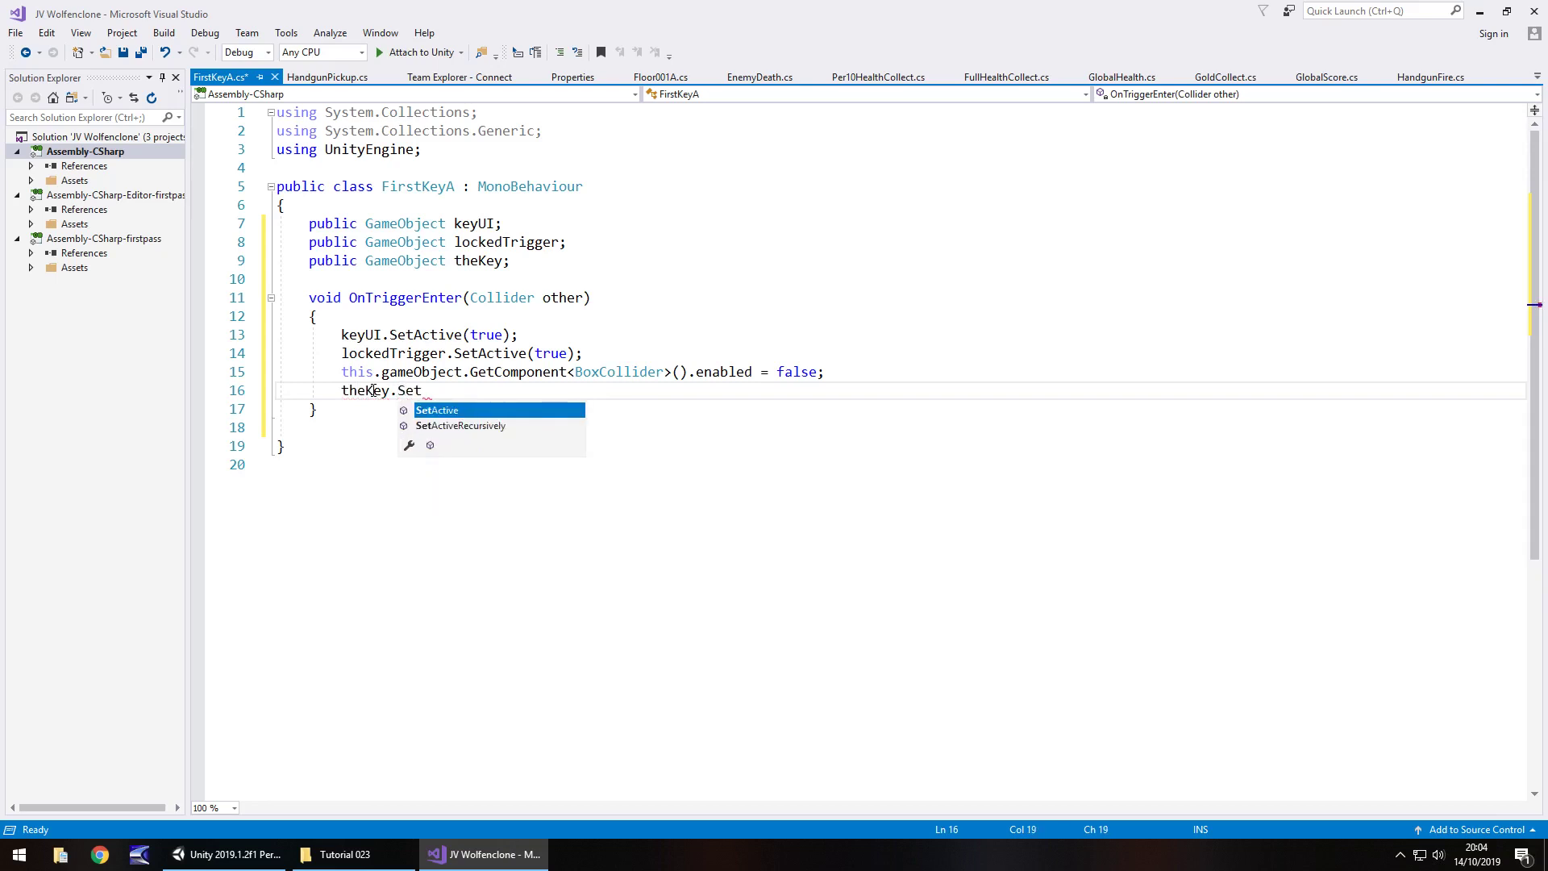
key("Tab")
type("(false);")
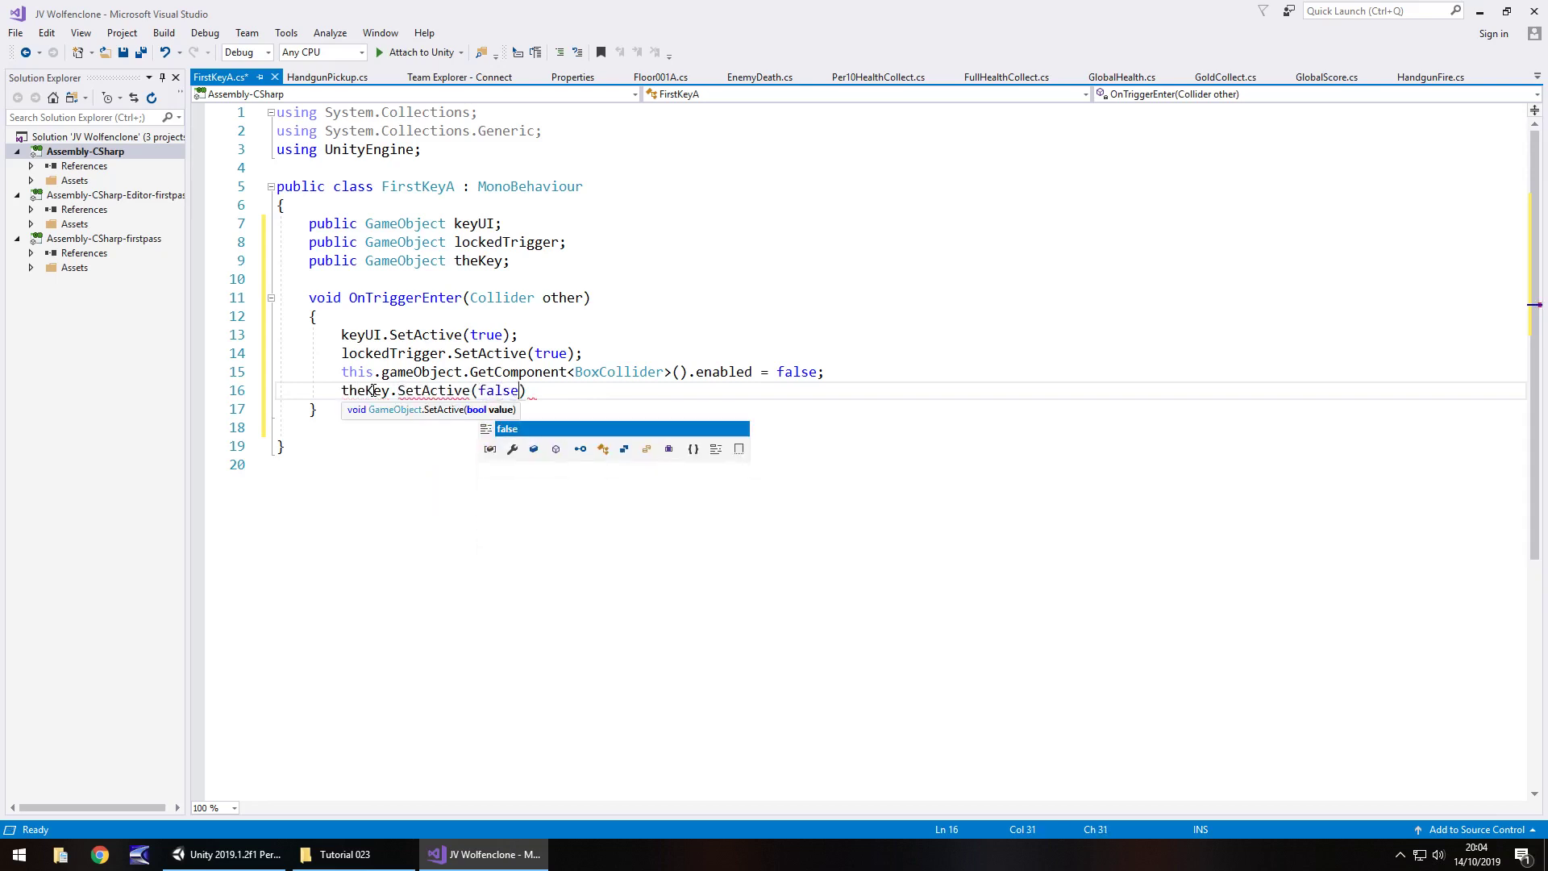
key("ctrl+s")
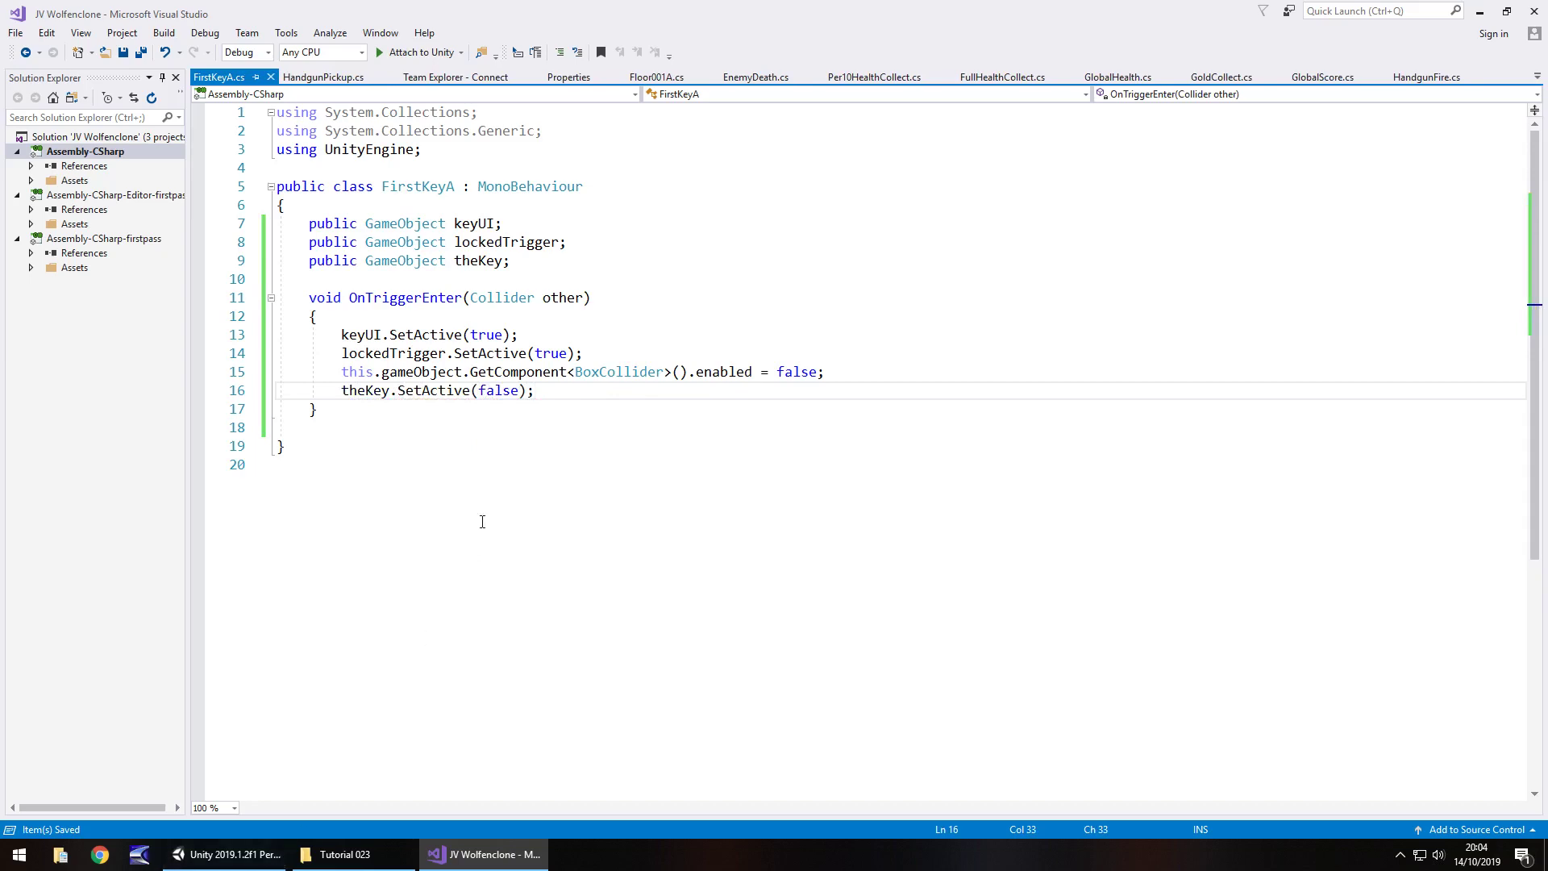
Step: Attach FirstKeyA to the Cube, rename it KeyPickUpTrig, and parent pPlane3 under it
left_click(226, 854)
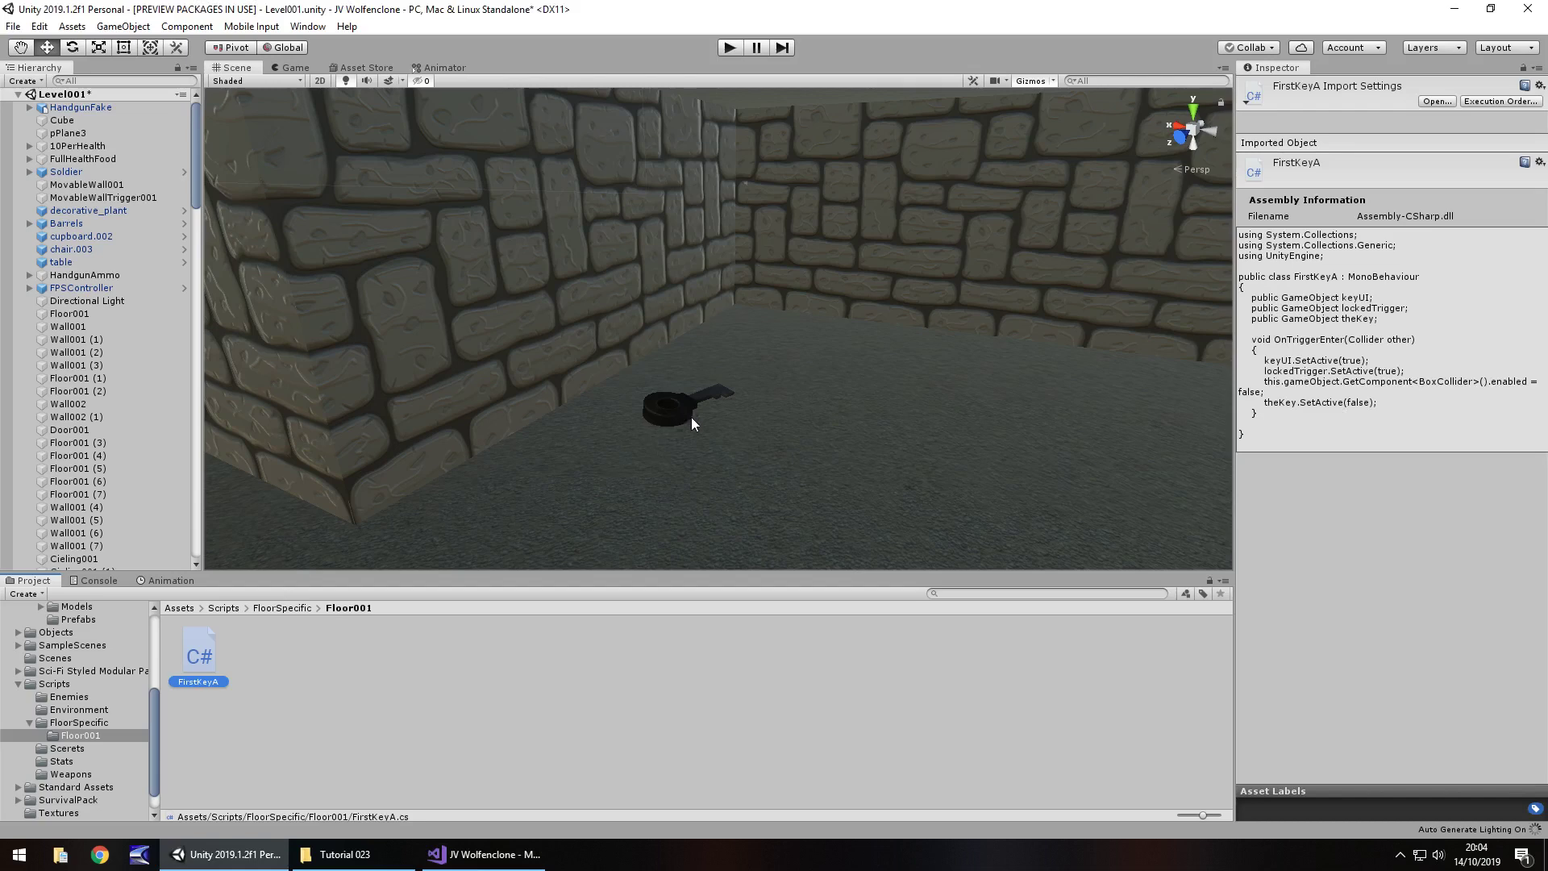
left_click_drag(198, 655, 68, 122)
right_click(66, 123)
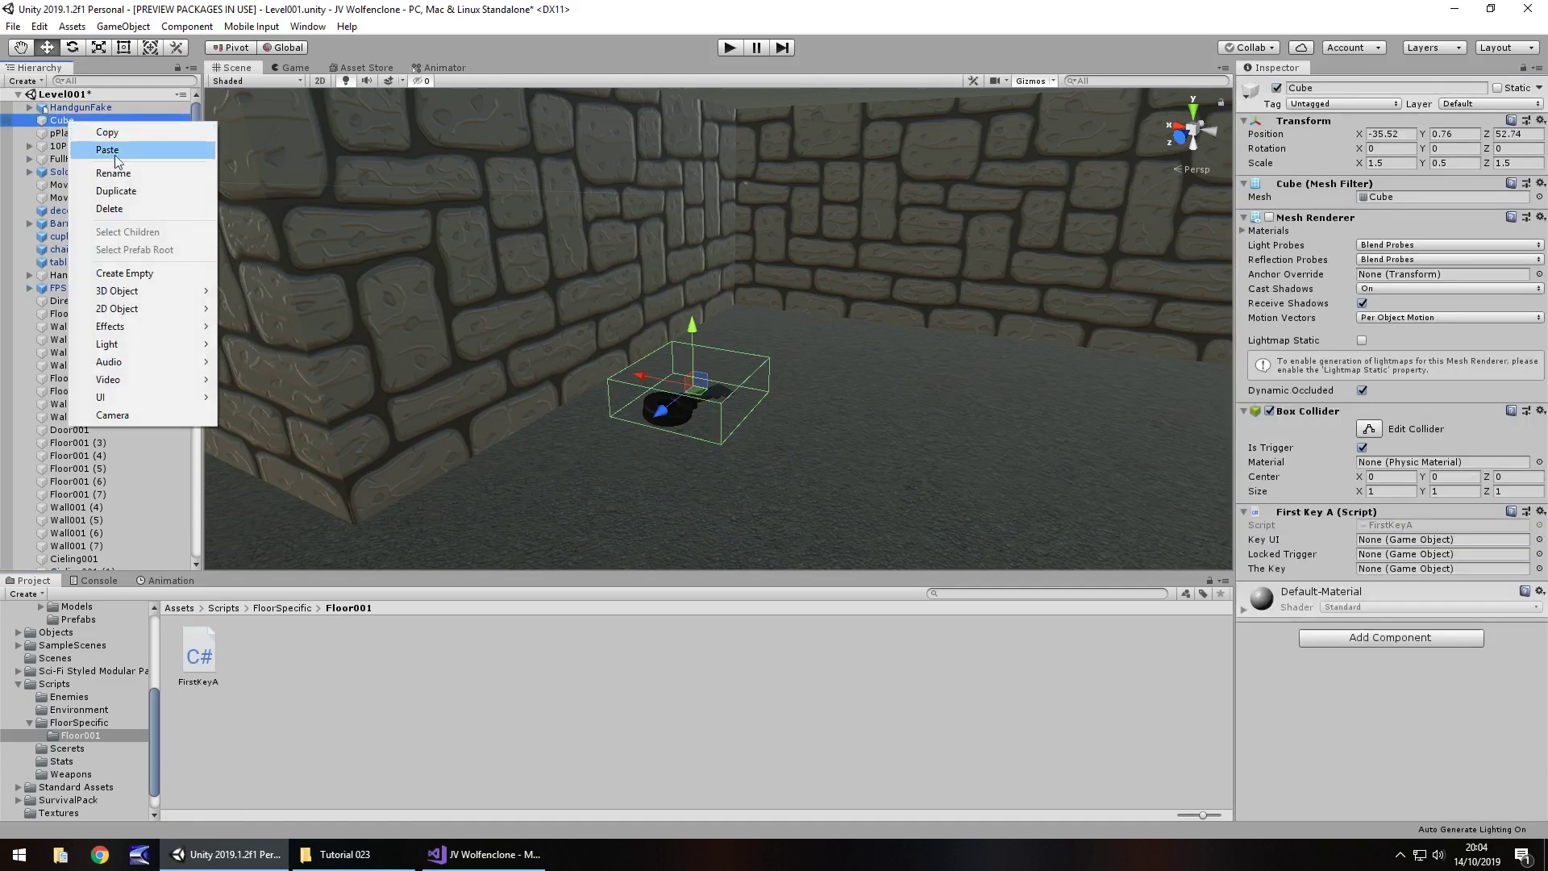
left_click(135, 171)
type("Key")
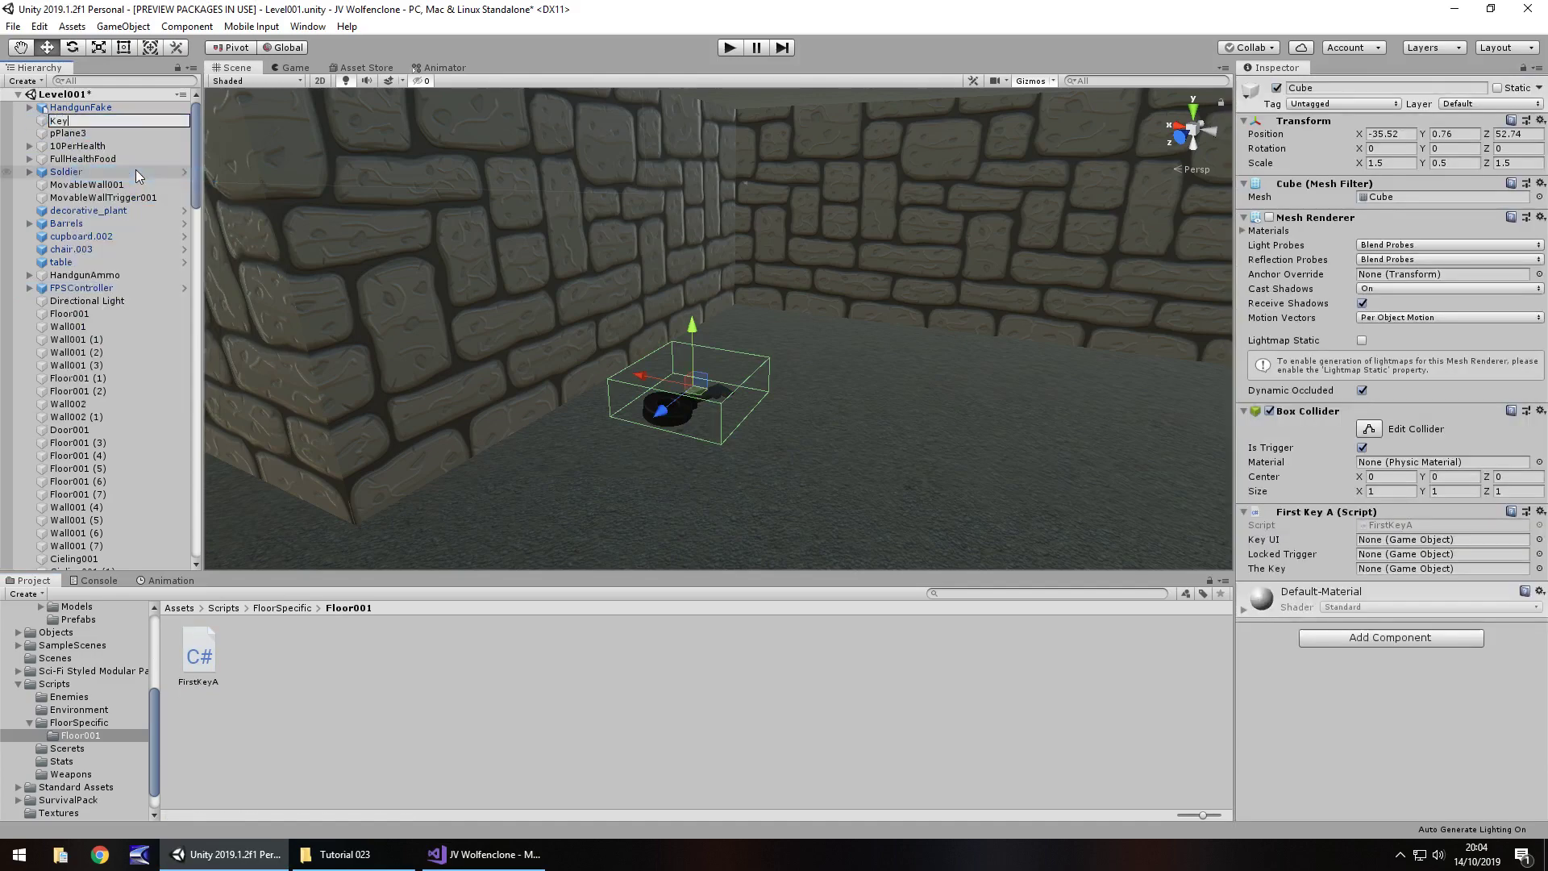
type("PickUpTrig")
key("Return")
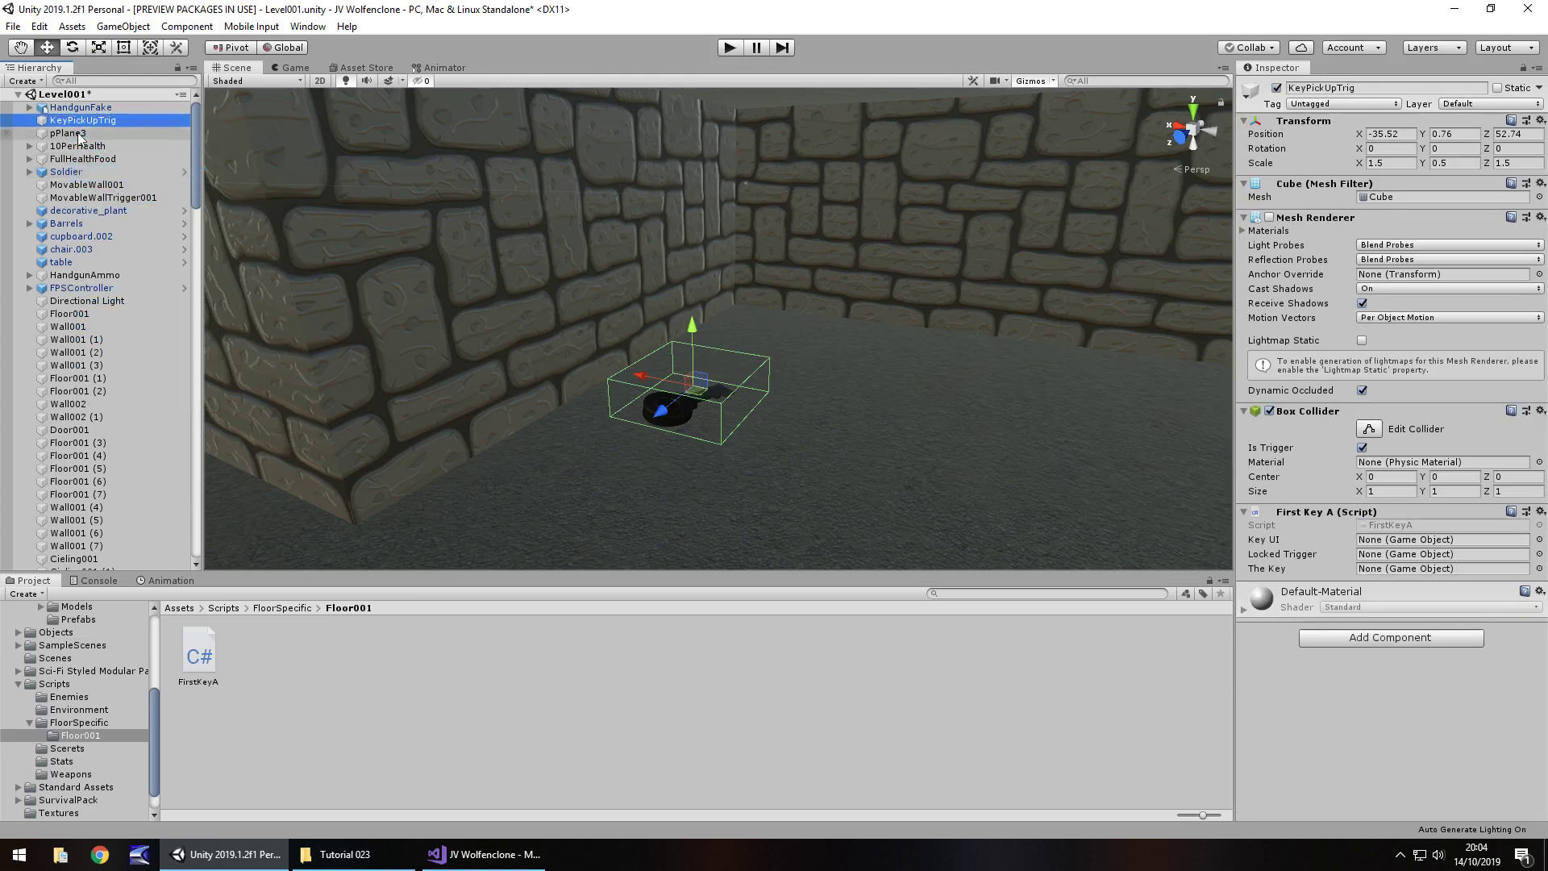
left_click_drag(63, 139, 86, 124)
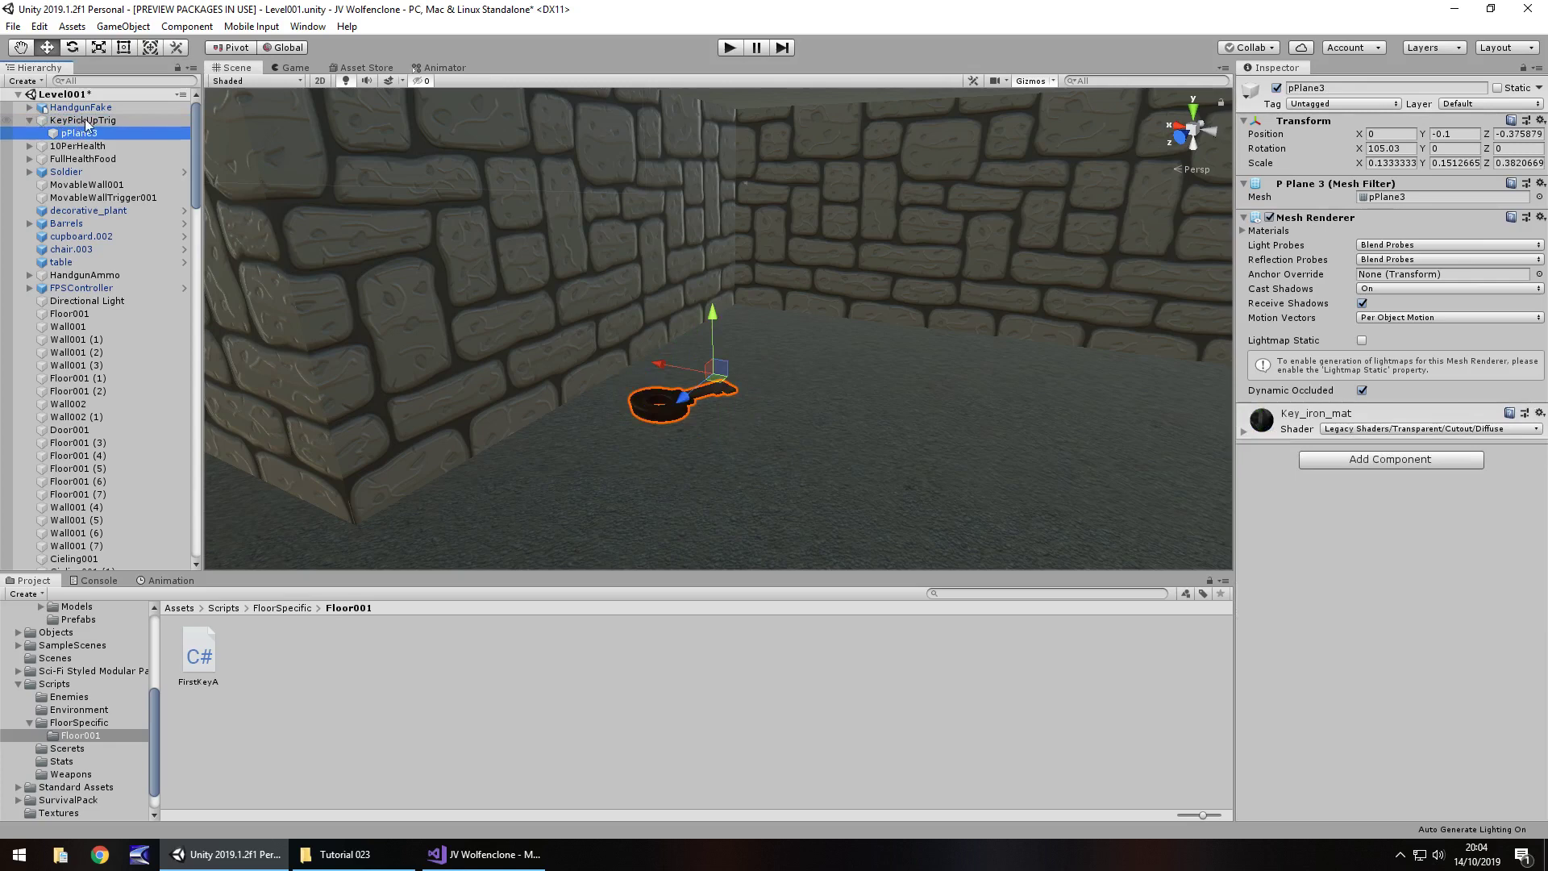
Step: Assign pPlane3 to The Key and SecondDoorTrigger to Locked Trigger on KeyPickUpTrig
left_click(88, 121)
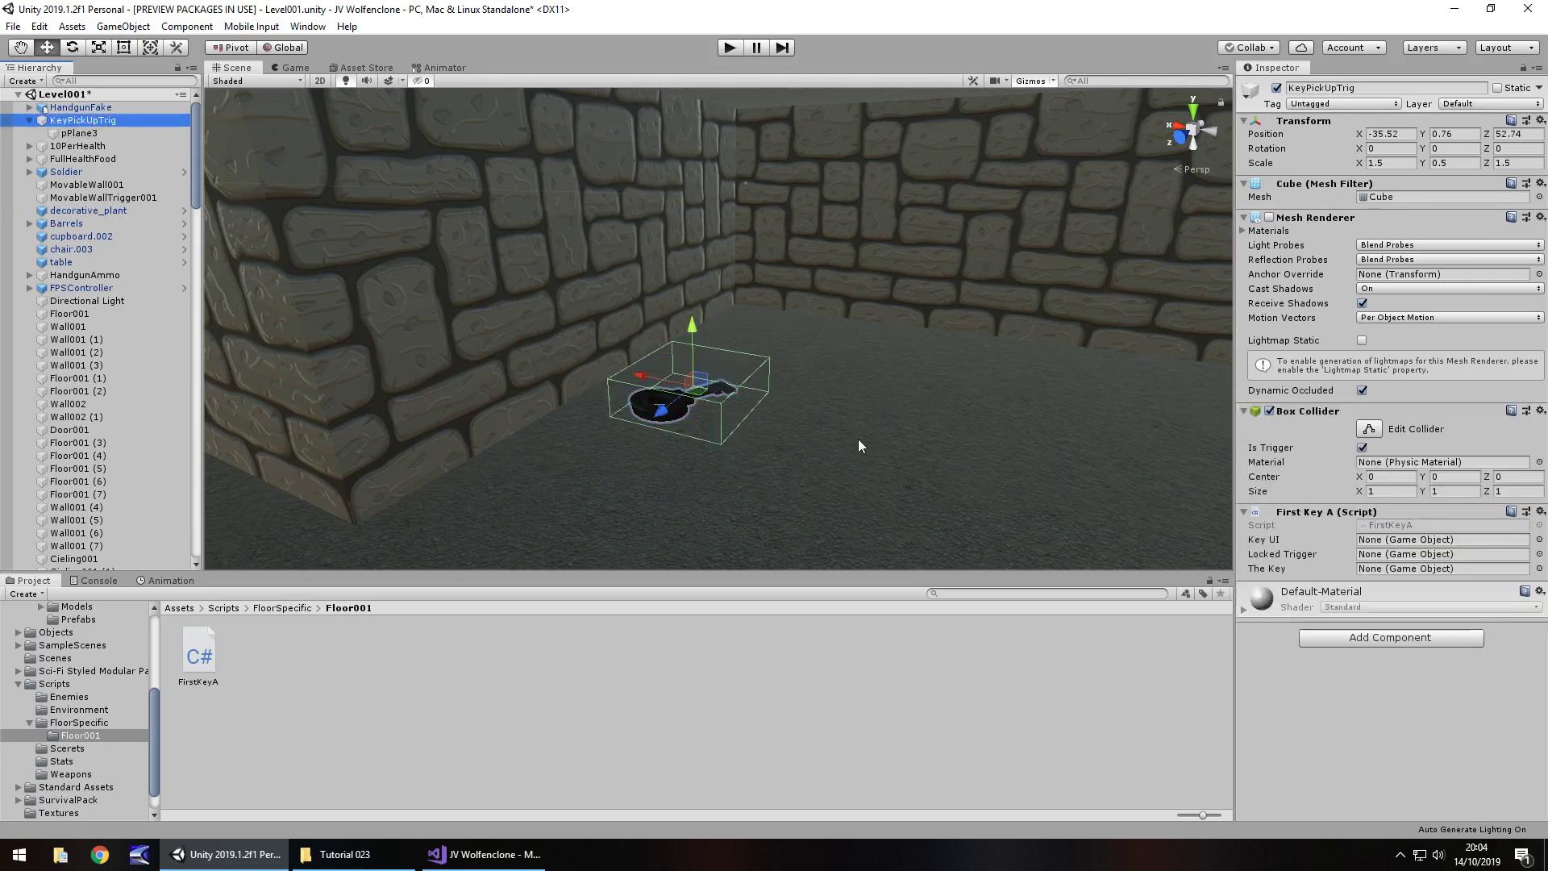
left_click_drag(81, 134, 1399, 570)
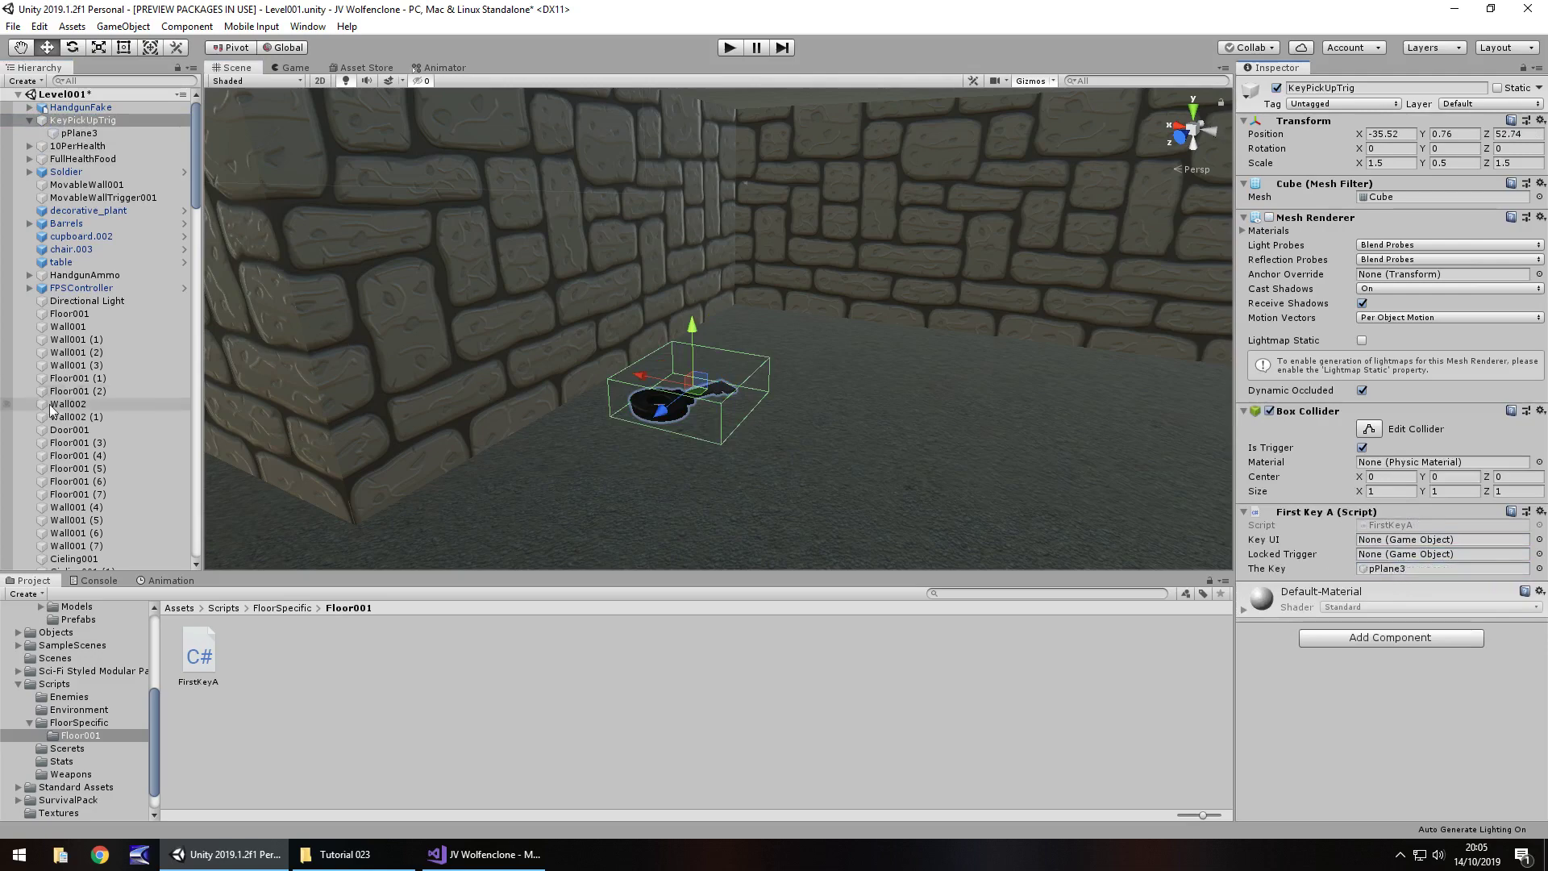
scroll(66, 443, "down", 15)
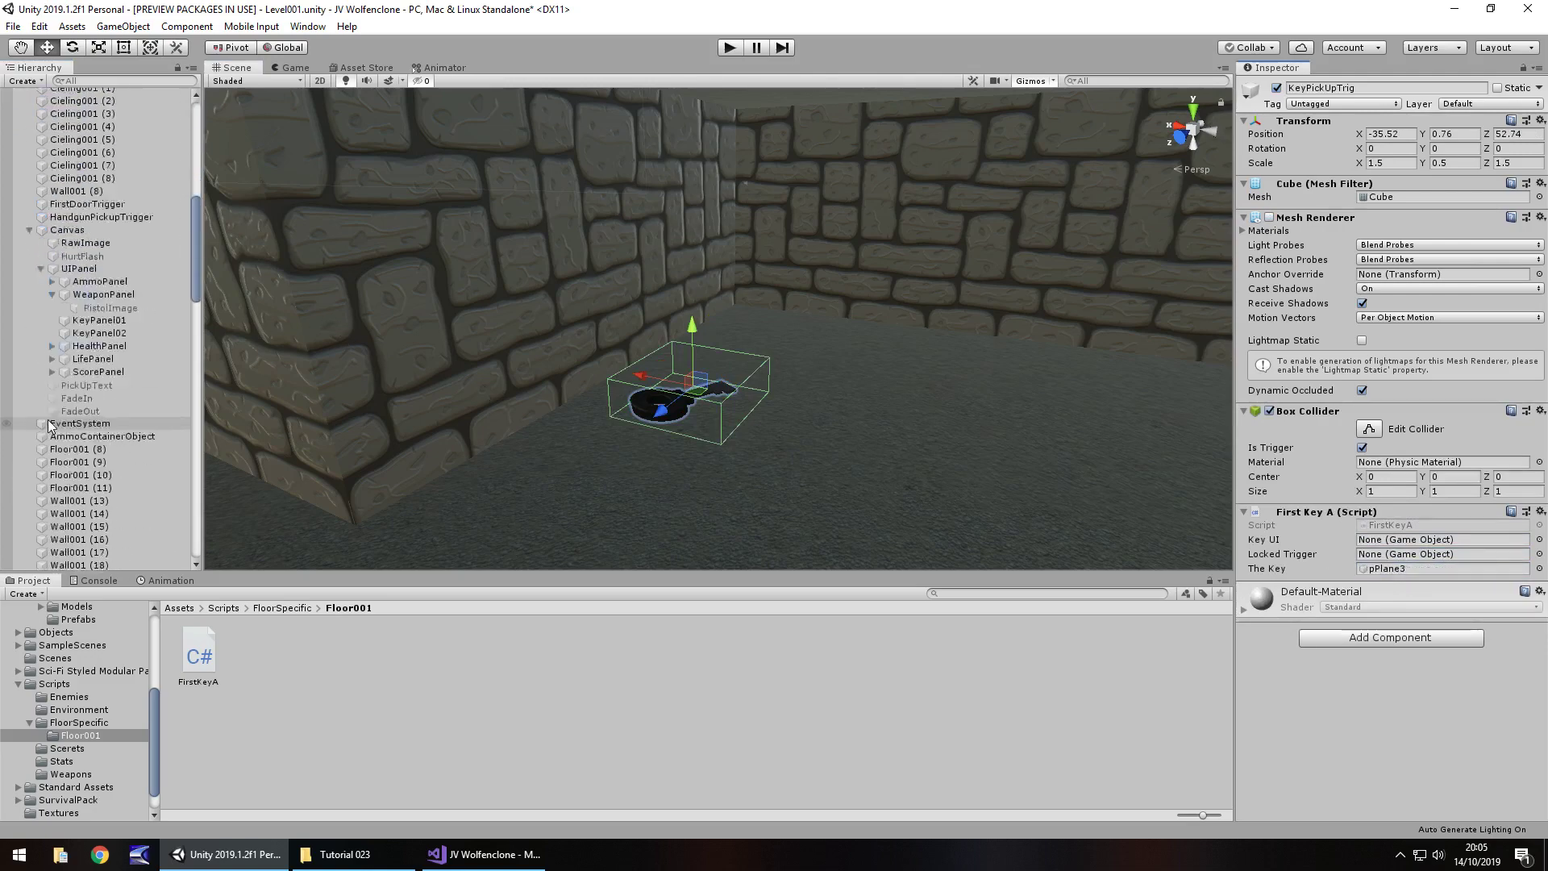
scroll(63, 437, "down", 10)
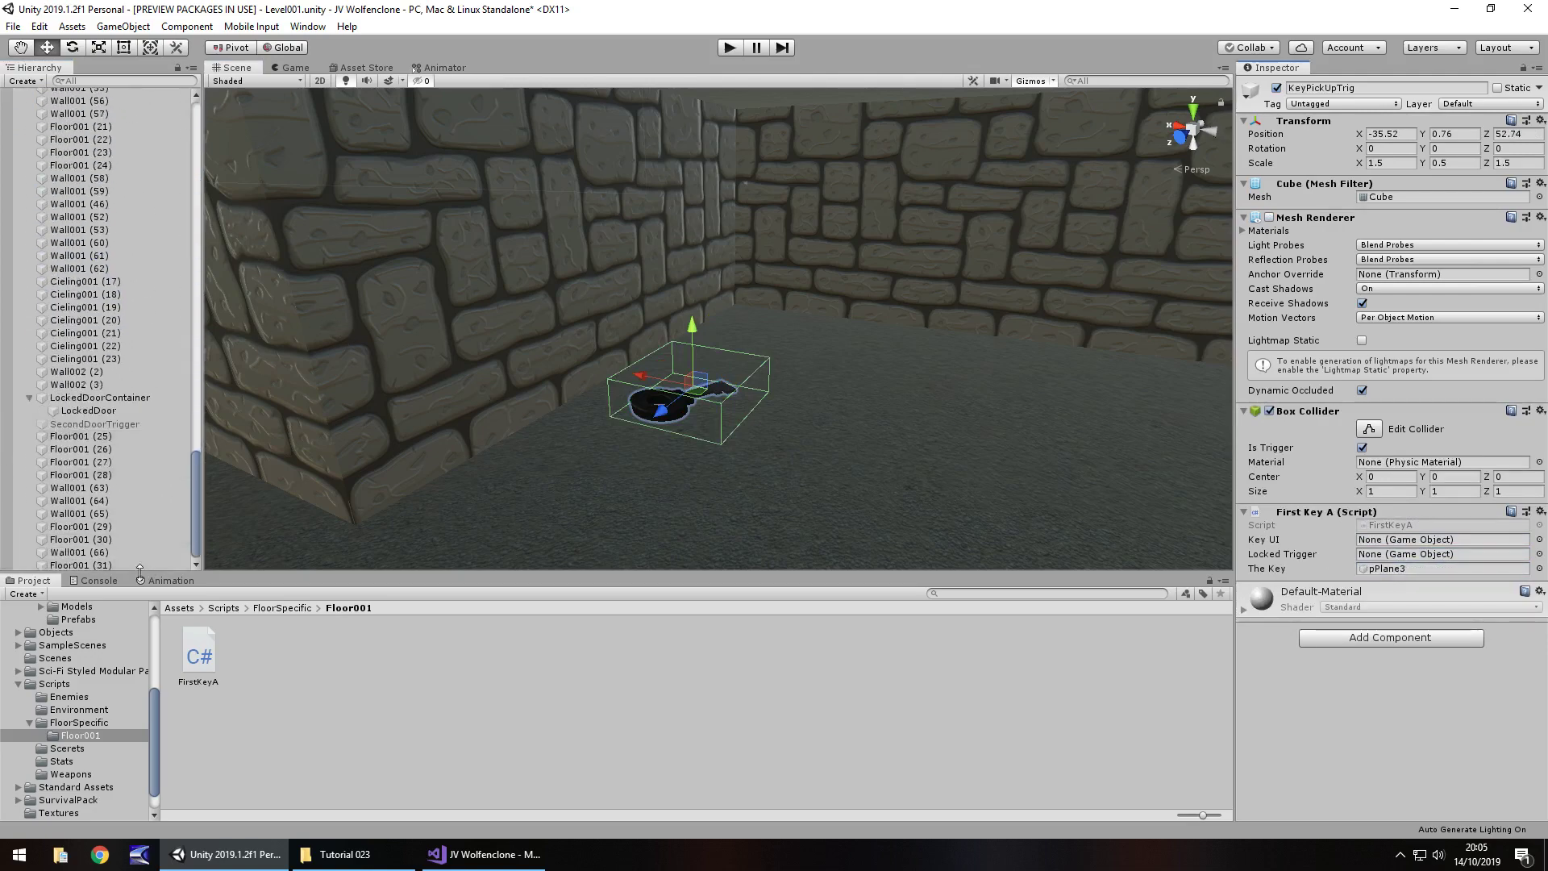
left_click_drag(81, 424, 1406, 555)
Step: Frame the Canvas in the Scene view and orbit to face the HUD panel
scroll(174, 290, "up", 20)
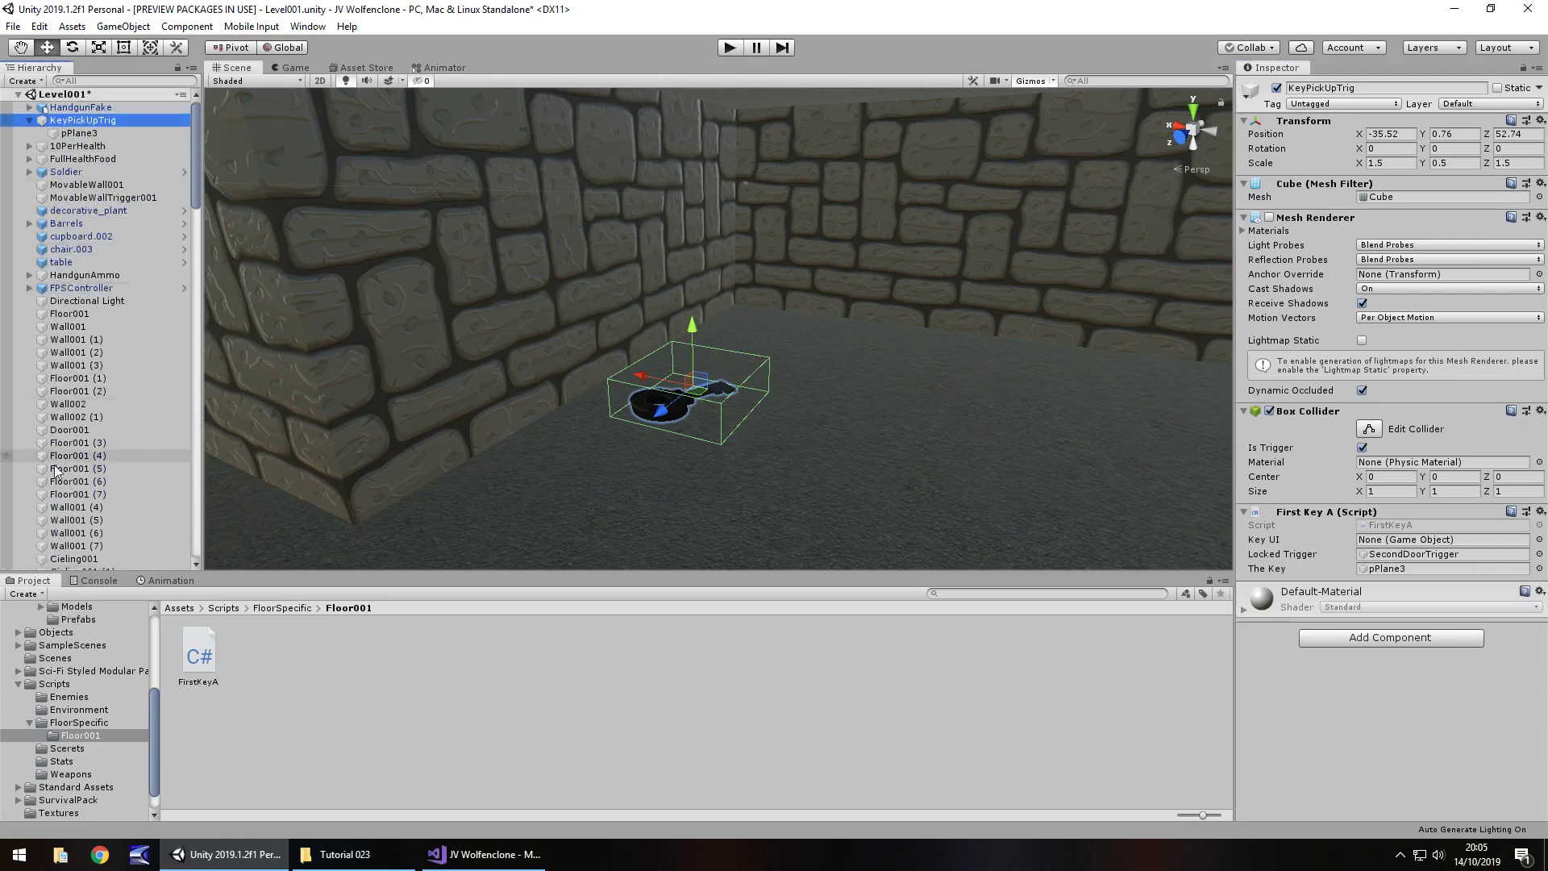
scroll(91, 425, "down", 10)
scroll(91, 425, "down", 2)
double_click(67, 230)
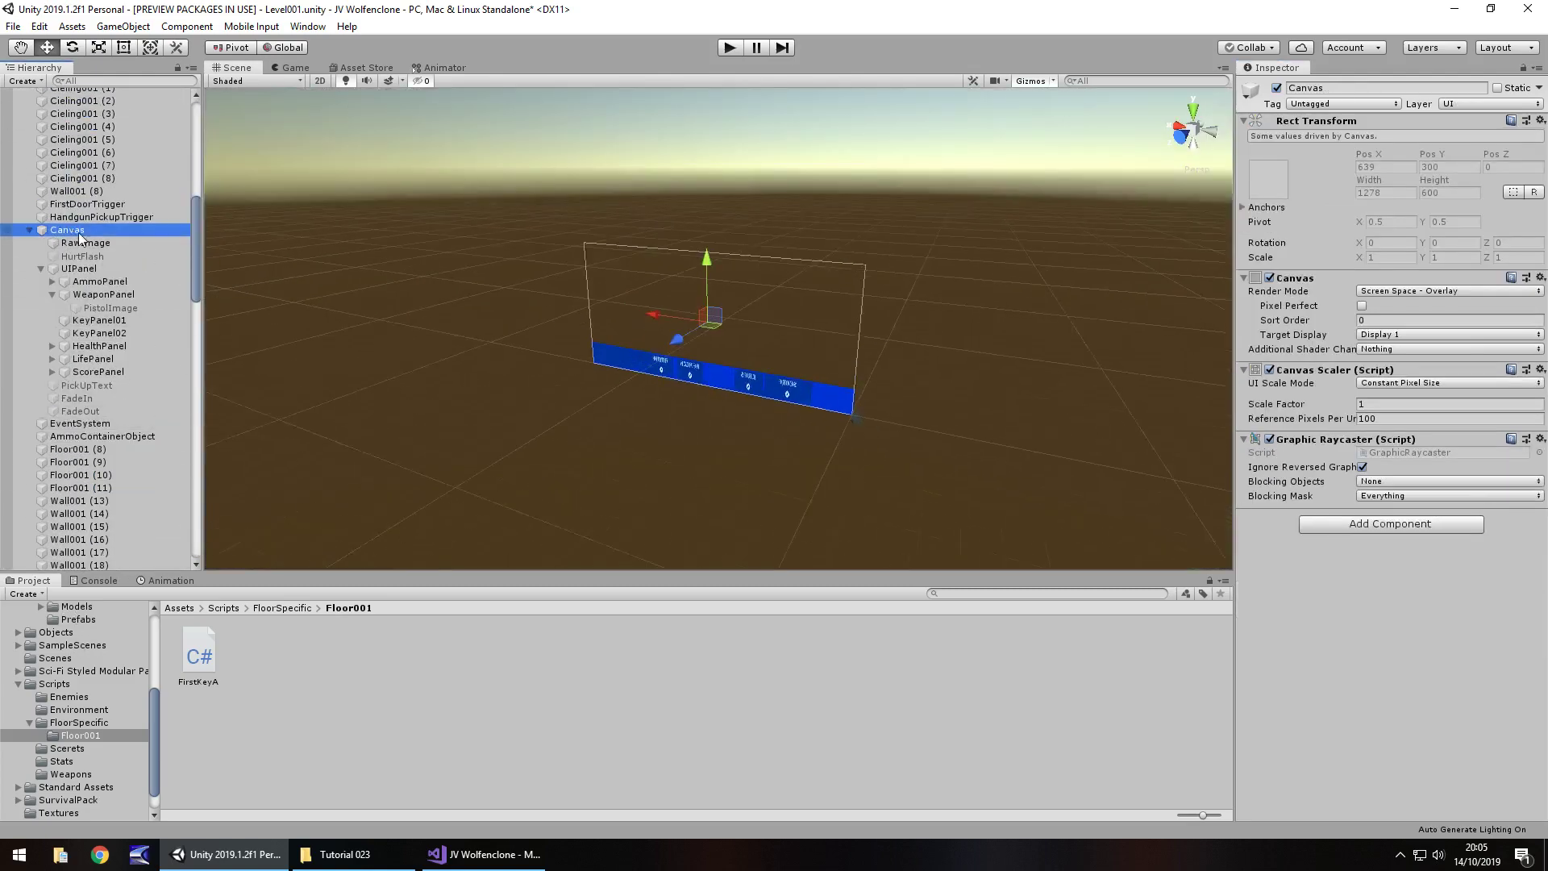
scroll(647, 385, "up", 3)
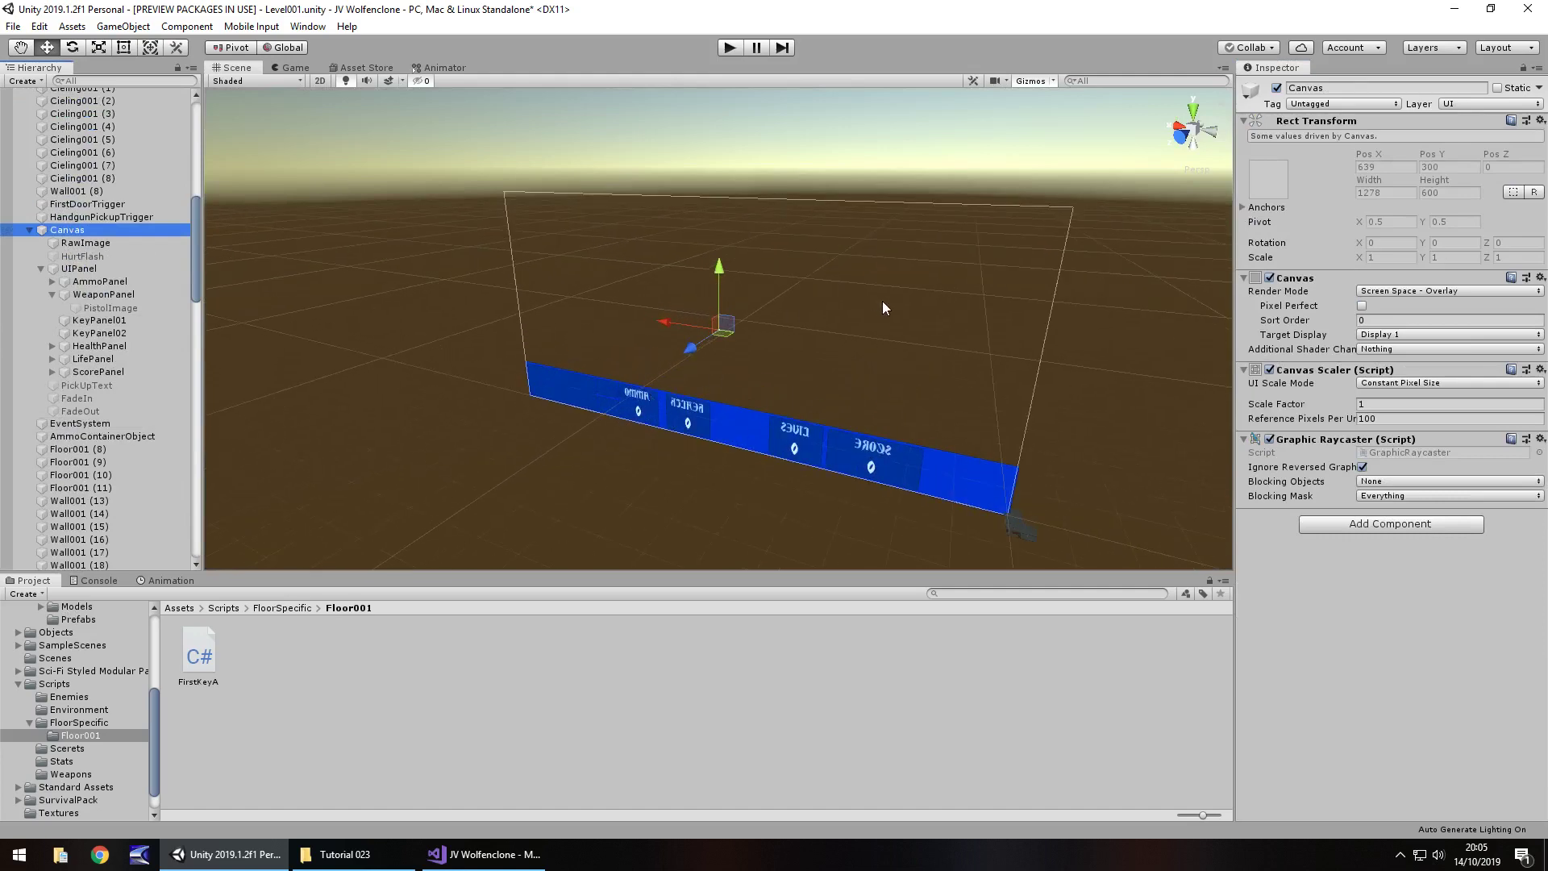
left_click_drag(882, 301, 750, 349, "alt")
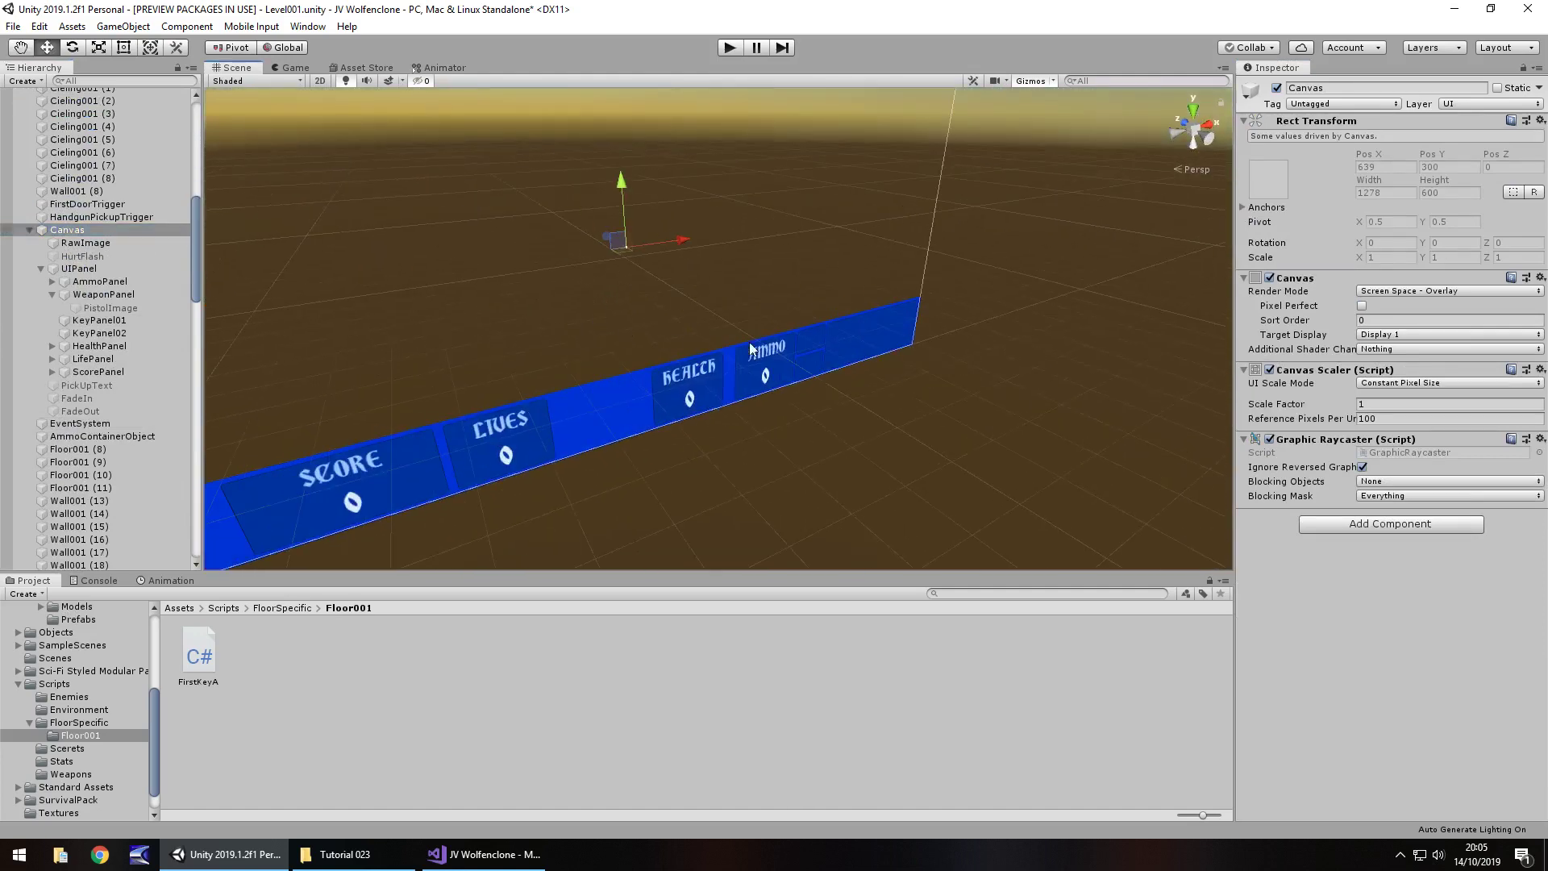
Step: Add a UI Image as a child of the KeyPanel01 HUD slot
left_click(800, 335)
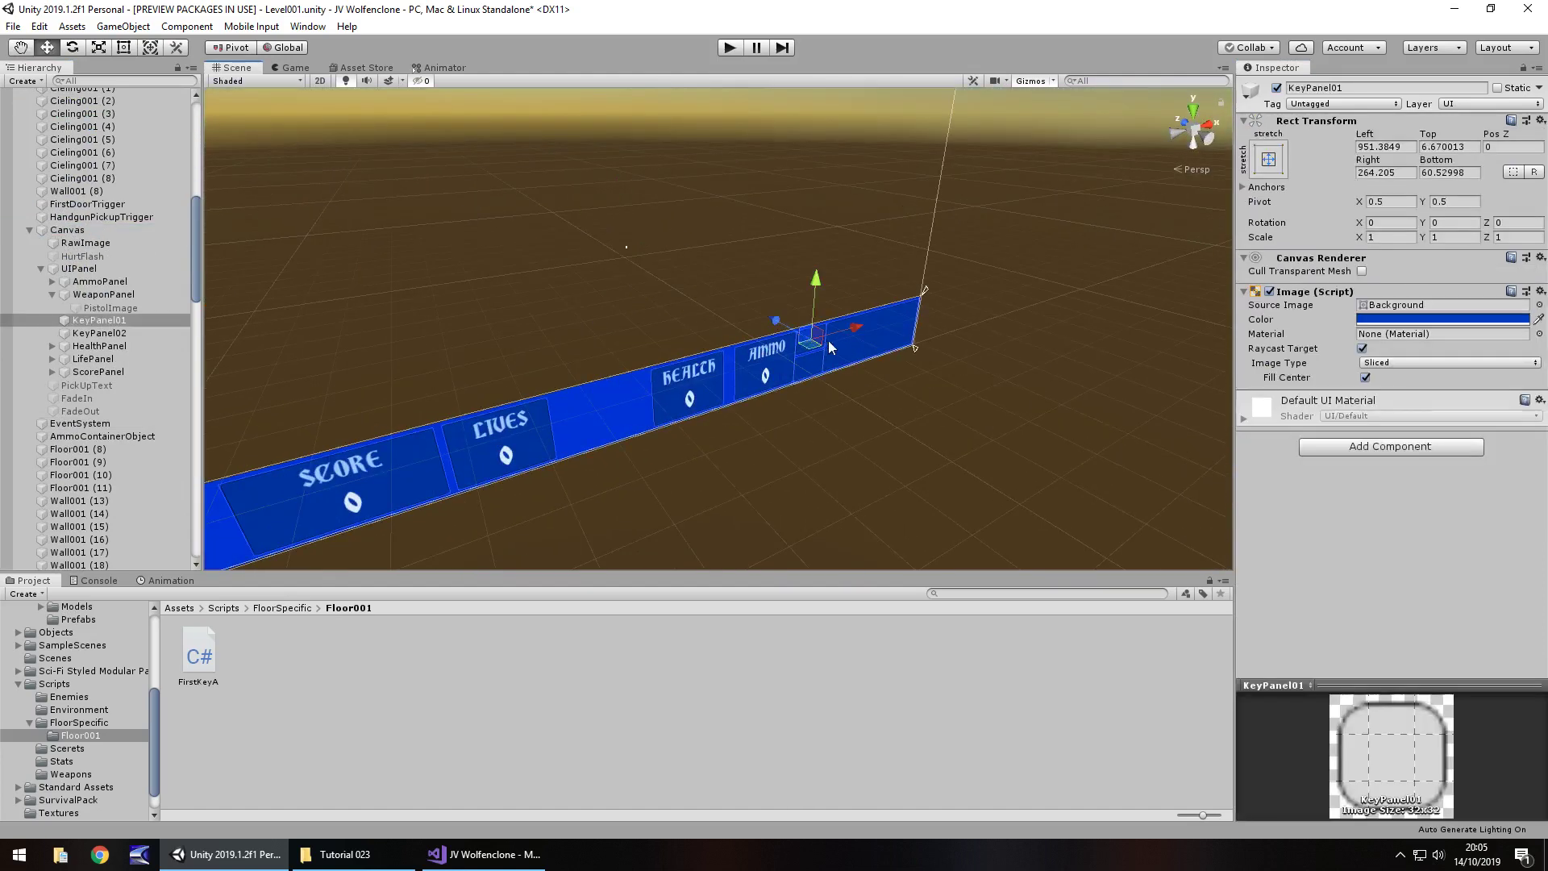
right_click(113, 319)
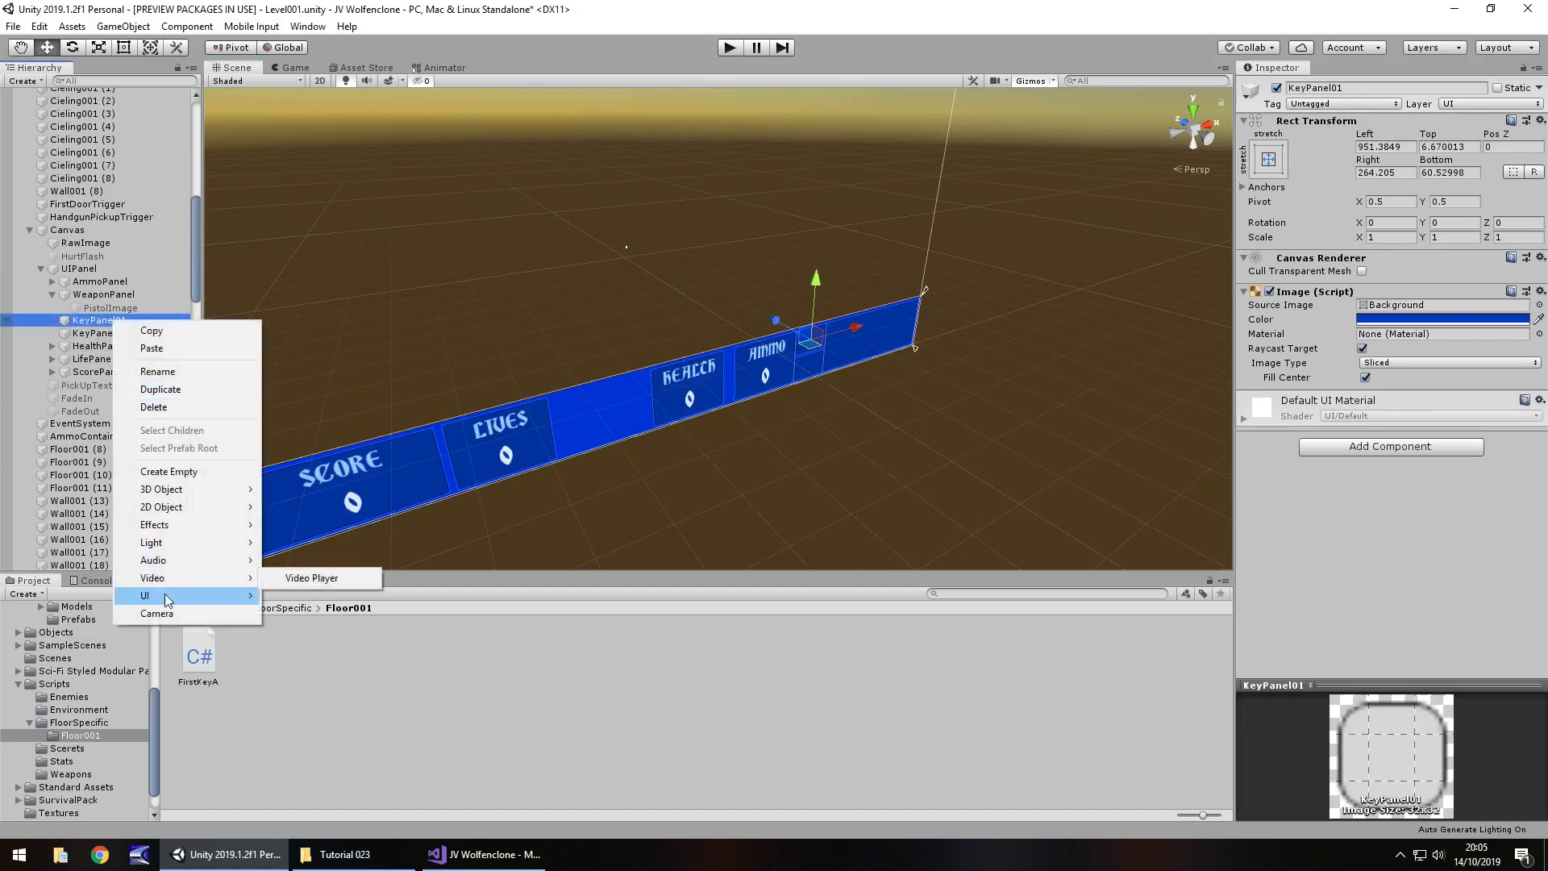
mouse_move(168, 598)
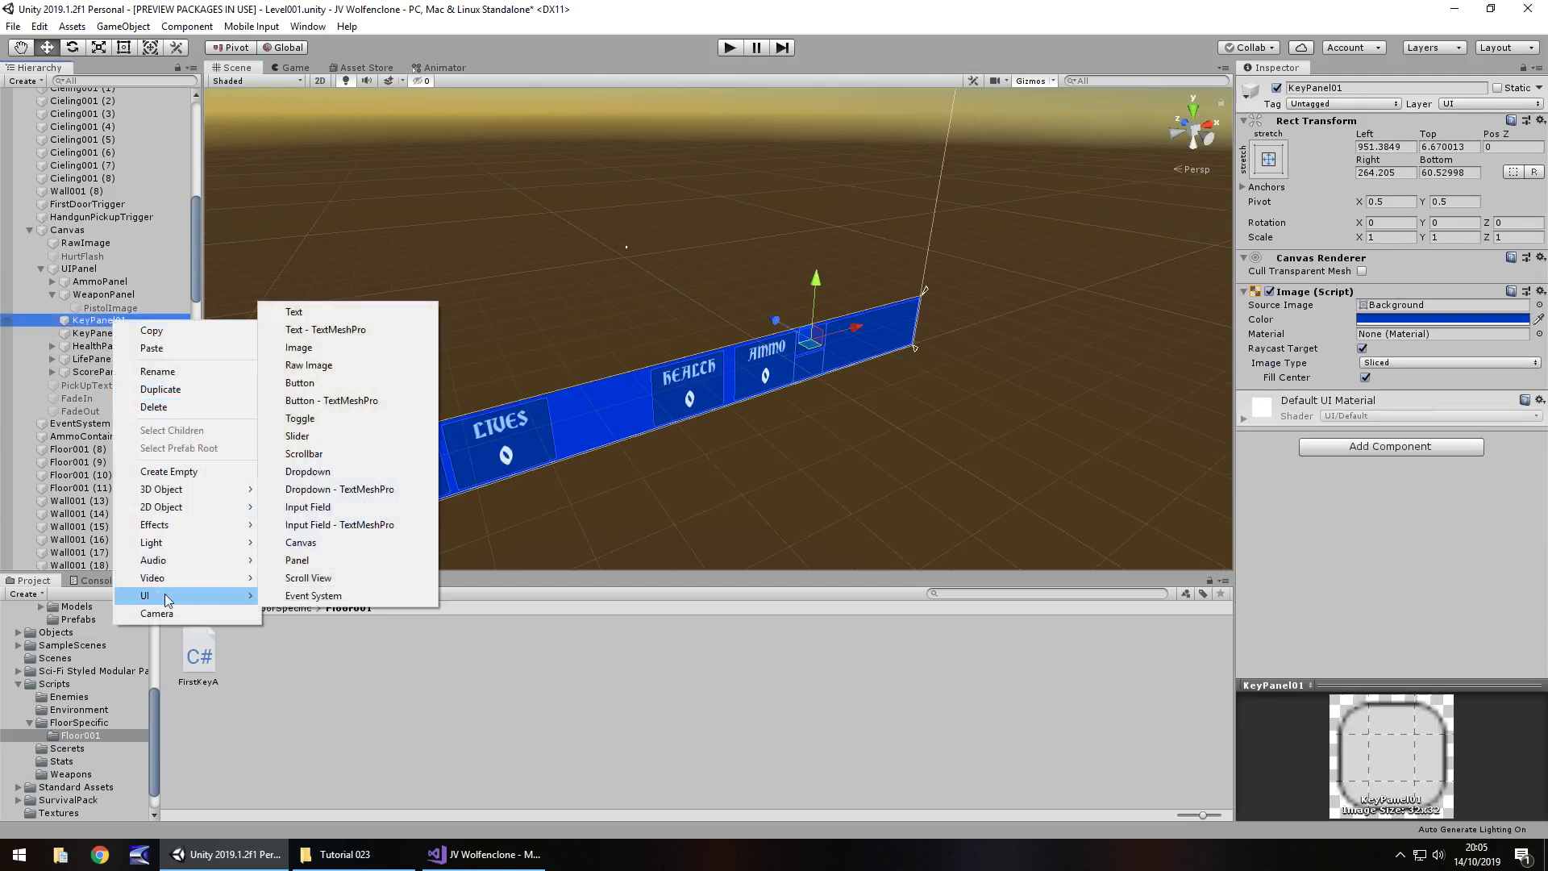
left_click(305, 348)
right_click_drag(913, 361, 419, 387)
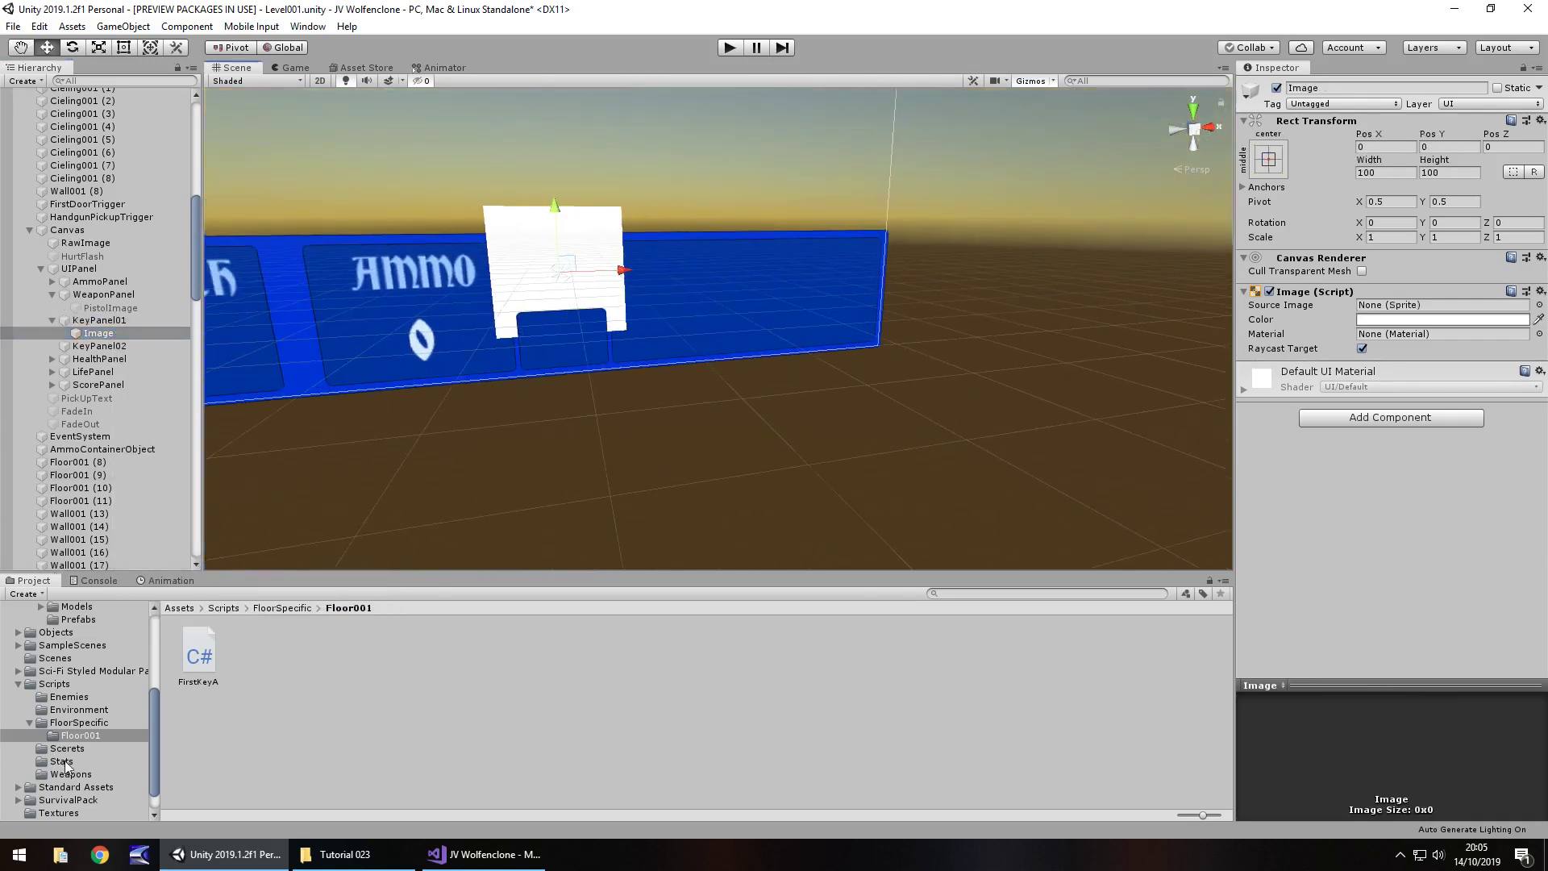
scroll(77, 758, "down", 1)
Step: Set the image's Source Image to KeySilhouette, with width 70 and height 80
left_click(57, 788)
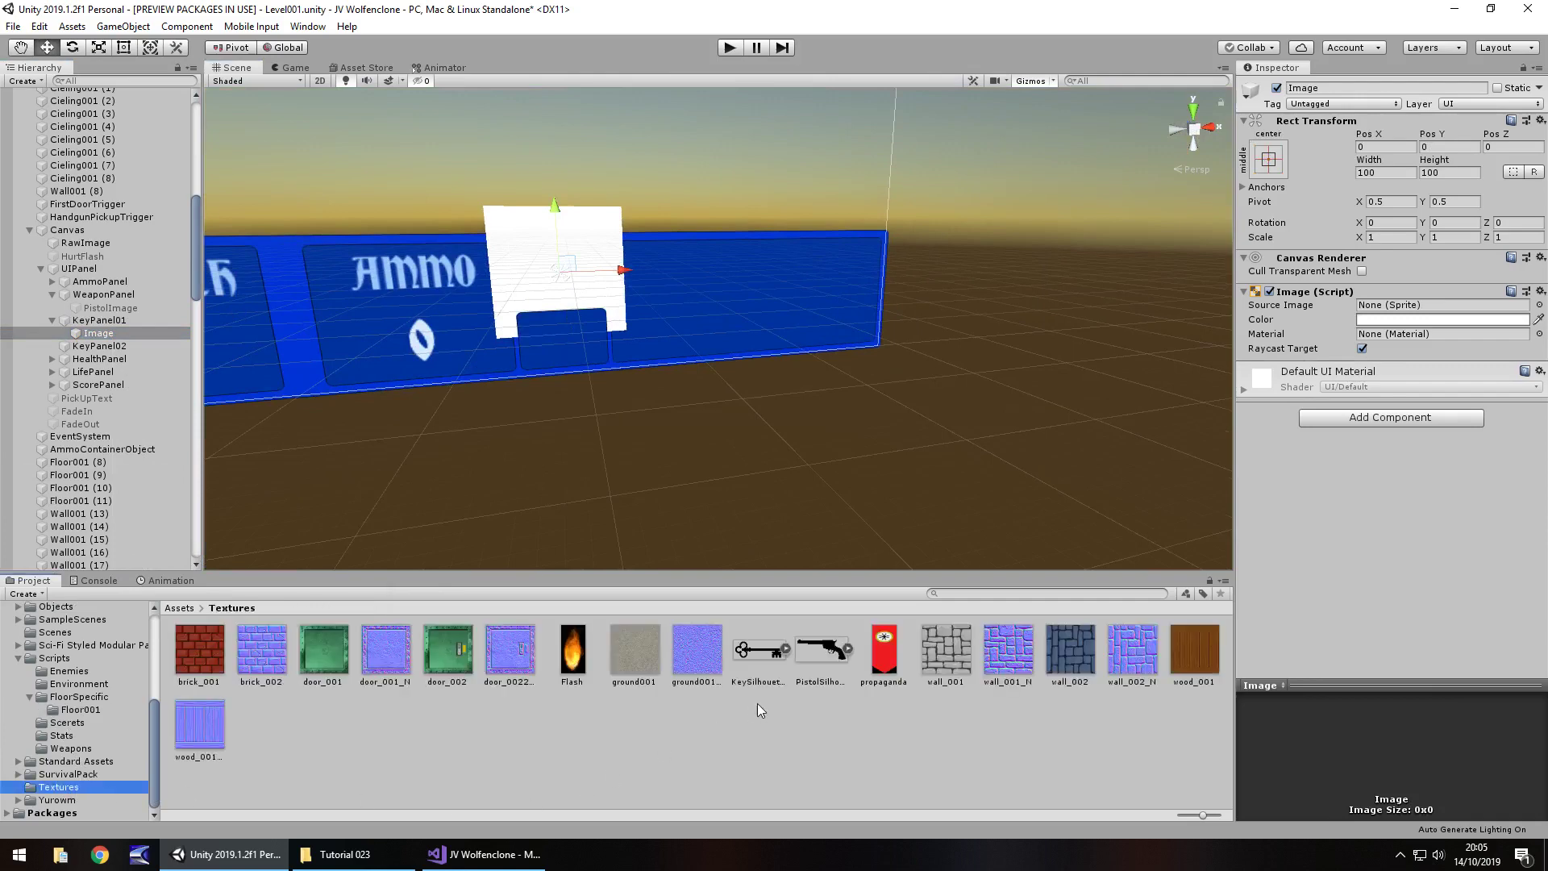
left_click_drag(759, 653, 1372, 312)
left_click(1391, 172)
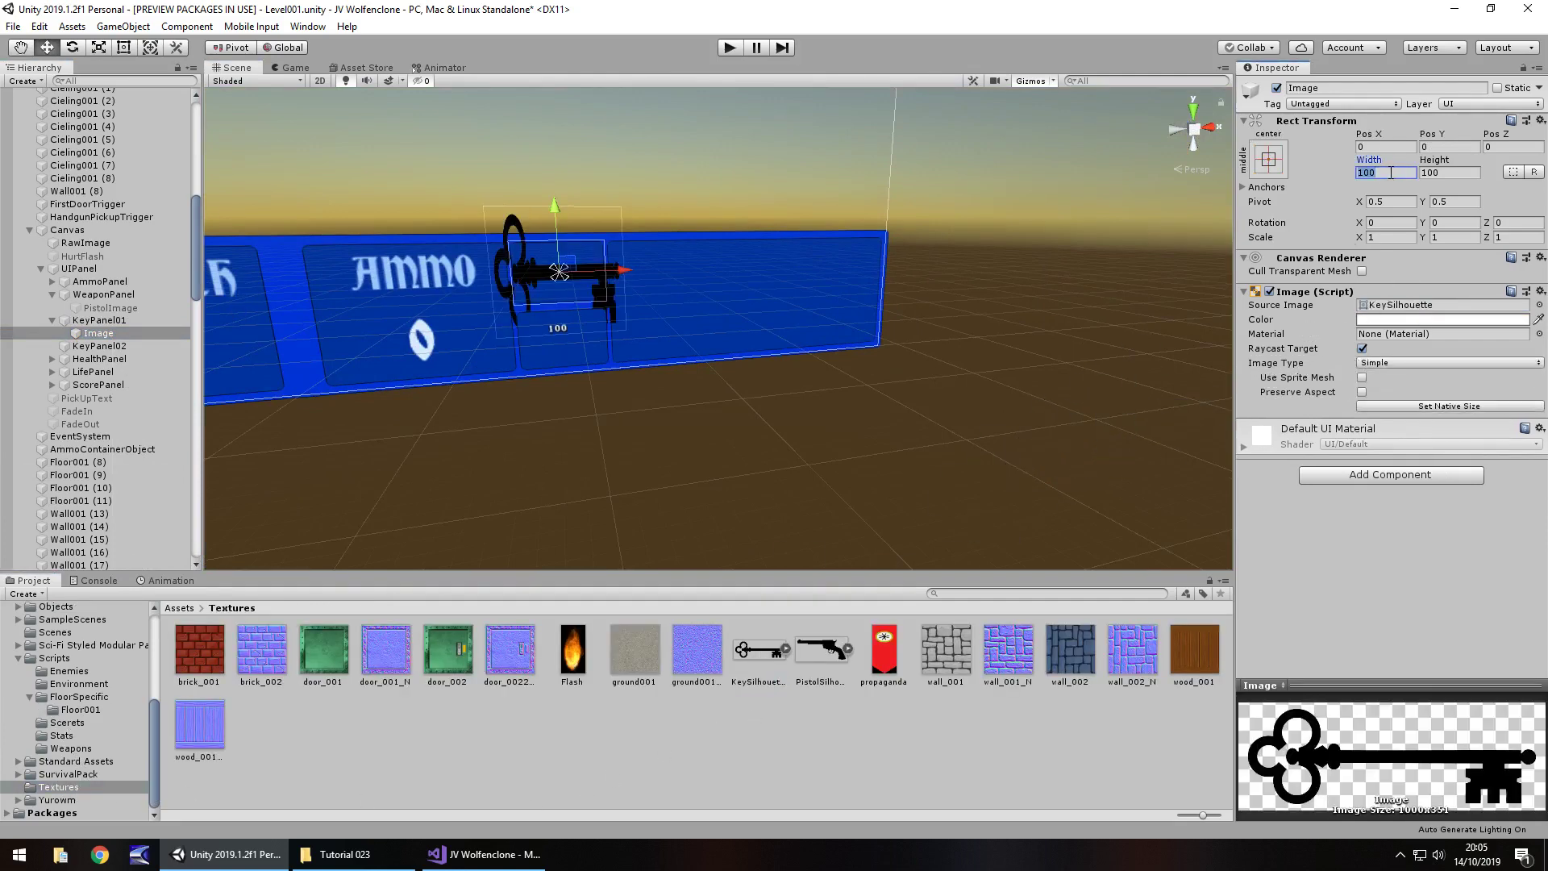
type("70")
key("Tab")
type("80")
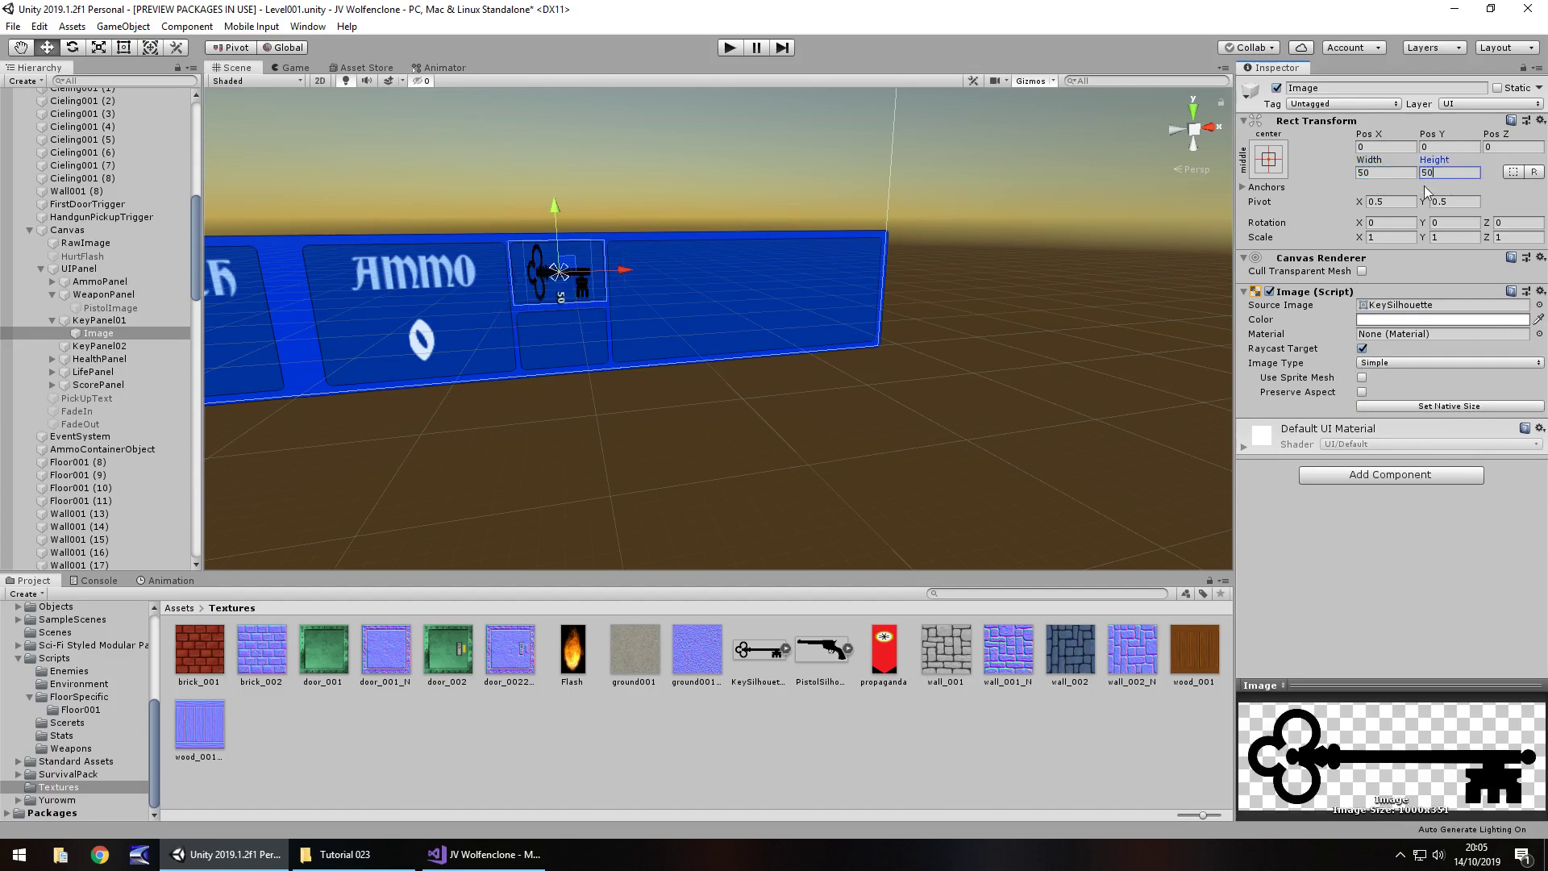
left_click(816, 403)
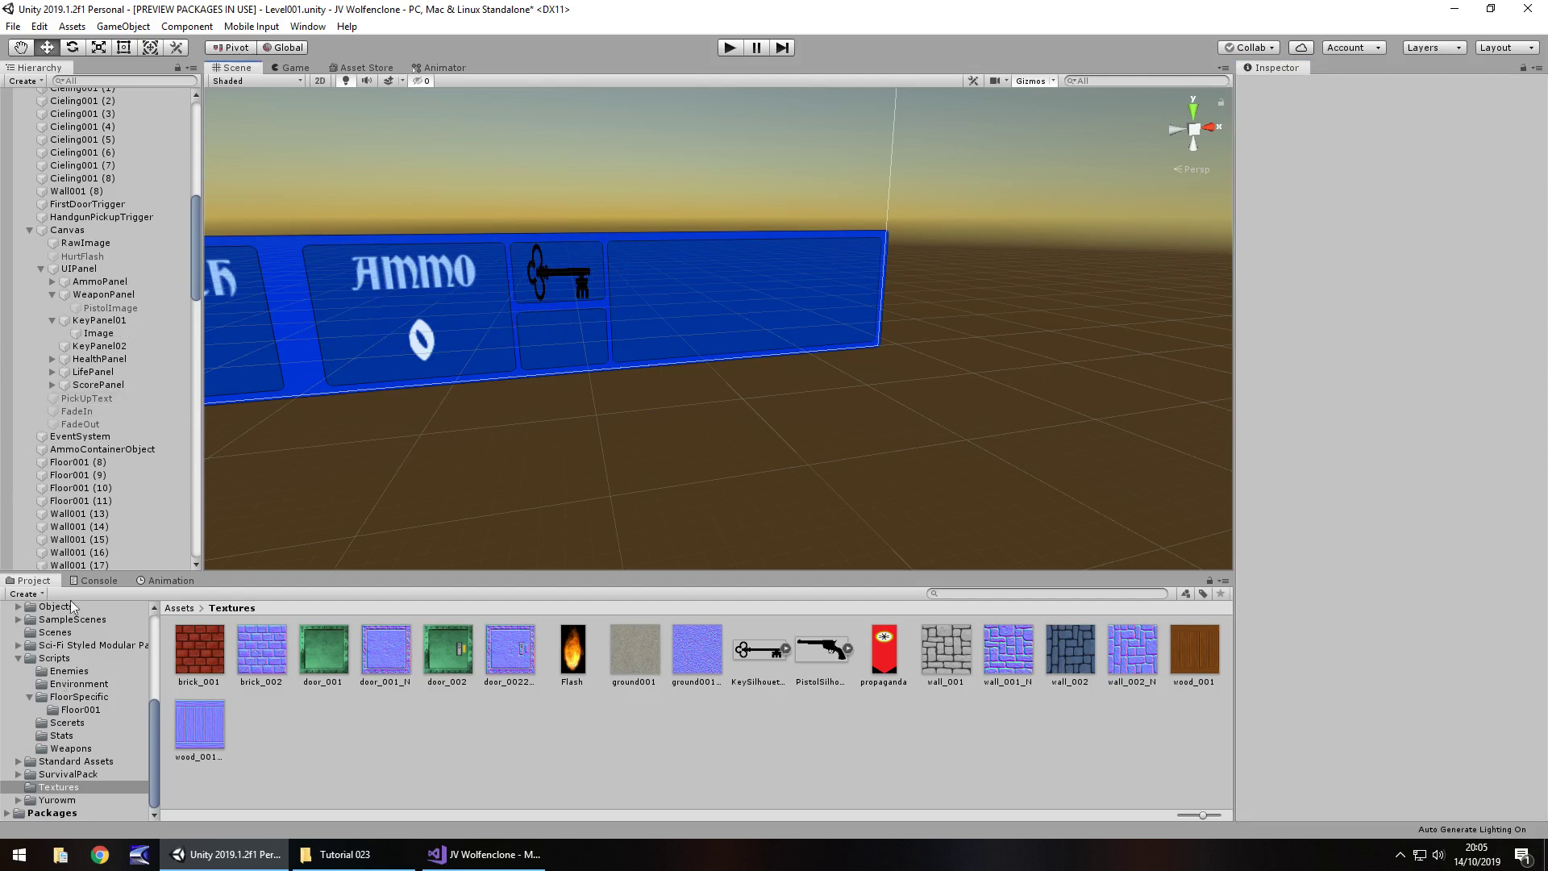
Step: Rename the image KeyImage, deactivate it, and assign it to KeyPickUpTrig's Key UI slot
left_click(104, 334)
right_click(101, 334)
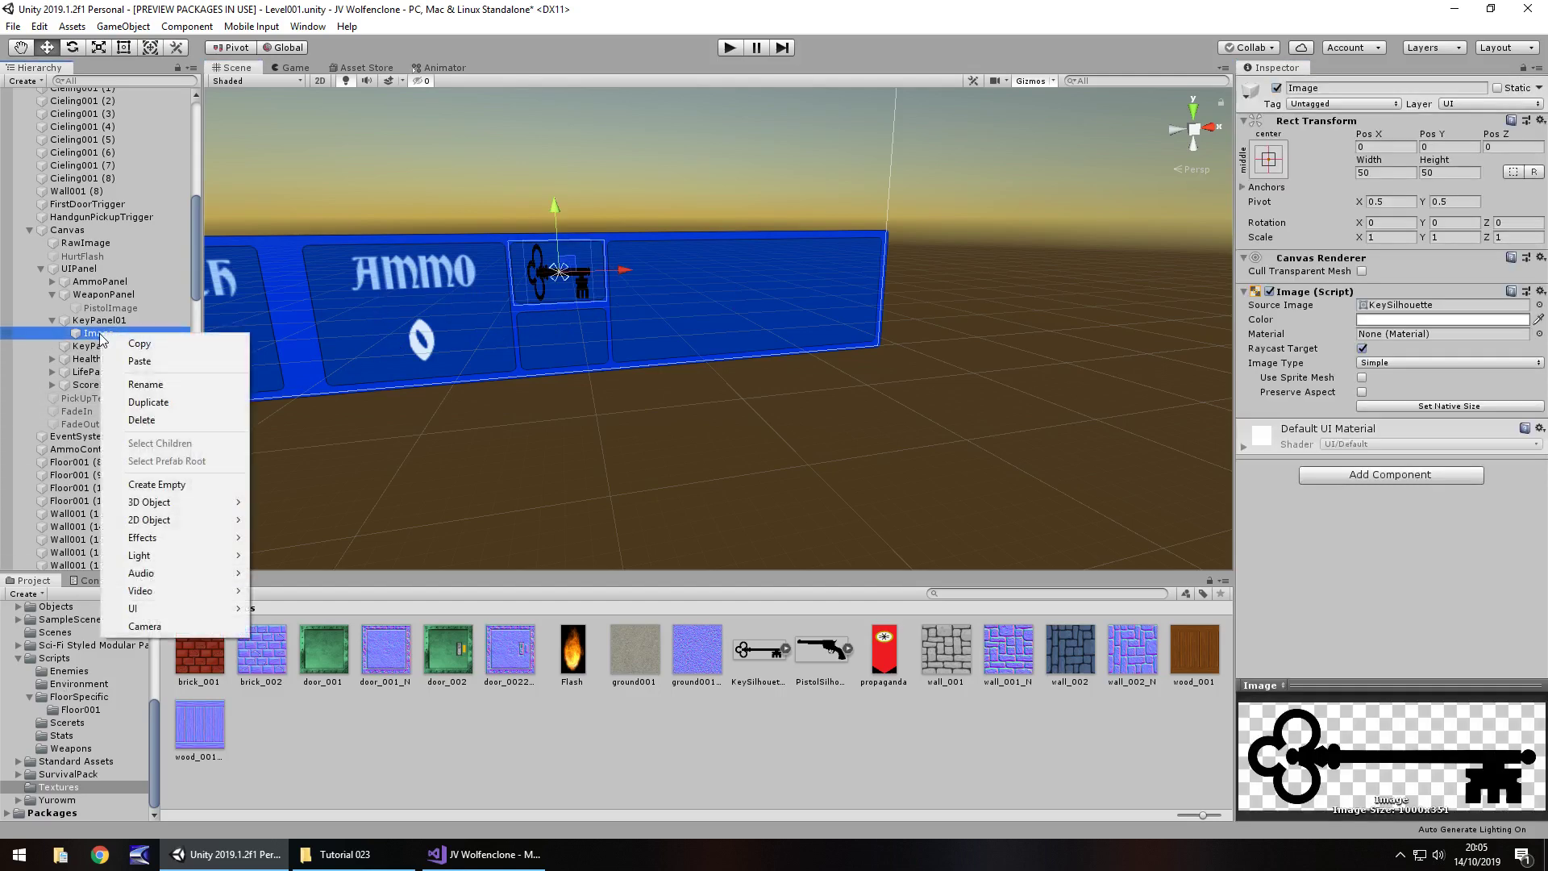
left_click(144, 385)
type("KeyImage")
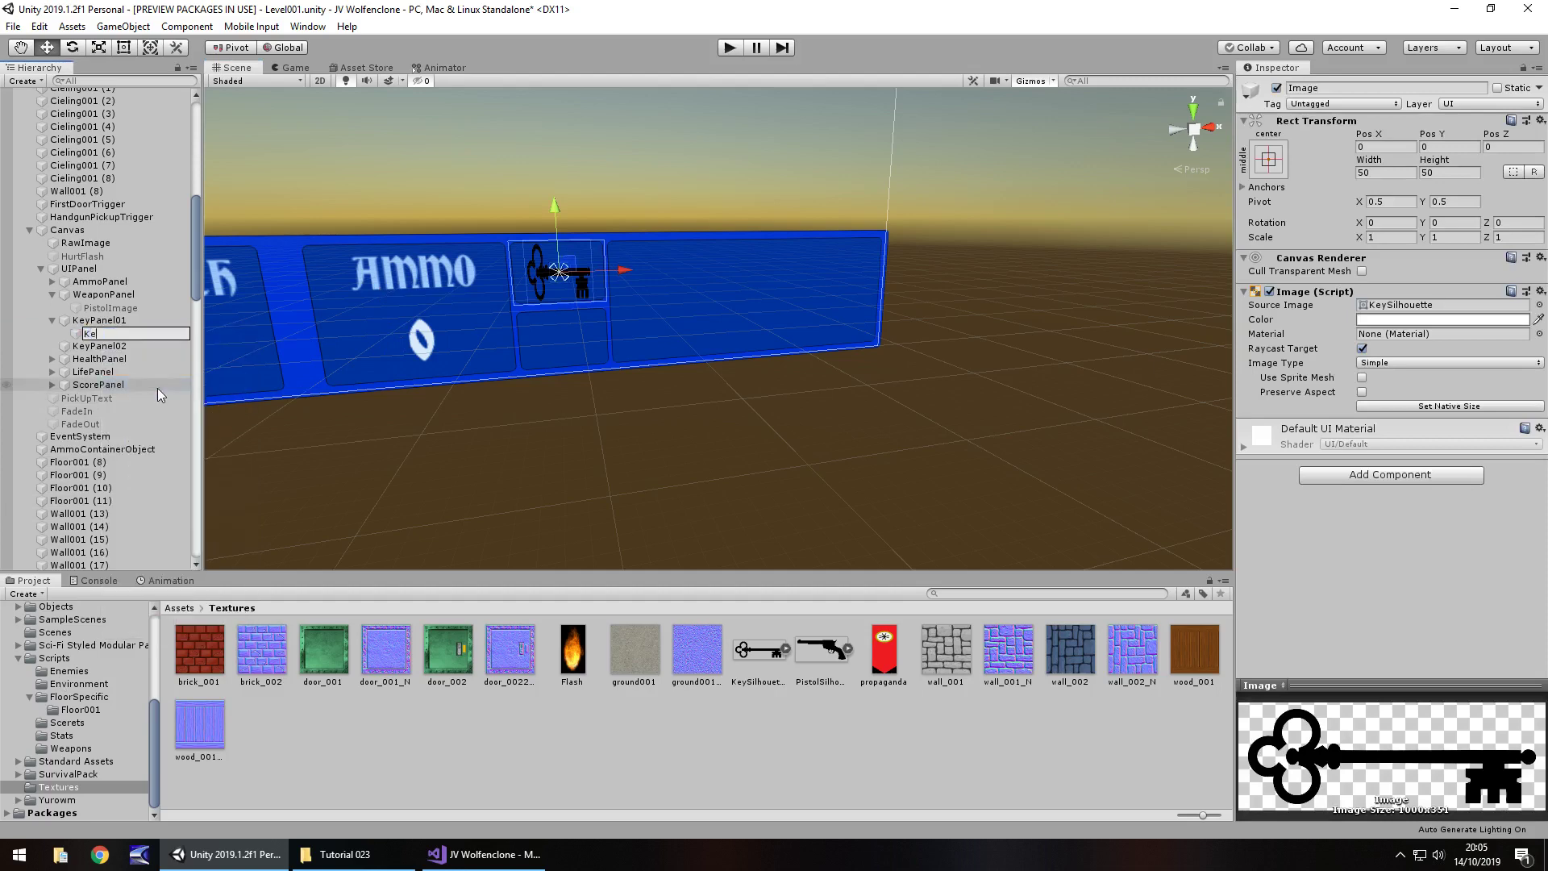
key("Return")
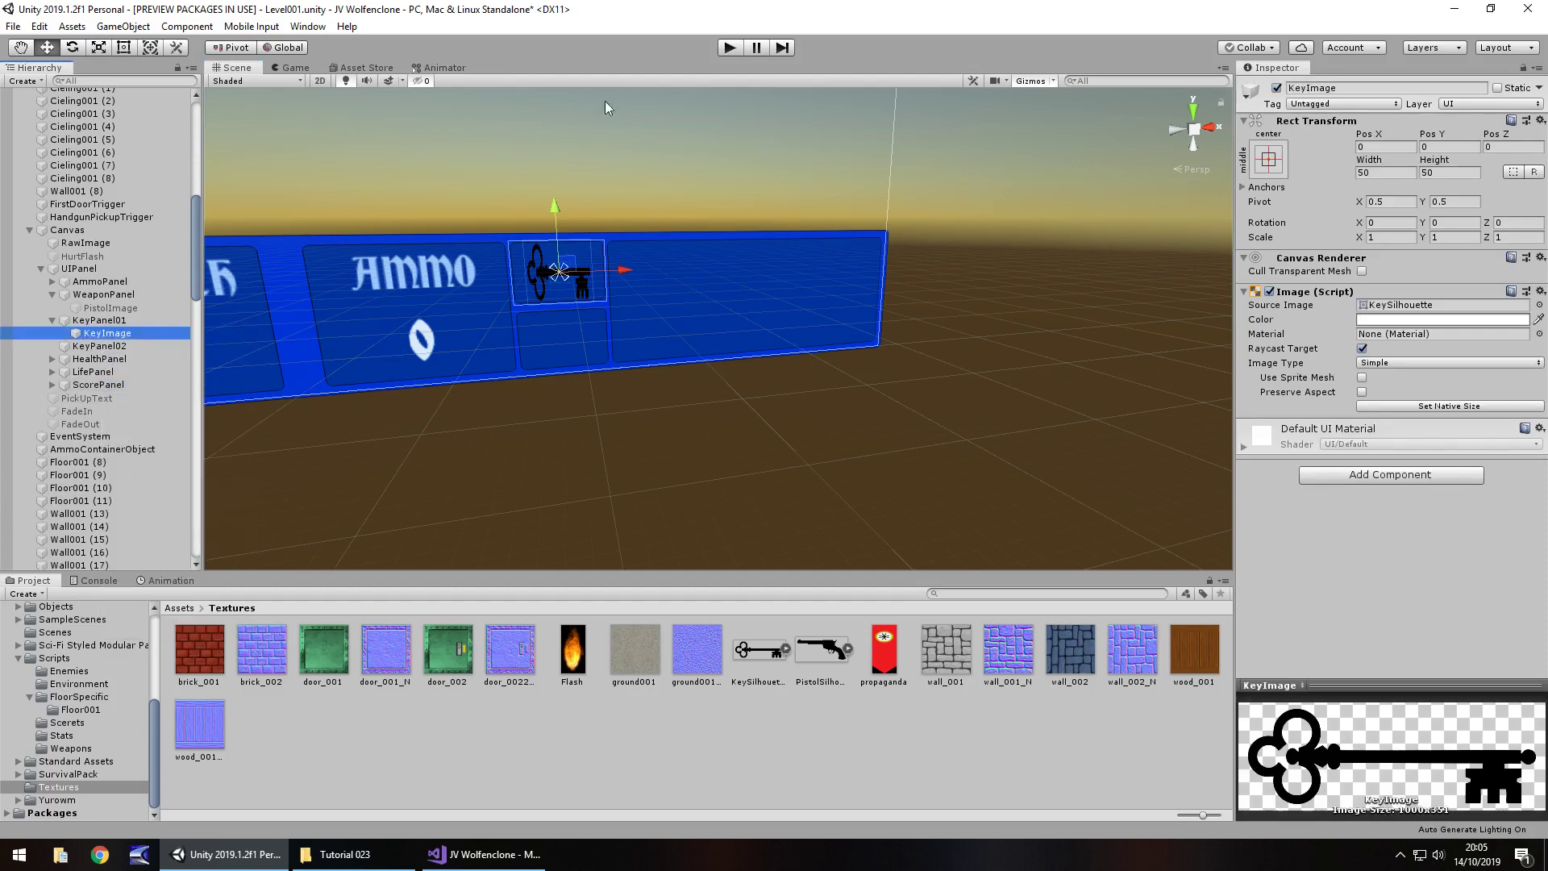
left_click(1277, 88)
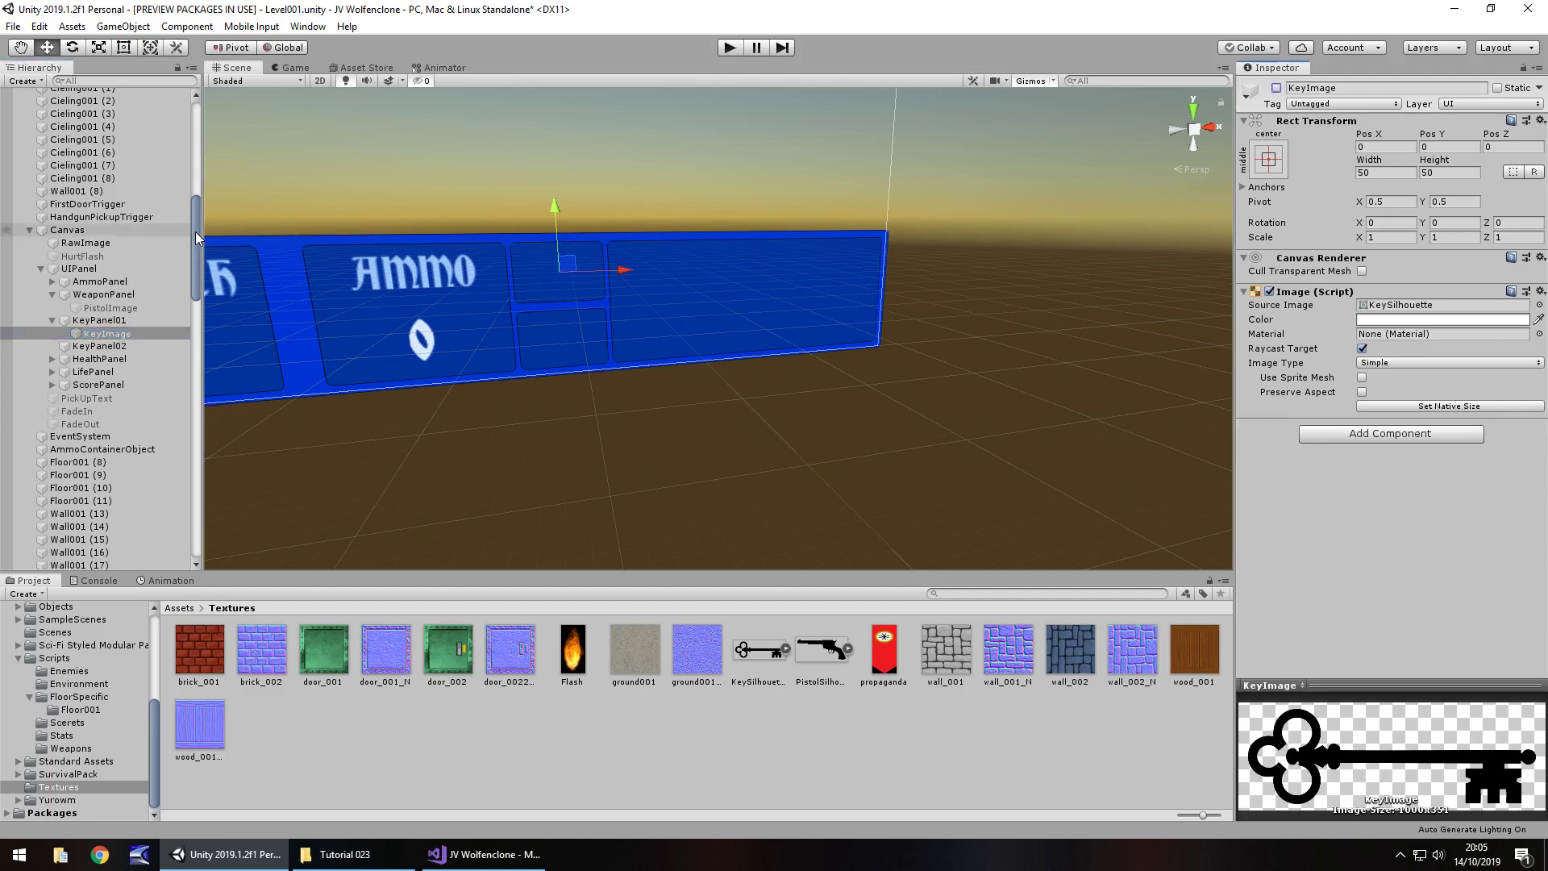
left_click_drag(195, 231, 200, 521)
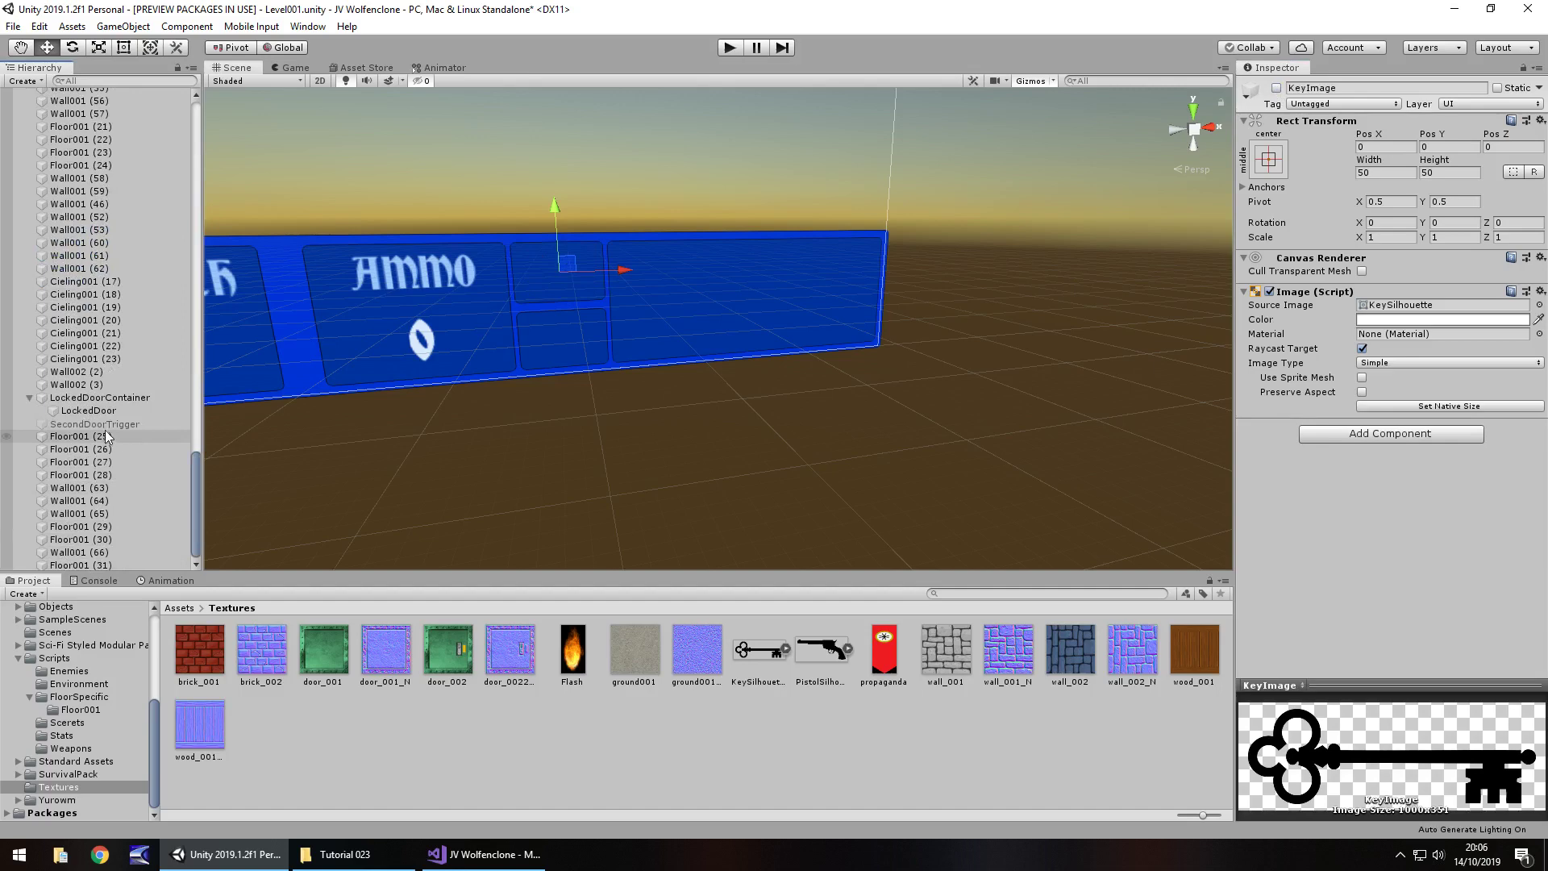
mouse_move(194, 507)
left_mouse_down()
mouse_move(197, 117)
mouse_move(182, 266)
mouse_move(182, 236)
mouse_move(1421, 564)
mouse_move(1423, 539)
left_mouse_up()
Step: Select KeyPickUpTrig, save the scene with Ctrl+S, and enter Play mode
left_click(161, 120)
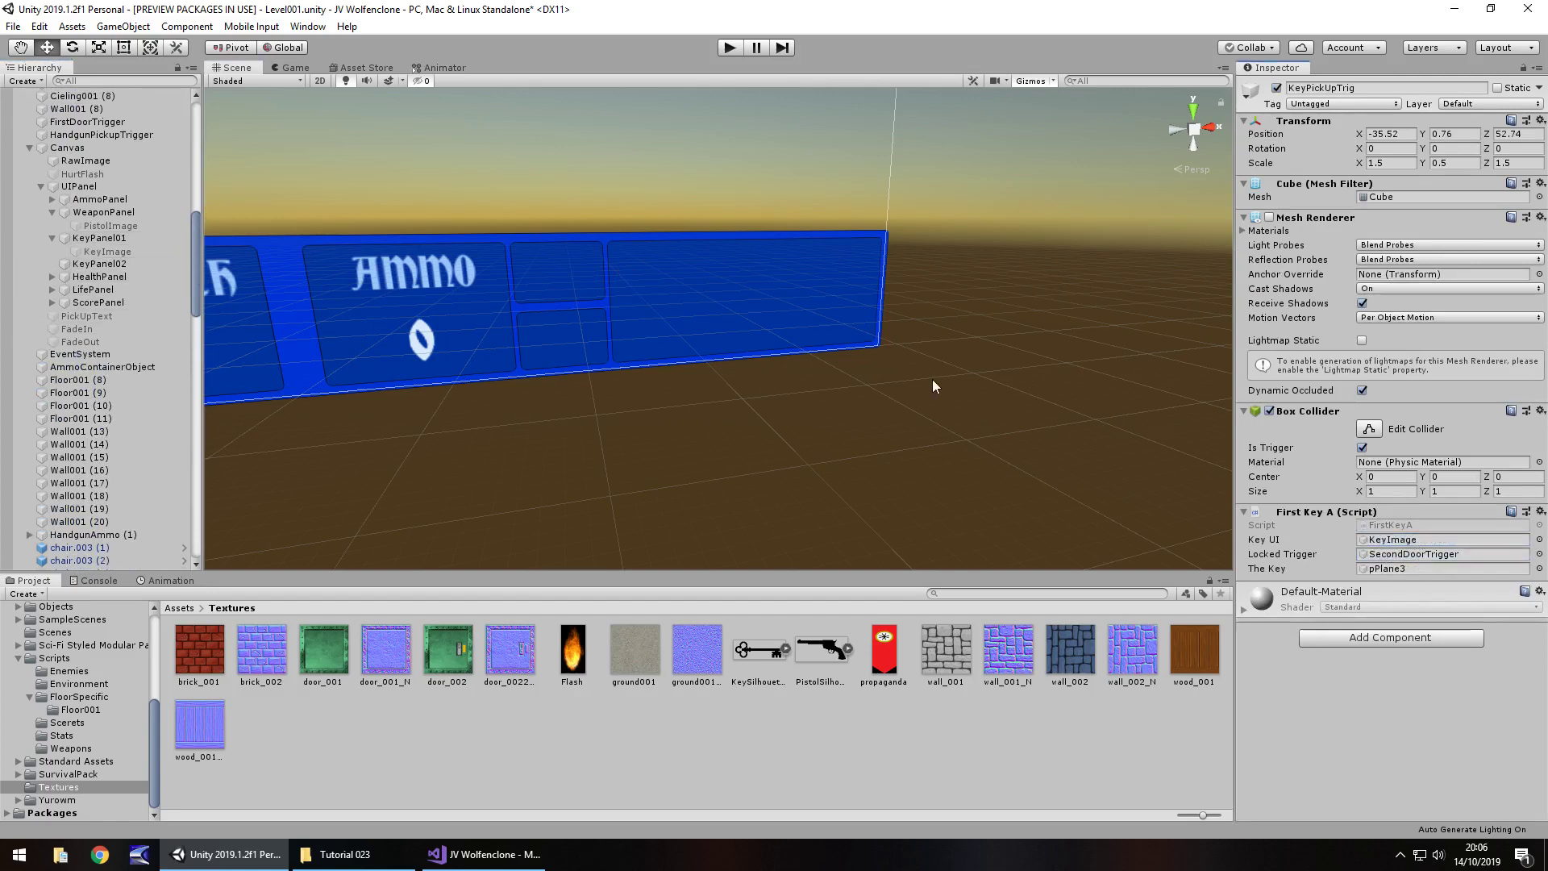
key("ctrl+s")
left_click(725, 47)
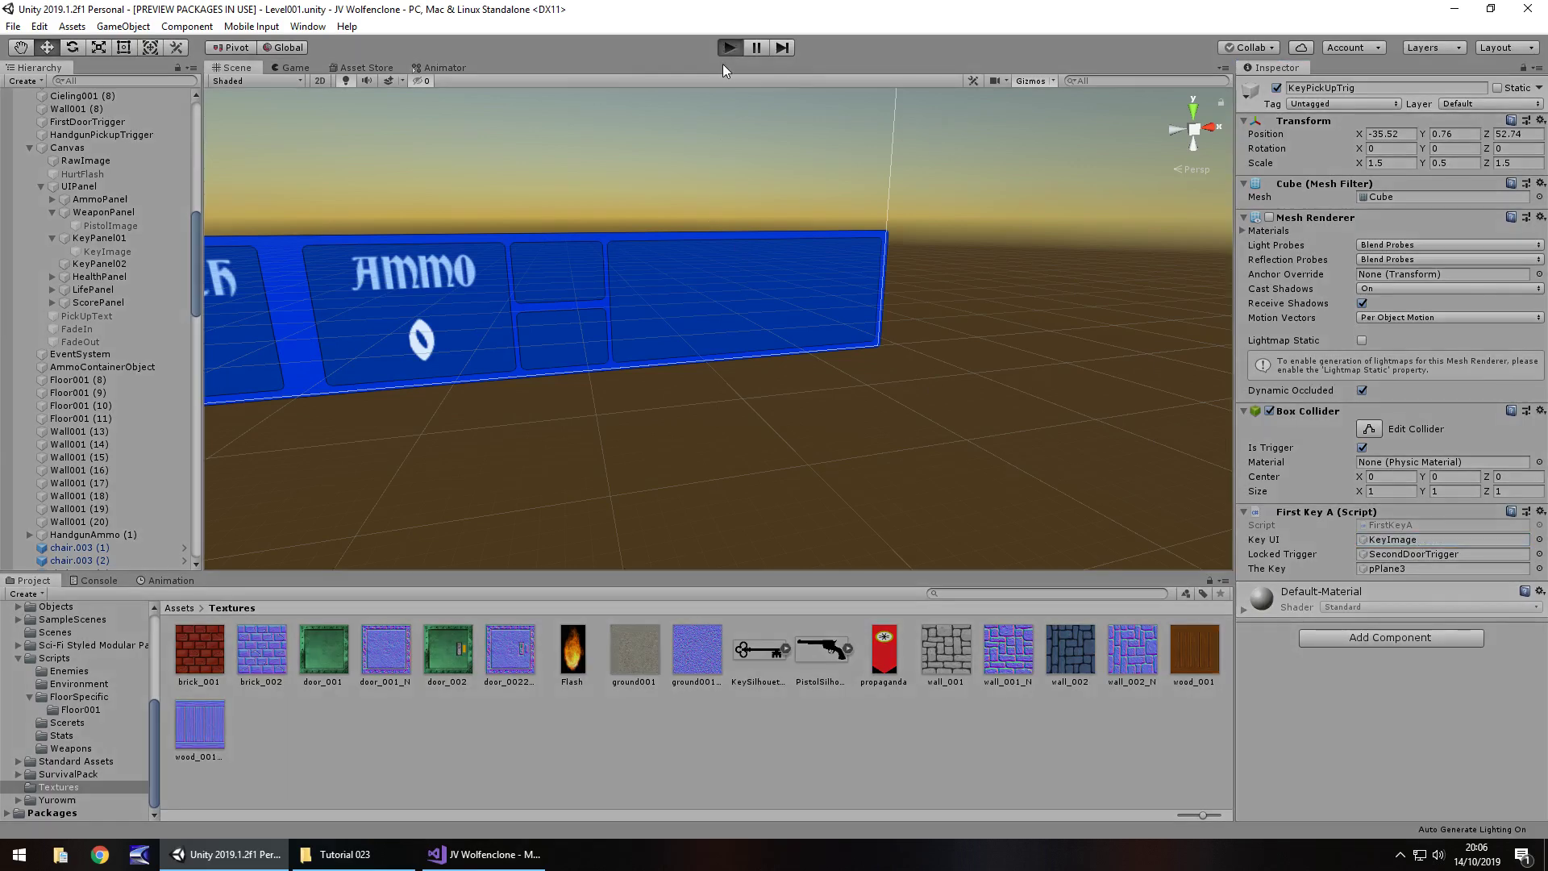
Step: Collect the ammo clip and handgun, then shoot the enemy in the stone corridor
key("w")
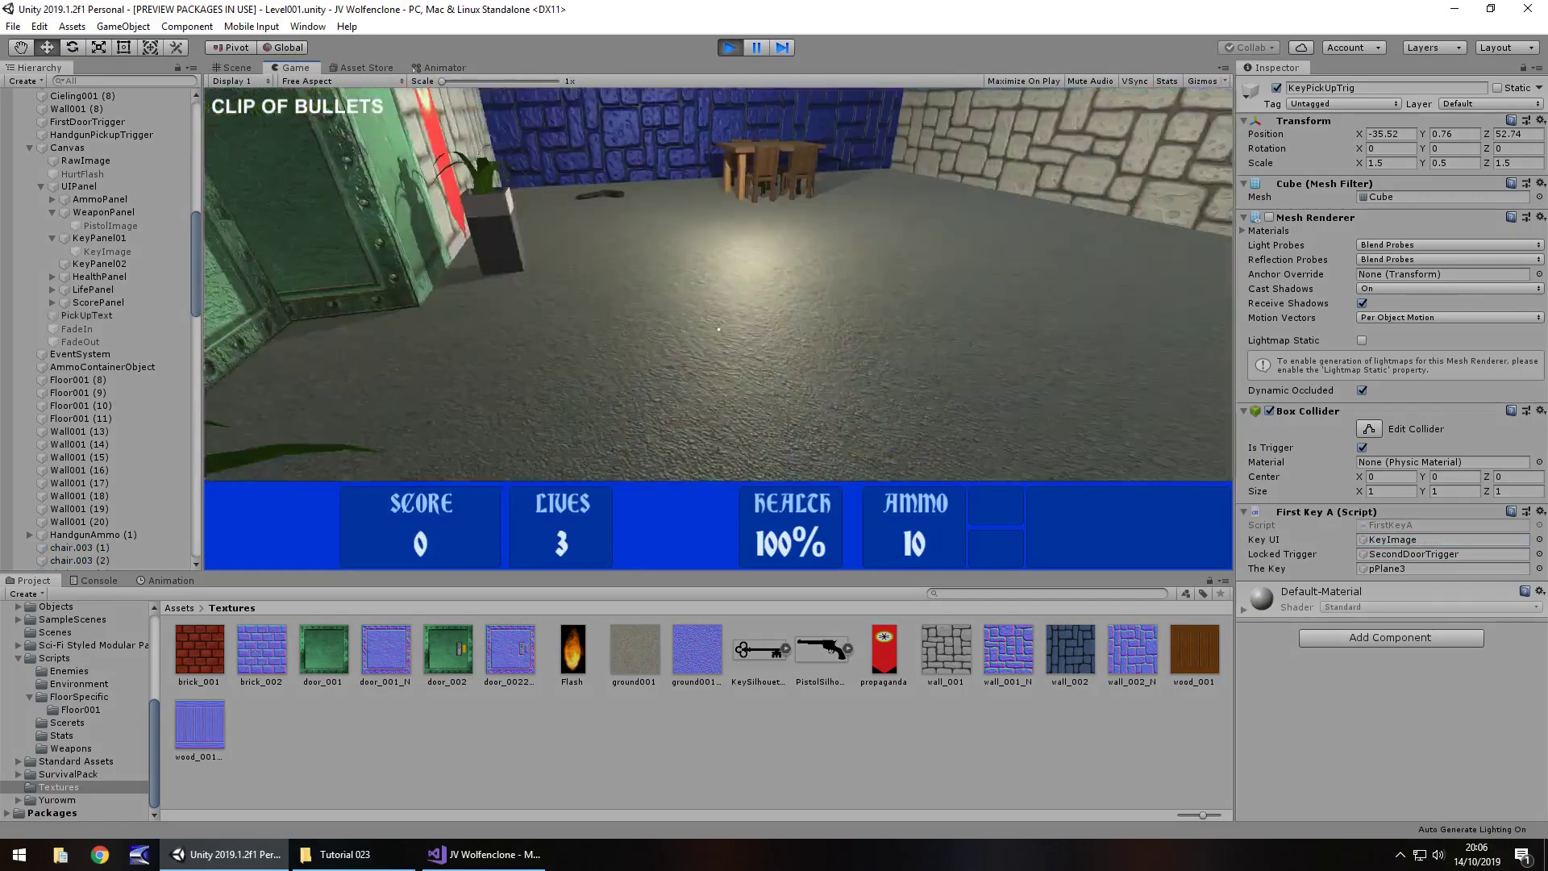
key("w")
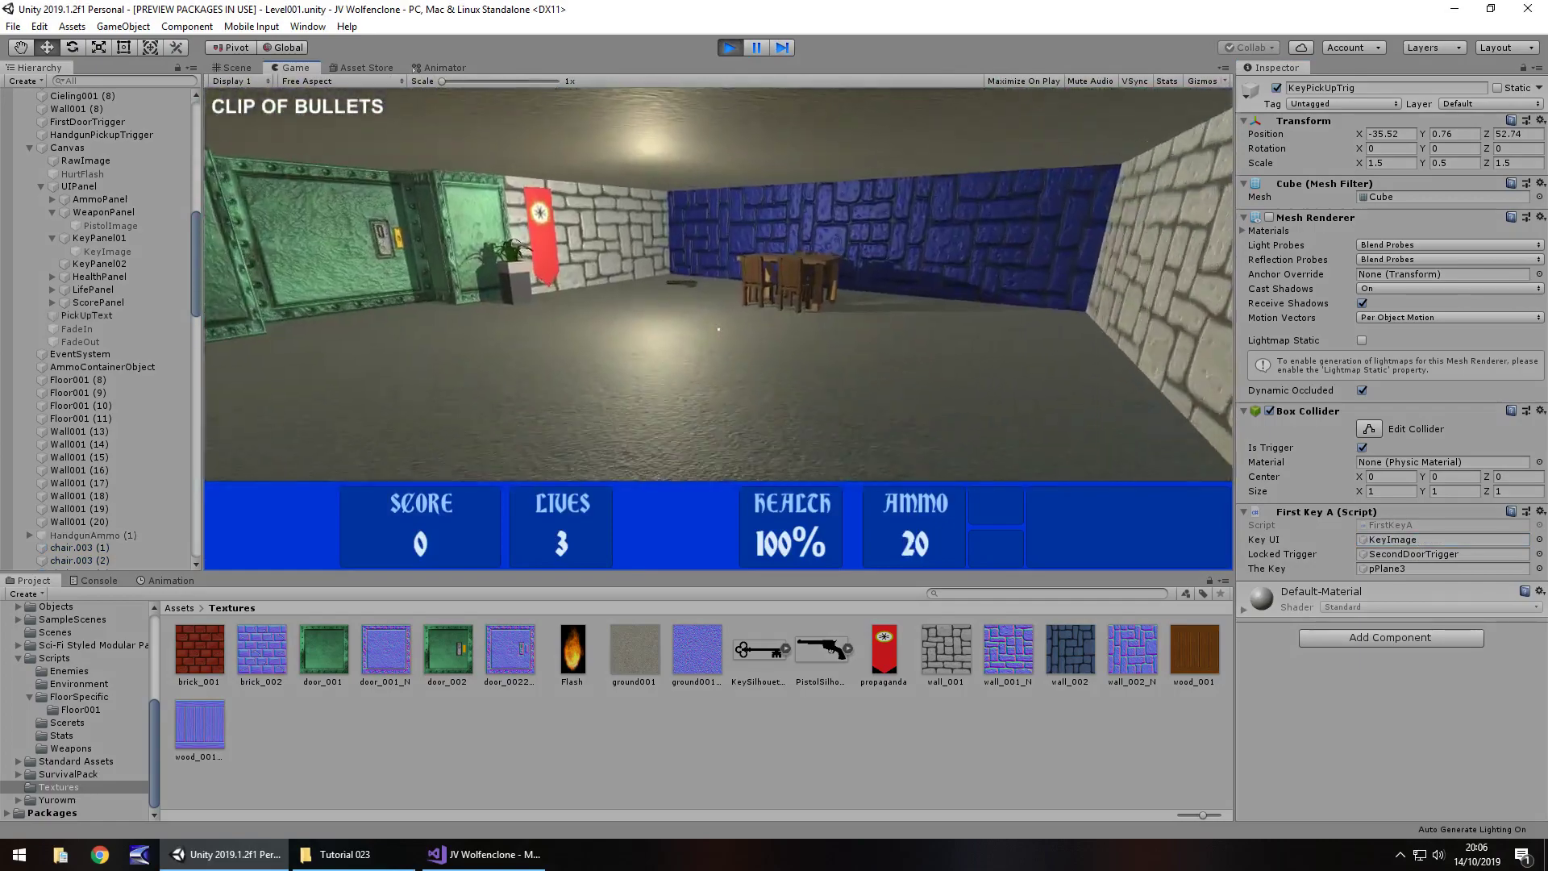
key("w")
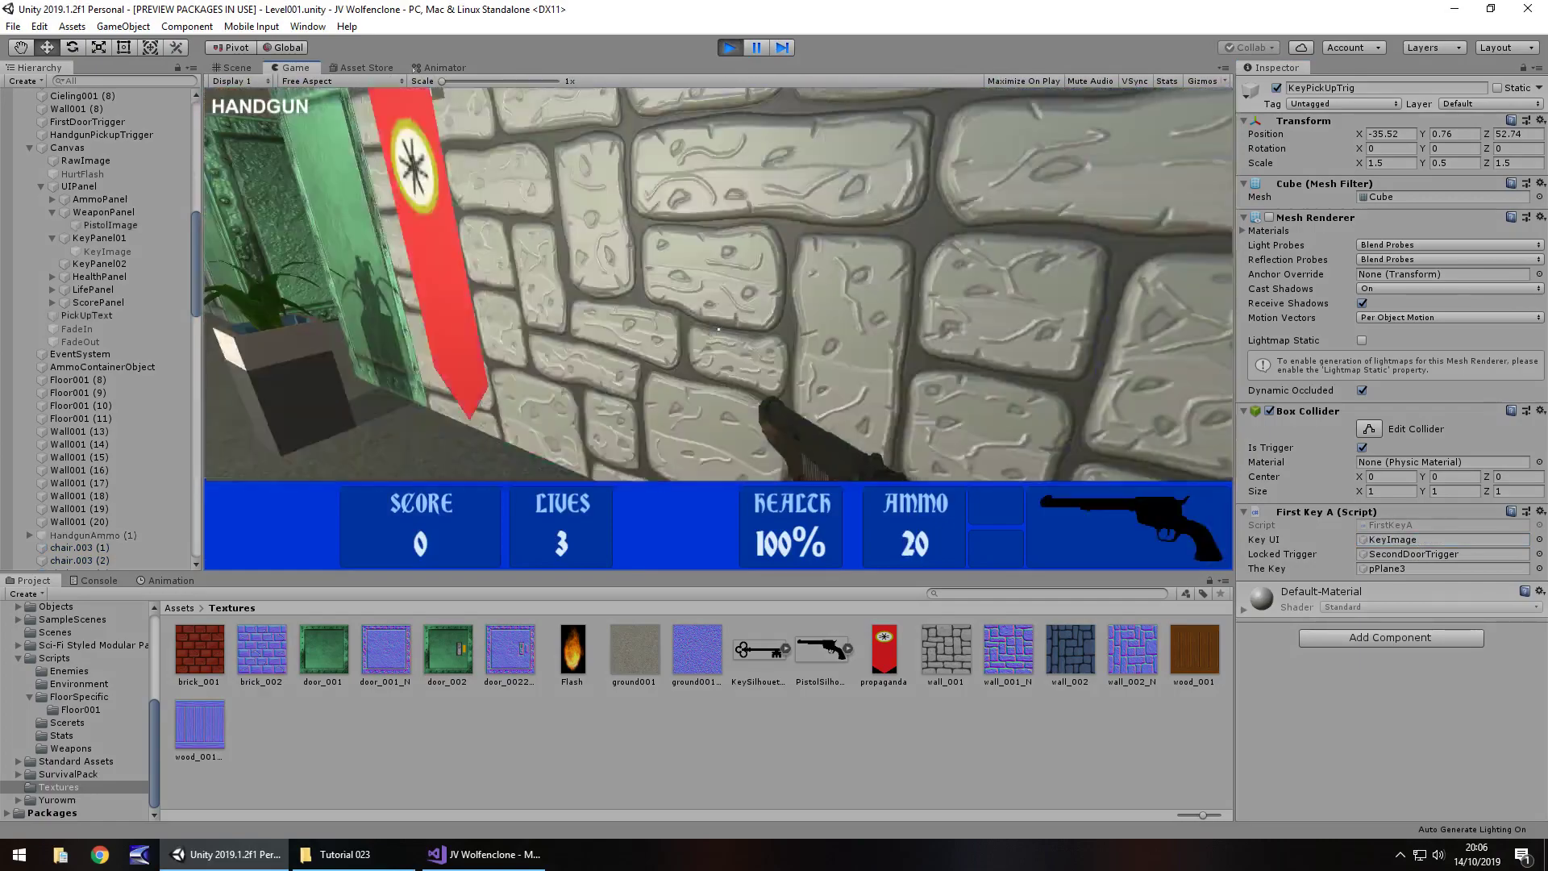
key("w")
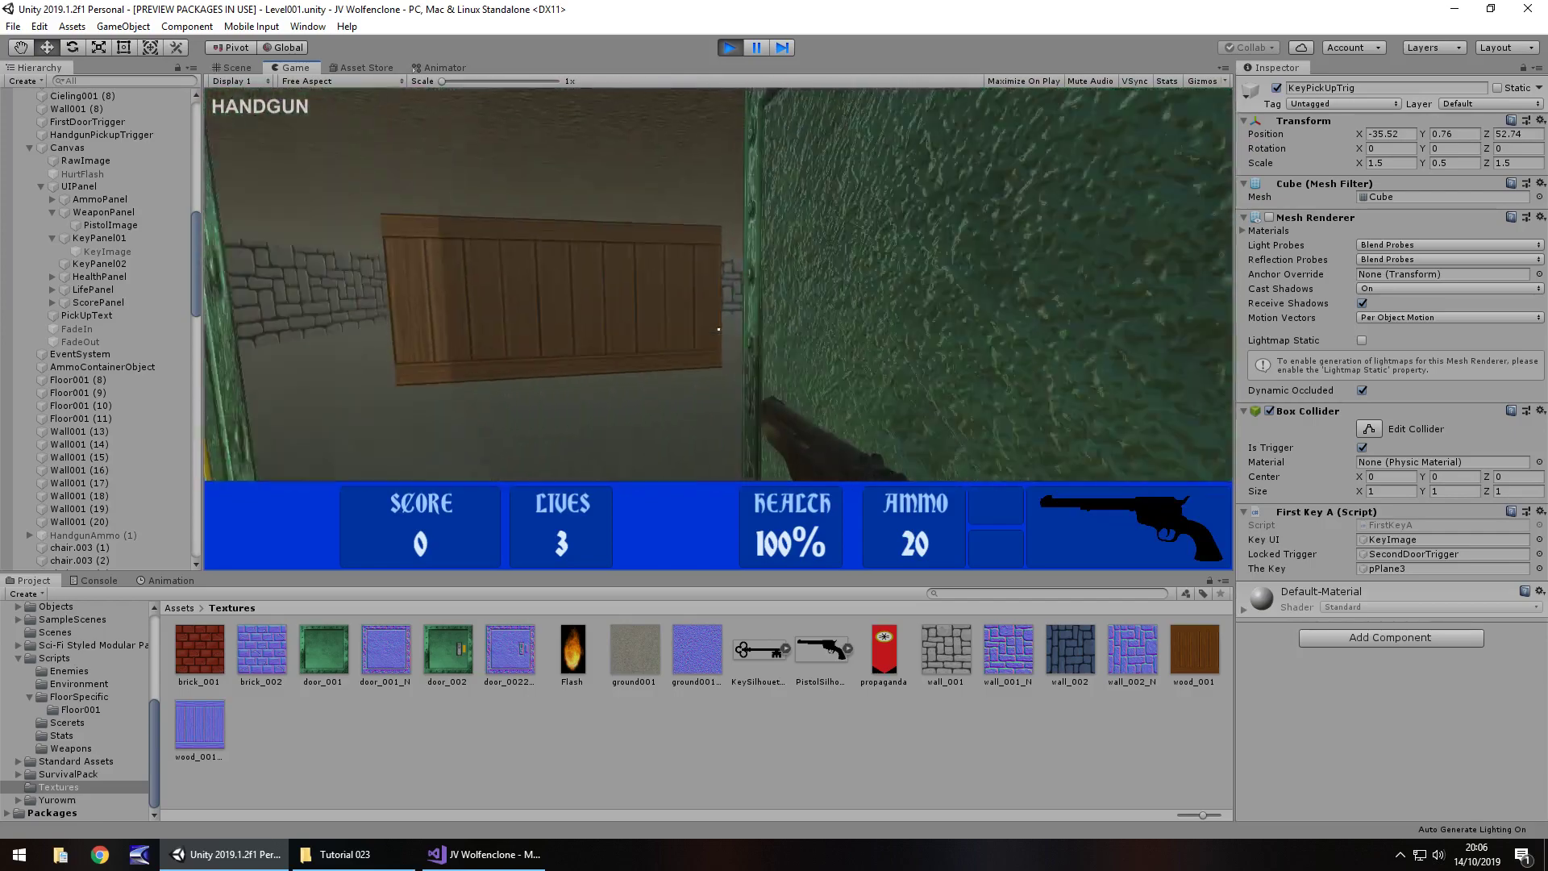
left_click(717, 329)
left_click(718, 329)
left_click(718, 329)
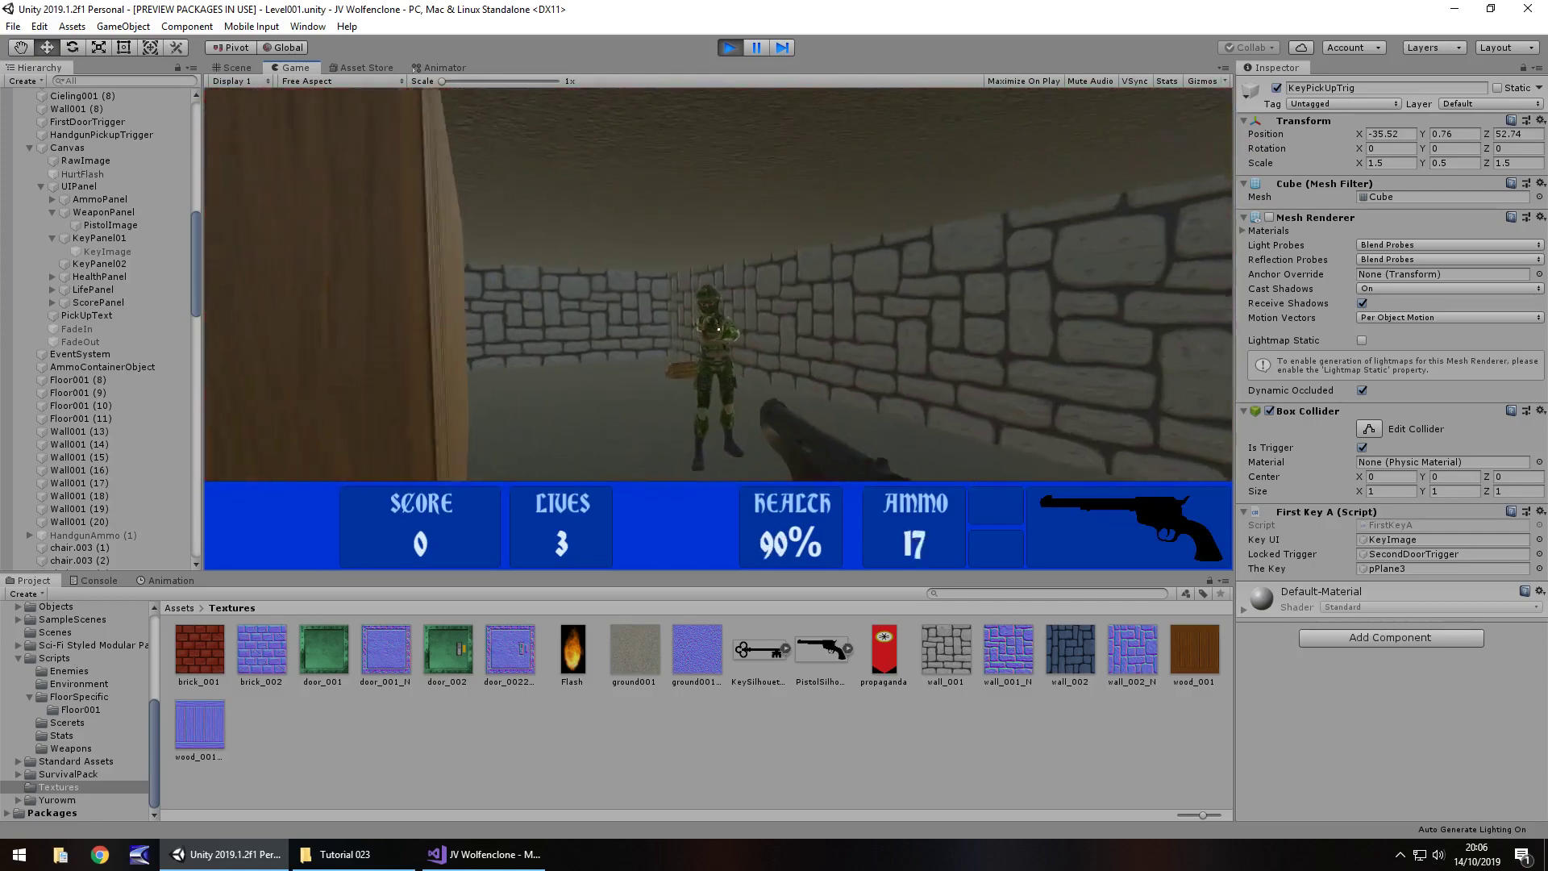
left_click(718, 329)
left_click(718, 329)
left_click(718, 329)
Step: Advance down the corridor, kill another enemy, and gather gold, ammo and health to the locked door
key("w")
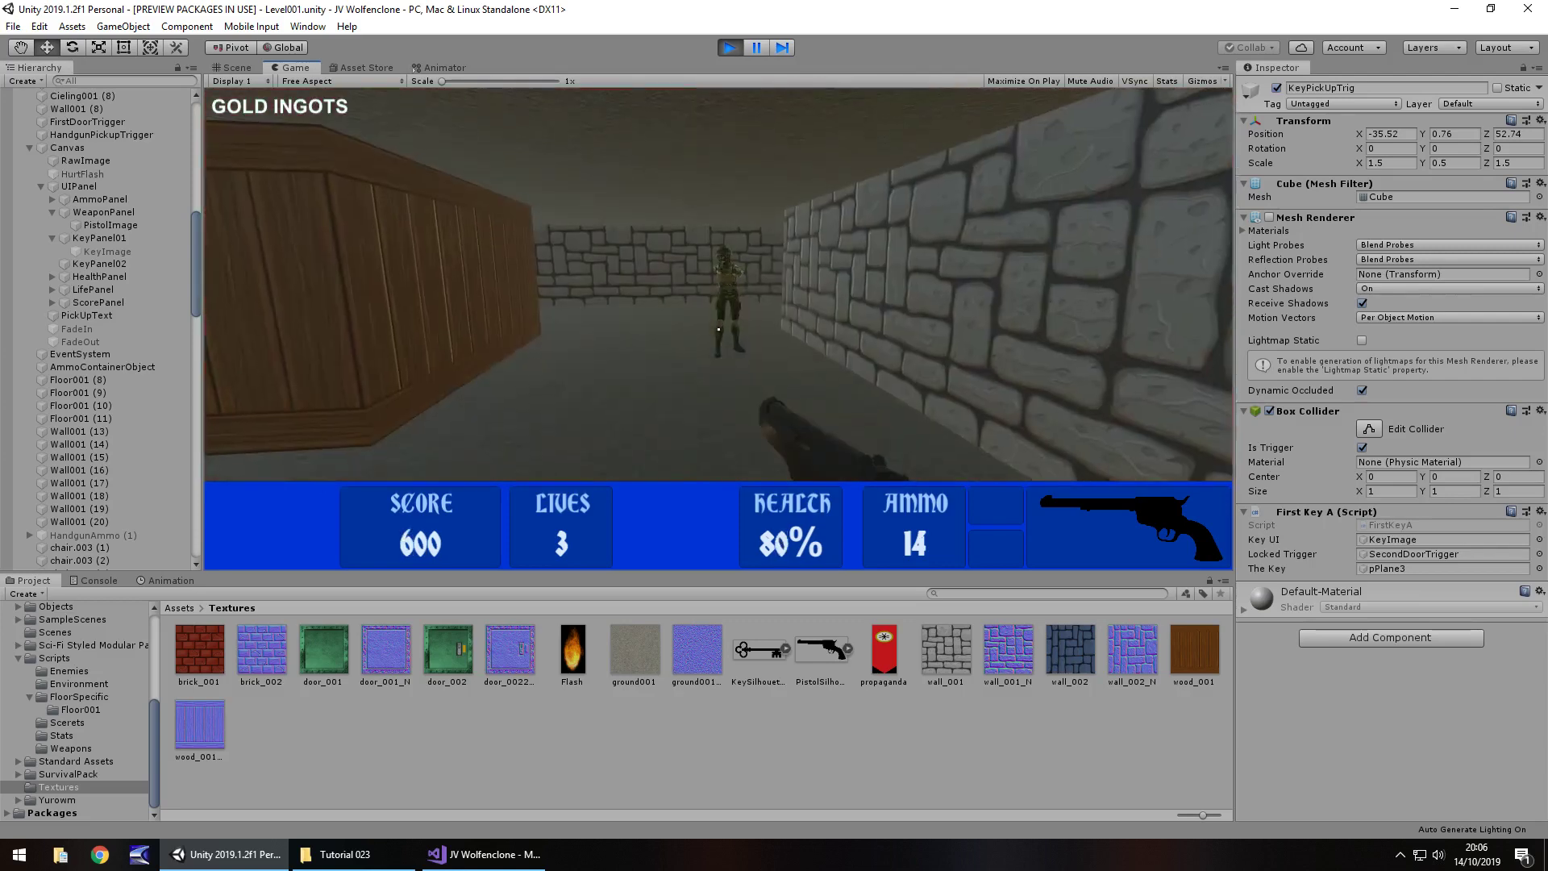
left_click(718, 329)
left_click(718, 329)
left_click(718, 329)
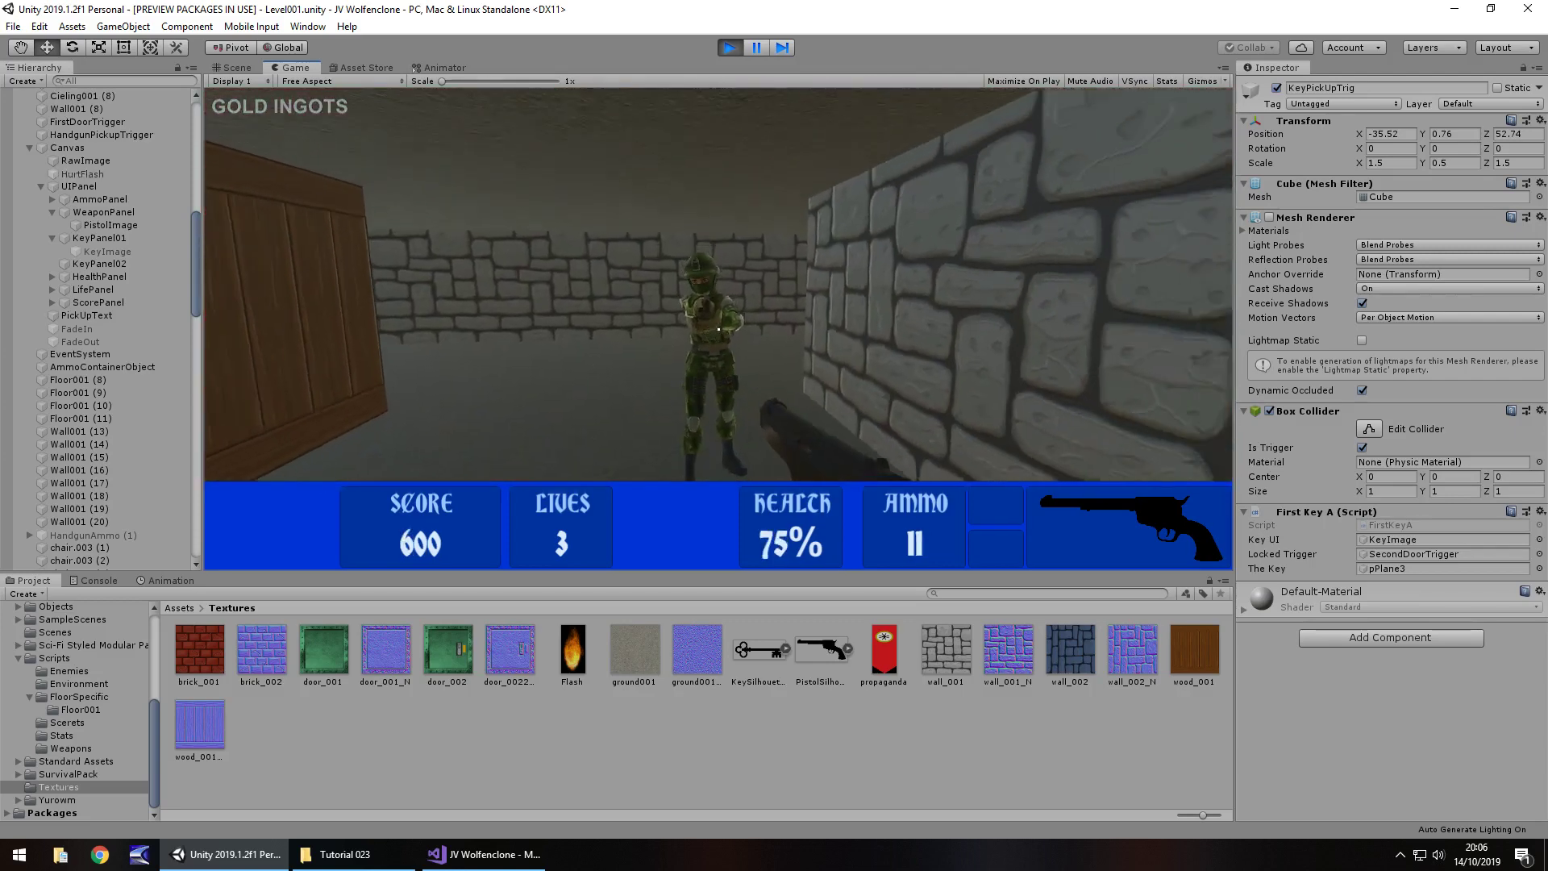
left_click(718, 329)
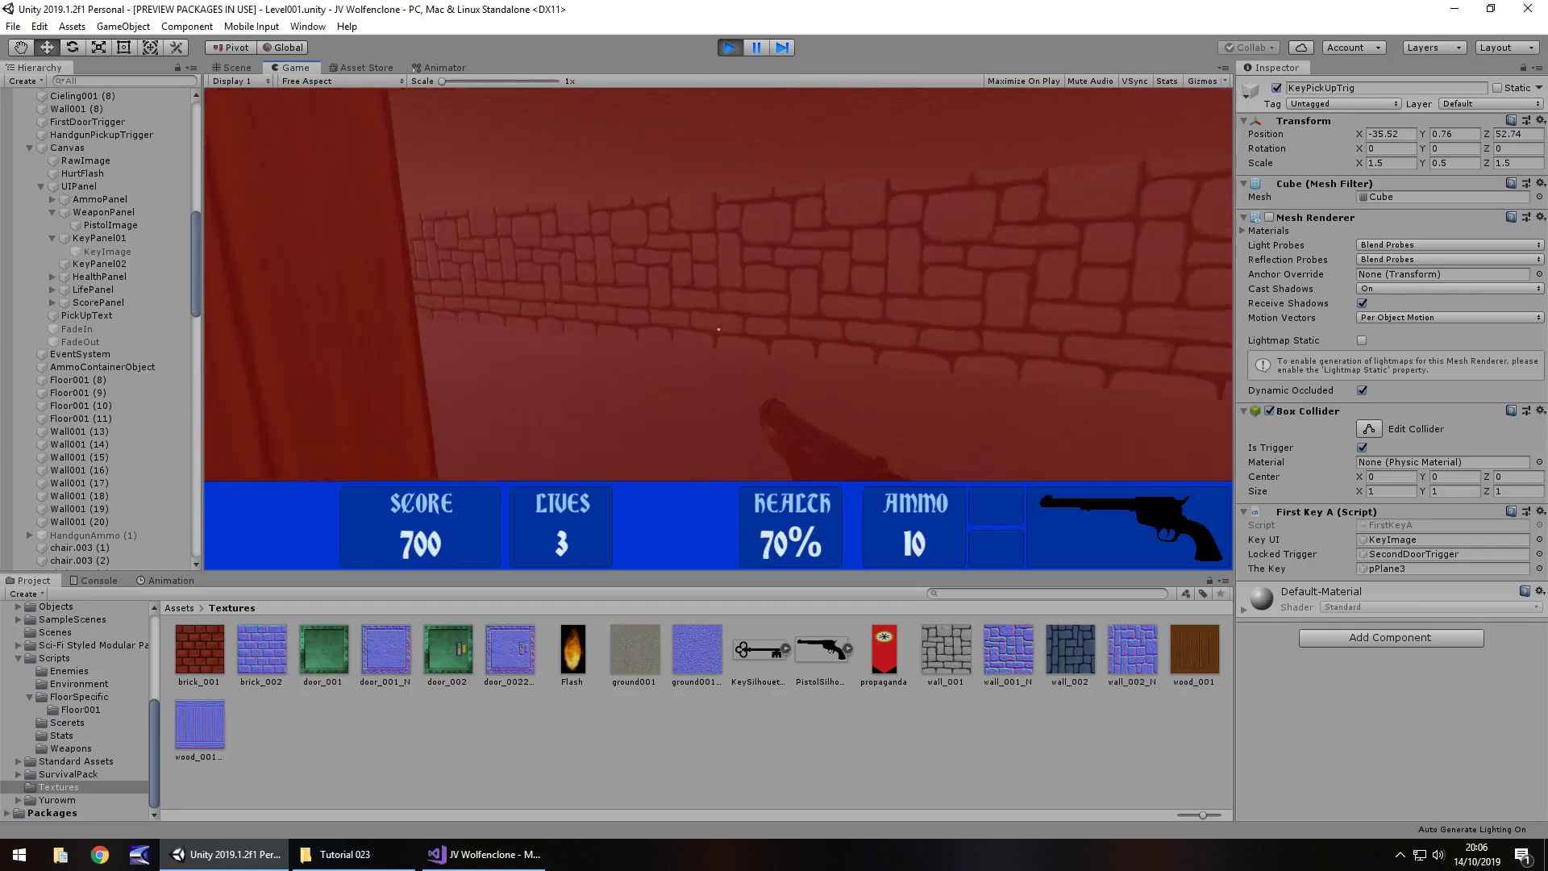
key("w")
key("w")
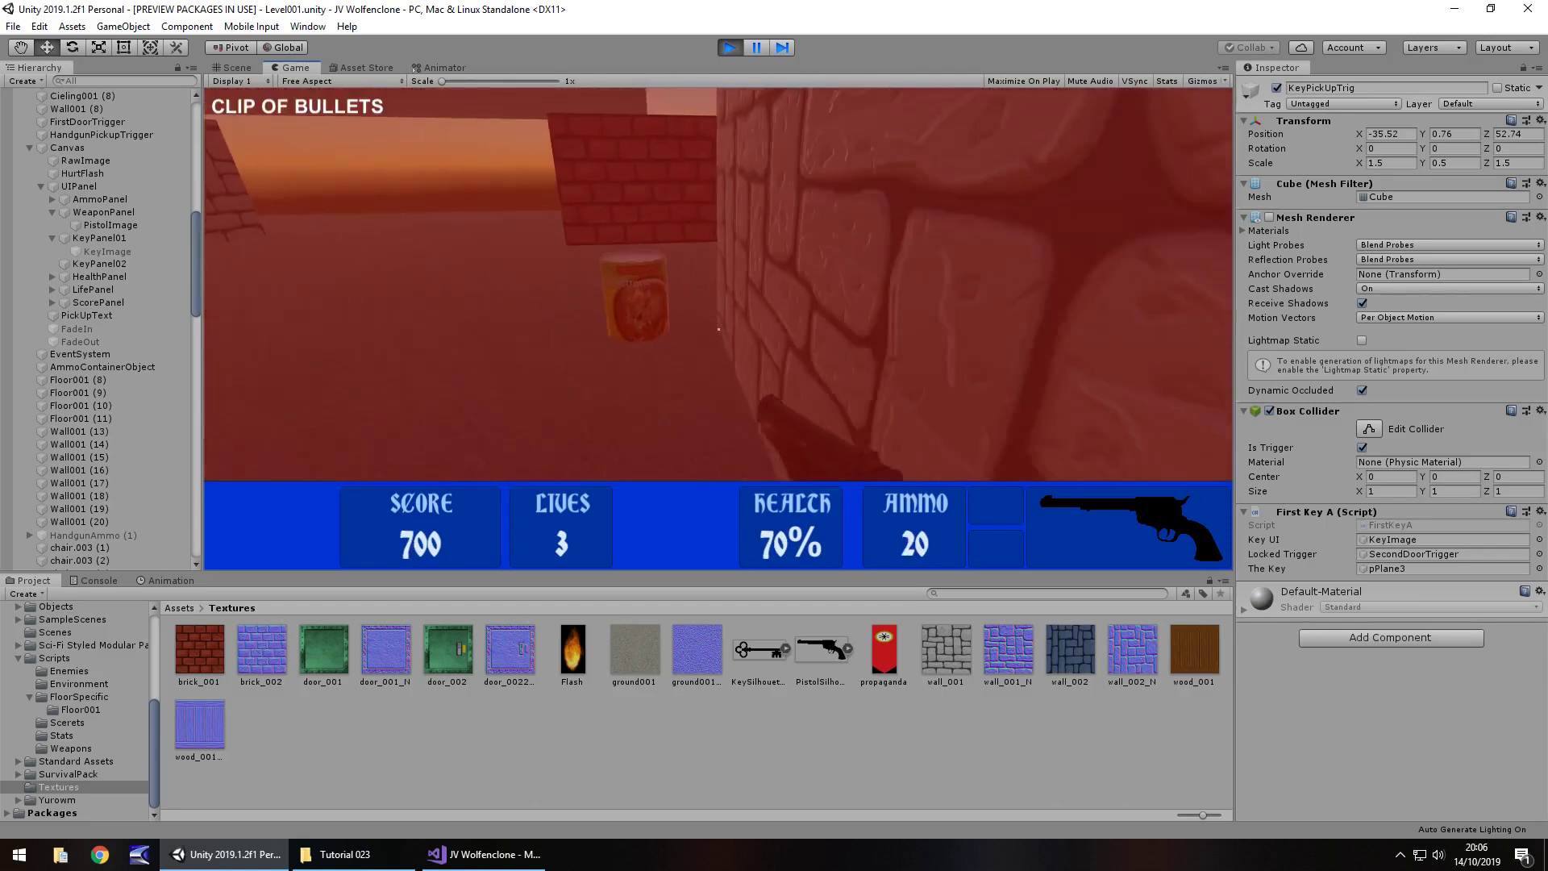
key("w")
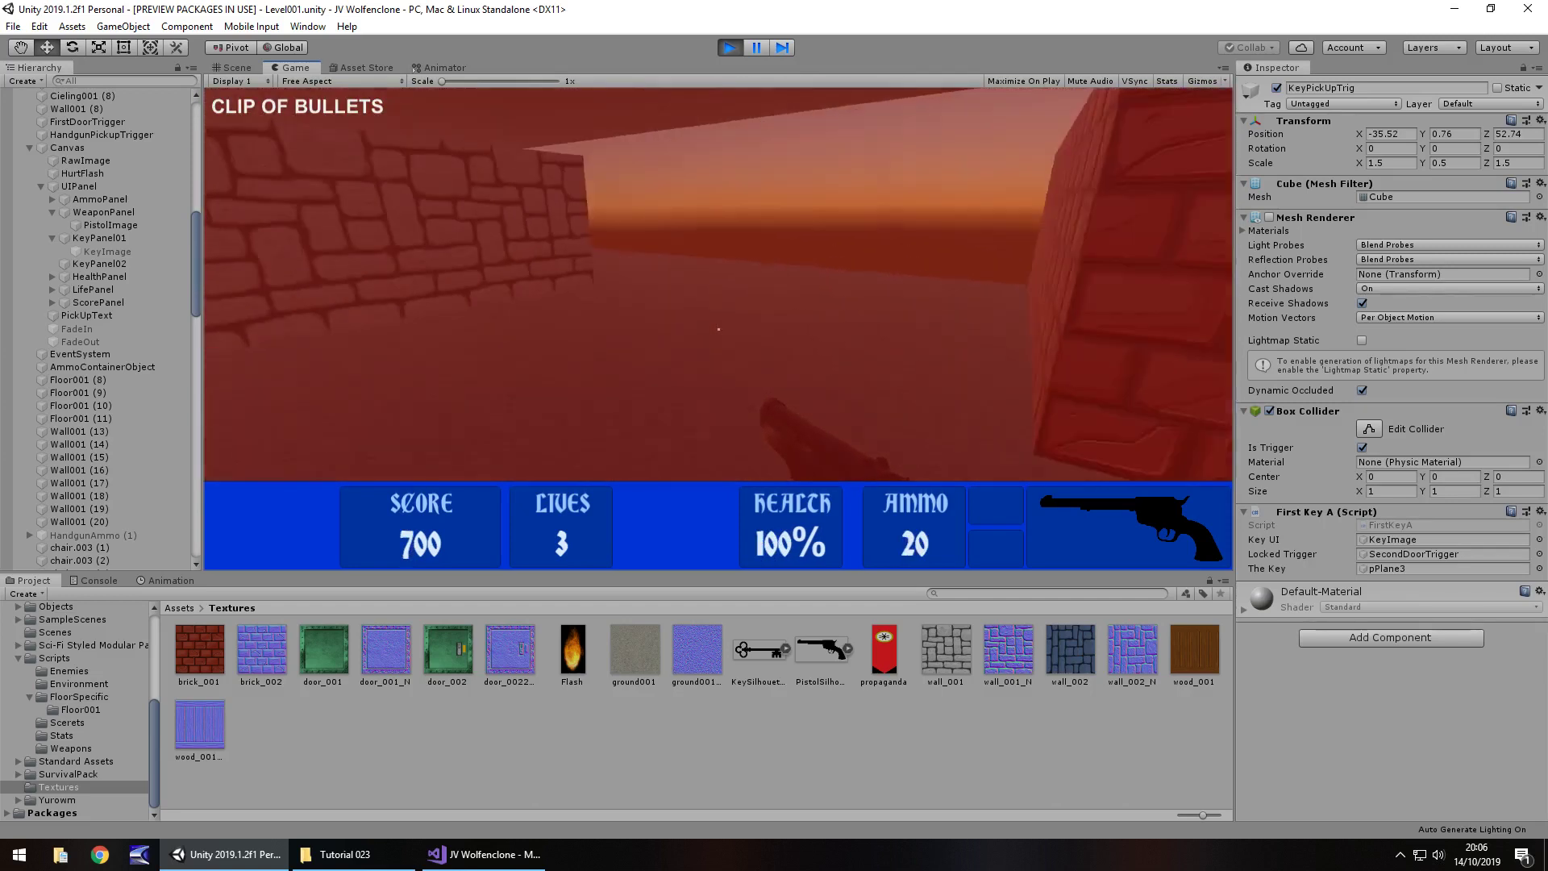
key("w")
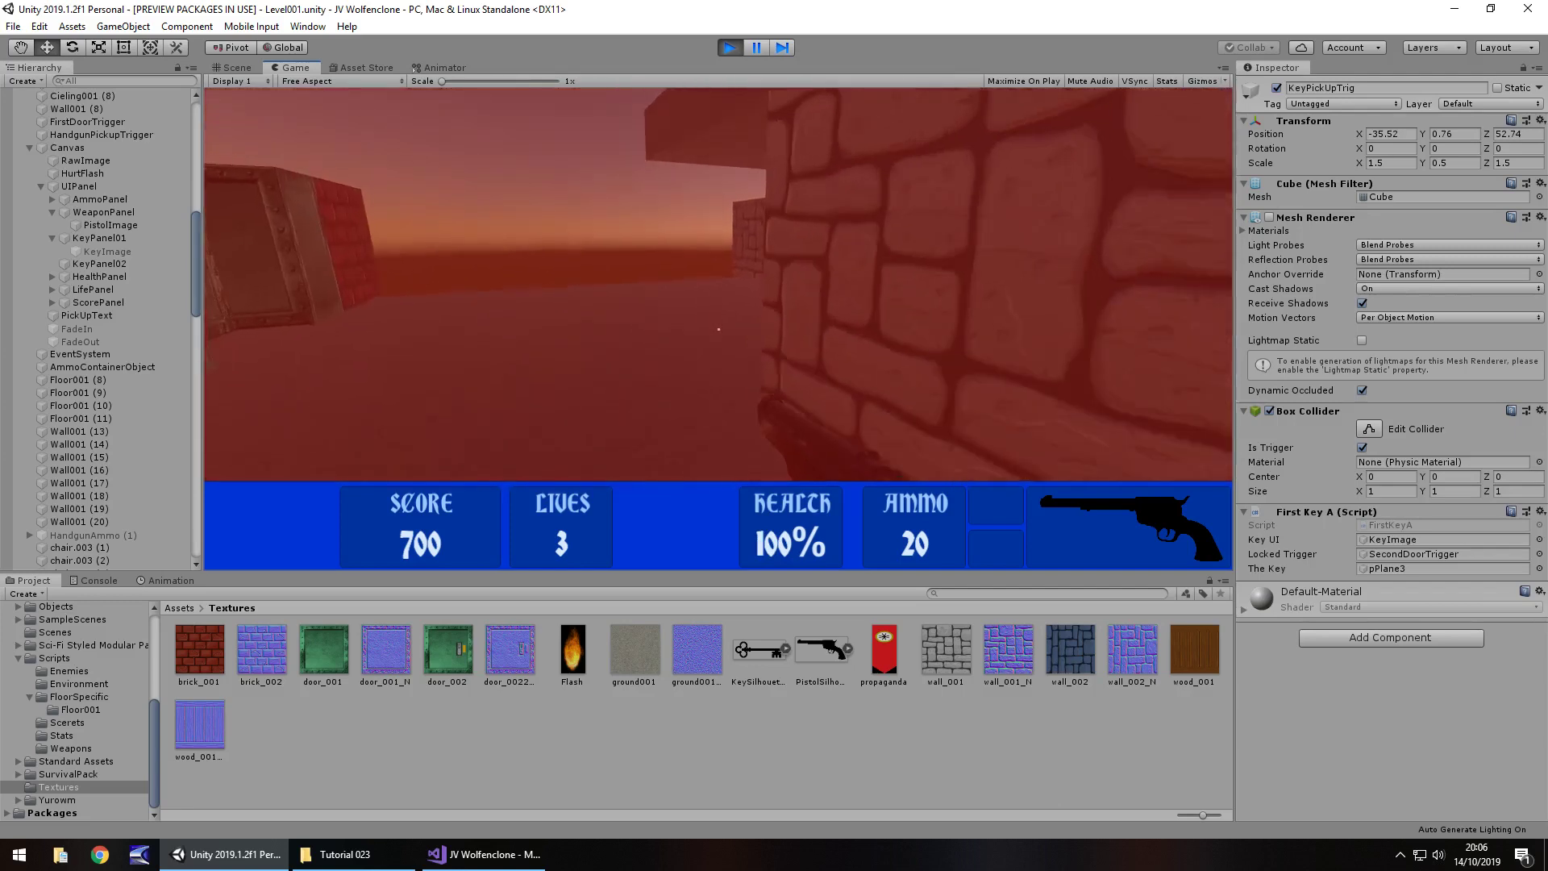
Step: Pick up the key near the brick building, then stop the test run with Ctrl+P
key("w")
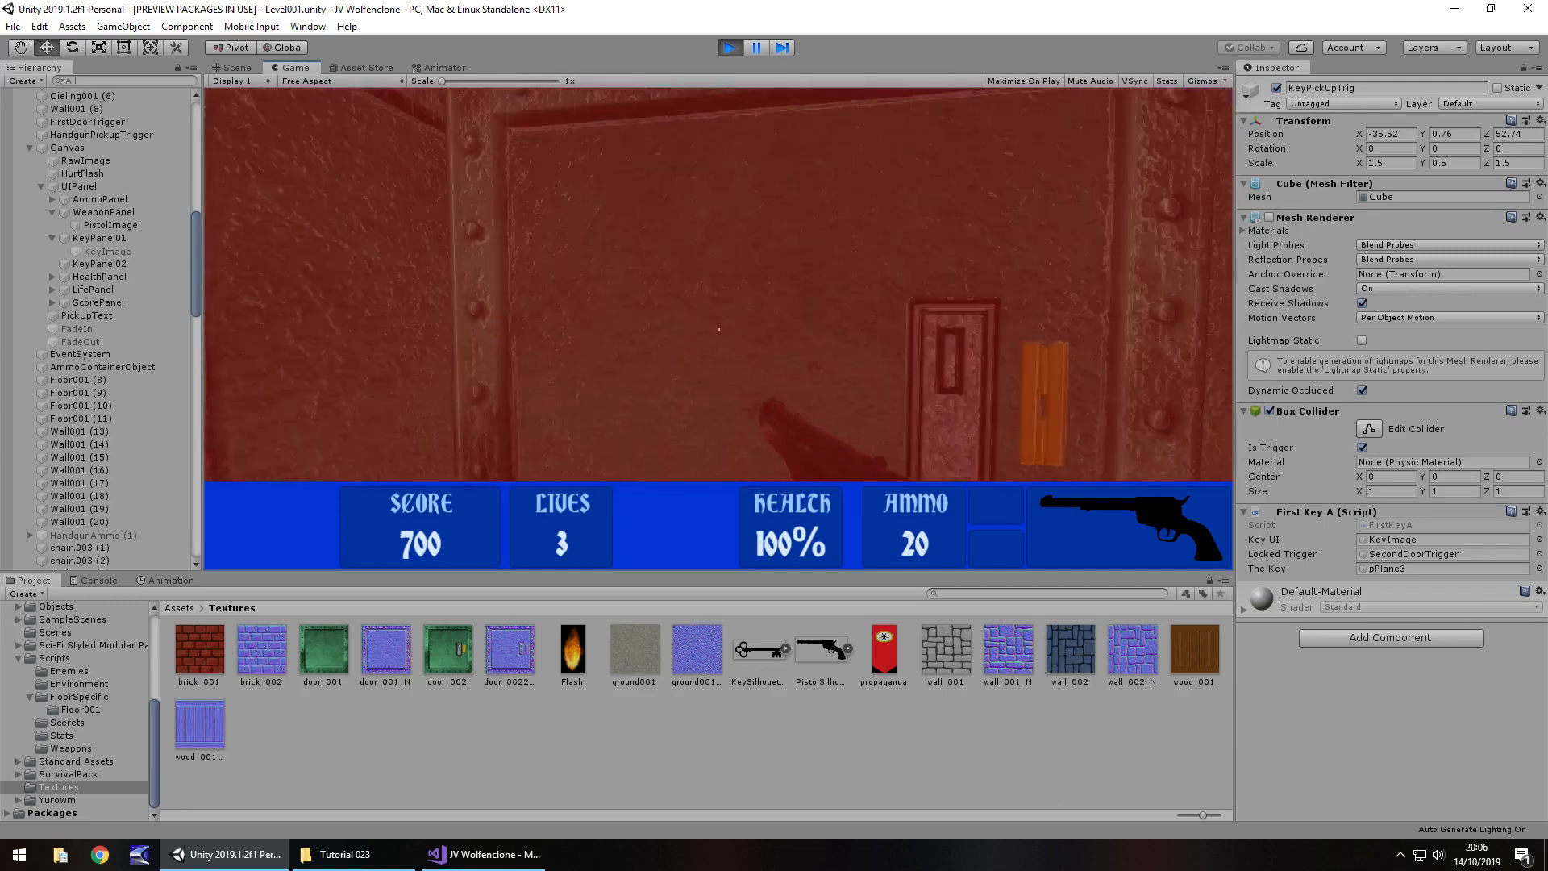
key("w")
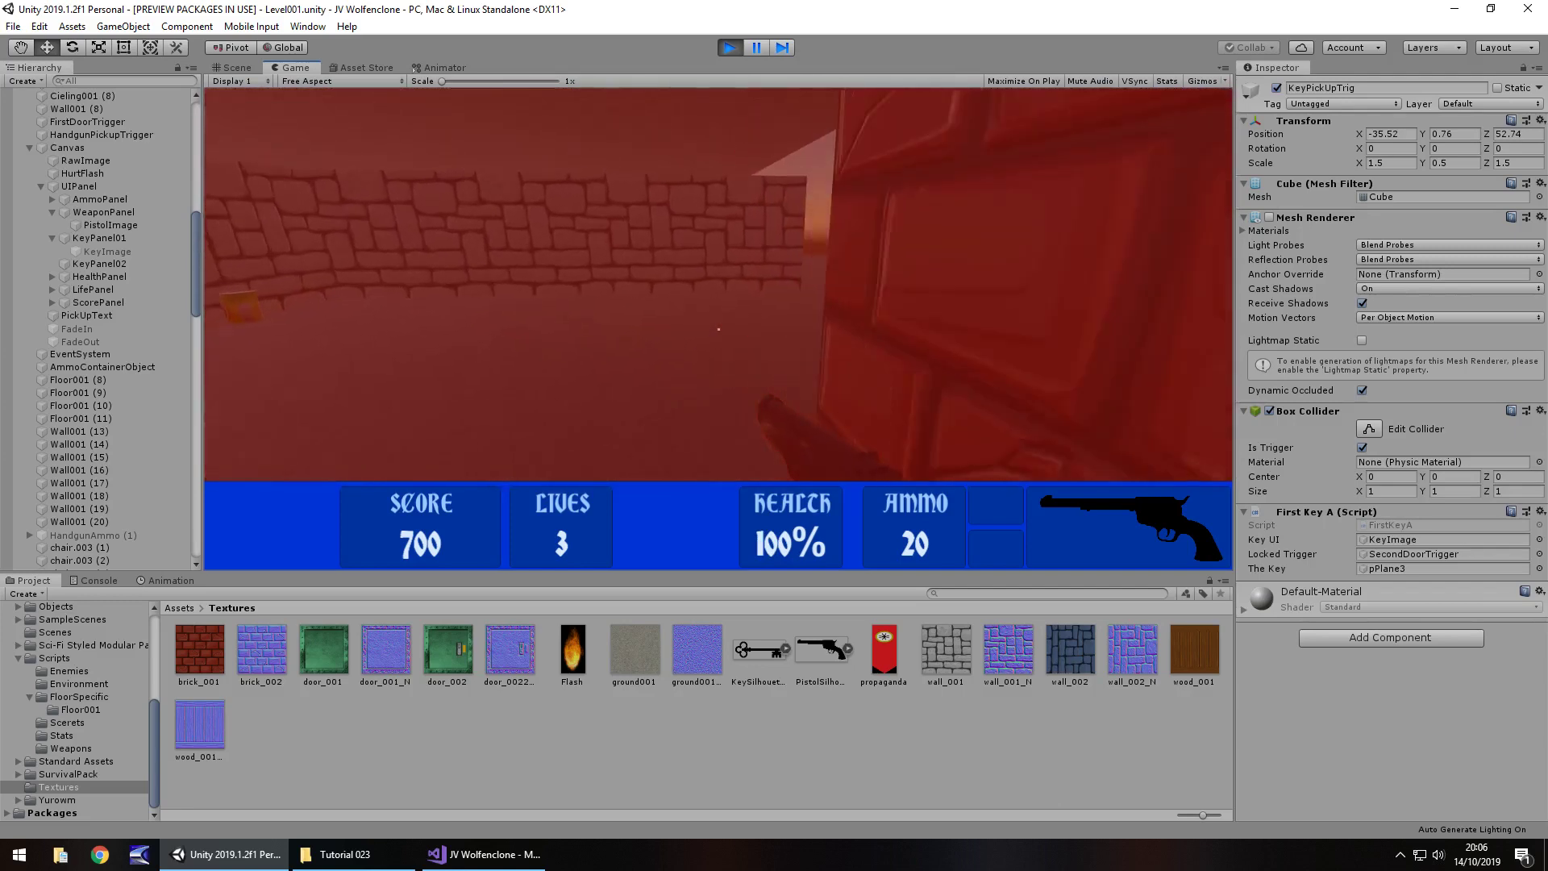
key("w")
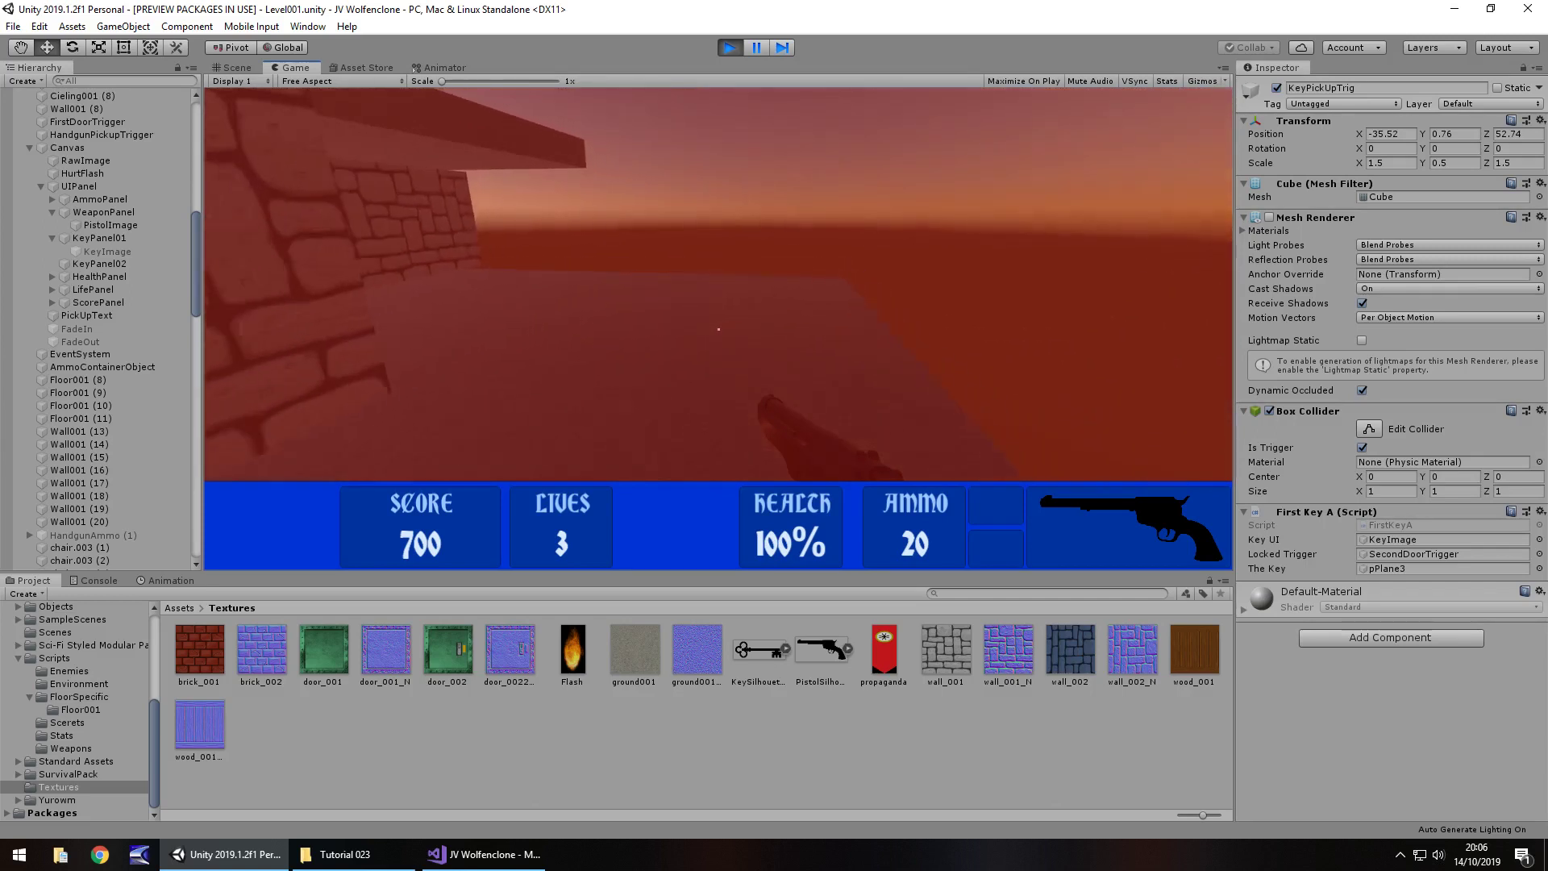
key("w")
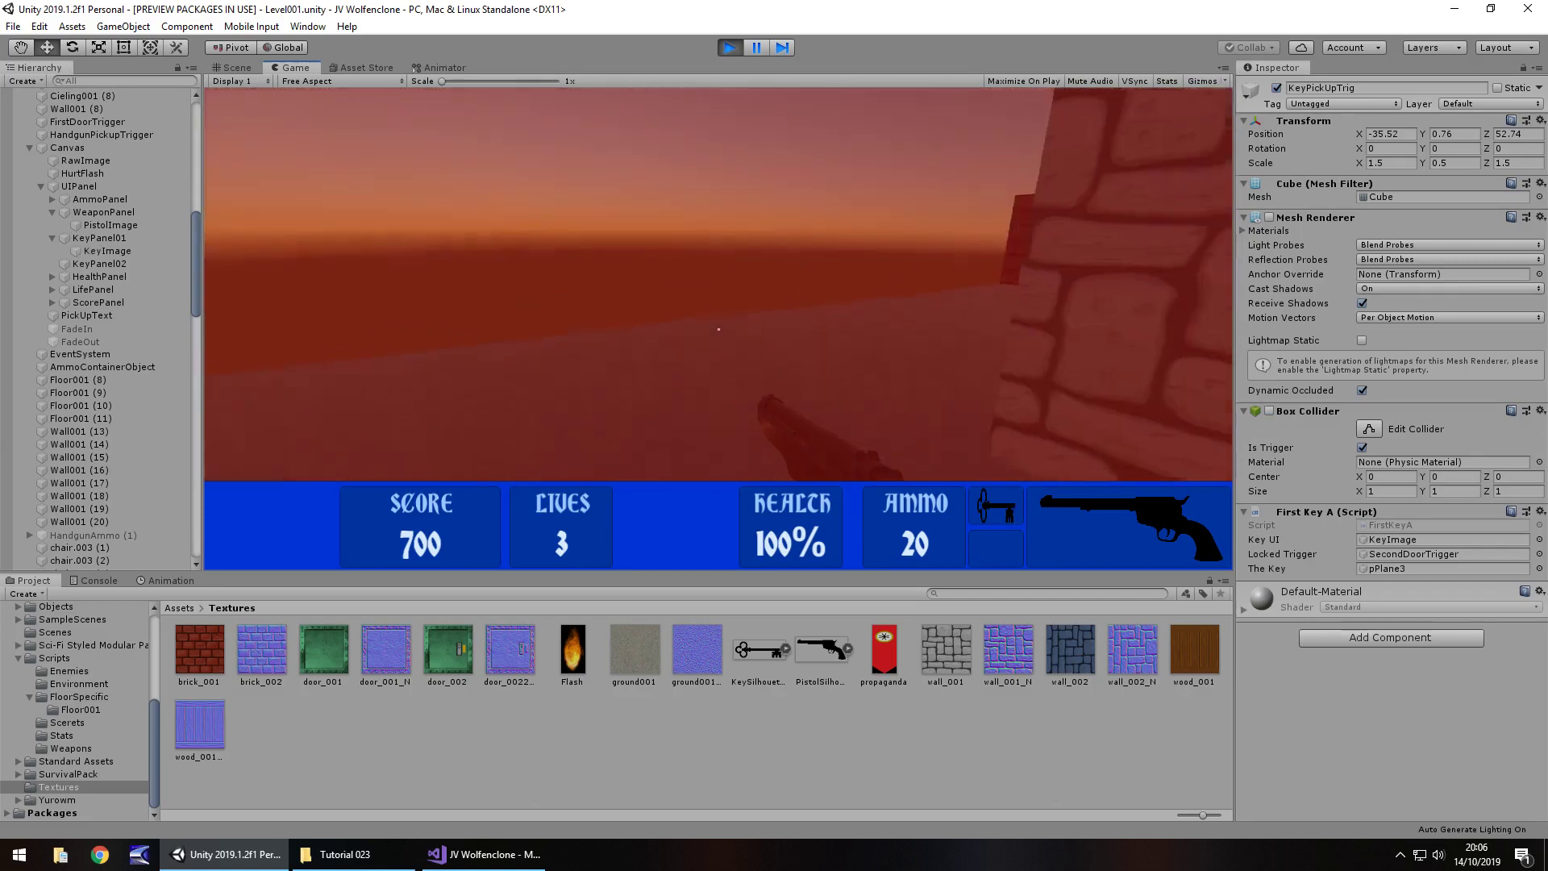
key("w")
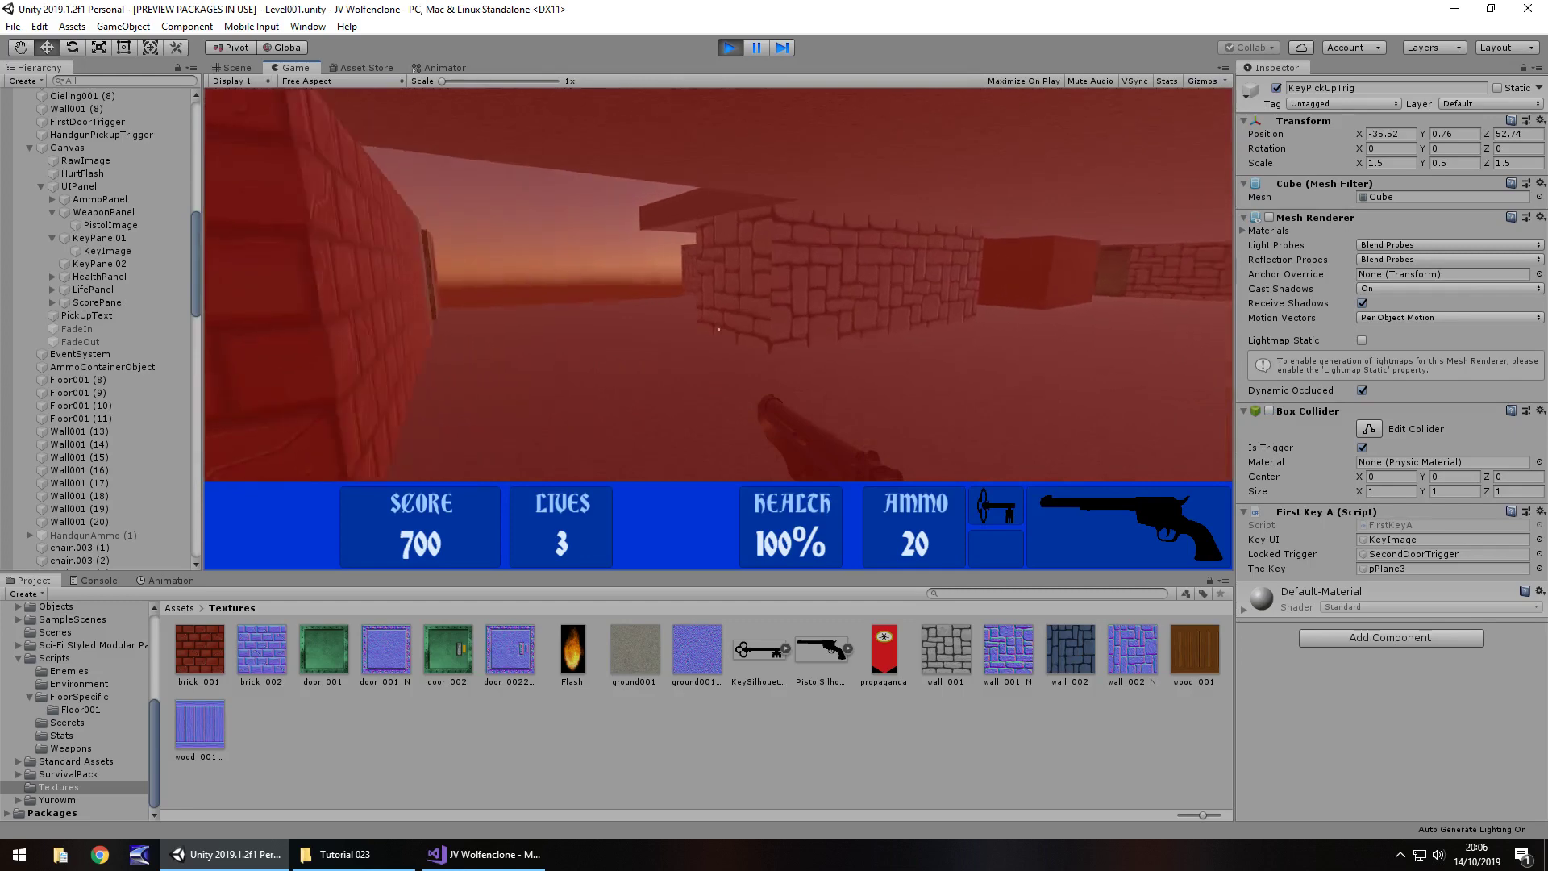
key("w")
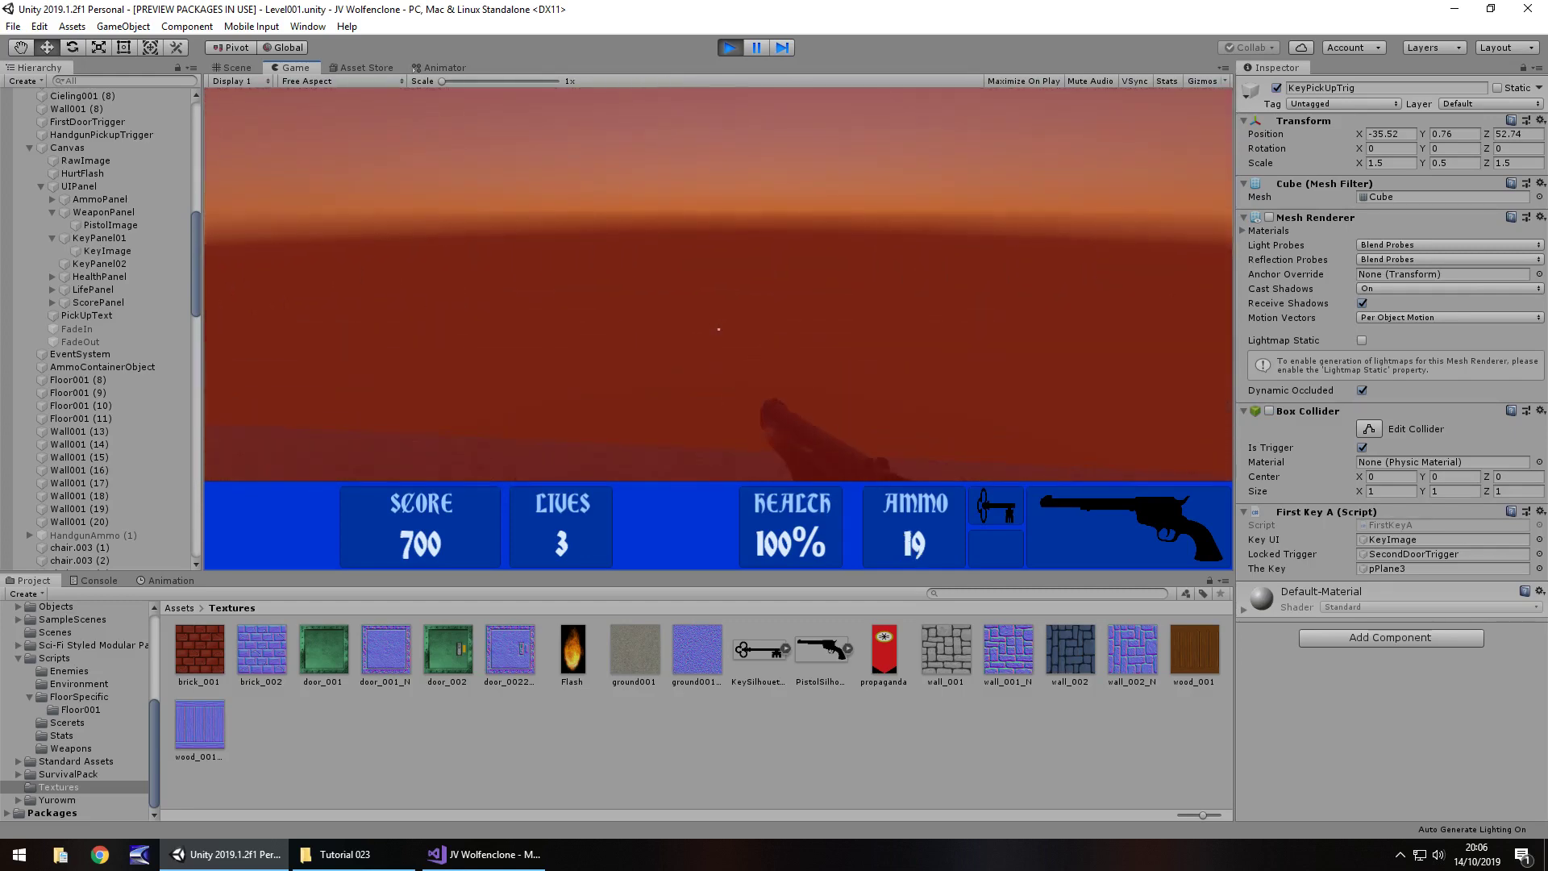
key("ctrl+p")
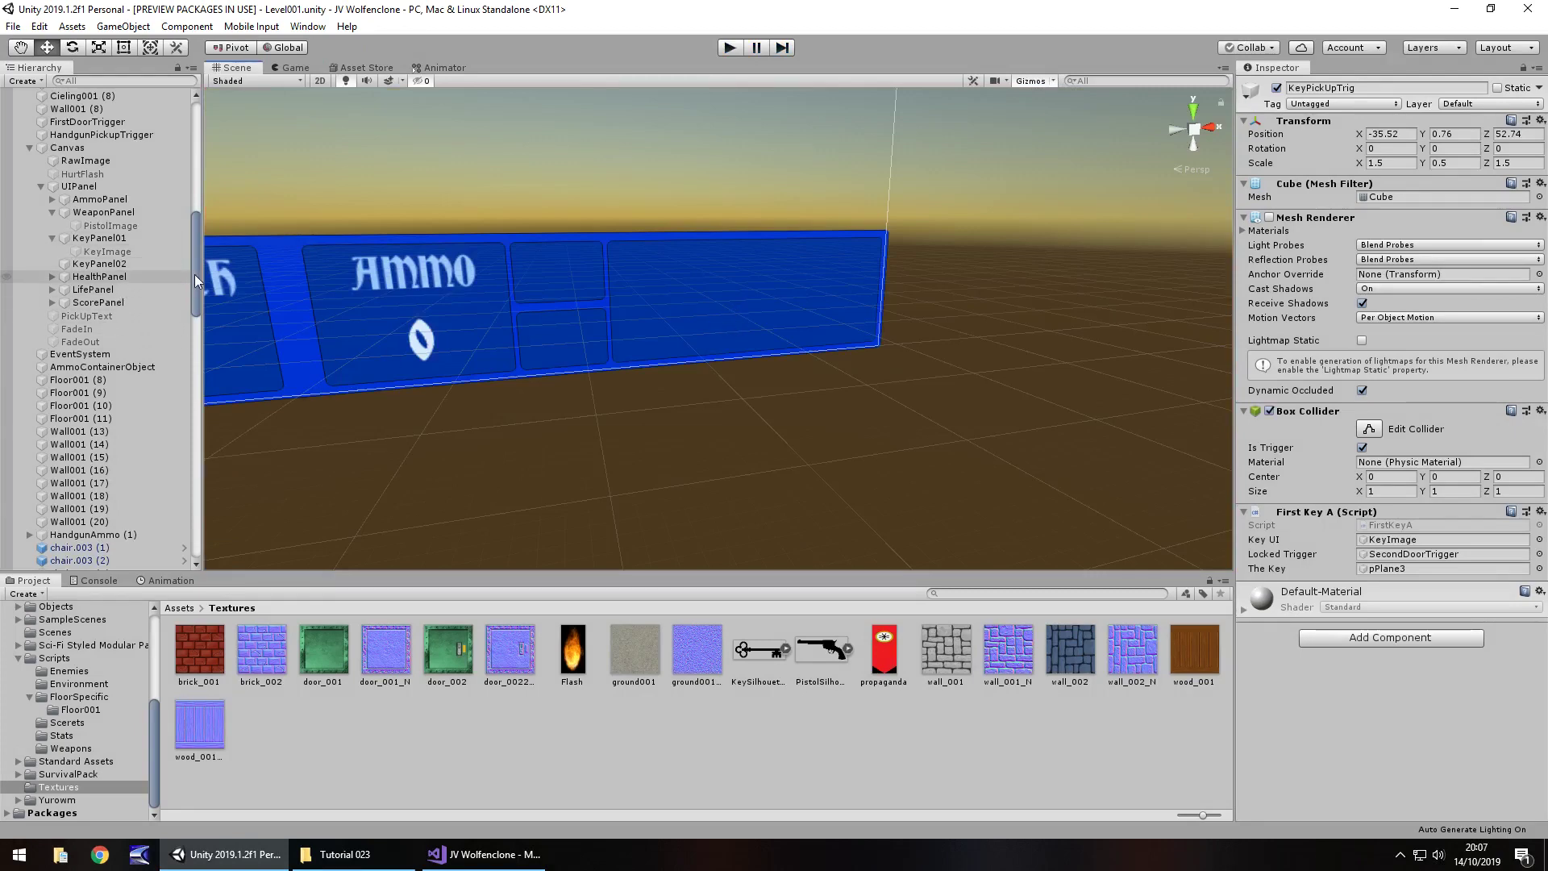
Step: Frame KeyPickUpTrig with F and orbit the Scene view closer to the key
left_click_drag(193, 277, 187, 142)
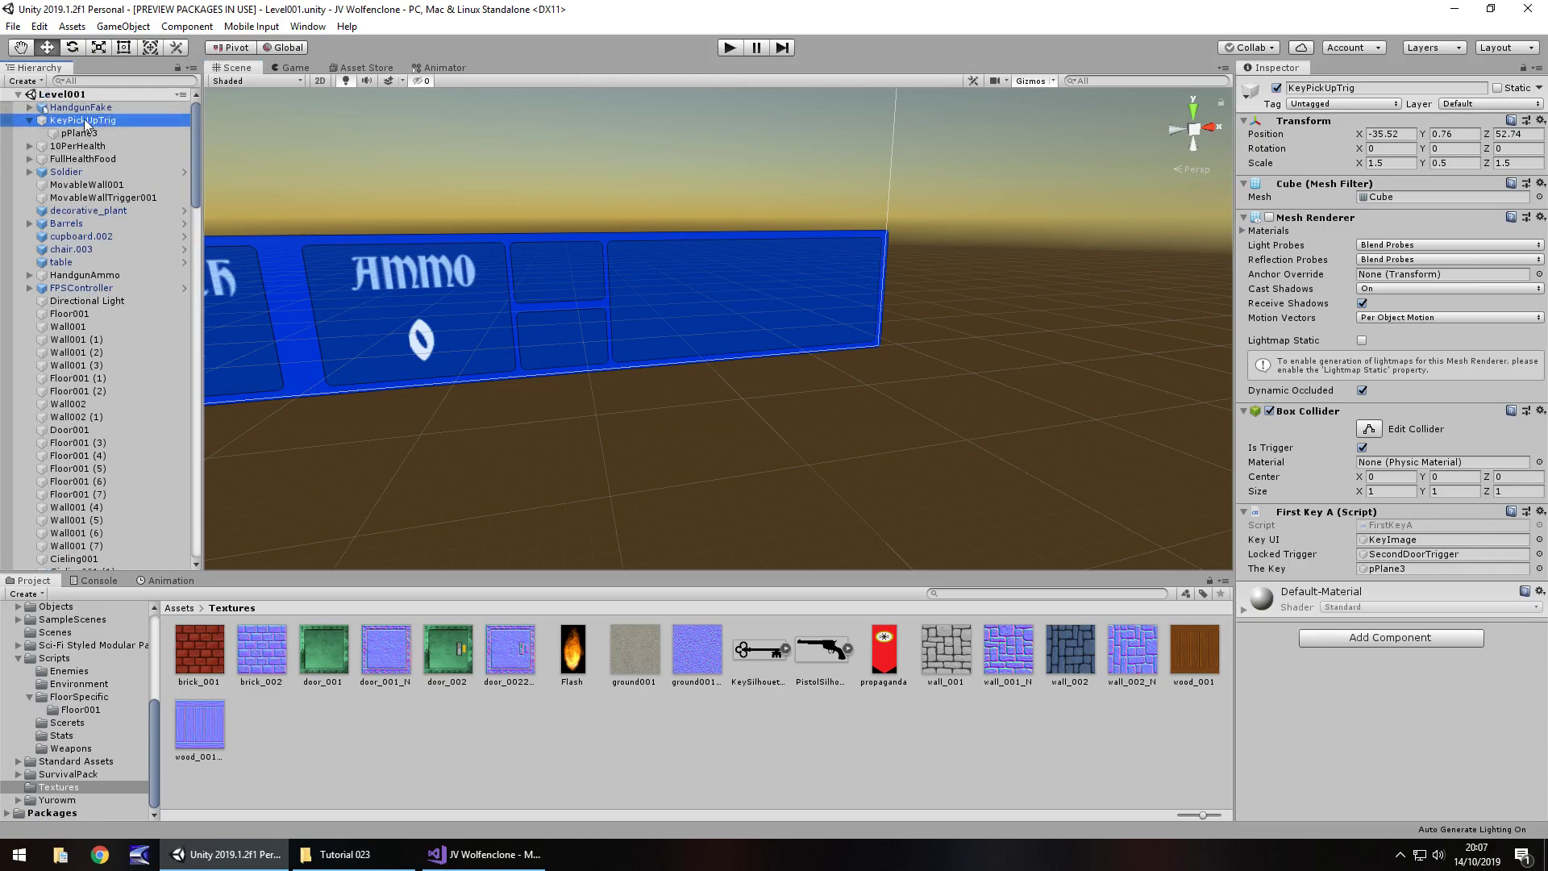
key("f")
right_click_drag(527, 279, 499, 431)
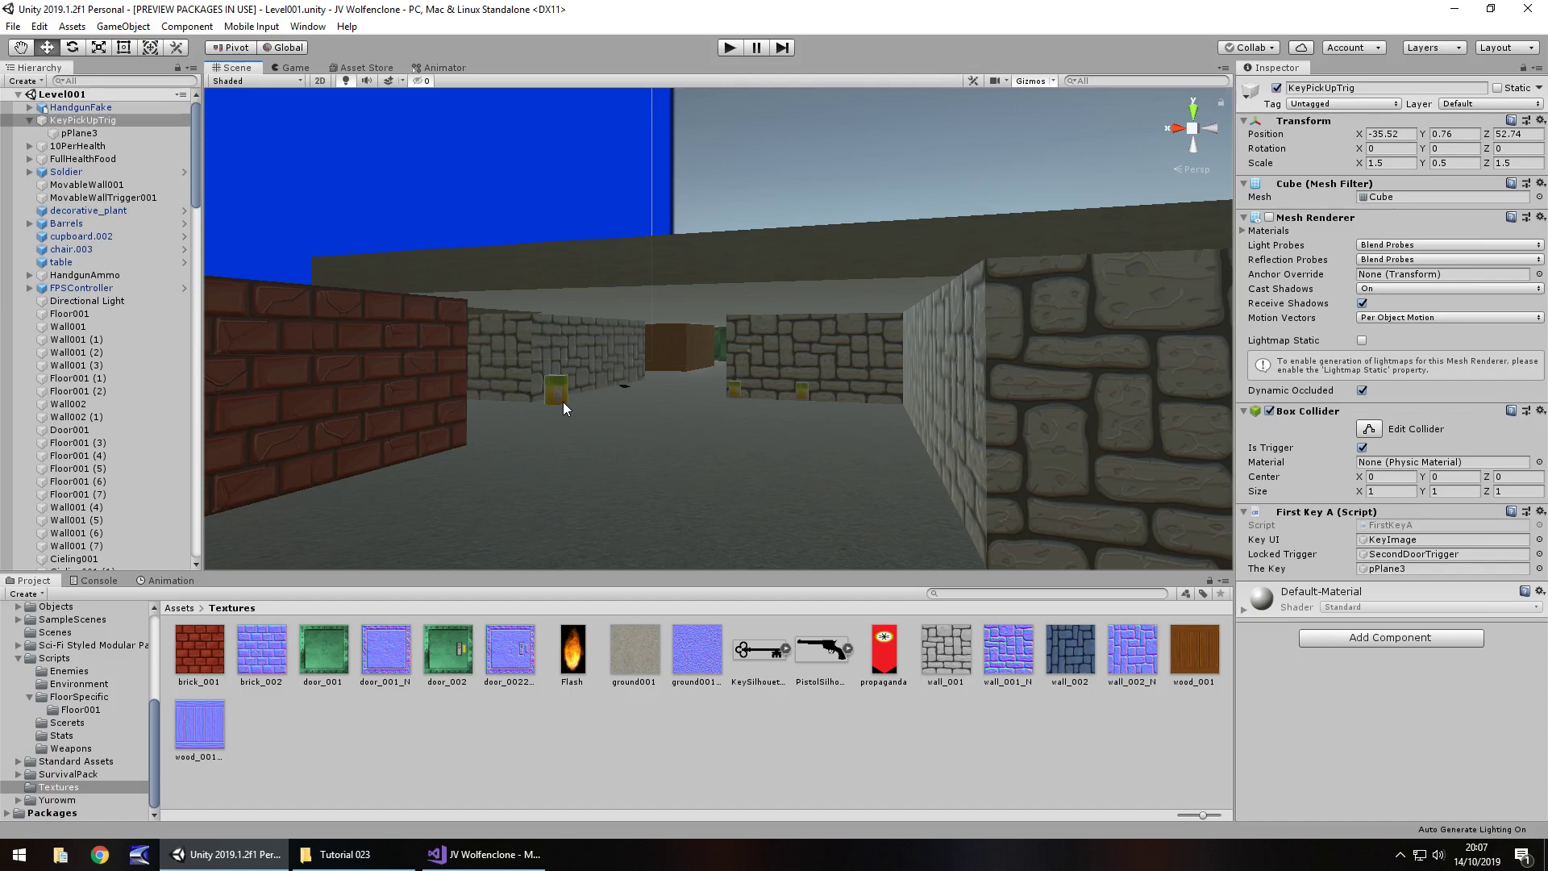
left_click(728, 49)
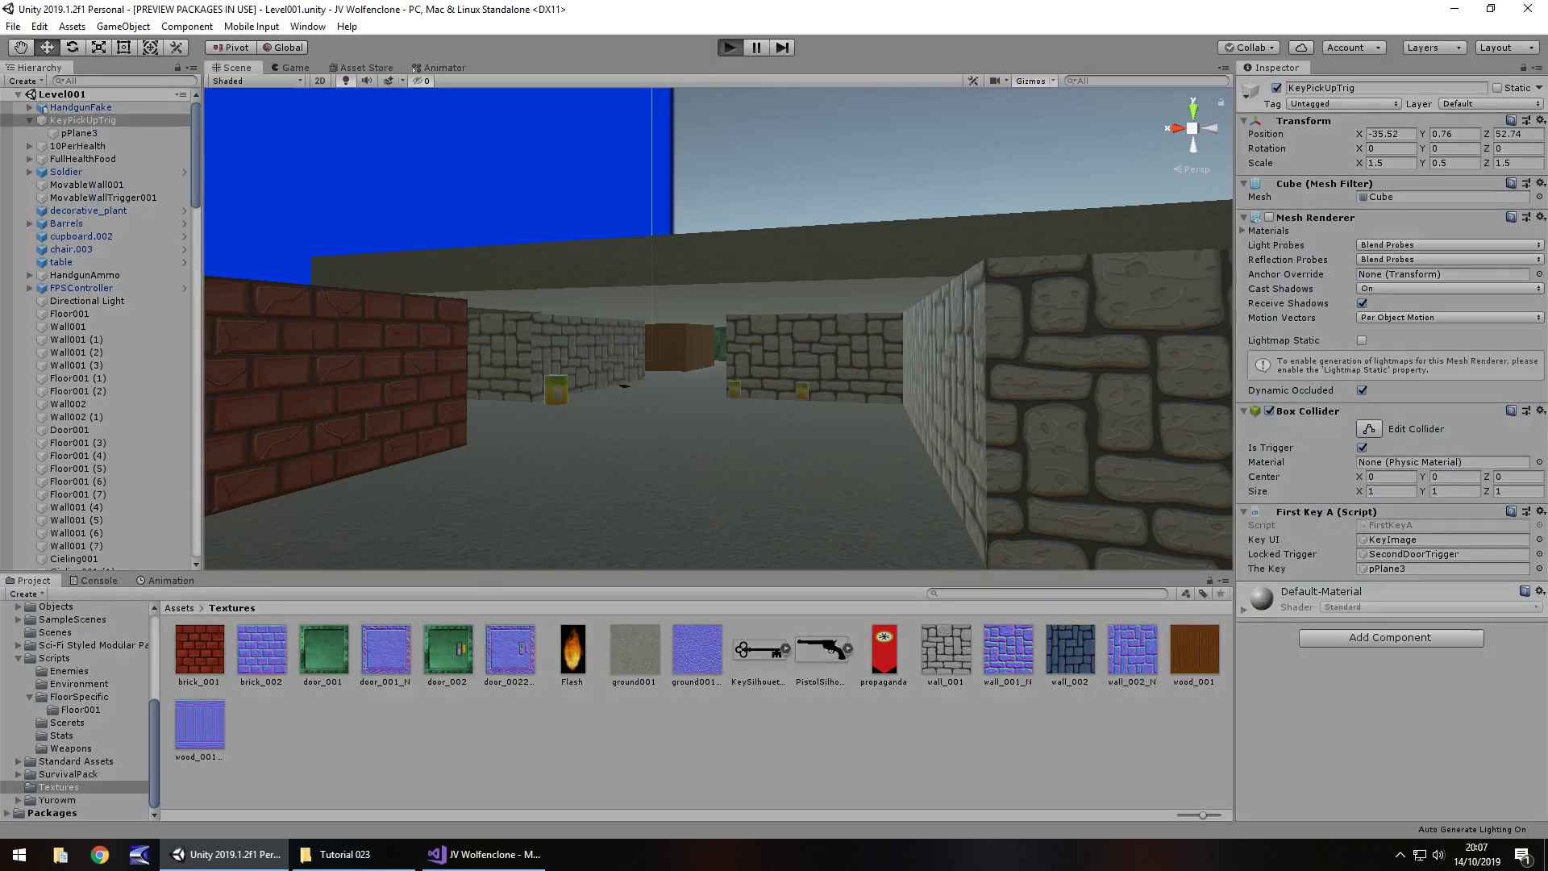
key("w")
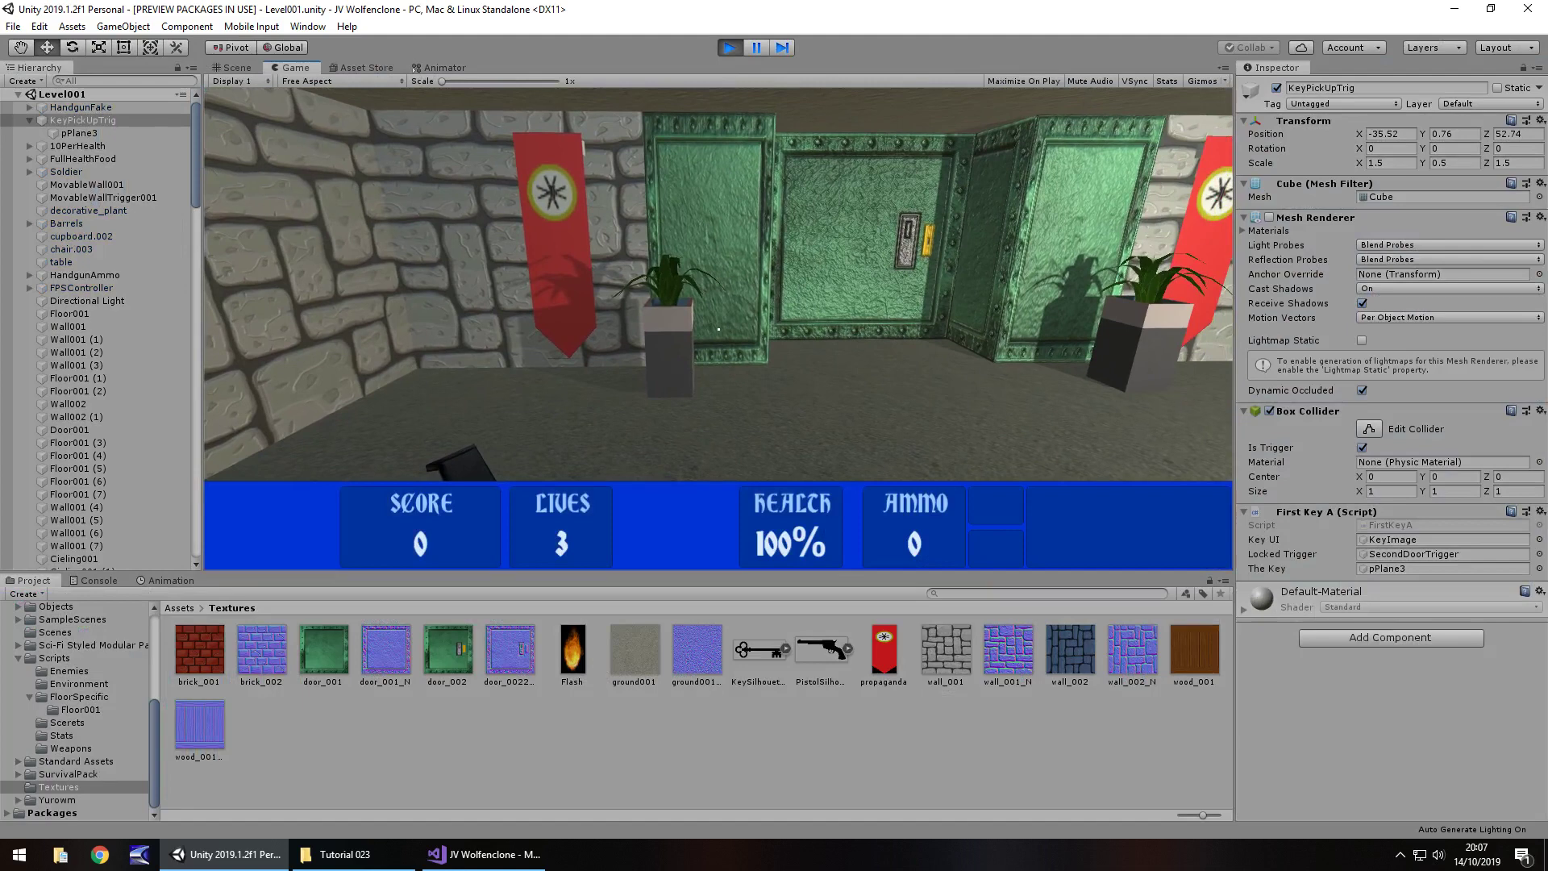
key("w")
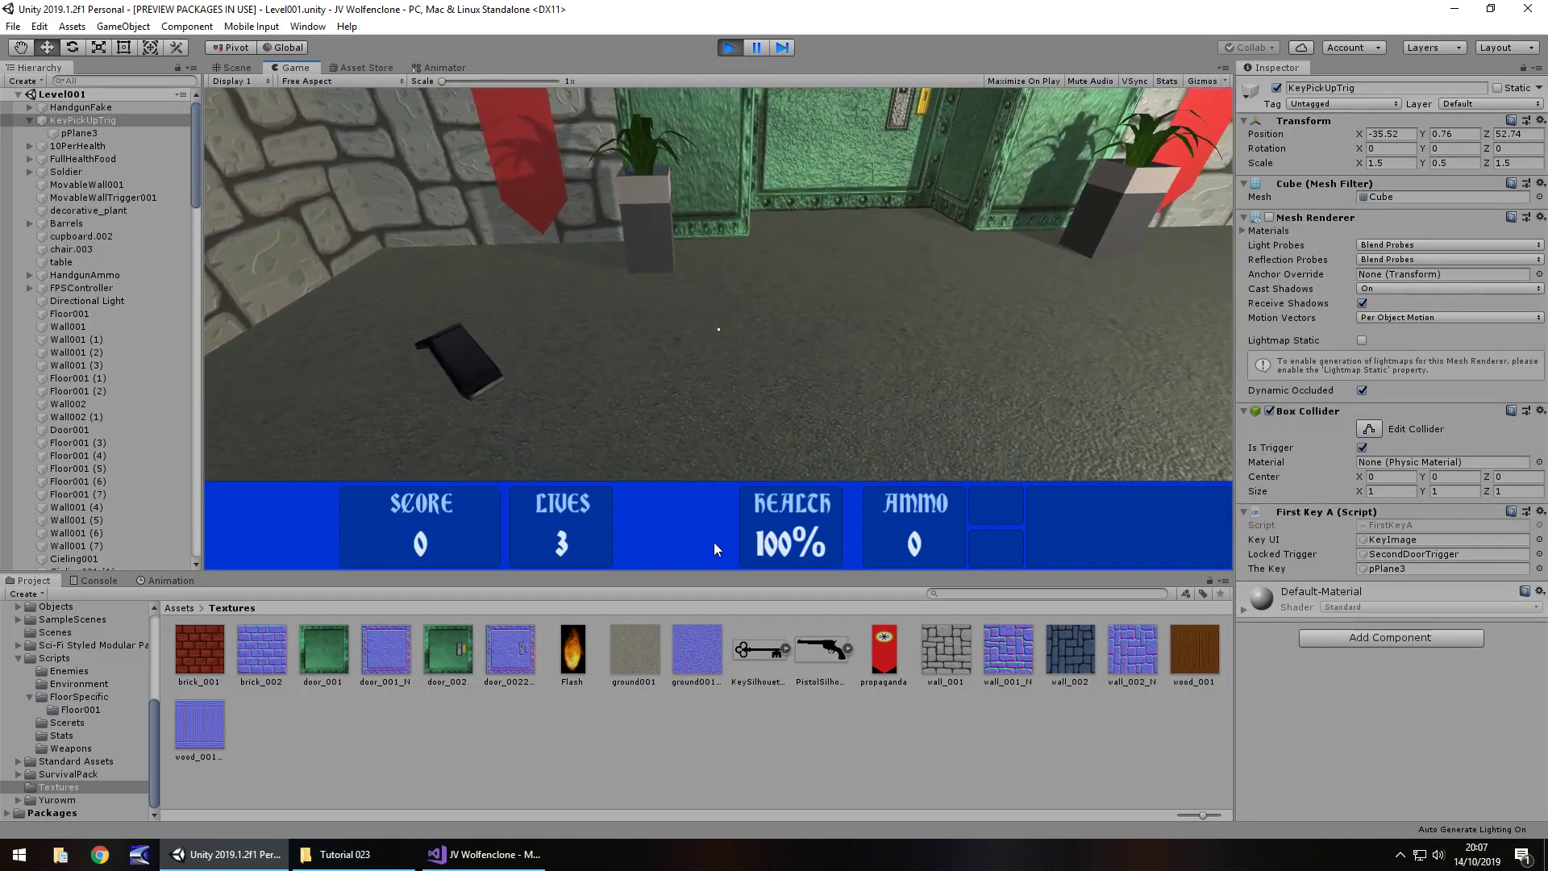
key("ctrl+p")
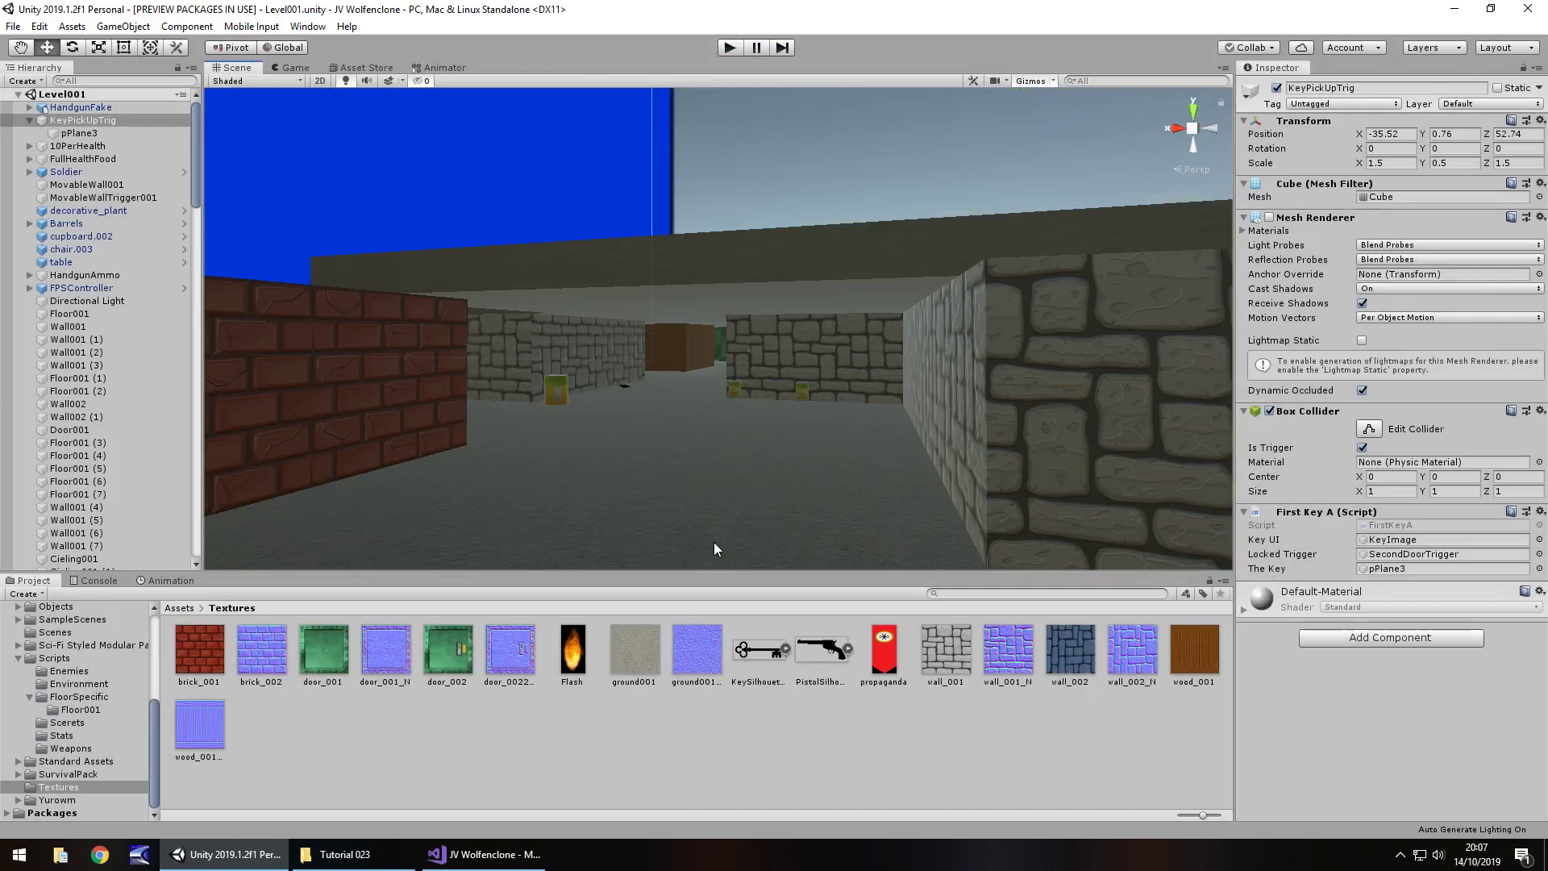